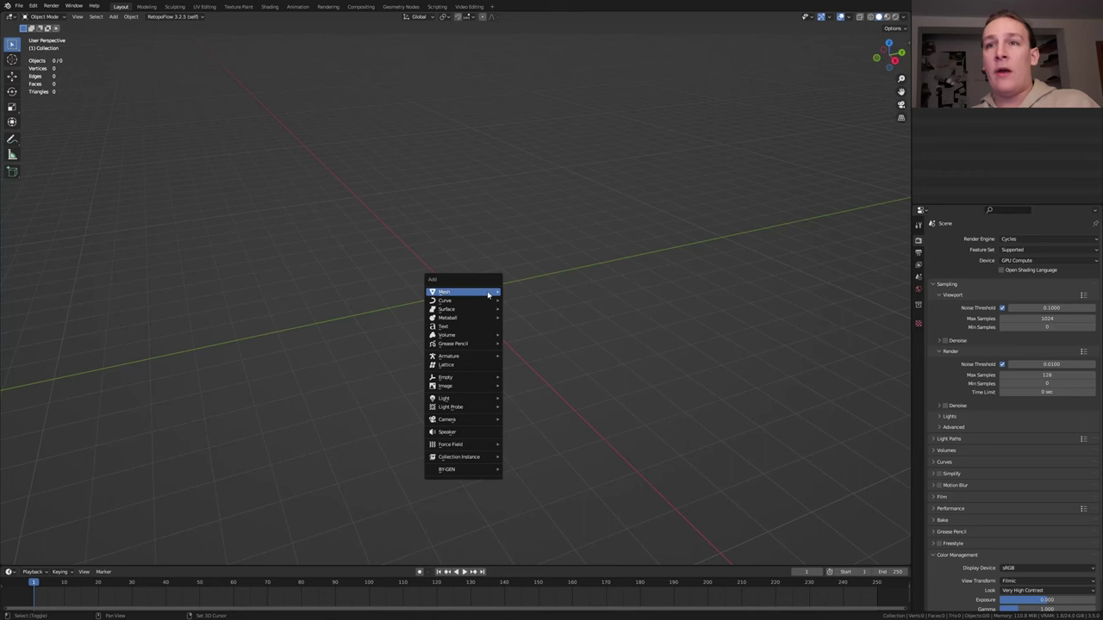
- Add a cylinder and separate a duplicate of its side-wall face loop into its own object
mouse_move(490, 294)
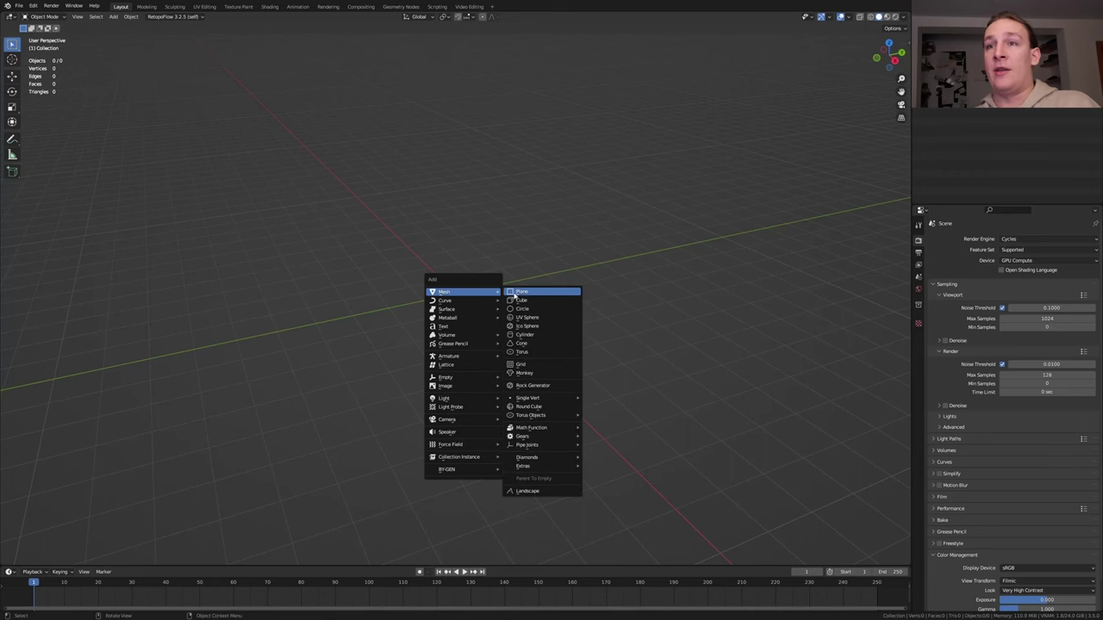
left_click(534, 334)
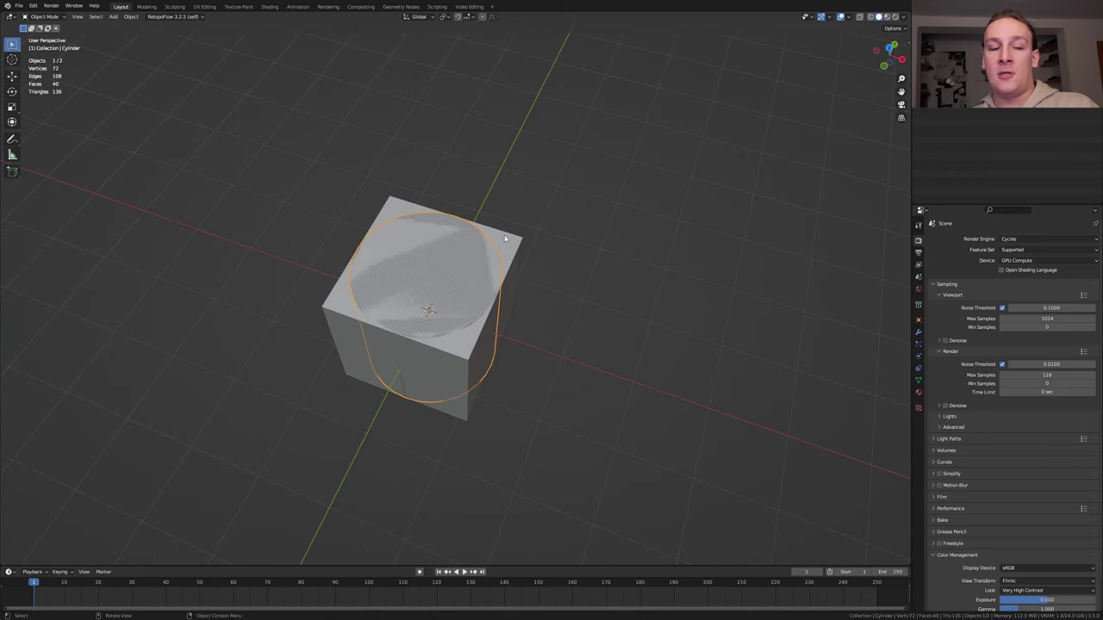
key("Tab")
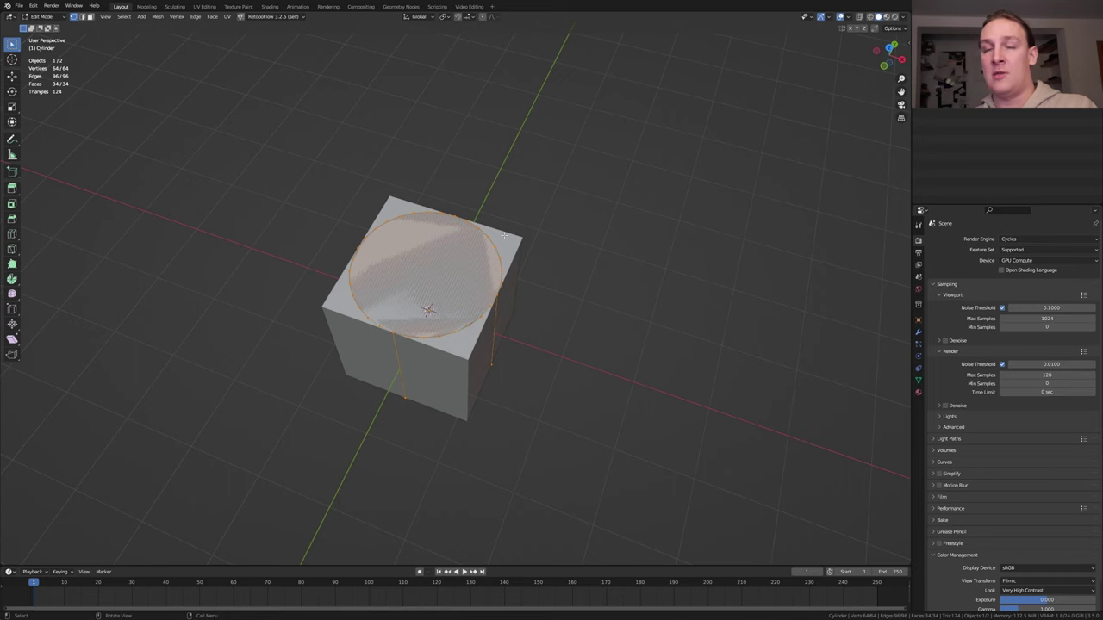
key("KP_Divide")
key("alt+a")
middle_click_drag(504, 234, 493, 365)
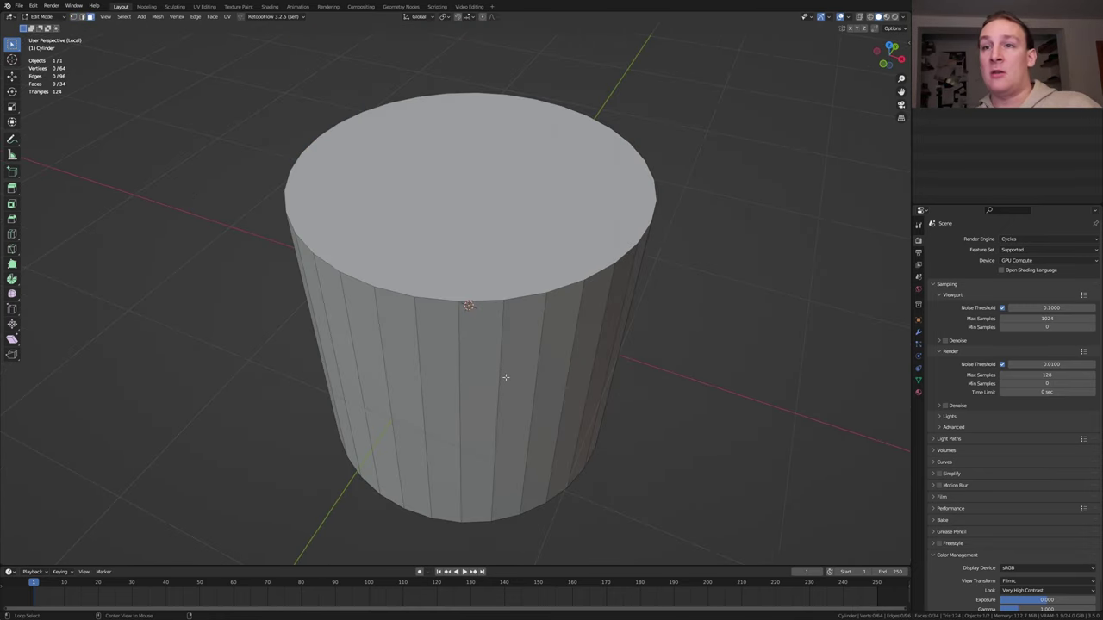
left_click(515, 386, "alt")
key("shift+d")
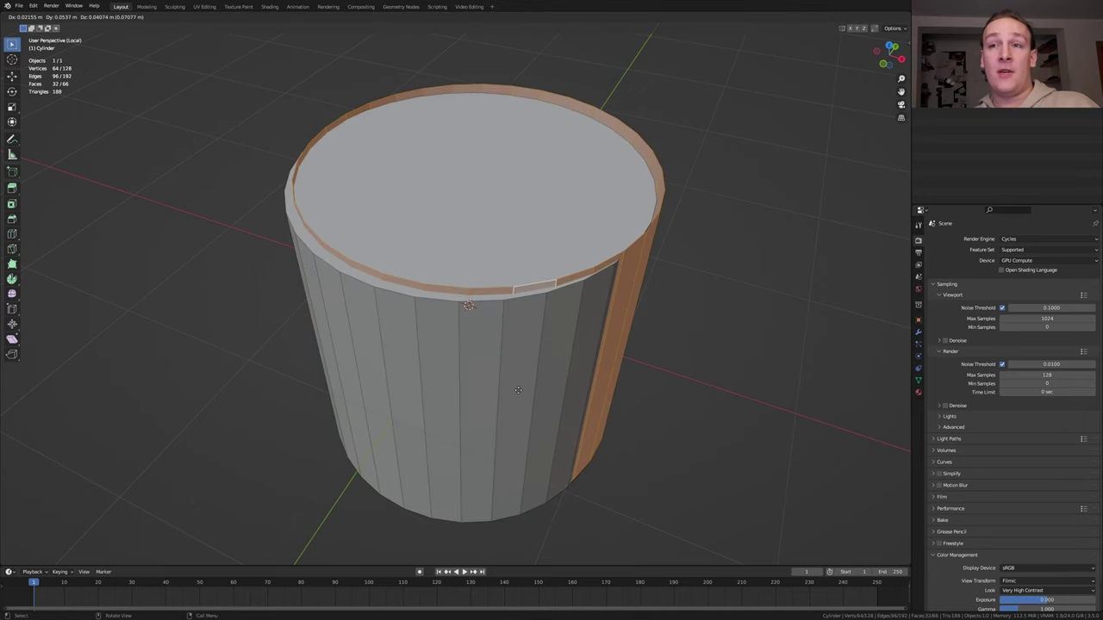
right_click(518, 390)
key("p")
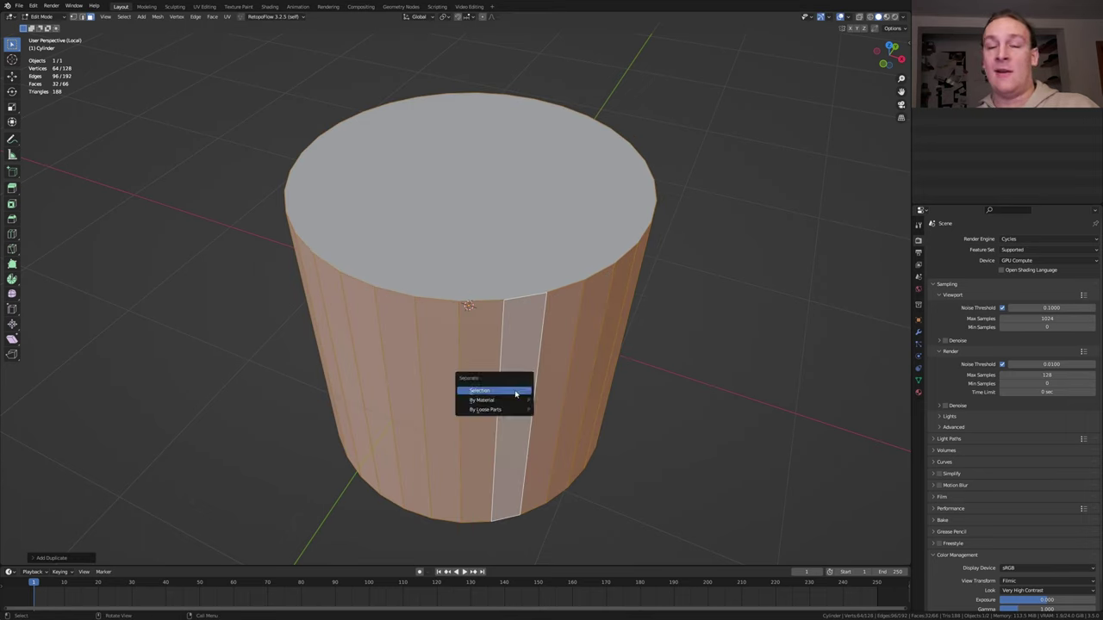
left_click(516, 392)
key("Tab")
- Widen the separated sleeve by scaling it on X and Y only
left_click(533, 350)
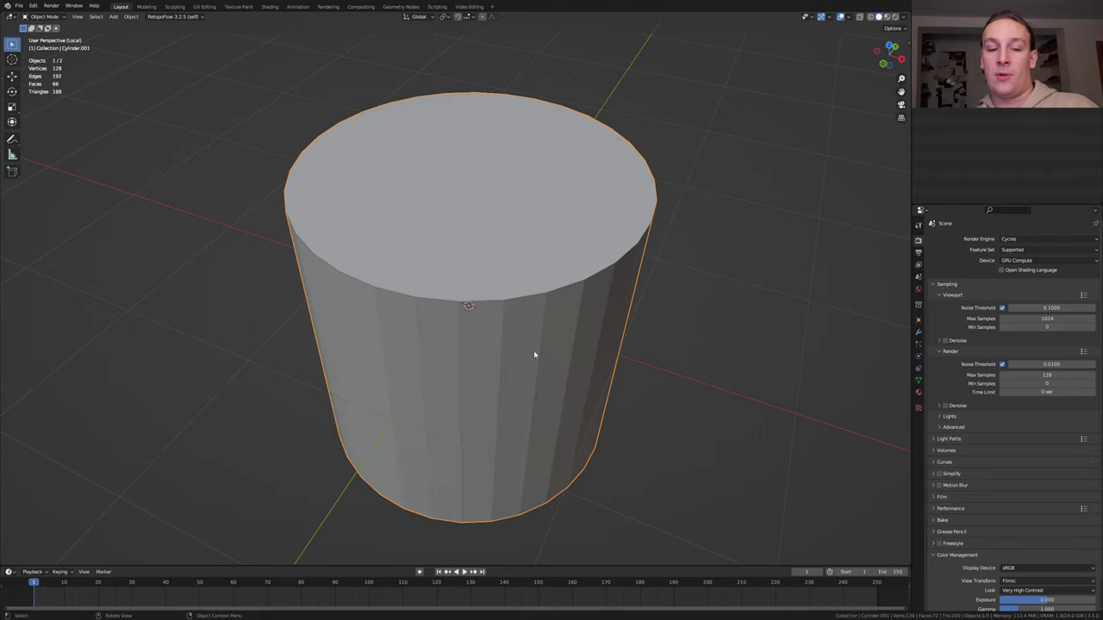
key("g")
key("Escape")
key("KP_Divide")
key("s")
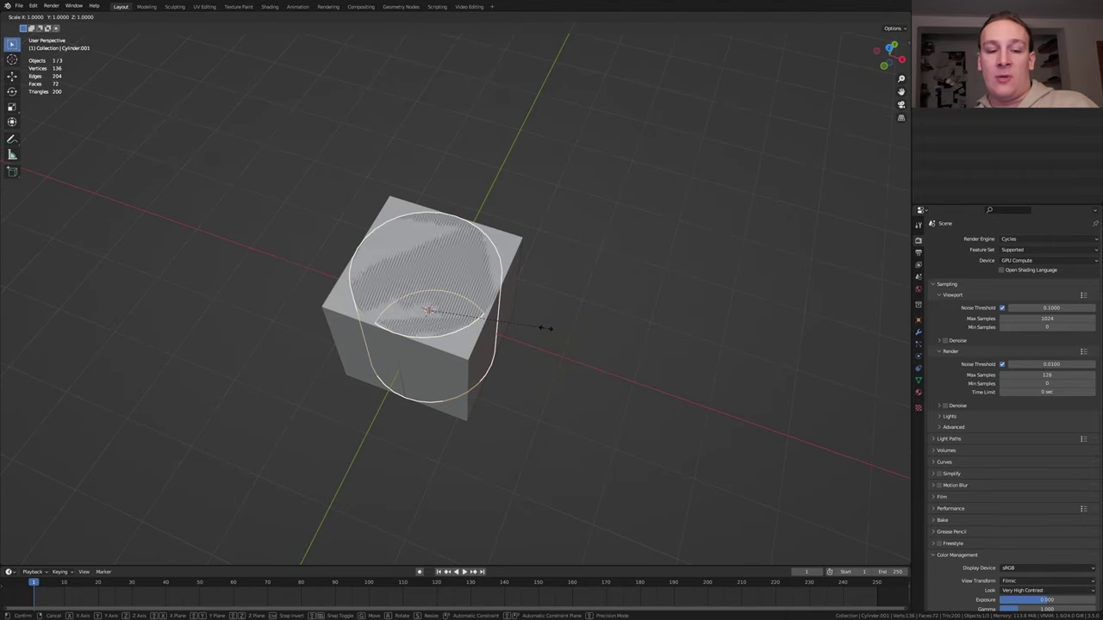
key("shift+z")
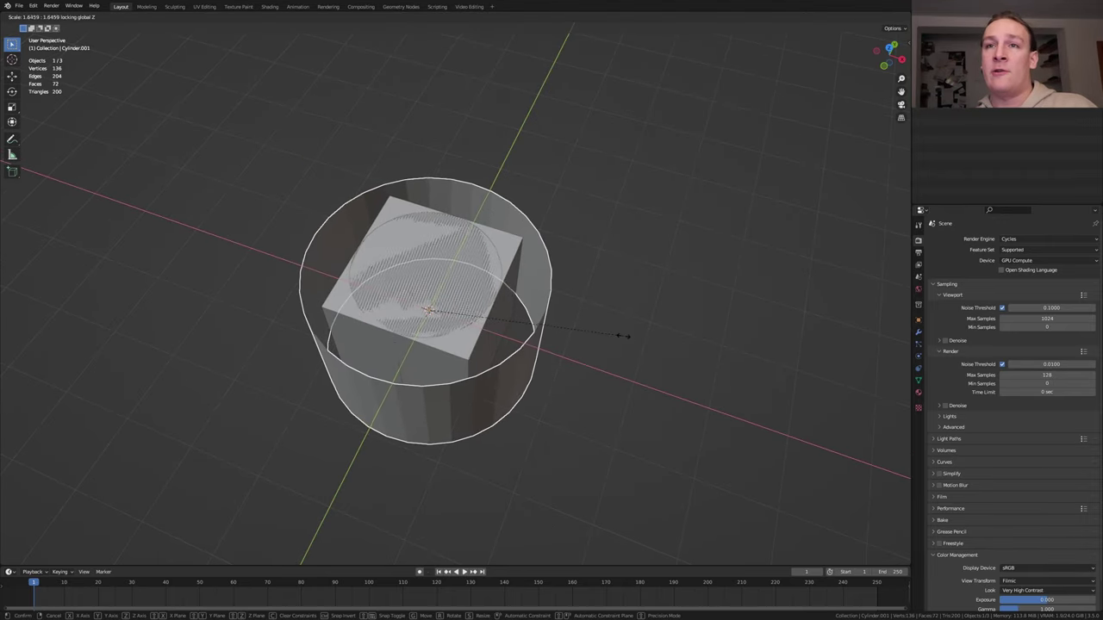
left_click(655, 345)
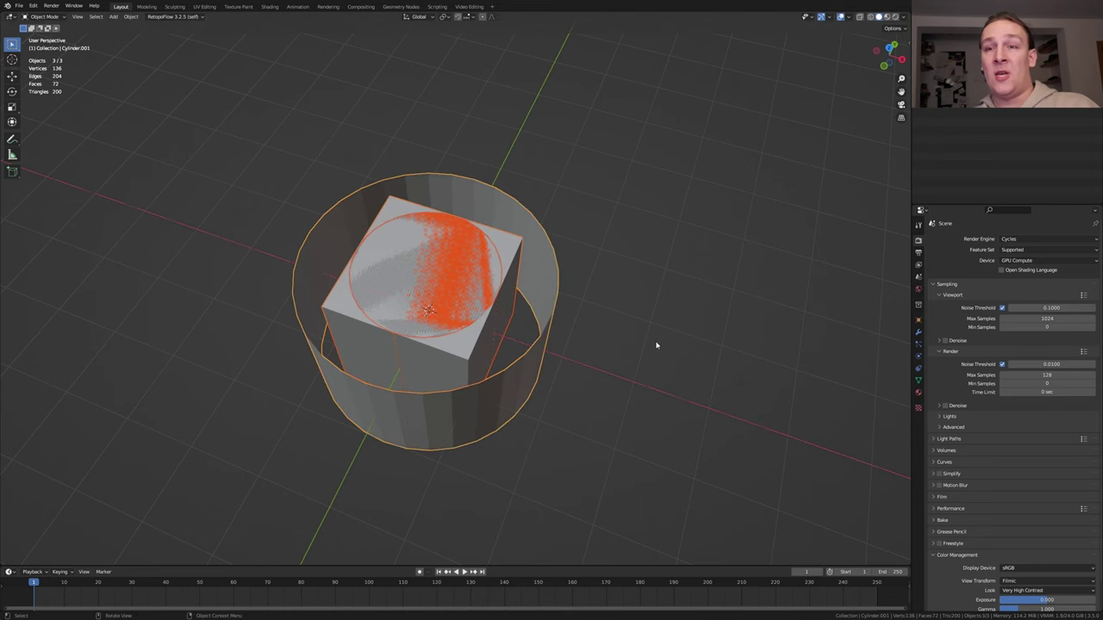
- Move the cube and cylinders into a new Collection 2 and hide it
key("m")
left_click(656, 343)
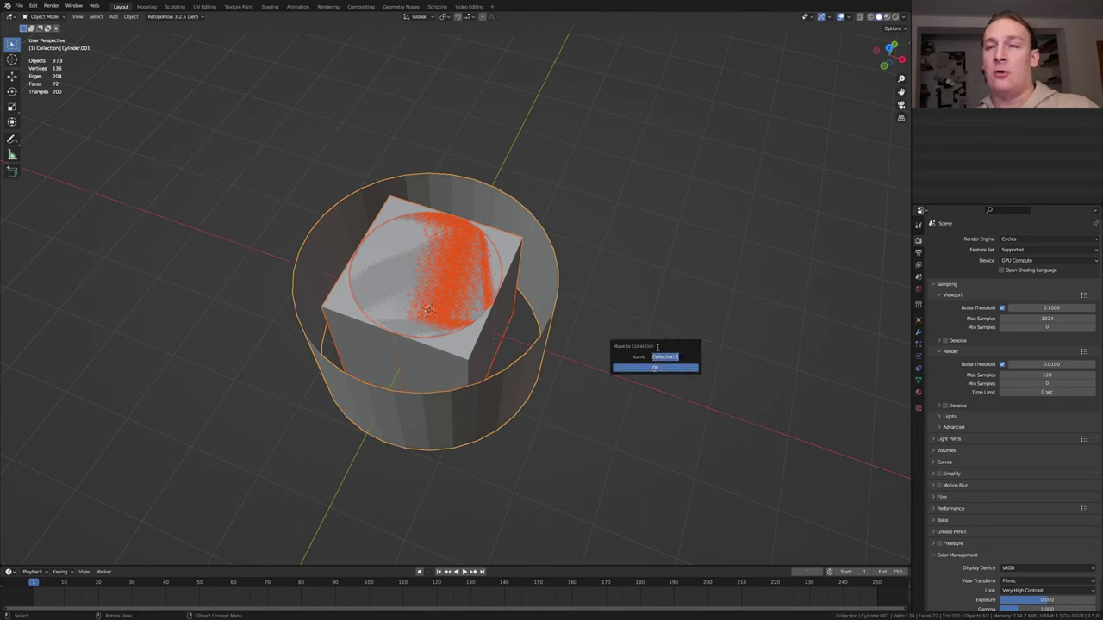
left_click(657, 368)
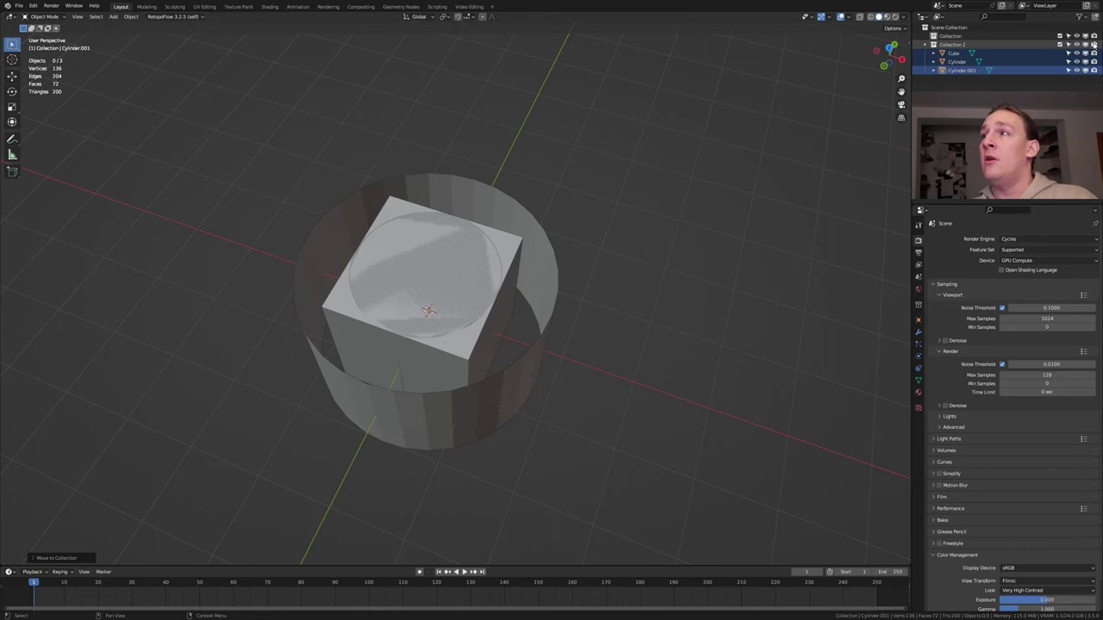
left_click(1094, 44)
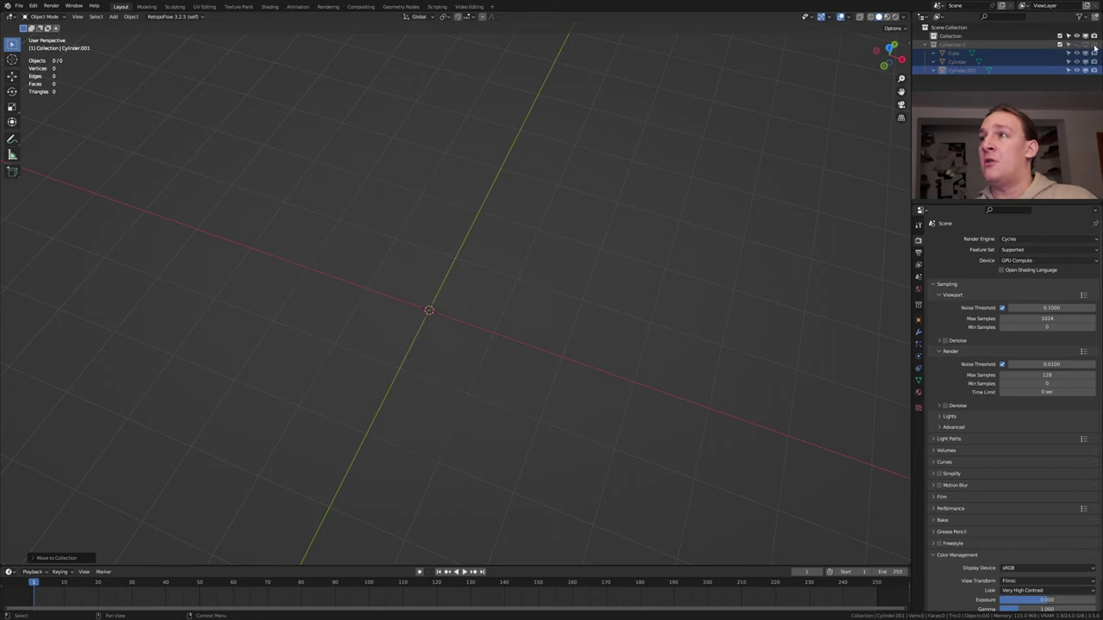
- Add a plane with a new geometry node tree that outputs the Cube via Object Info
key("shift+a")
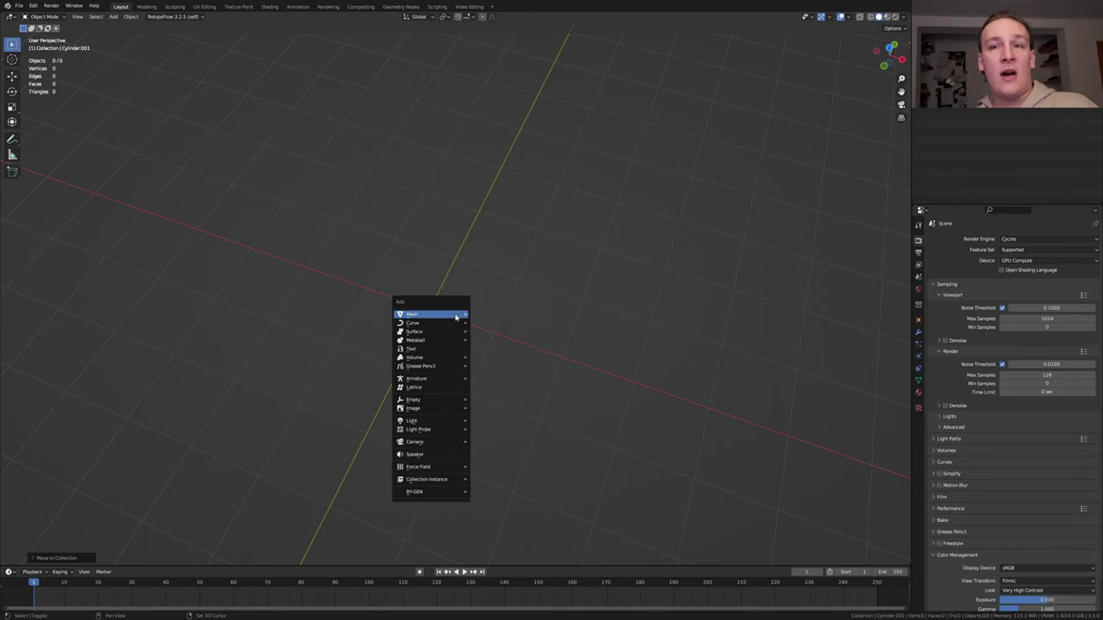
left_click(489, 314)
left_click(402, 7)
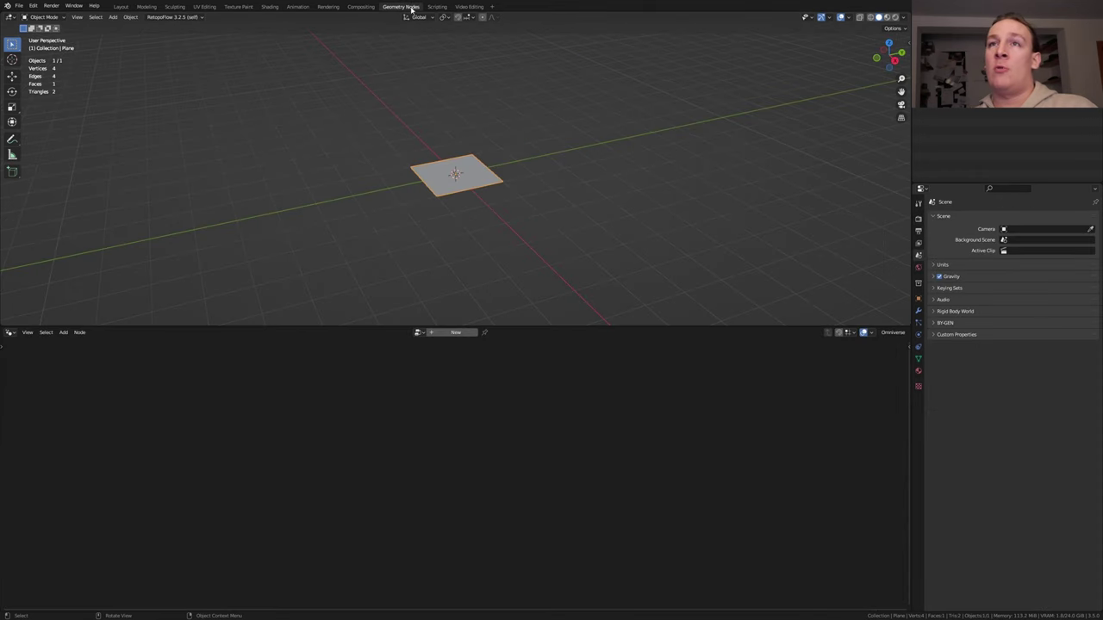
left_click(455, 332)
left_click(324, 493)
key("x")
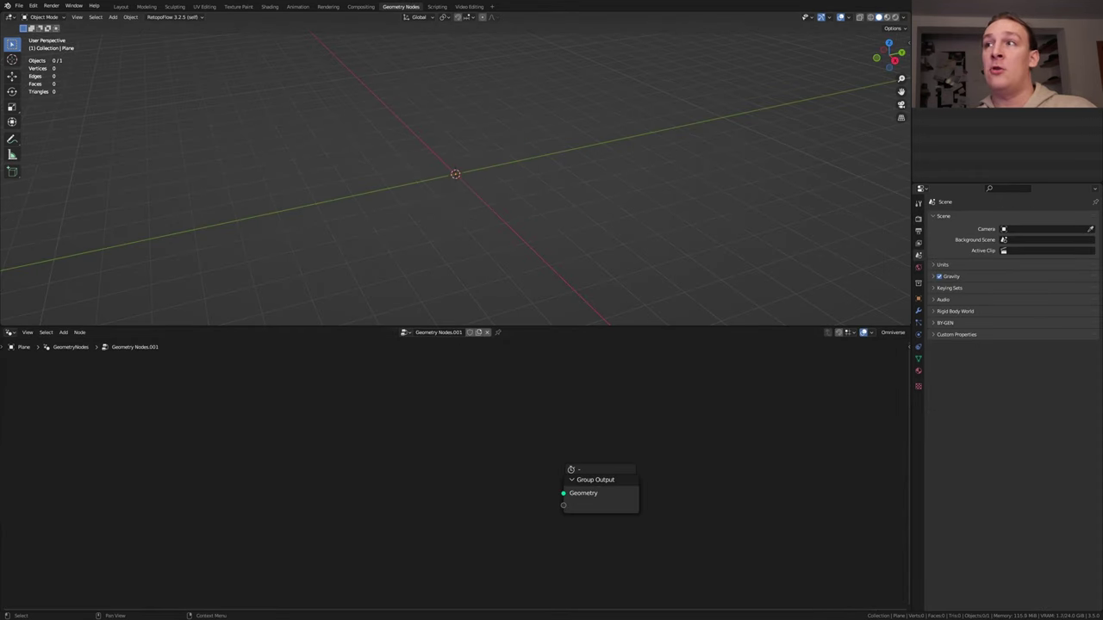
left_click_drag(572, 395, 226, 412)
scroll(392, 444, "up", 3, "ctrl")
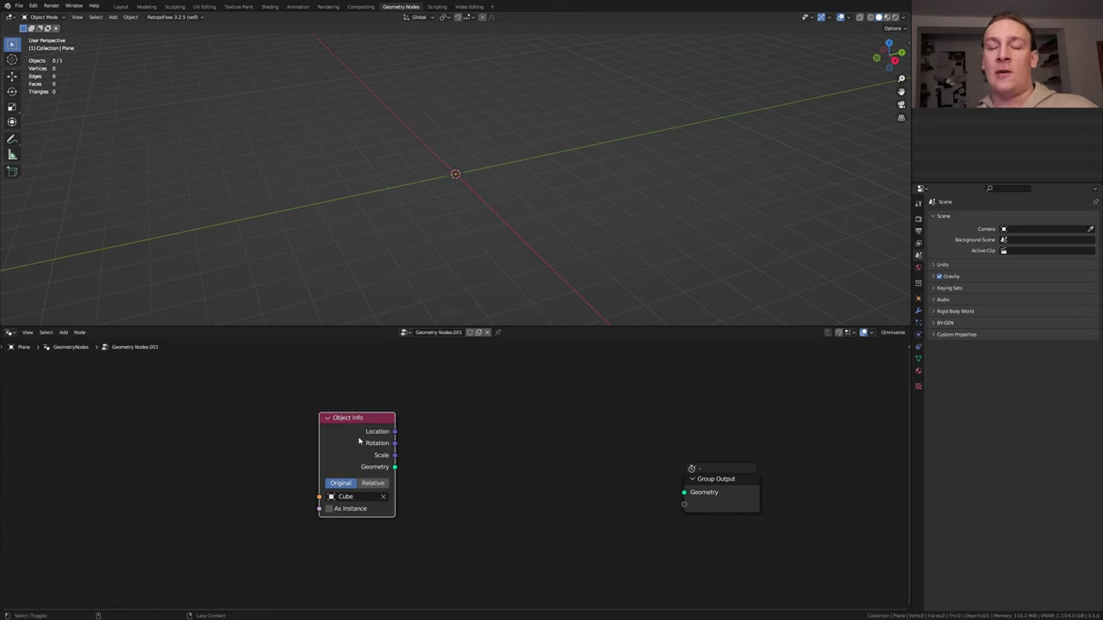
left_click_drag(394, 466, 684, 492)
- Add a Subdivision Surface node with Level 5 and Edge Crease 0.4
key("shift+a")
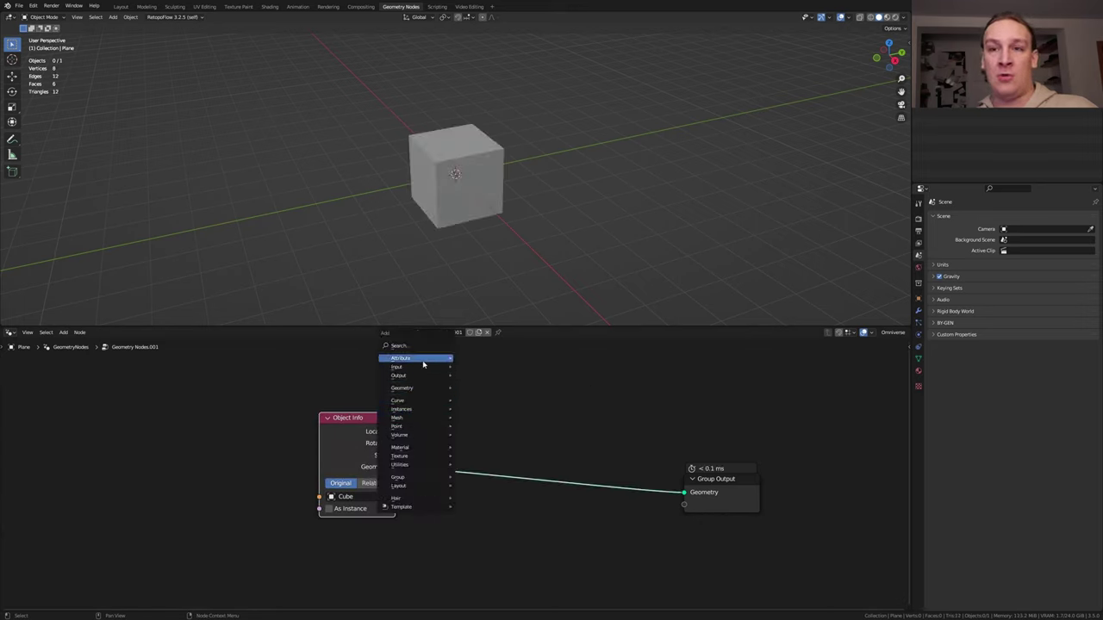
type("subdiv")
key("Return")
left_click(482, 448)
left_click(491, 481)
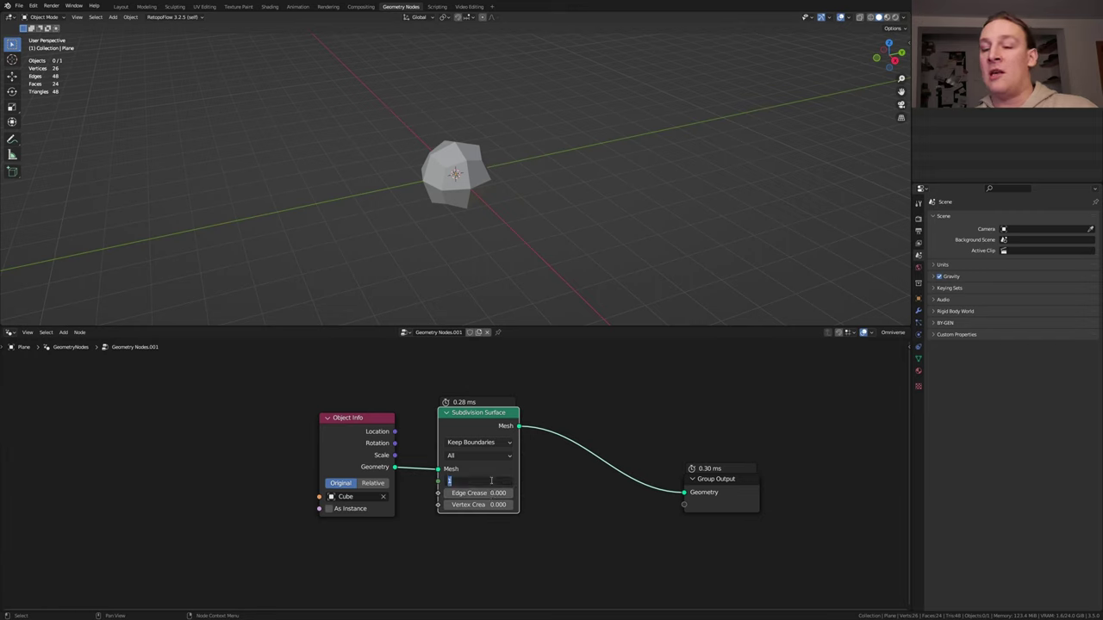
type("5")
key("Return")
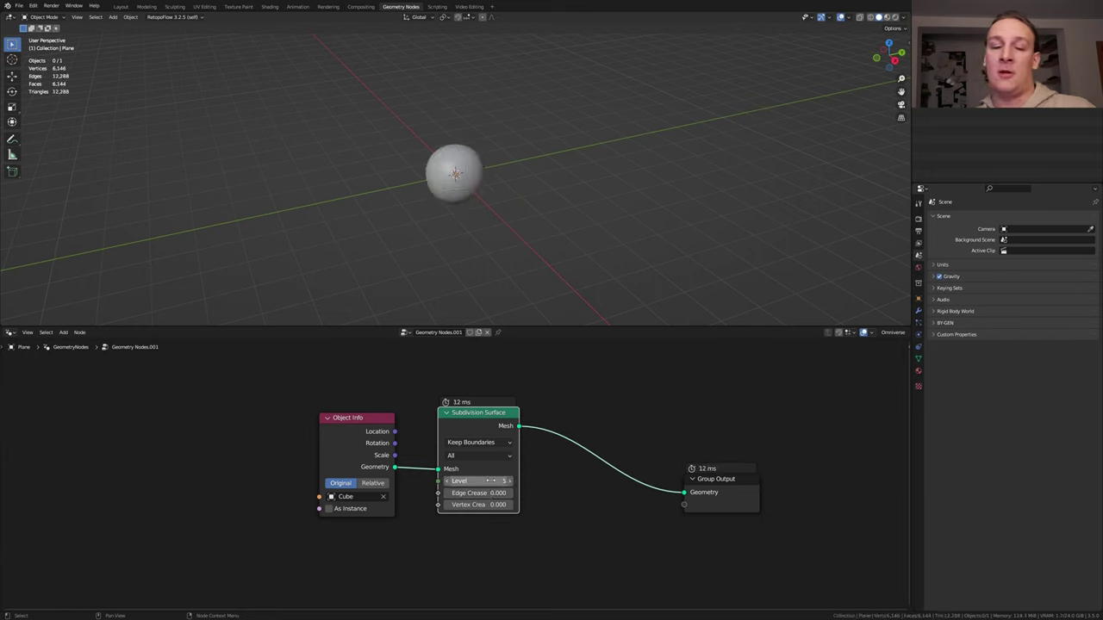
left_click(479, 492)
type(".4")
key("Return")
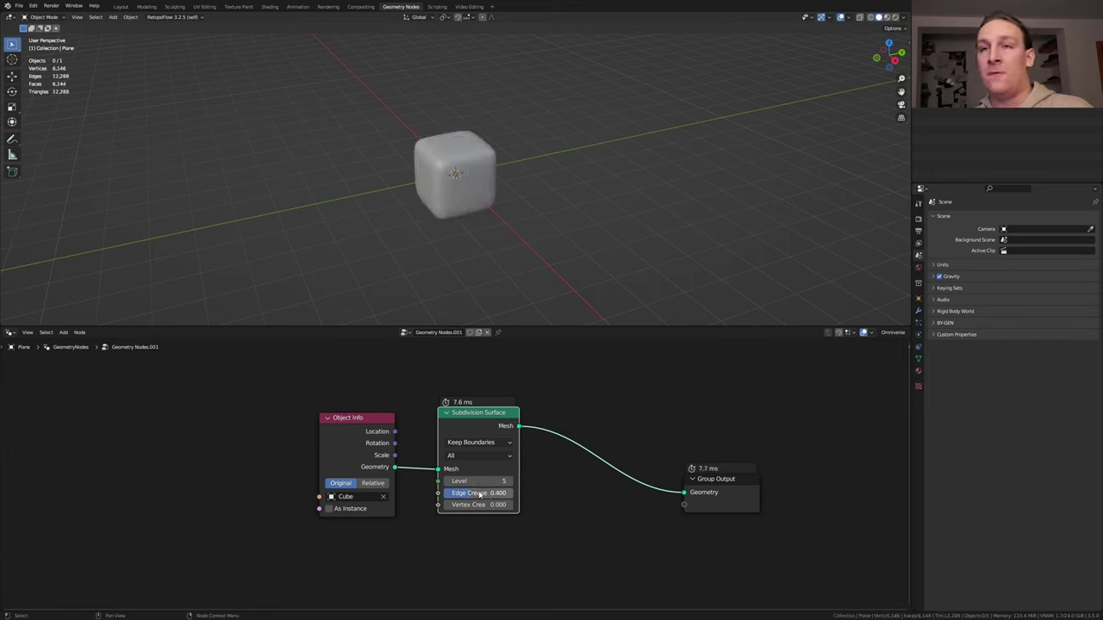
- Add a Transform Geometry node scaling the Cube to 0.7, 0.7, 1.2
left_click_drag(519, 425, 596, 428)
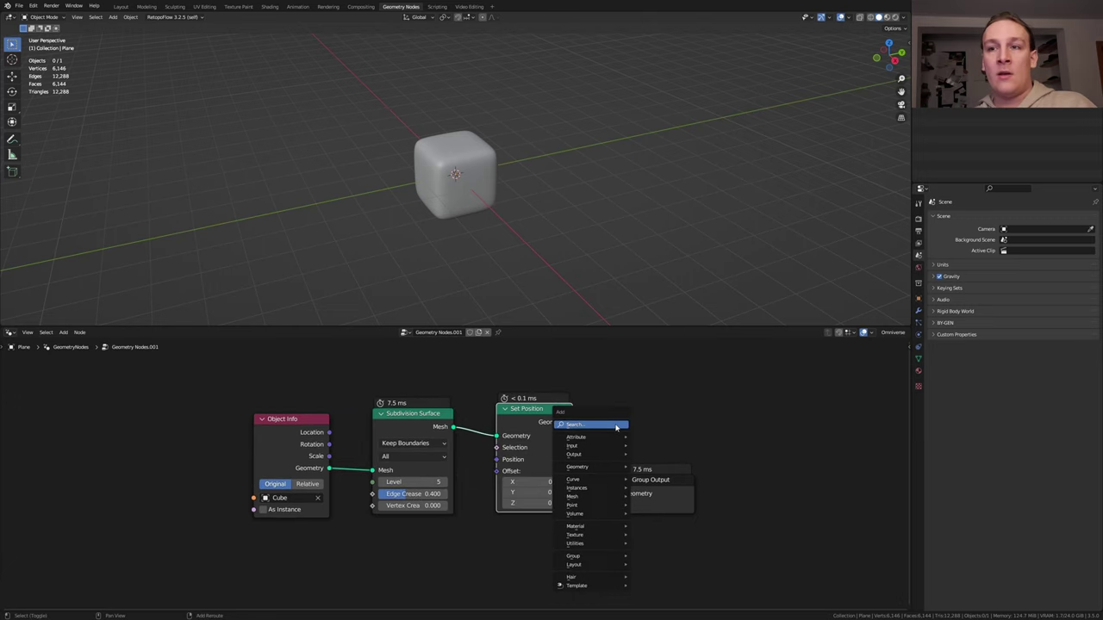
type("tra")
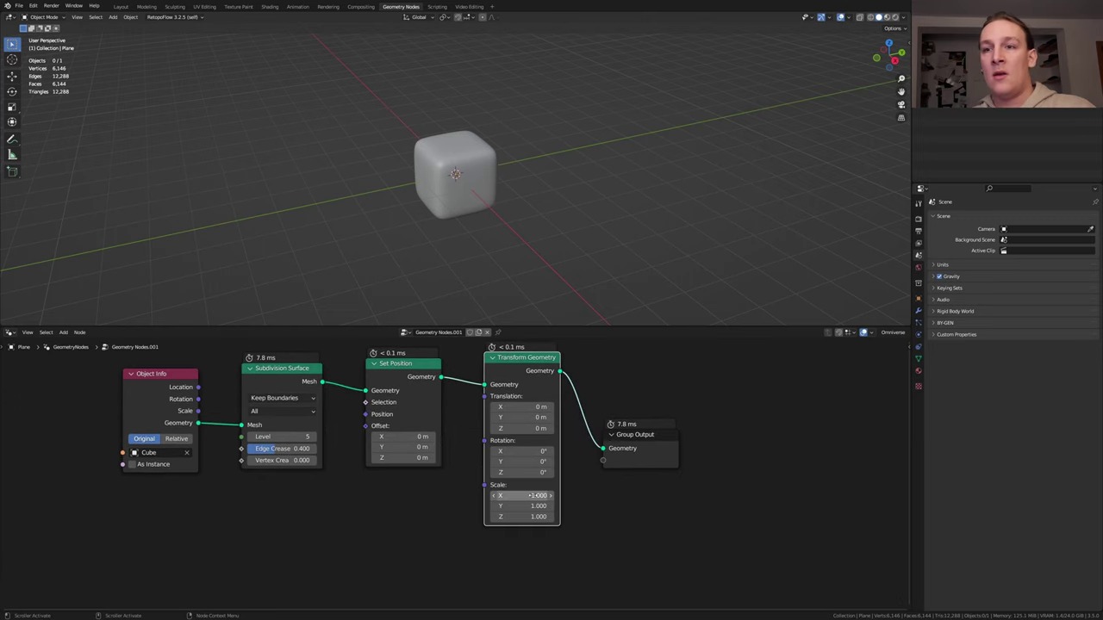
left_click_drag(526, 495, 526, 506)
type(".7")
key("Return")
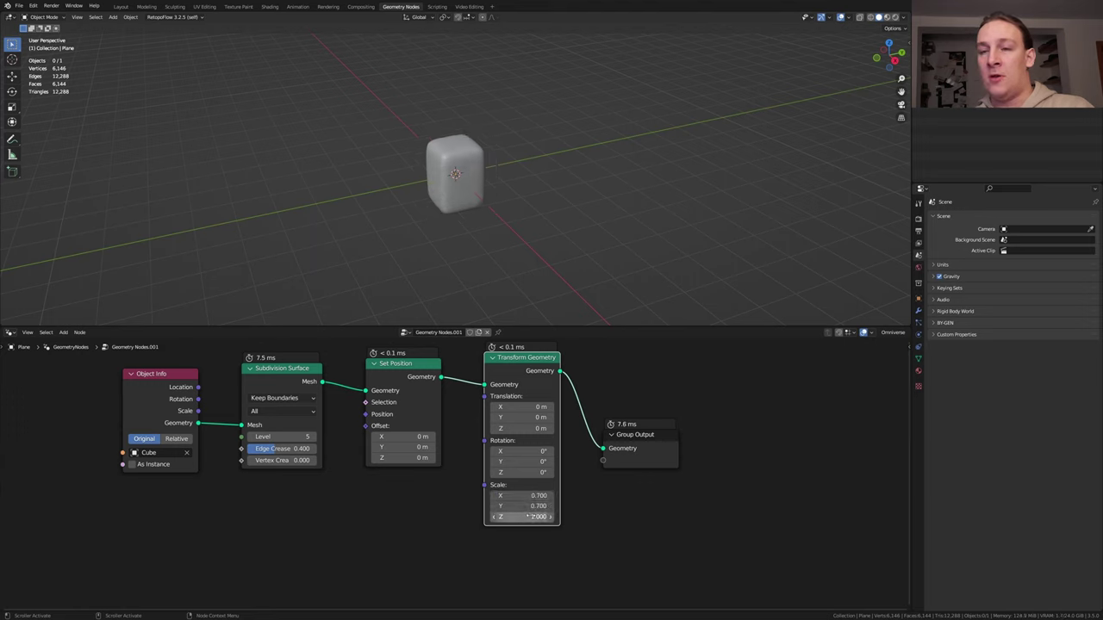
left_click(531, 517)
type(".2")
key("Return")
- Wrap the four nodes in a frame and fit them in the editor
key("Home")
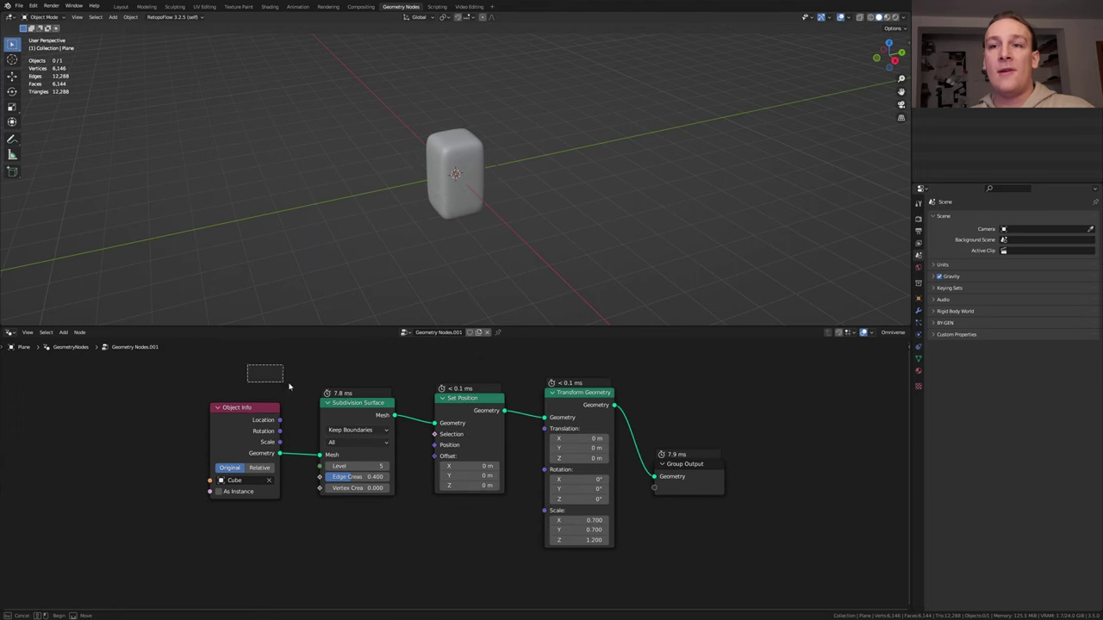
key("ctrl+j")
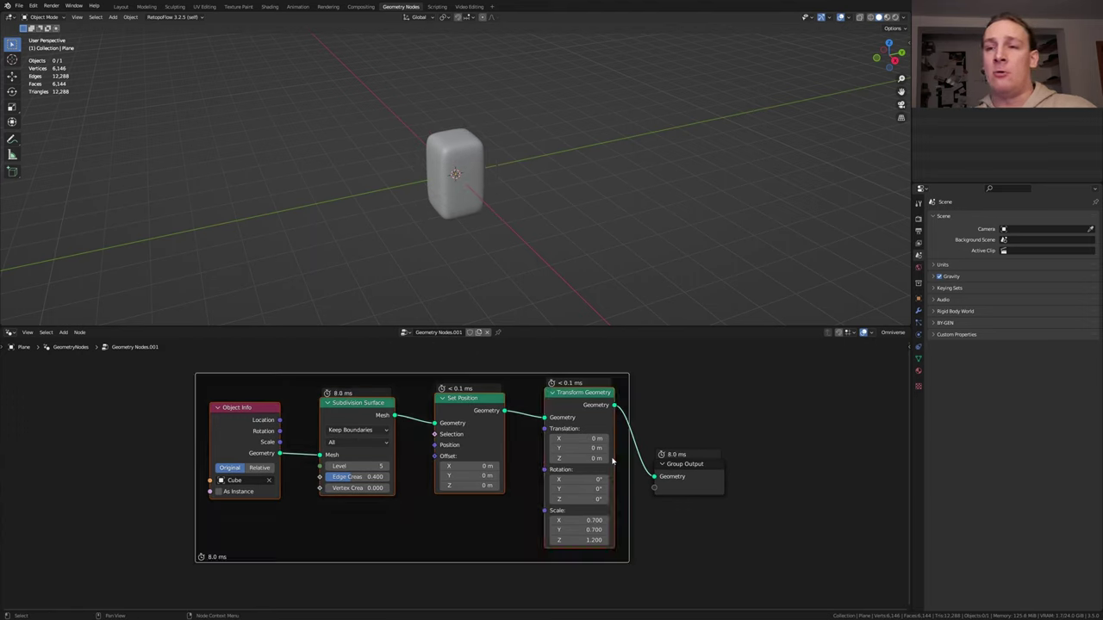
key("Home")
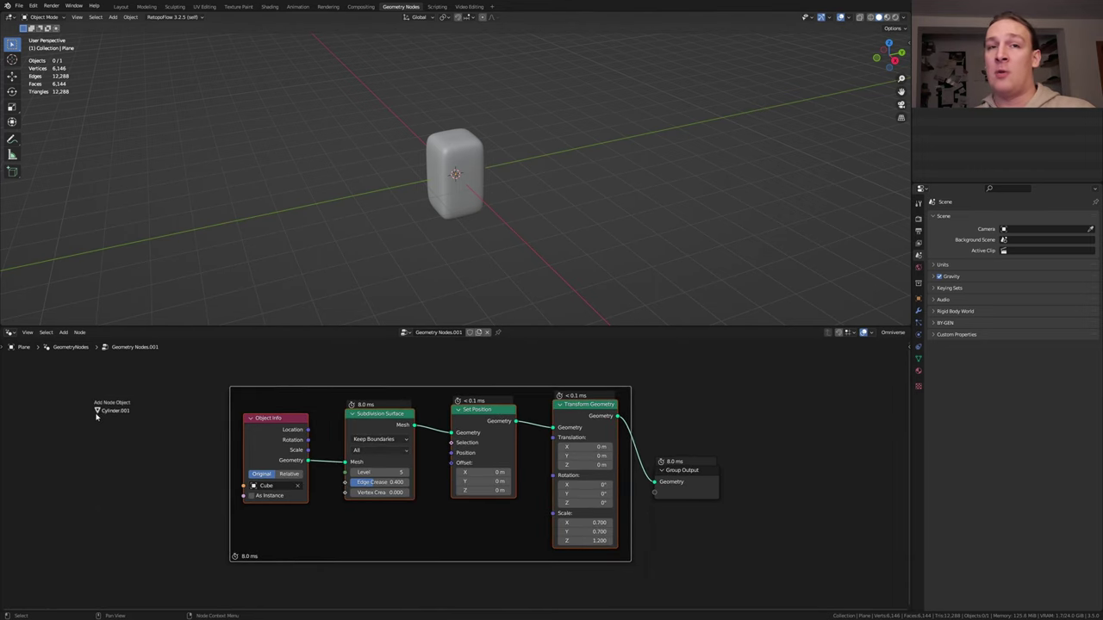
- Duplicate the Object Info node and drive a Set Position offset with Noise Texture colour
scroll(98, 406, "down", 3)
key("shift+d")
left_click(393, 238)
scroll(358, 336, "up", 2)
key("shift+a")
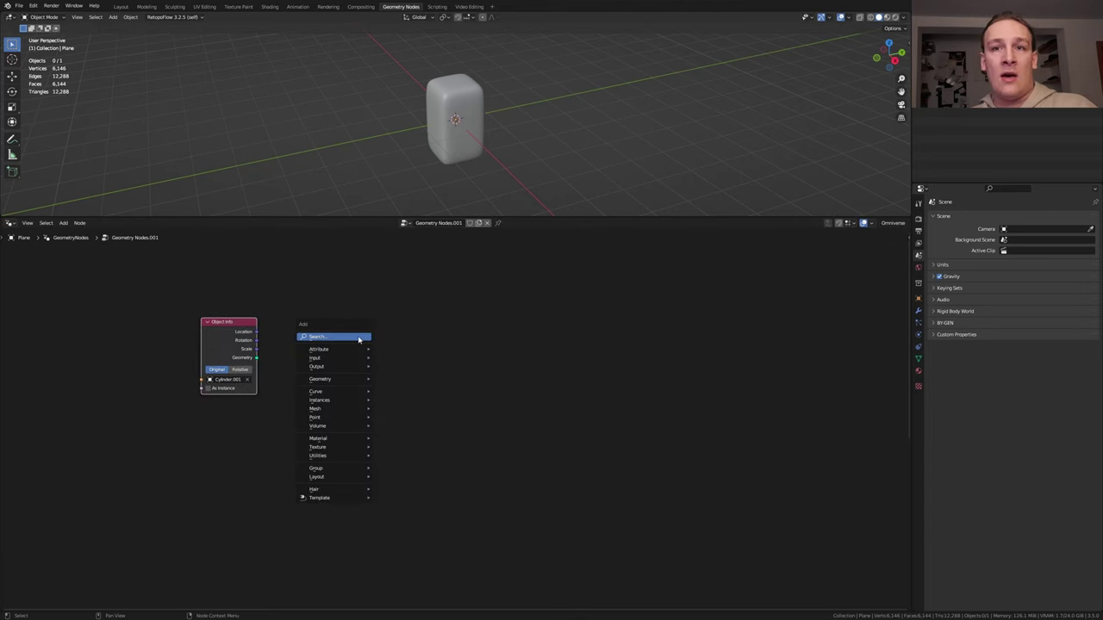
type("set")
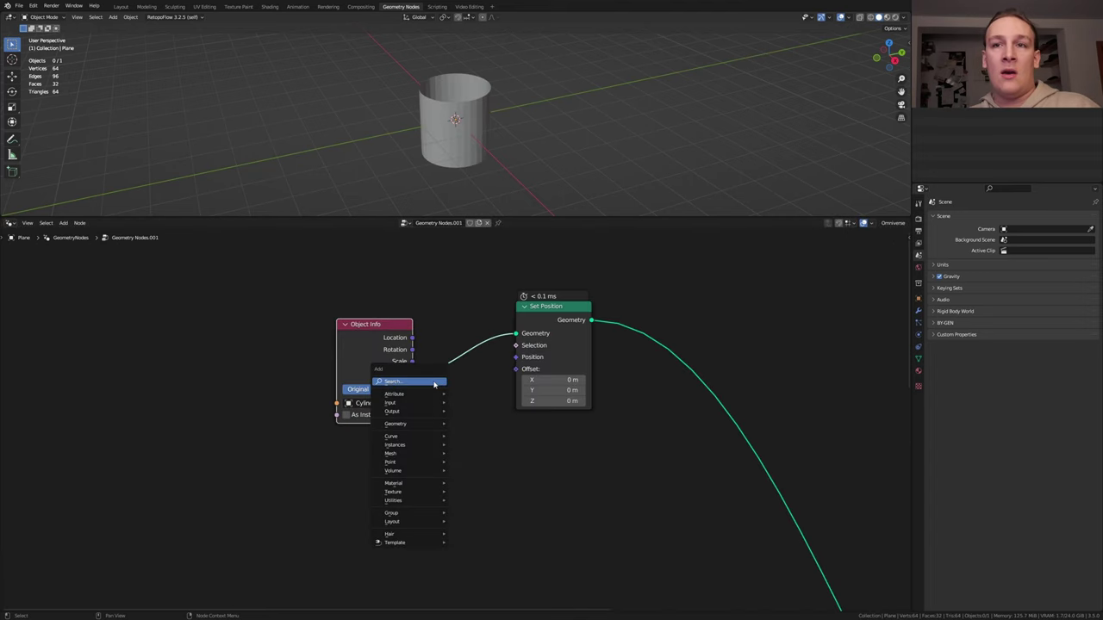
type("noise")
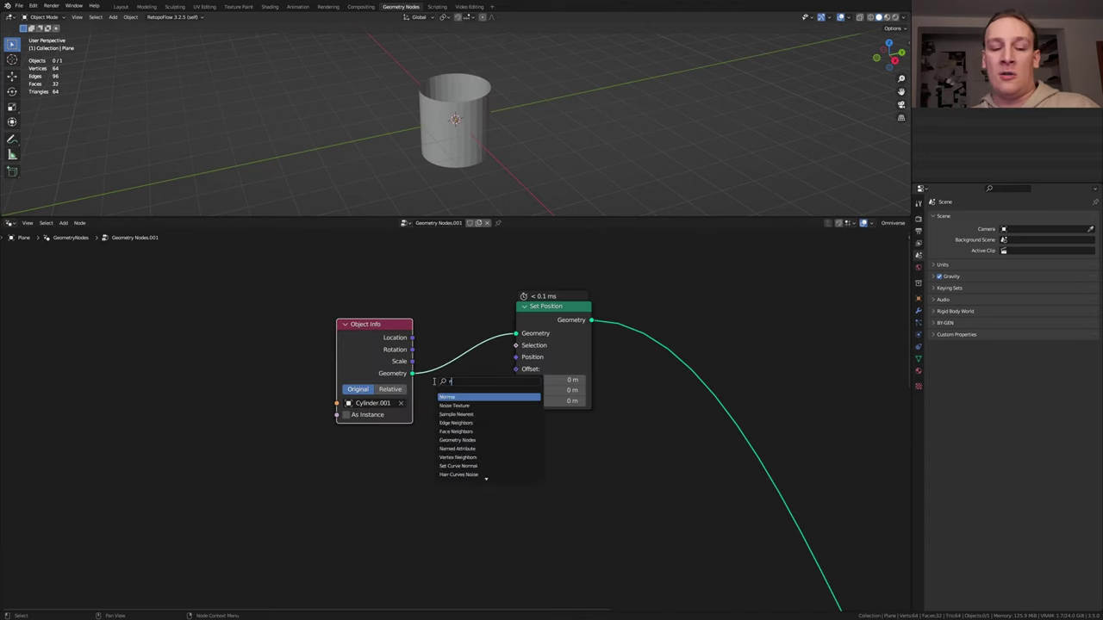
key("Return")
left_click(402, 475)
left_click_drag(401, 475, 521, 368)
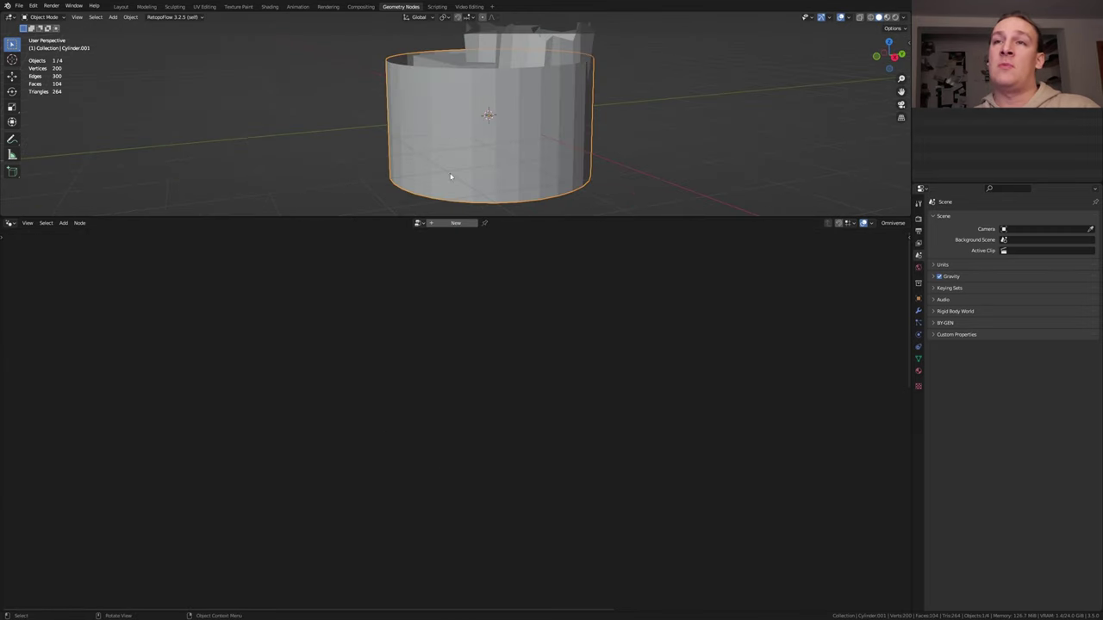
- Add horizontal loop cuts around the cylinder in Edit Mode
key("Tab")
key("ctrl+r")
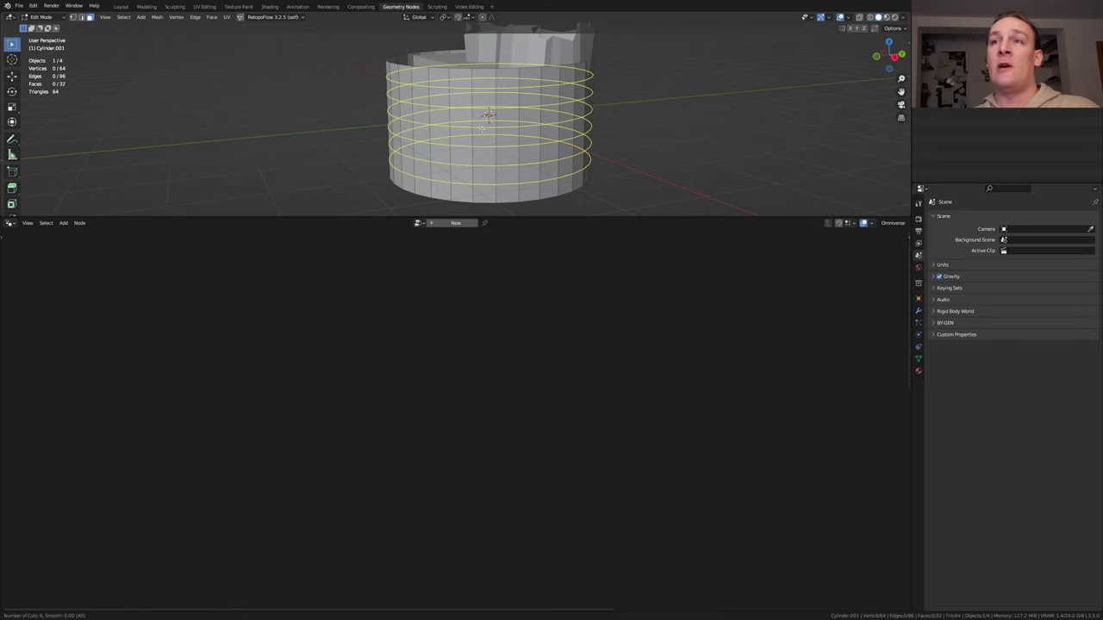
left_click(481, 125)
left_click(488, 117)
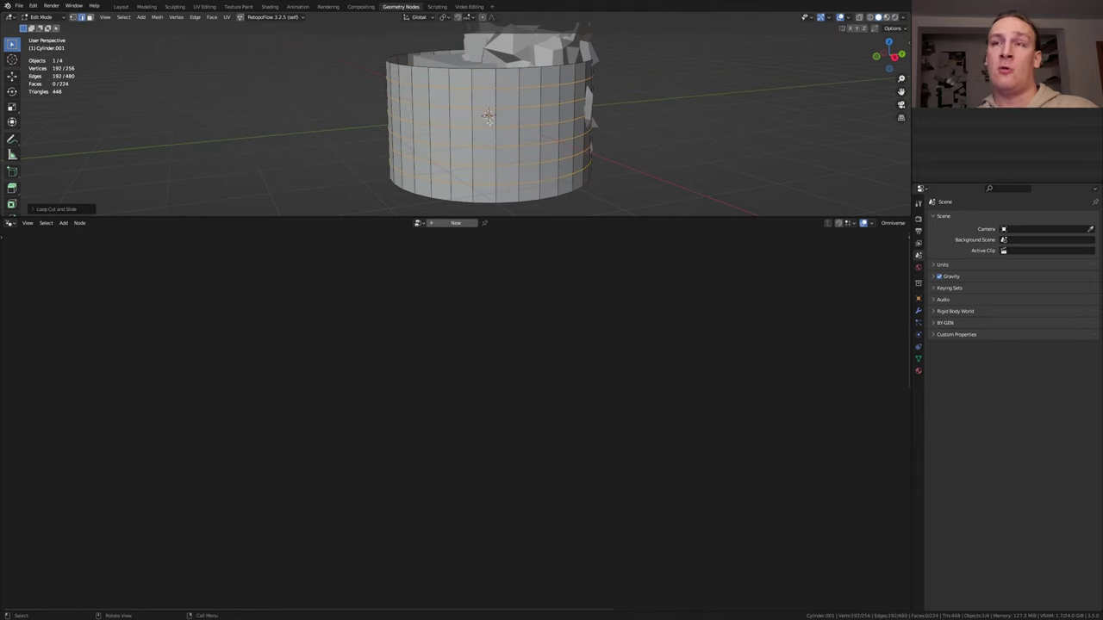
key("Tab")
- Hide the cylinder and insert a vector Add of -0.5 between noise and offset
key("h")
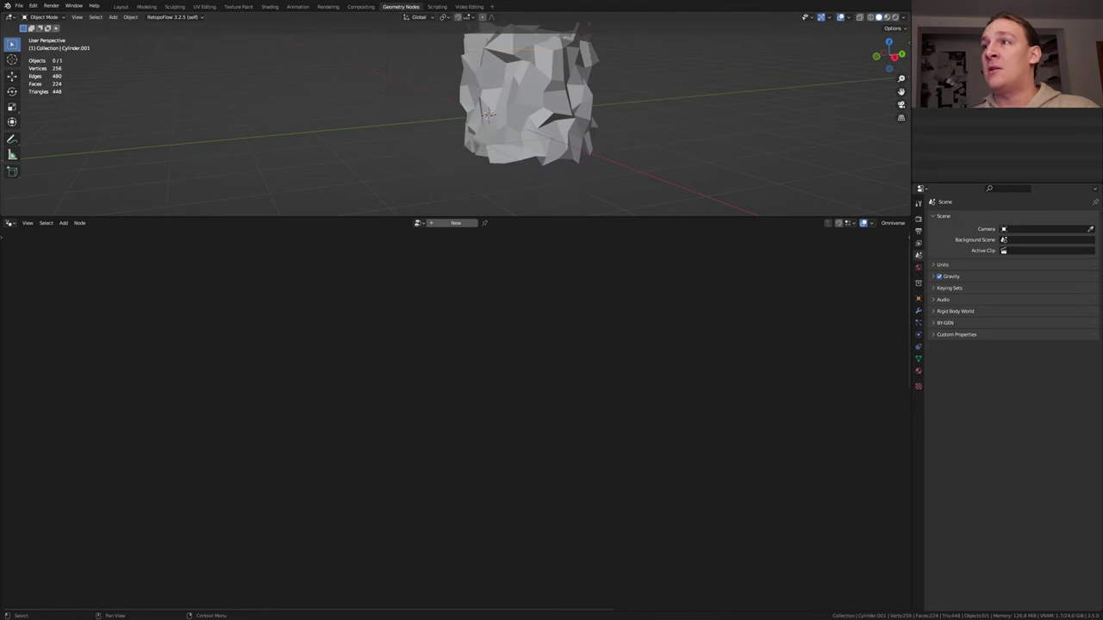
left_click(489, 117)
key("shift+a")
left_click(509, 437)
type("vec")
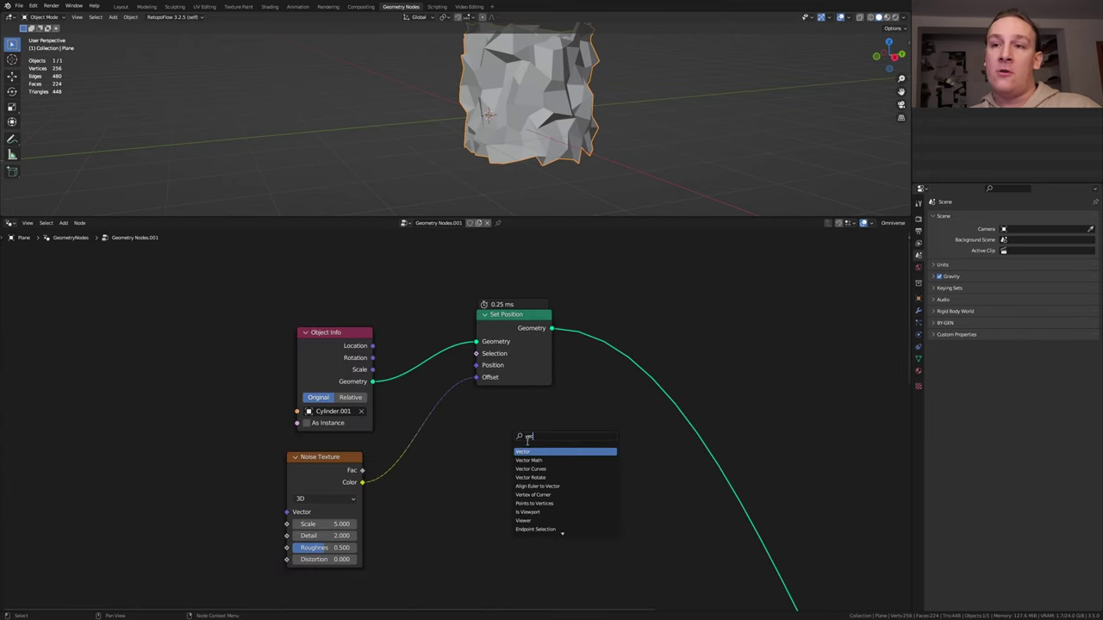
left_click(528, 460)
left_click(435, 482)
left_click(436, 502)
type("-0")
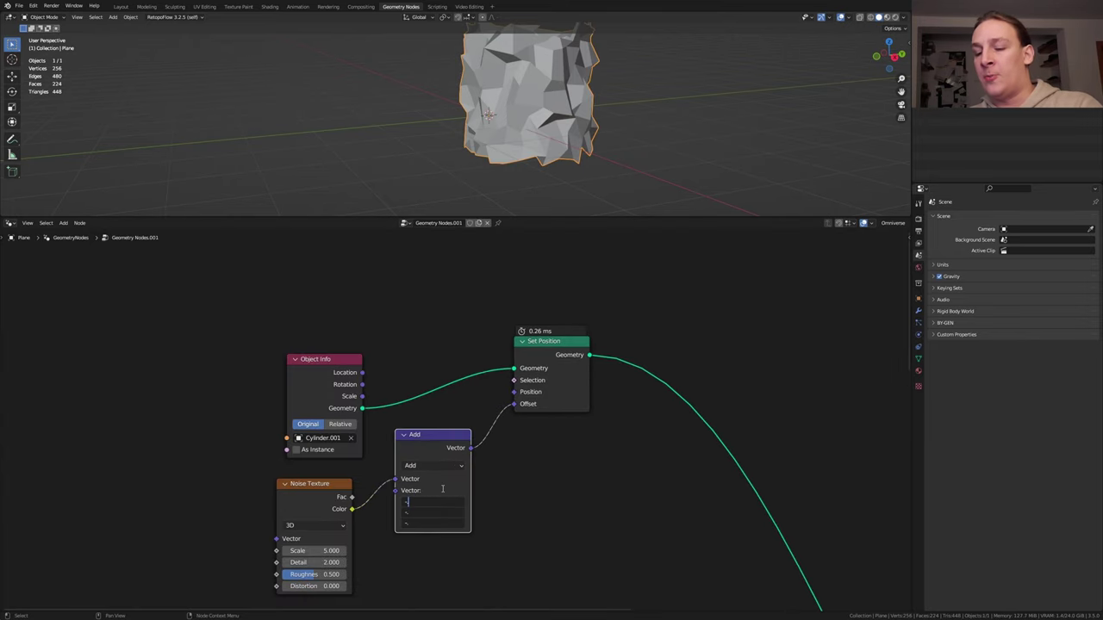
type(".5")
key("Return")
- Add a second Set Position, set noise scale 0.17, and link in a copied Noise Texture
middle_click_drag(482, 431, 431, 422)
left_click(552, 341)
key("shift+d")
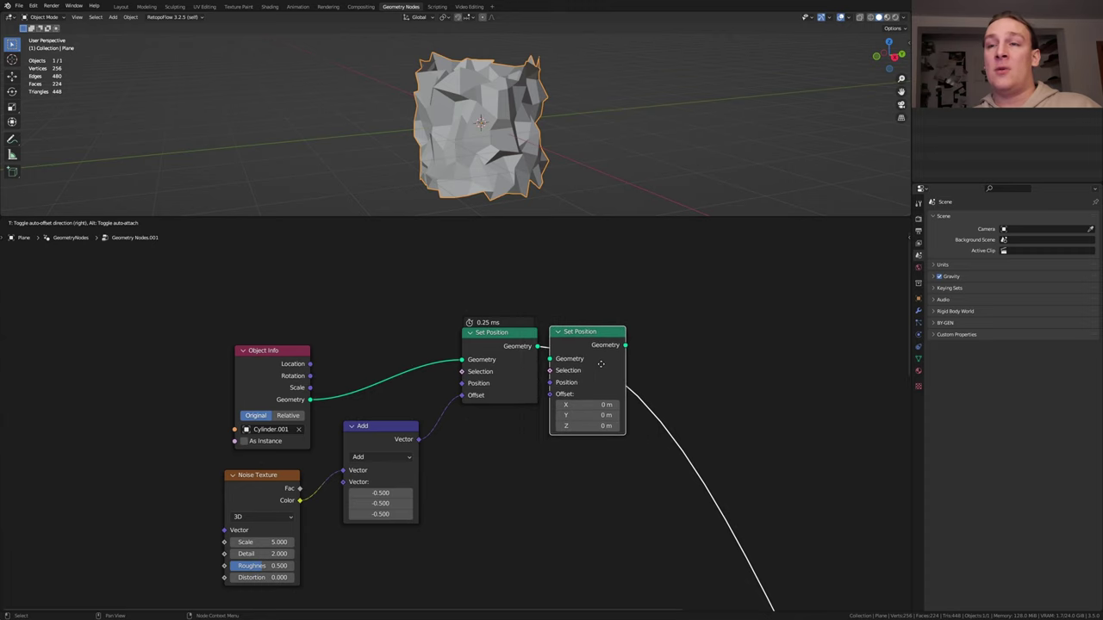
left_click(615, 366)
middle_click_drag(614, 367, 736, 322)
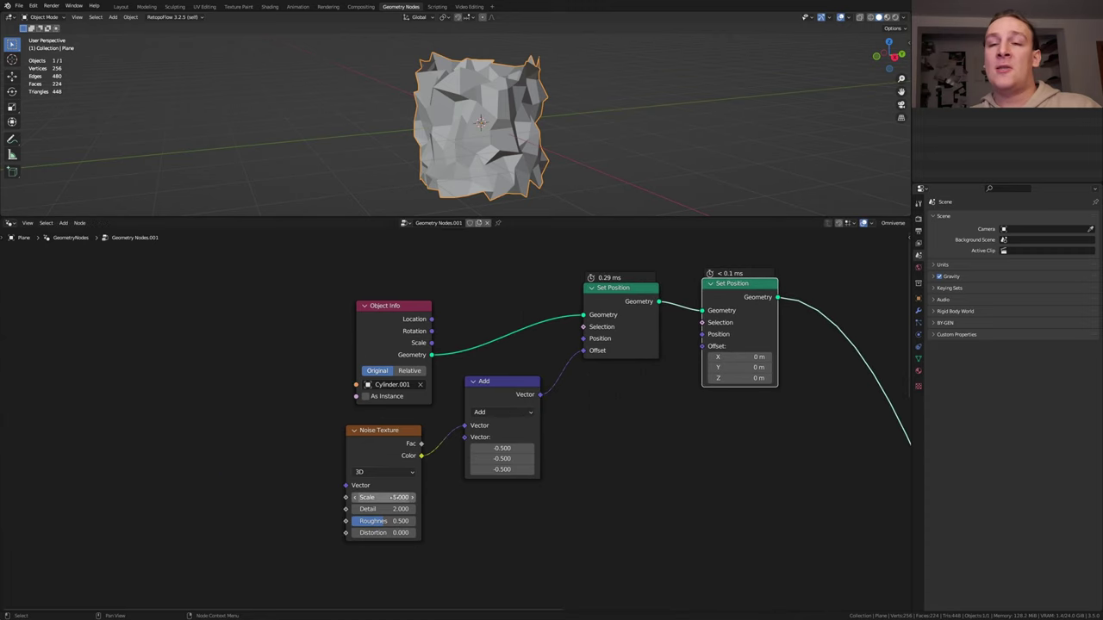
left_click(390, 497)
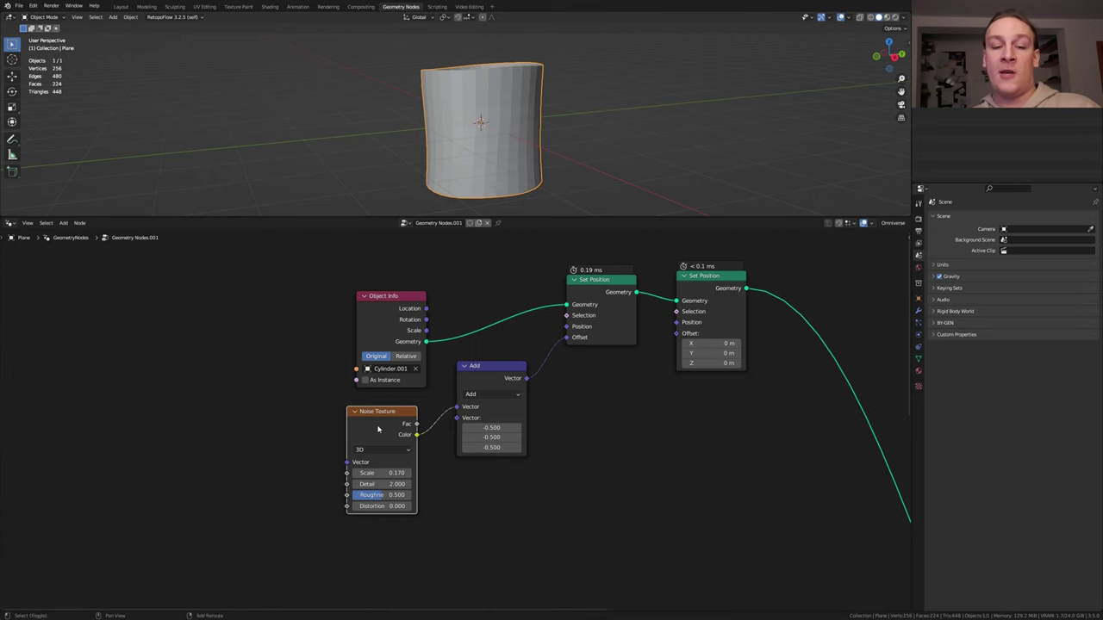
key("shift+d")
left_click(277, 429)
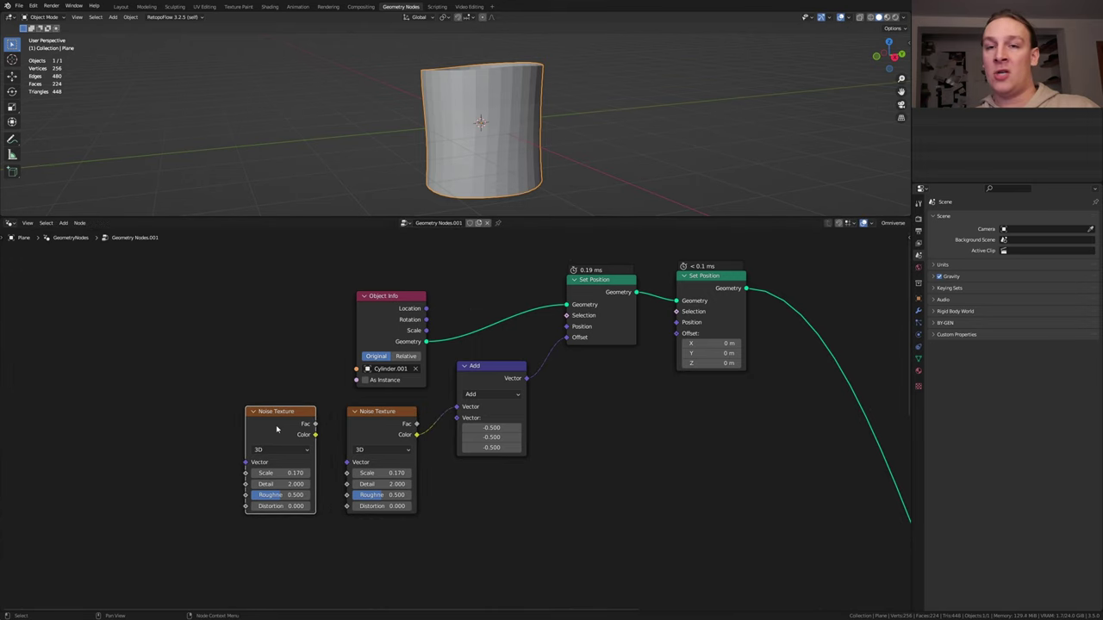
scroll(276, 429, "down", 1)
left_click_drag(309, 432, 441, 416)
- Route the noise into a Combine XYZ Z input and set the left noise scale to 1
left_click_drag(505, 380, 621, 335)
type("comb")
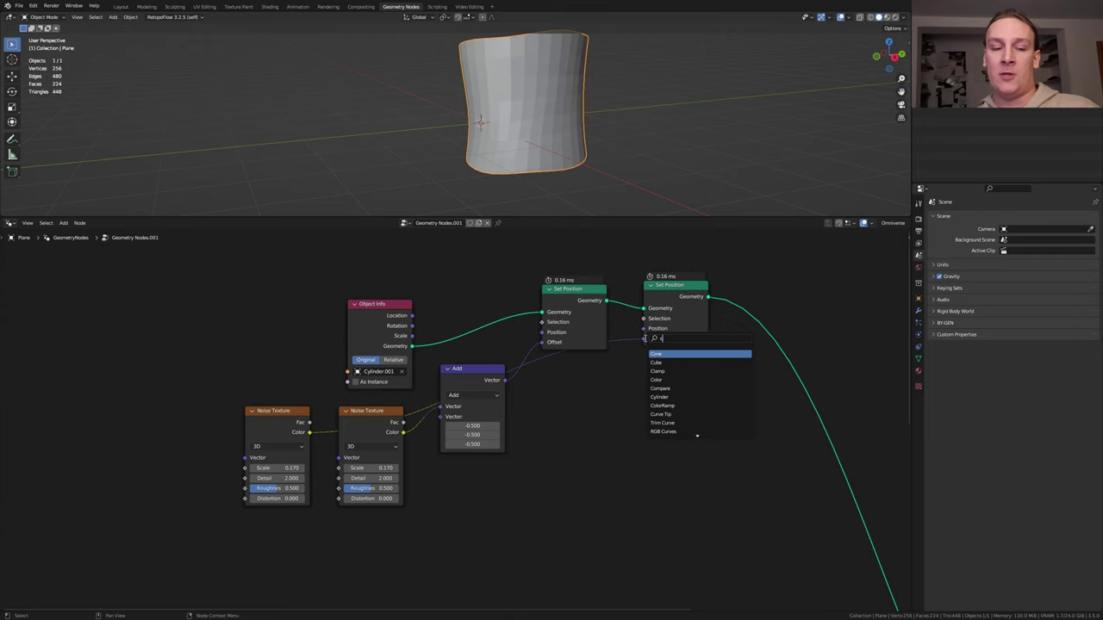
key("Return")
left_click(539, 459)
left_click_drag(541, 451, 541, 471)
double_click(286, 468)
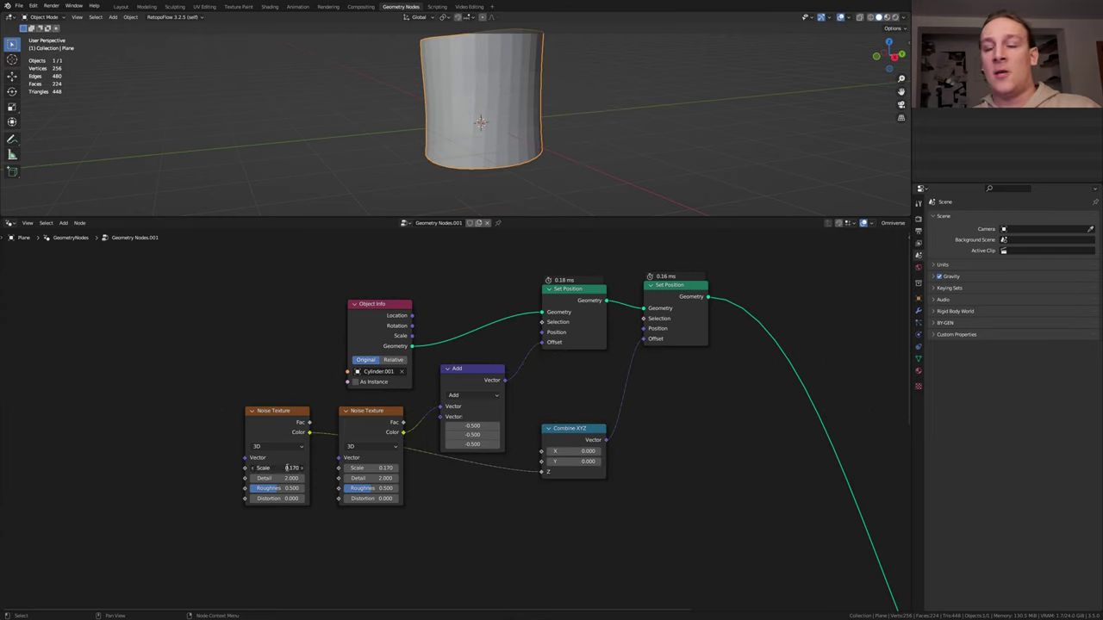
type("1")
key("Return")
- Add a second Add node and Map Range nodes, wiring one into a Set Position offset
key("shift+d")
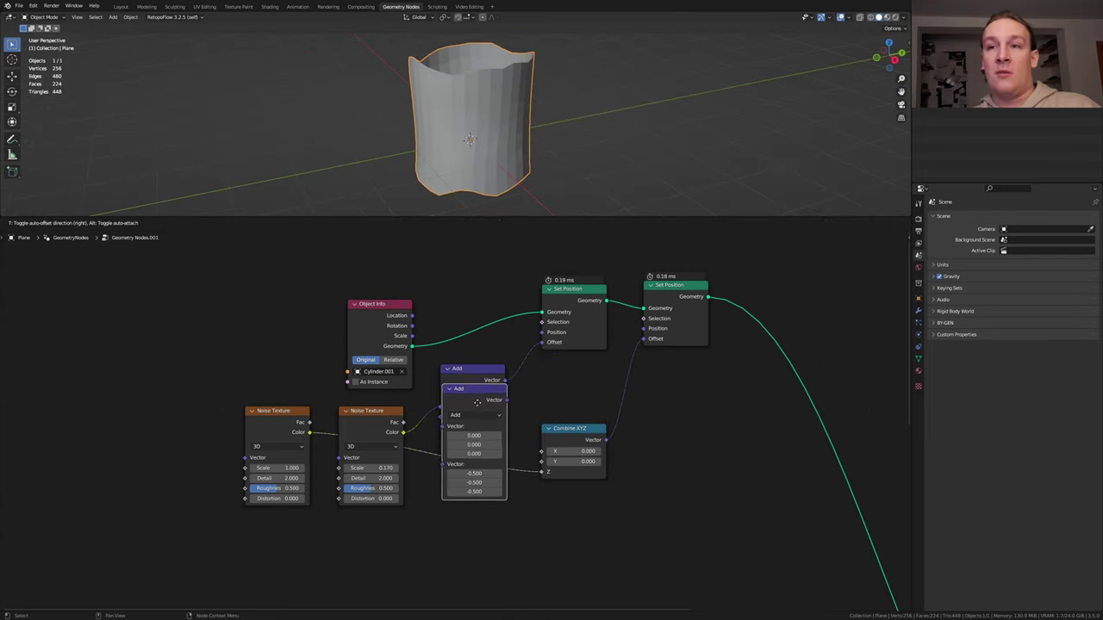
left_click(478, 465)
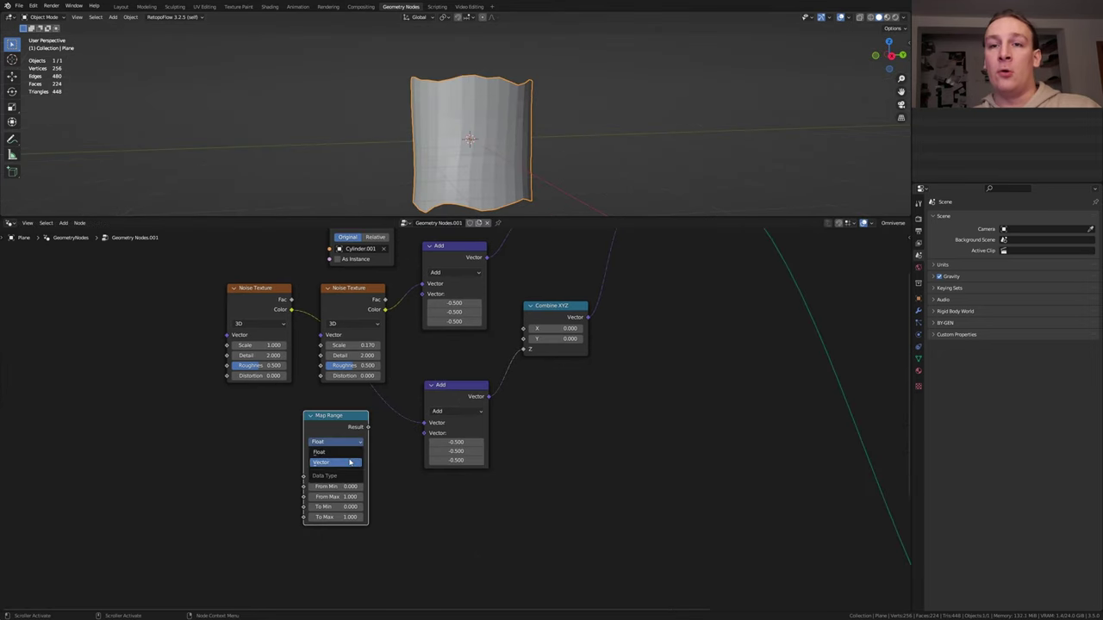
left_click(335, 463)
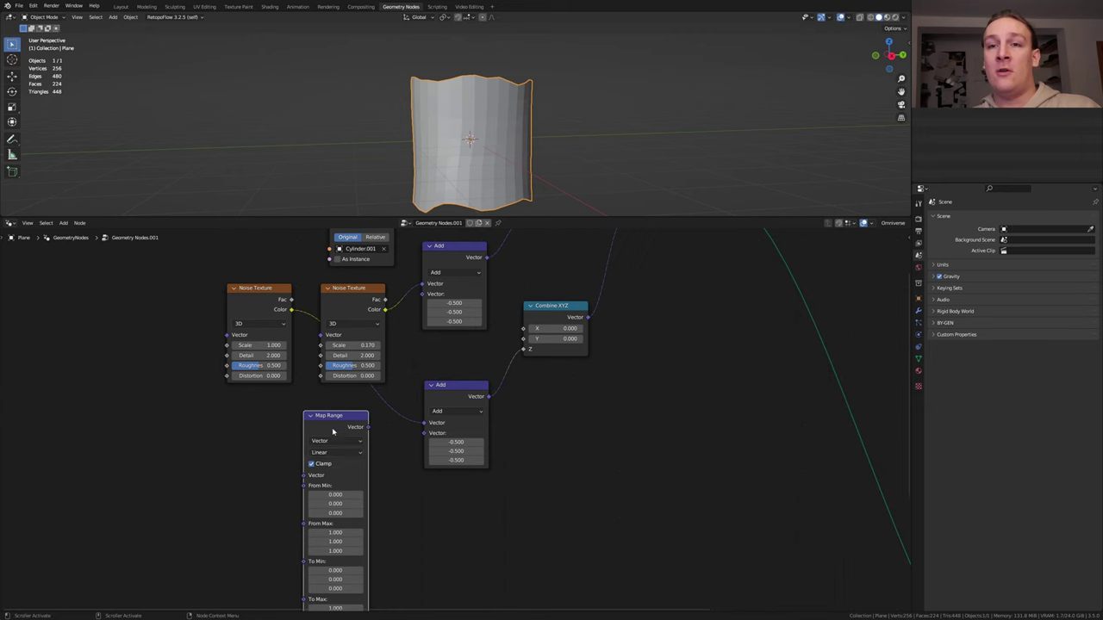
left_click(527, 376)
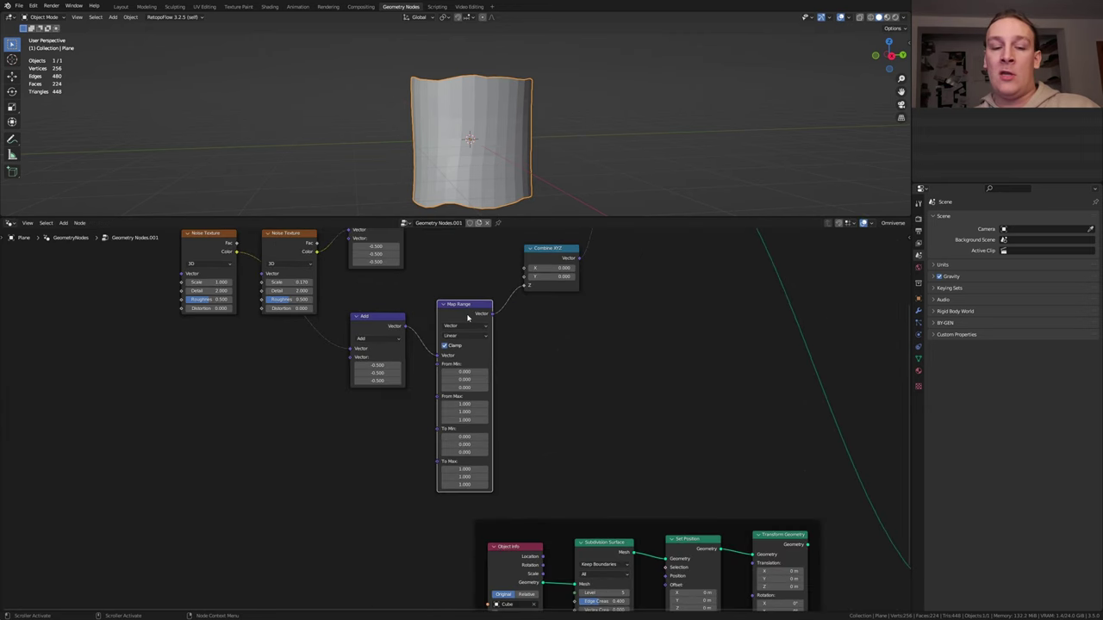
key("shift+d")
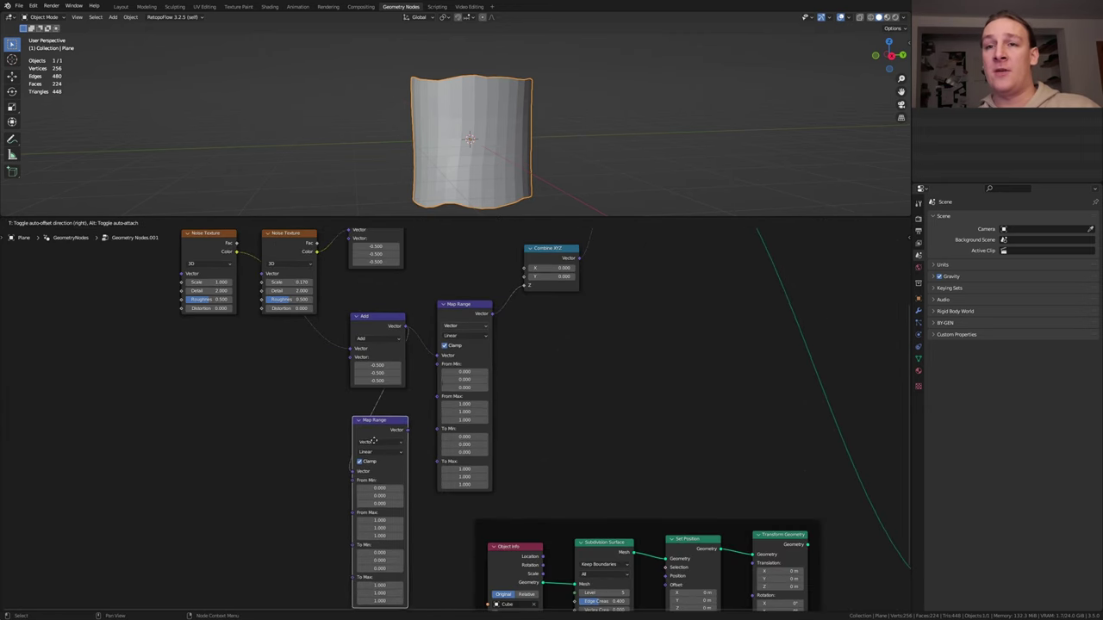
left_click(374, 441)
middle_click_drag(374, 440, 358, 365)
scroll(358, 365, "down", 1)
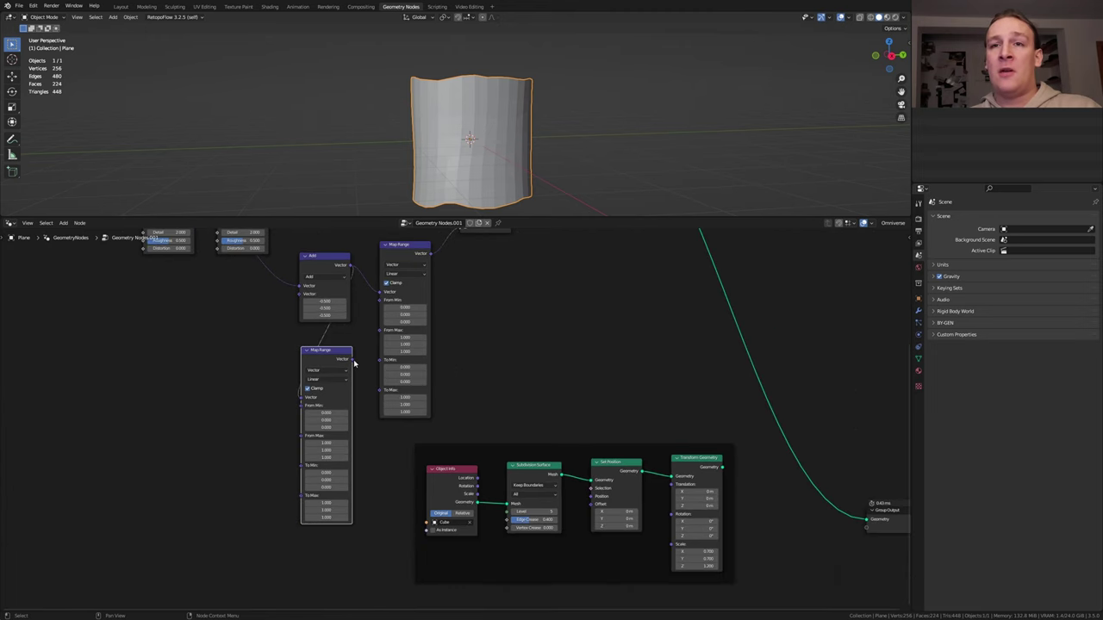
left_click_drag(351, 359, 593, 506)
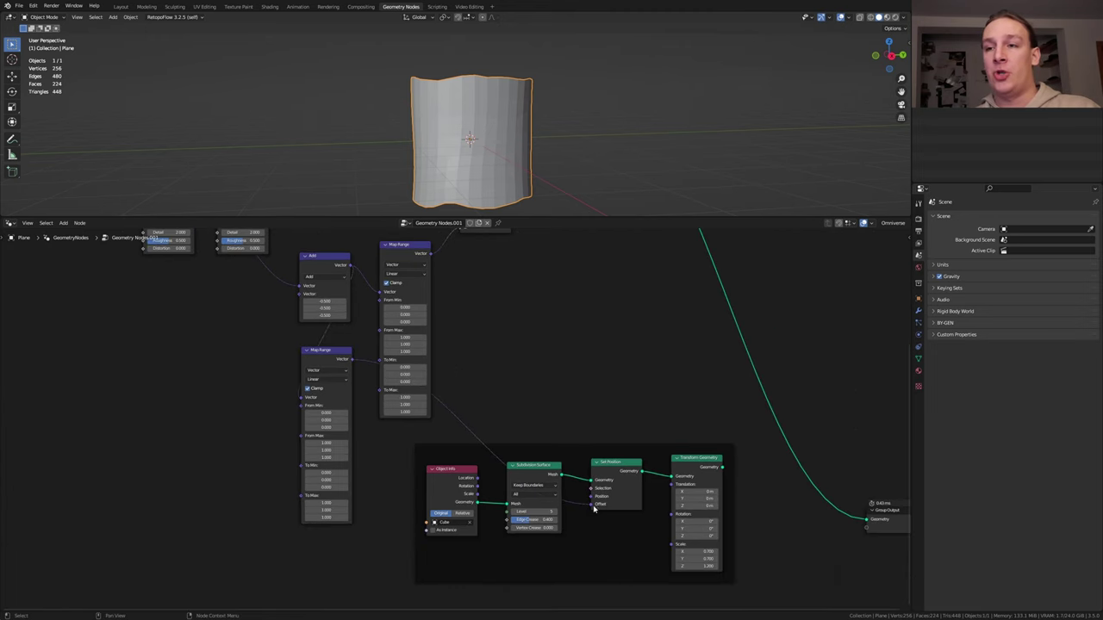
double_click(323, 443)
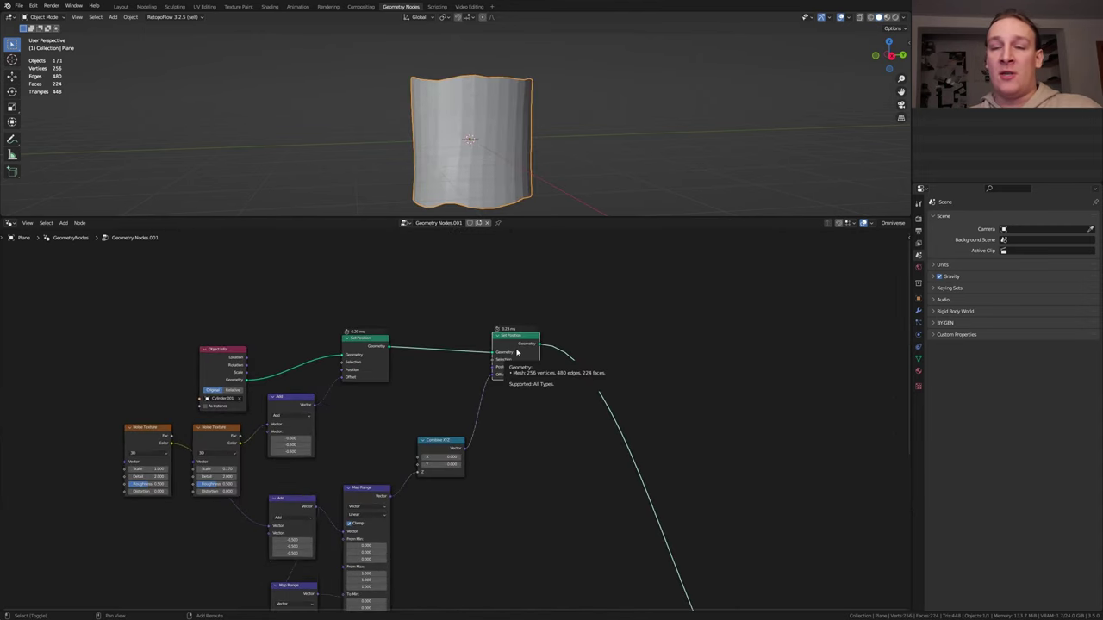
key("shift+d")
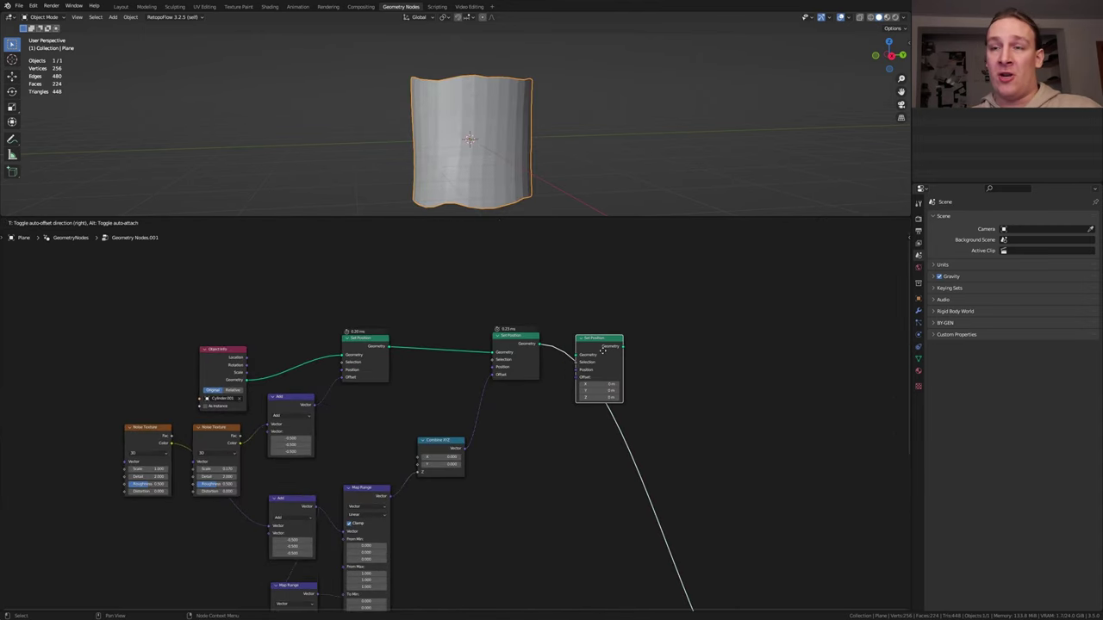
- Add a Subdivision Surface node at Level 2 after the final Set Position
left_click(623, 345)
scroll(623, 345, "up", 2)
key("shift+a")
type("subdiv")
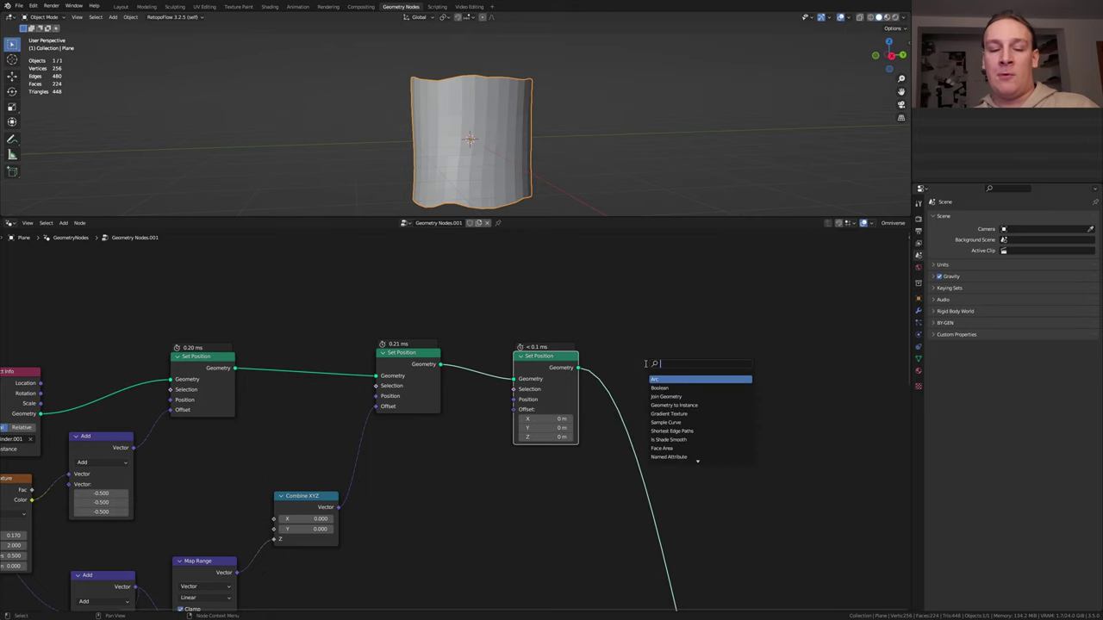
key("Return")
left_click(664, 423)
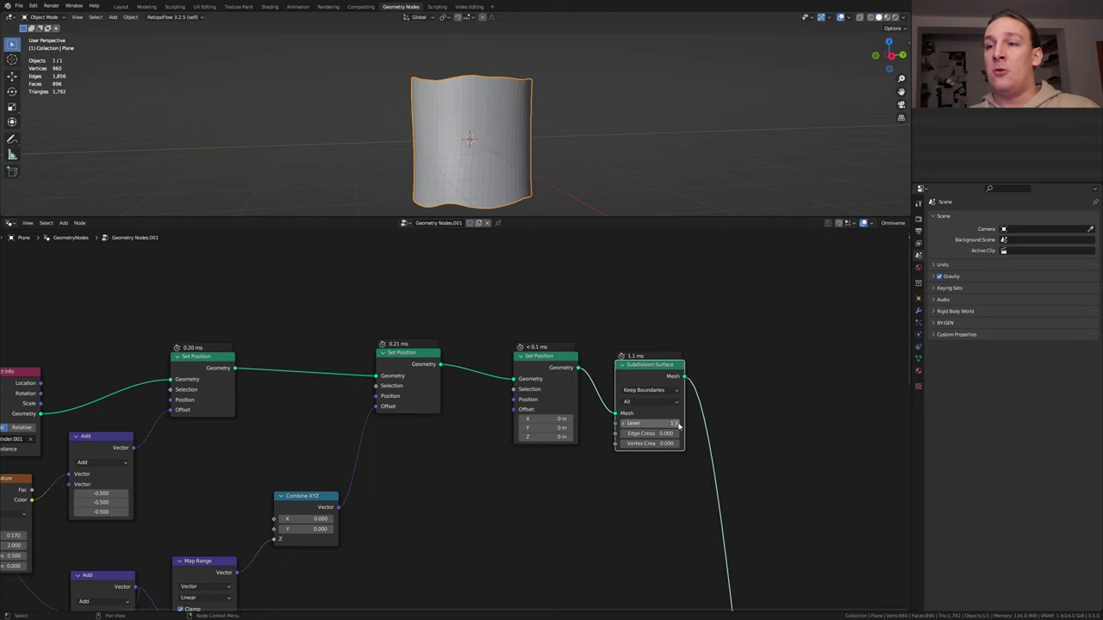
left_click(678, 425)
- Add a Transform Geometry node with X and Y scale 1.029
key("shift+a")
type("transform")
key("Return")
left_click(750, 405)
scroll(655, 479, "up", 2)
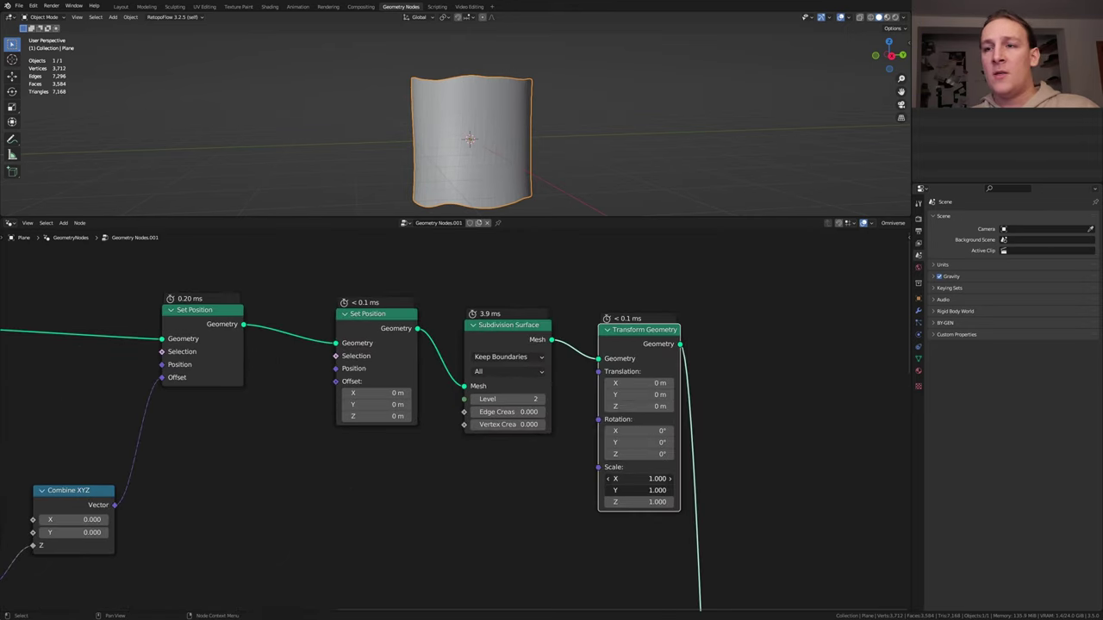
left_click_drag(648, 479, 648, 490)
type("1")
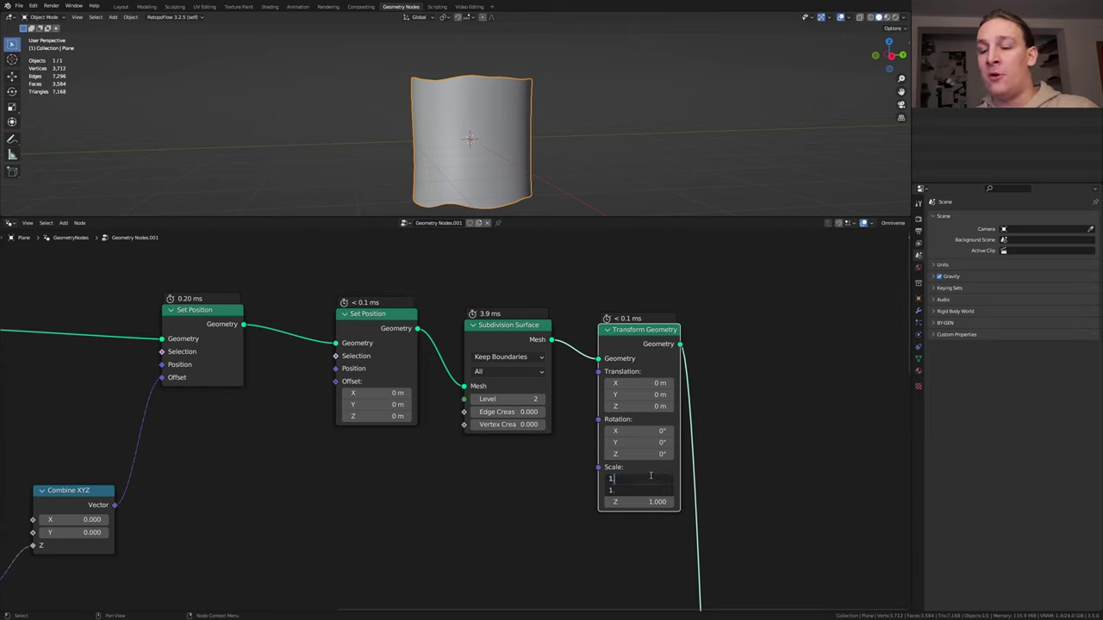
key("Return")
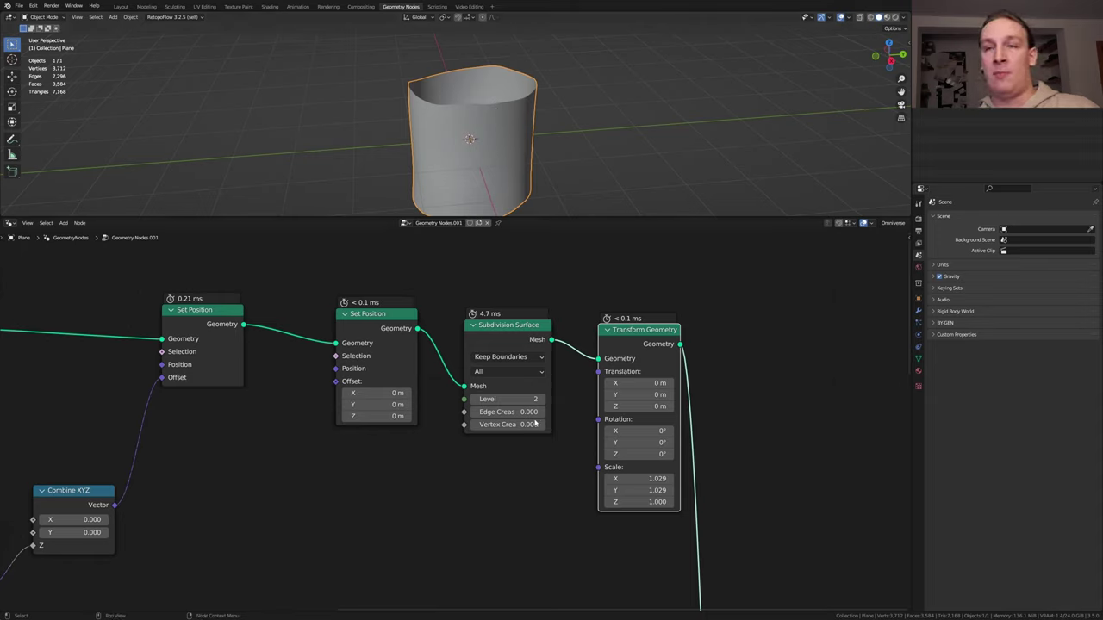
- Frame the wavy-cylinder nodes and add an Object Info node for the Cylinder
key("Home")
left_click_drag(229, 296, 767, 493)
key("ctrl+j")
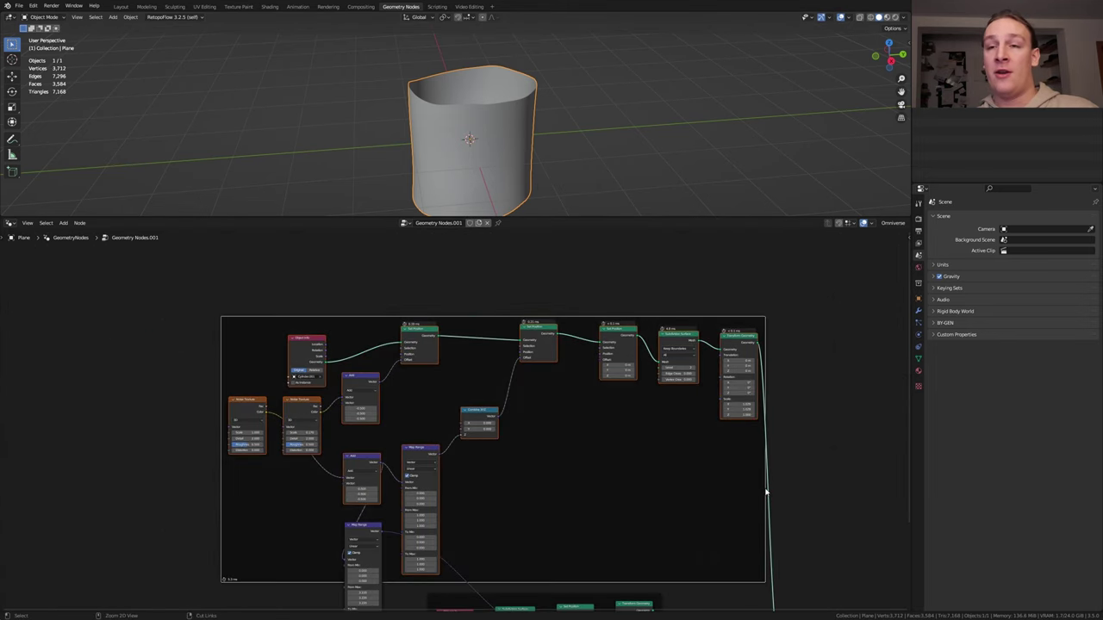
key("Home")
left_click_drag(390, 485, 289, 551)
scroll(297, 448, "up", 4)
left_click_drag(301, 431, 375, 442)
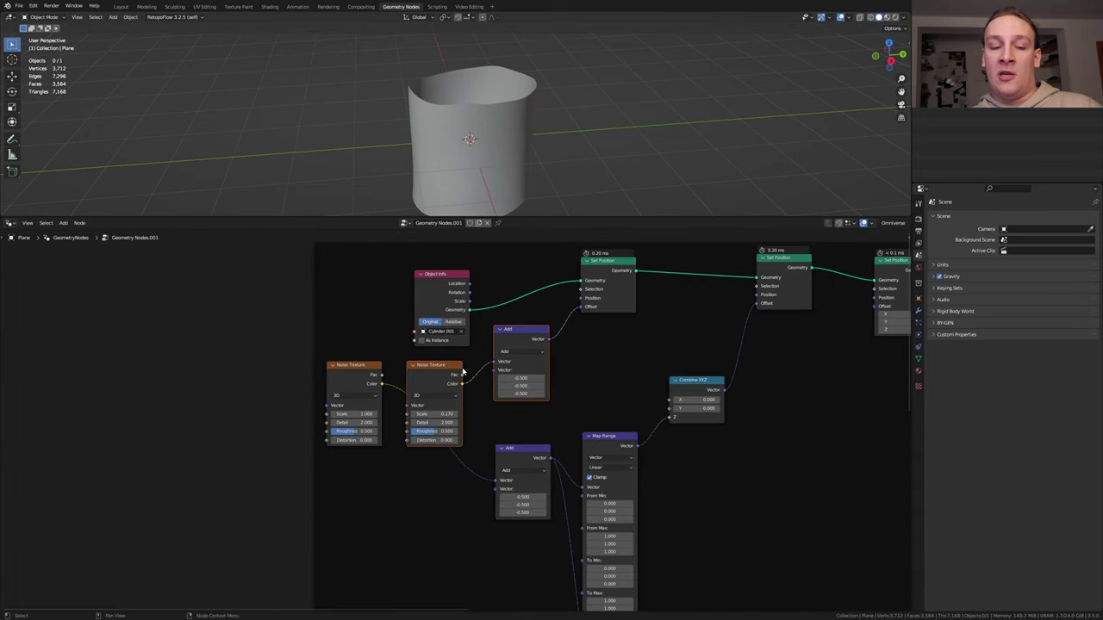
- Duplicate the Noise Texture and Add nodes, set W to 5.7, and link Add into Set Position Offset
key("shift+d")
left_click(460, 473)
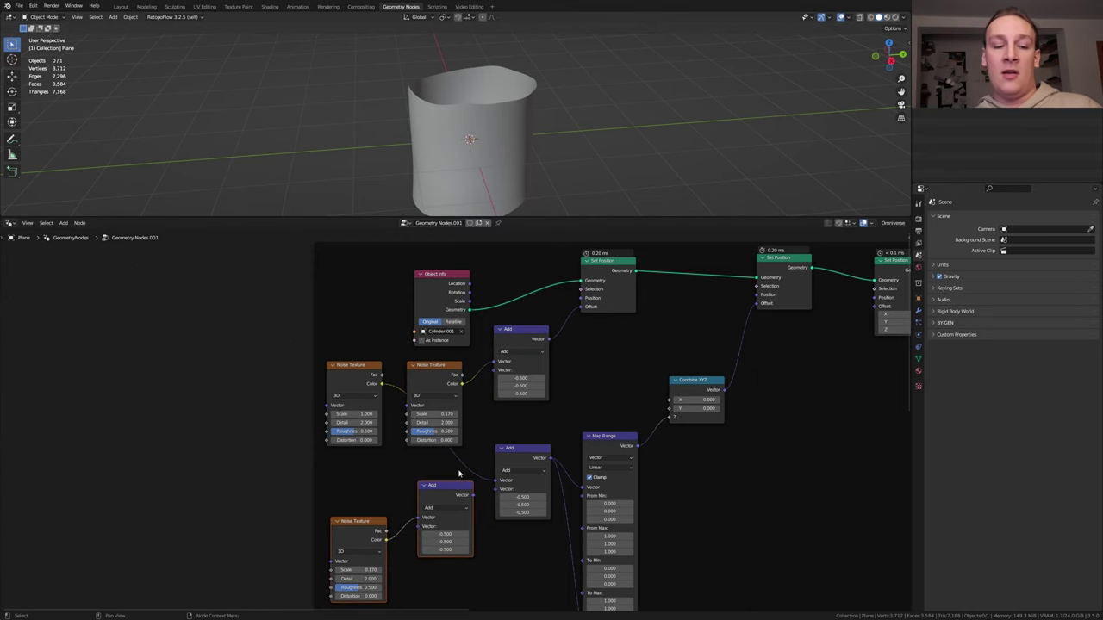
middle_click_drag(459, 473, 470, 419)
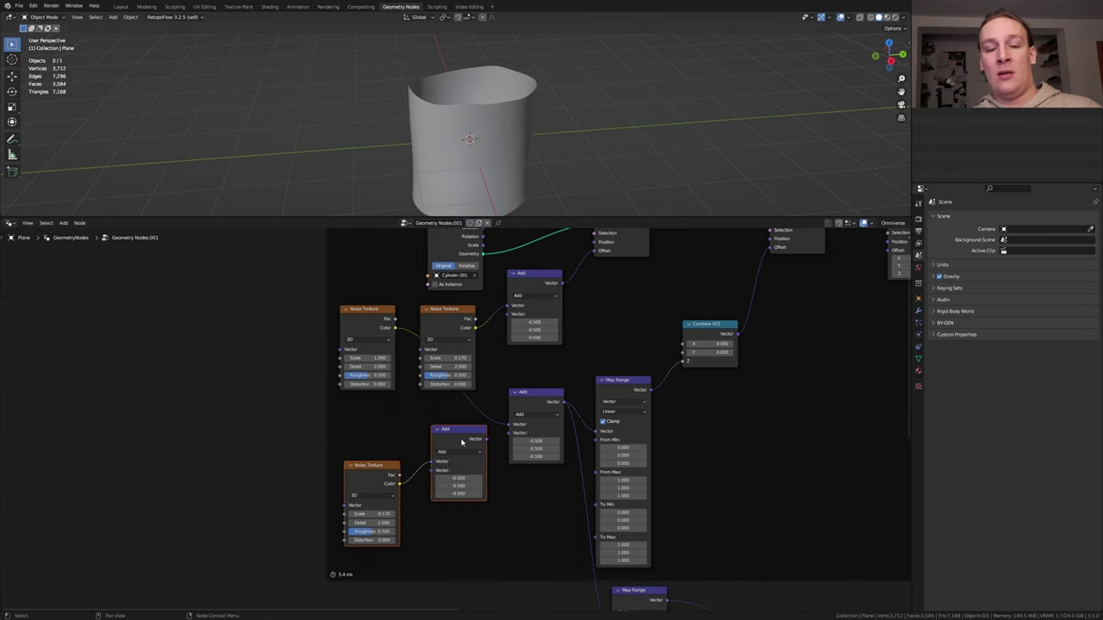
left_click_drag(462, 442, 258, 427)
scroll(338, 385, "down", 3)
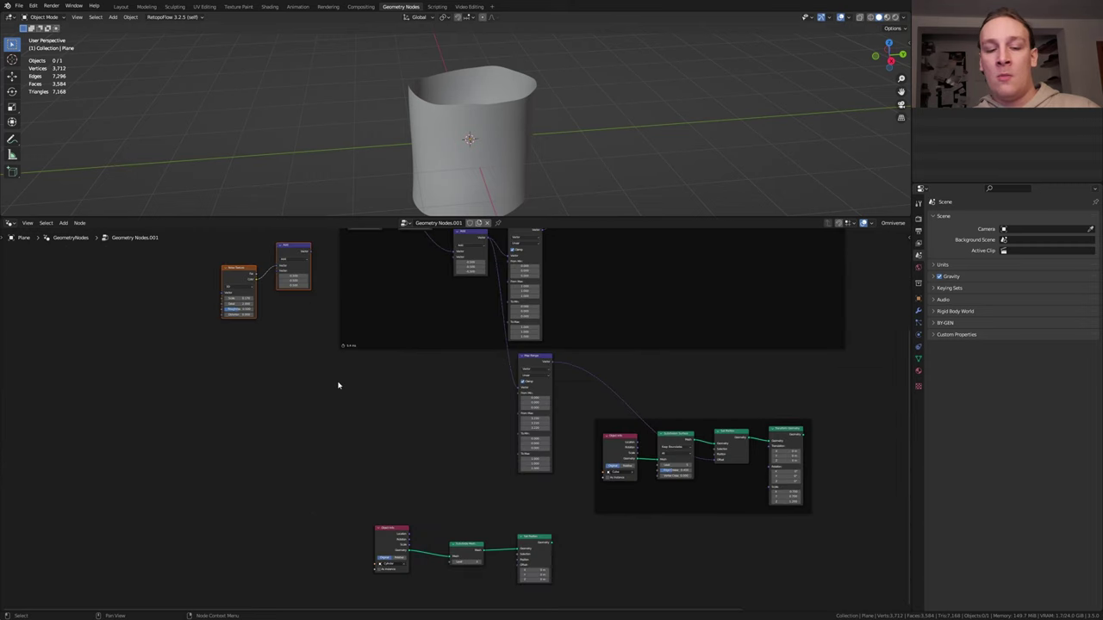
left_click_drag(238, 278, 225, 431)
scroll(257, 420, "up", 3)
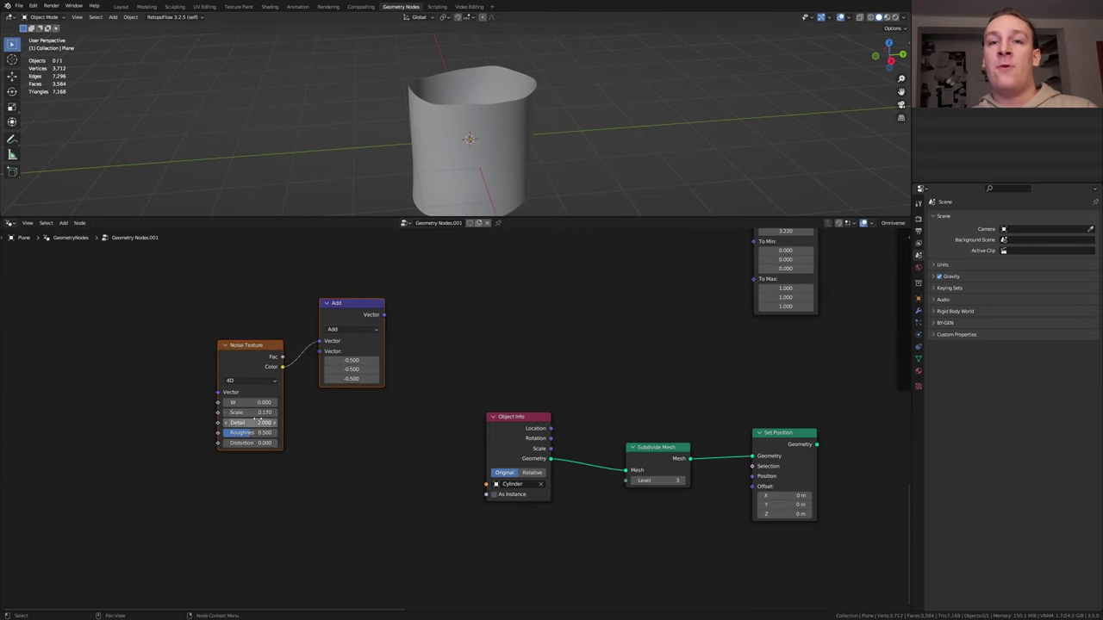
left_click(250, 403)
type("5.7")
key("Return")
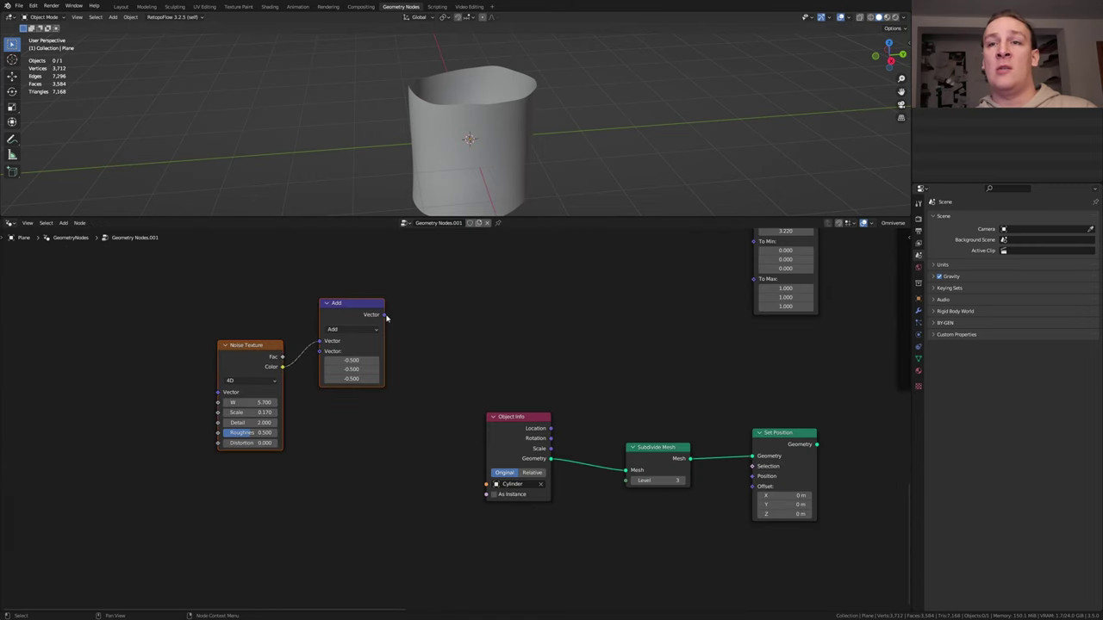
left_click_drag(385, 315, 752, 486)
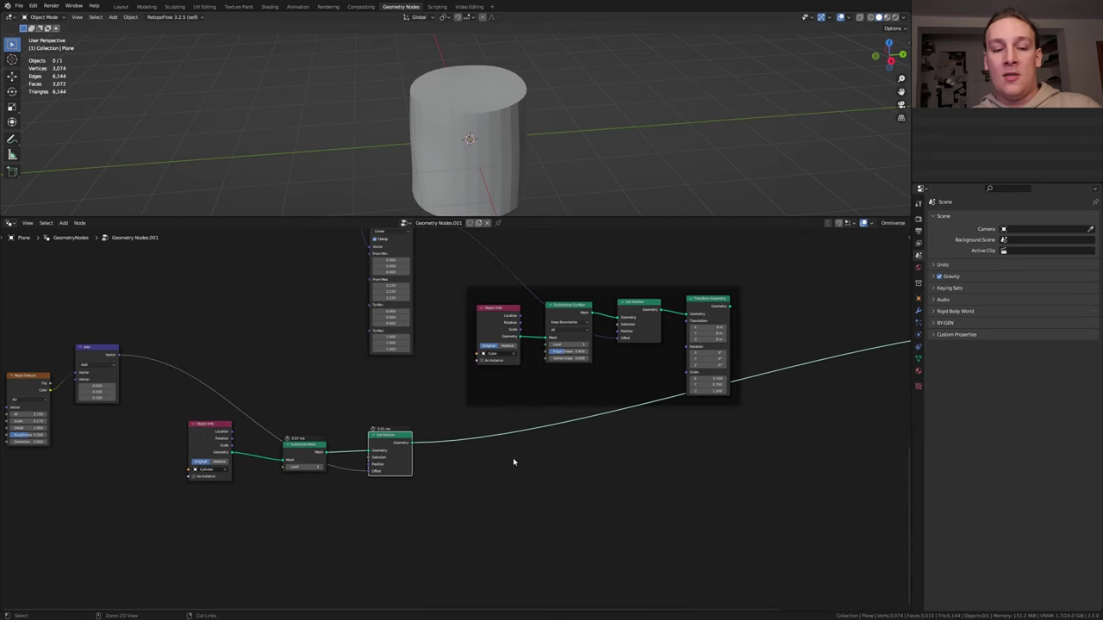
- Save, then add a Mesh Boolean (Difference) taking the transformed geometry as Mesh 2
key("ctrl+s")
key("shift+a")
type("m")
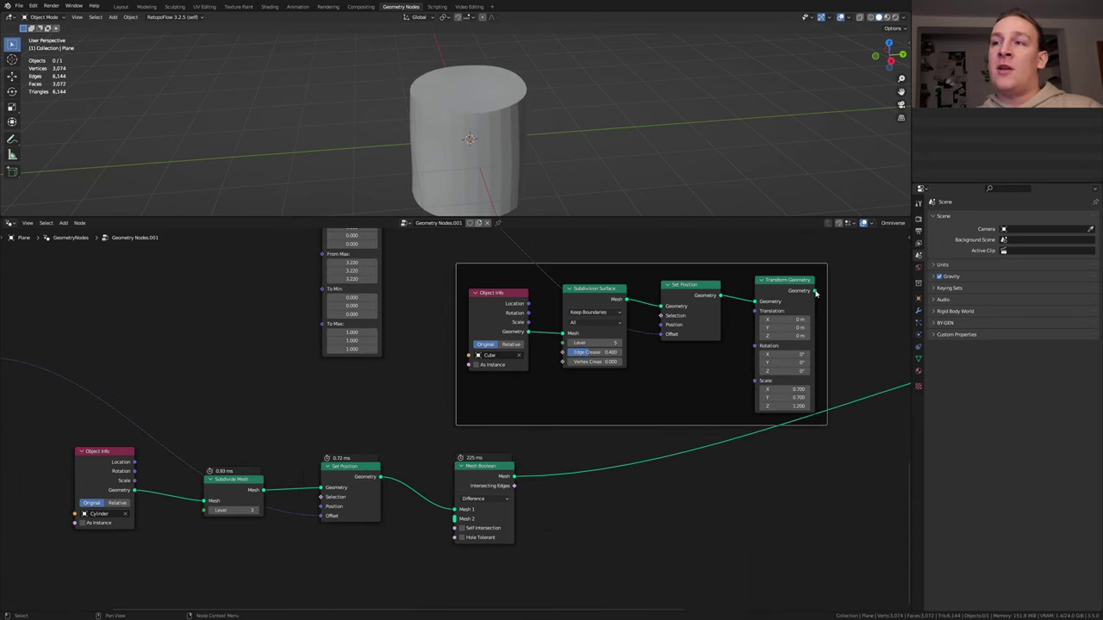
left_click_drag(814, 291, 455, 520)
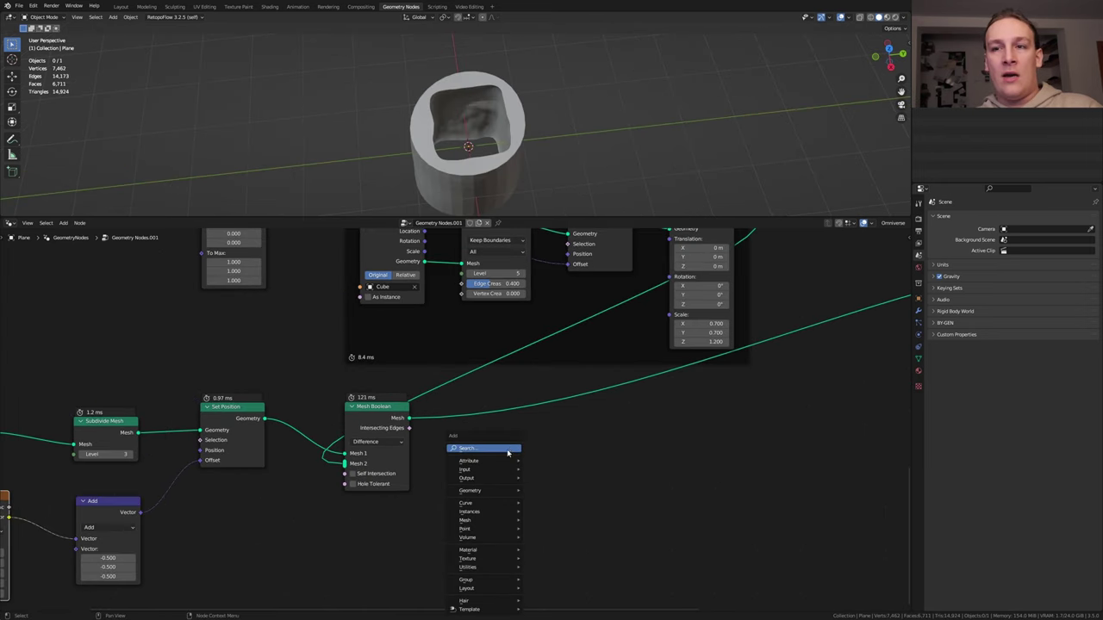
left_click(508, 457)
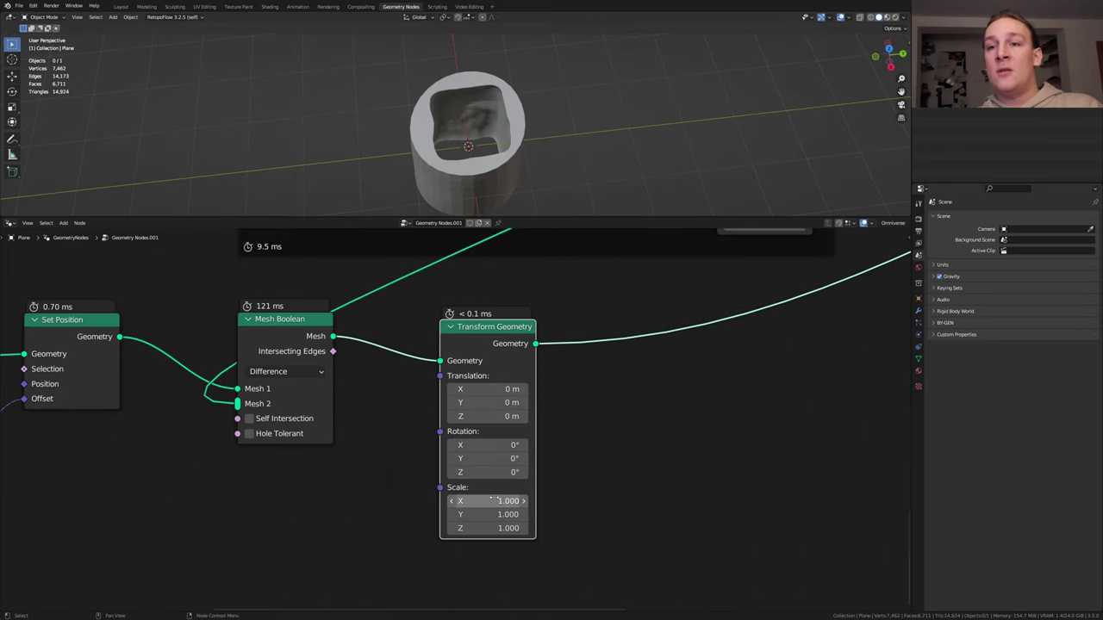
- Set the Transform Geometry Scale to 0.78, 0.78 and 0.75
left_click_drag(493, 500, 494, 515)
key("BackSpace")
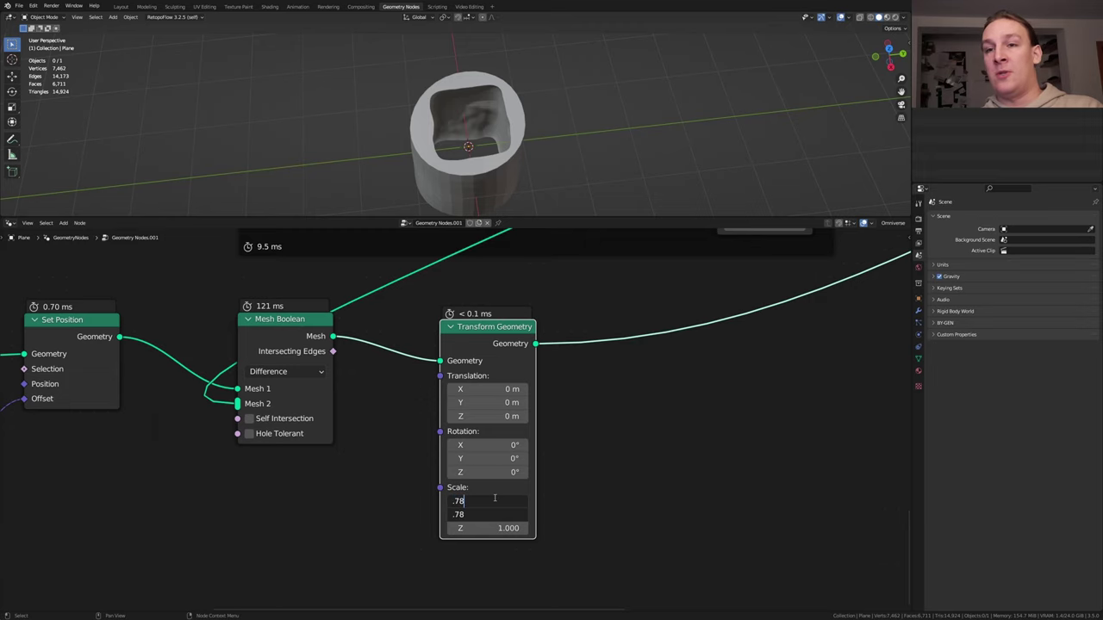
key("Return")
left_click(497, 528)
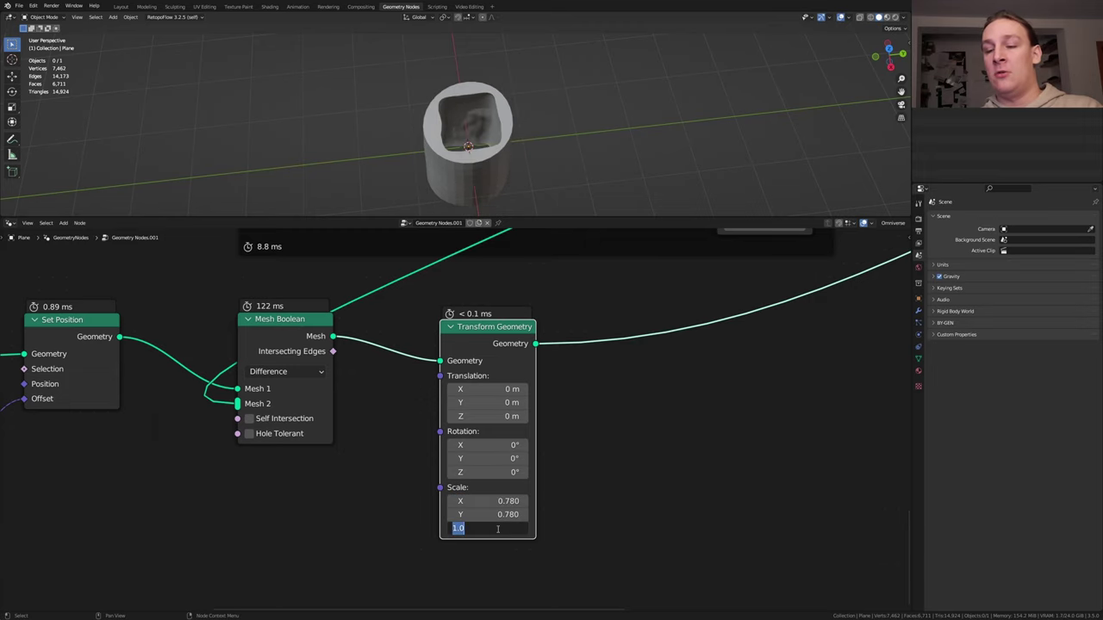
key("BackSpace")
type(".7")
type("5")
key("Return")
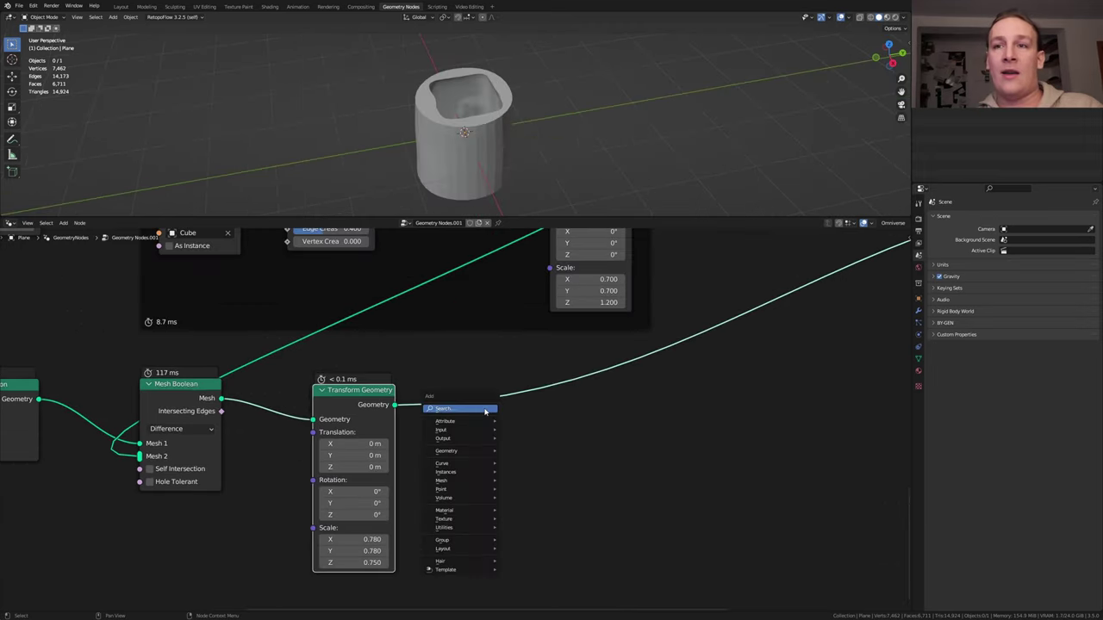
- Add a Mesh to Volume node with Exterior Band Width 0
type("mesh to vol")
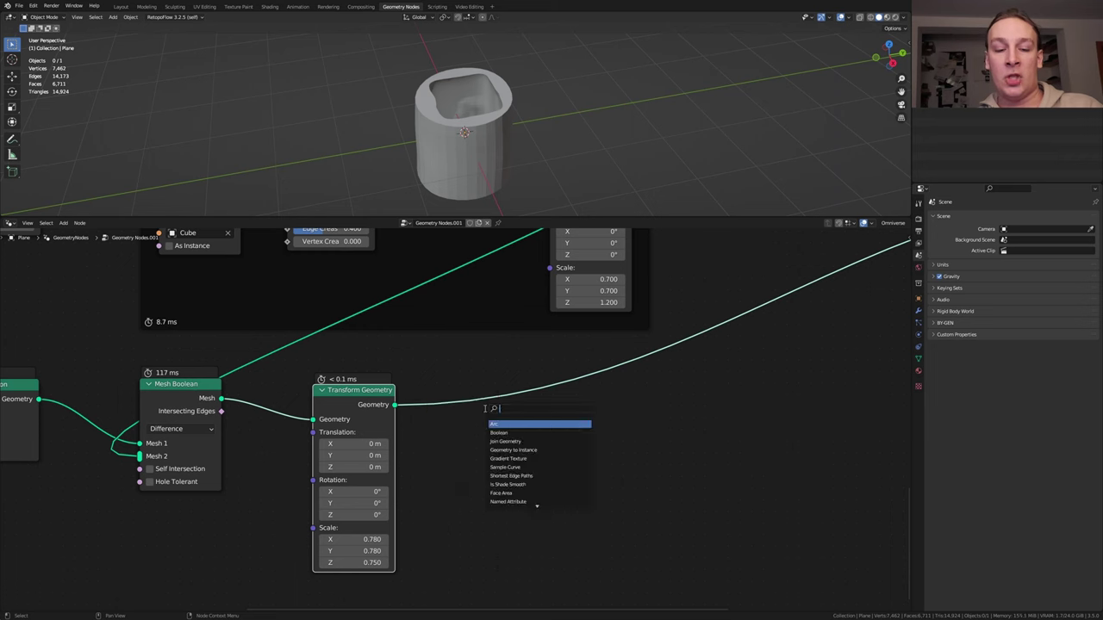
key("Return")
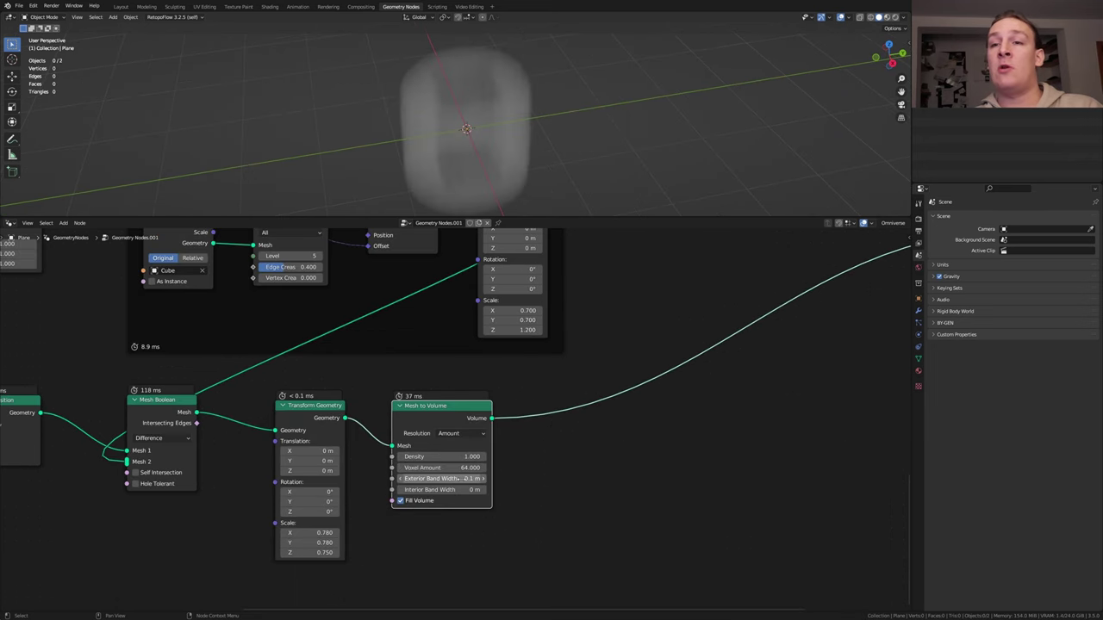
left_click(463, 478)
type("0")
key("Return")
- Distribute Points in Volume from the volume with a Density of 100000
left_click_drag(491, 418, 591, 403)
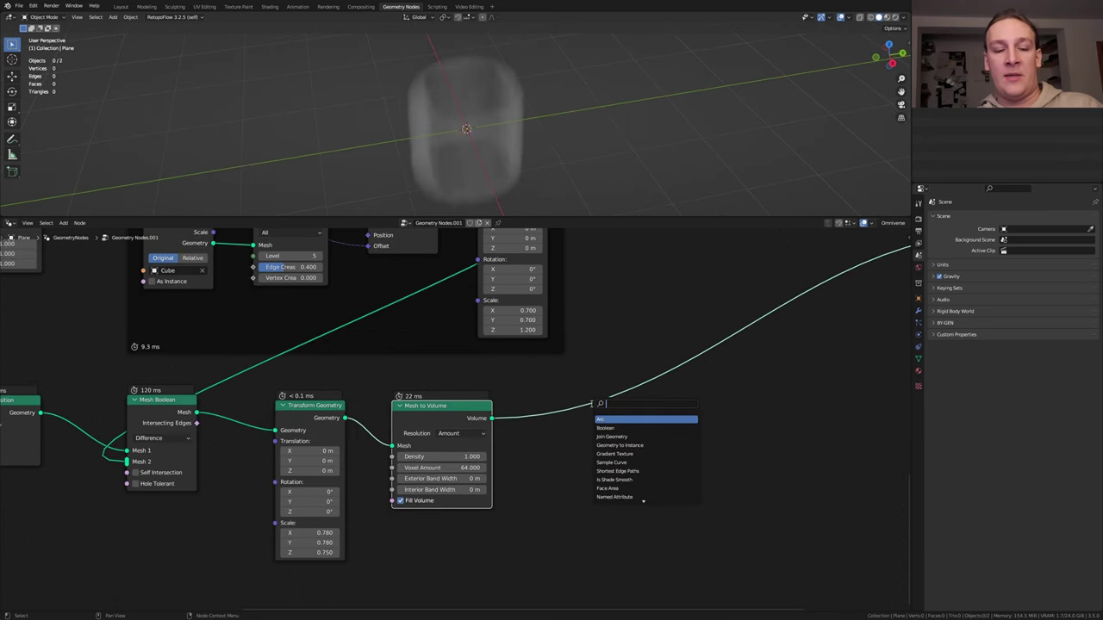
type("d")
left_click(603, 445)
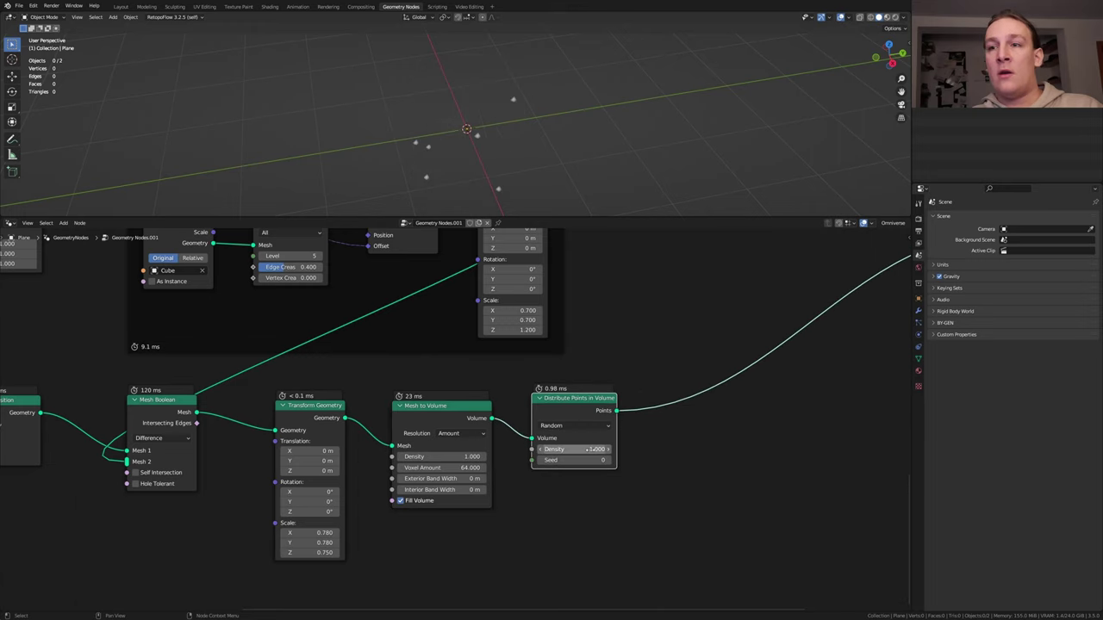
left_click(581, 449)
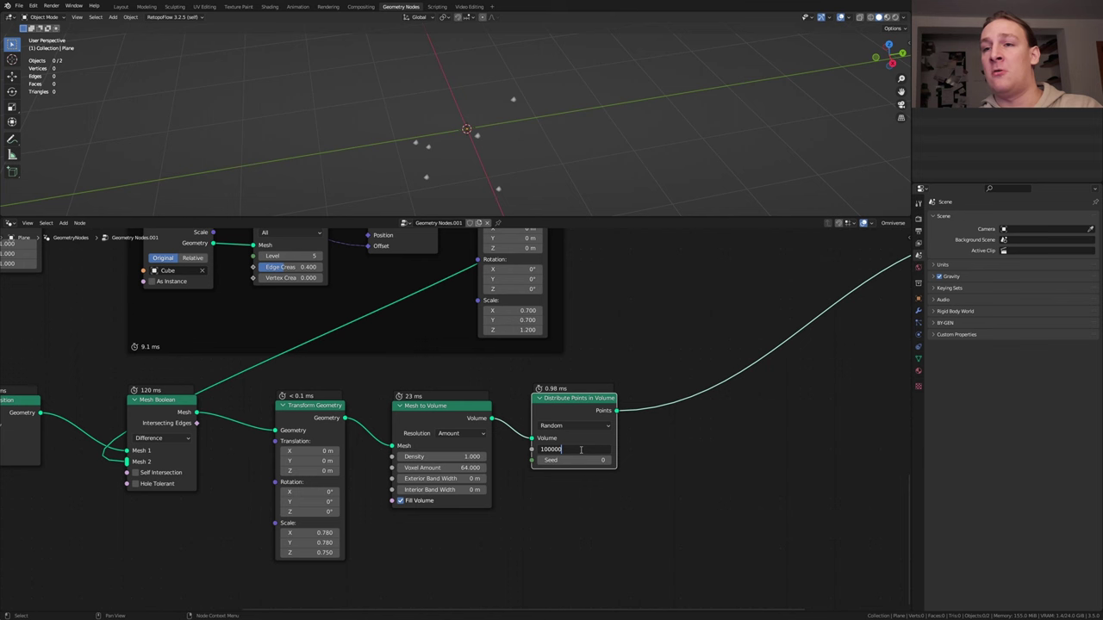
type("100000")
key("Return")
scroll(581, 449, "down", 1)
- Add Instance on Points fed by the points, using an Ico Sphere as the instance
left_click_drag(544, 419, 344, 513)
type("instance on points")
key("Return")
scroll(517, 413, "up", 1)
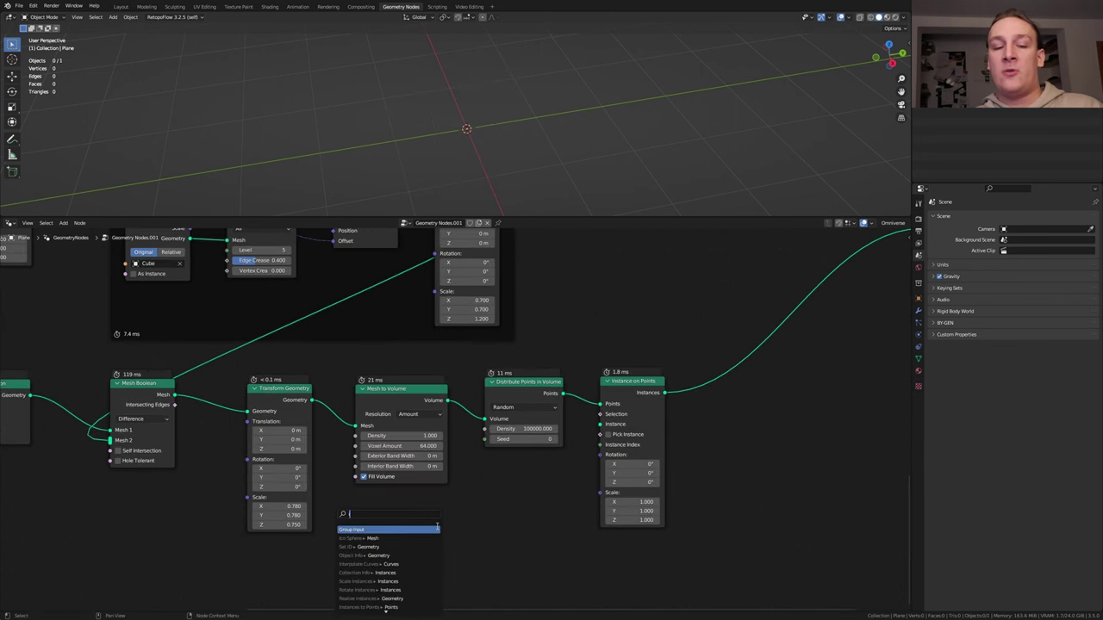
left_click(366, 538)
- Insert a Transform Geometry node between the Ico Sphere and Instance on Points
key("shift+a")
type("transform")
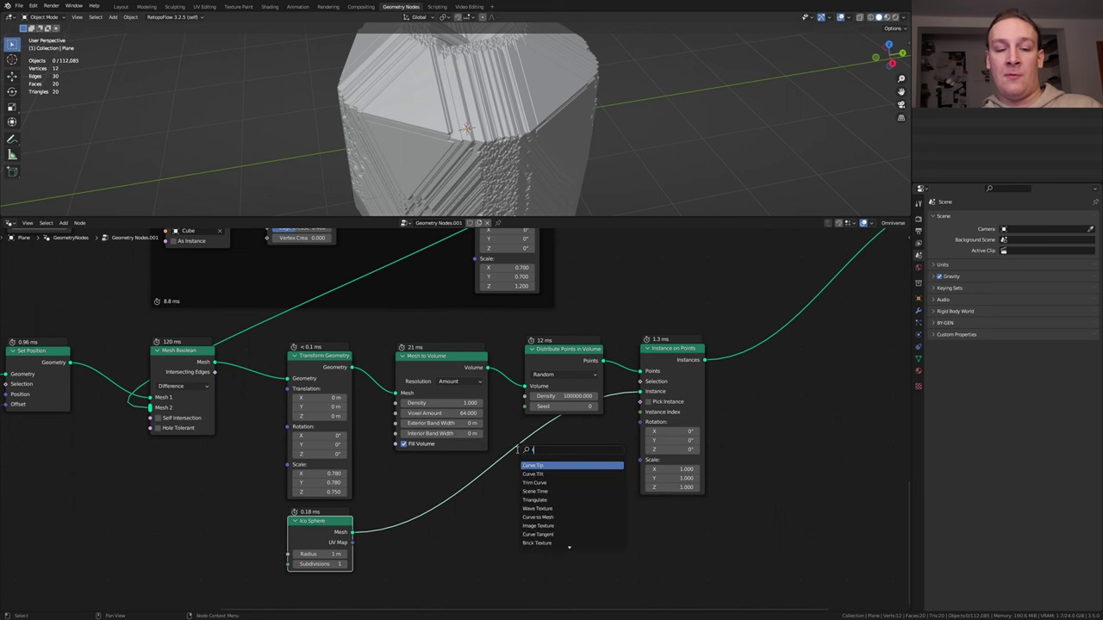
key("Return")
left_click(556, 513)
scroll(556, 513, "up", 1)
- Scale the grain to 0.025 in X and 0.1 in Y
left_click(556, 512)
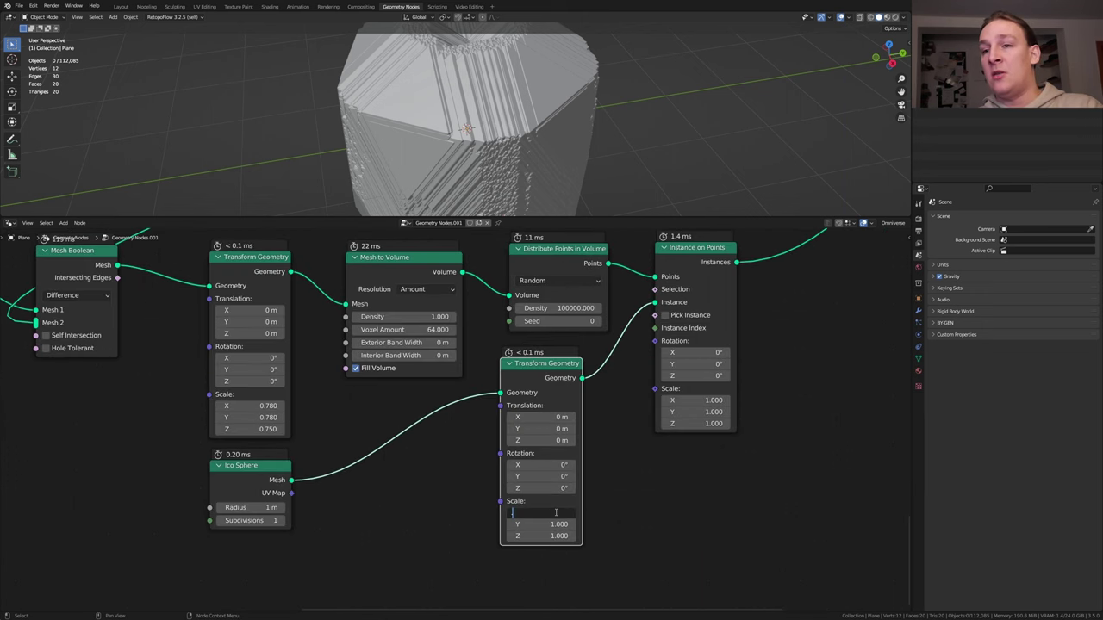
type(".025")
key("Return")
left_click(545, 525)
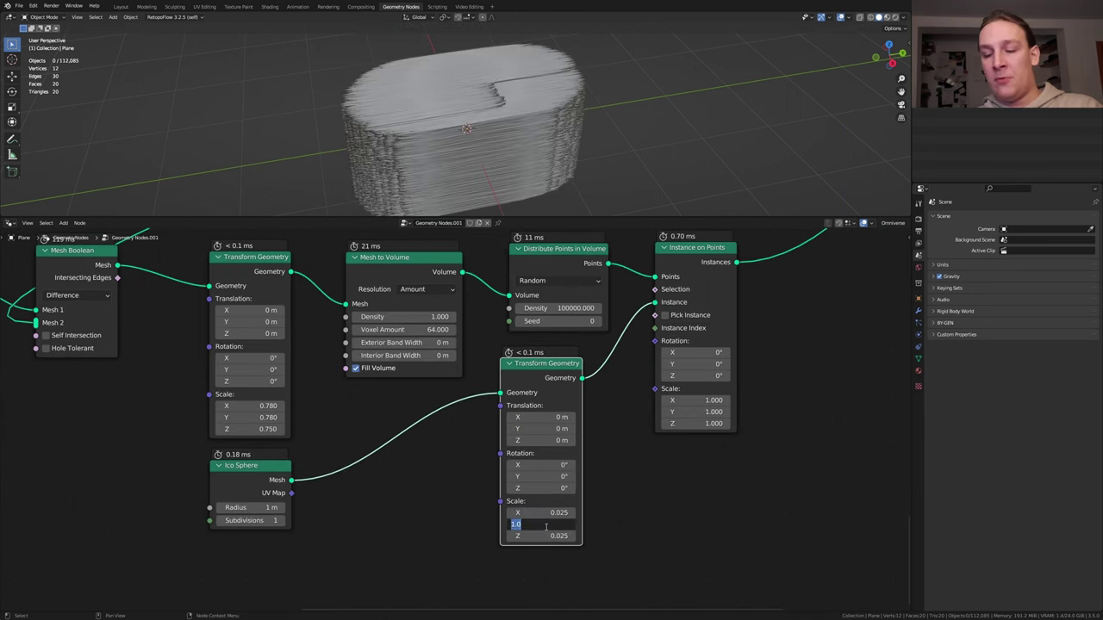
key("BackSpace")
type(".1")
key("Return")
scroll(546, 530, "down", 1)
- Insert a Subdivision Surface node between the Ico Sphere and Transform Geometry
key("shift+a")
type("s")
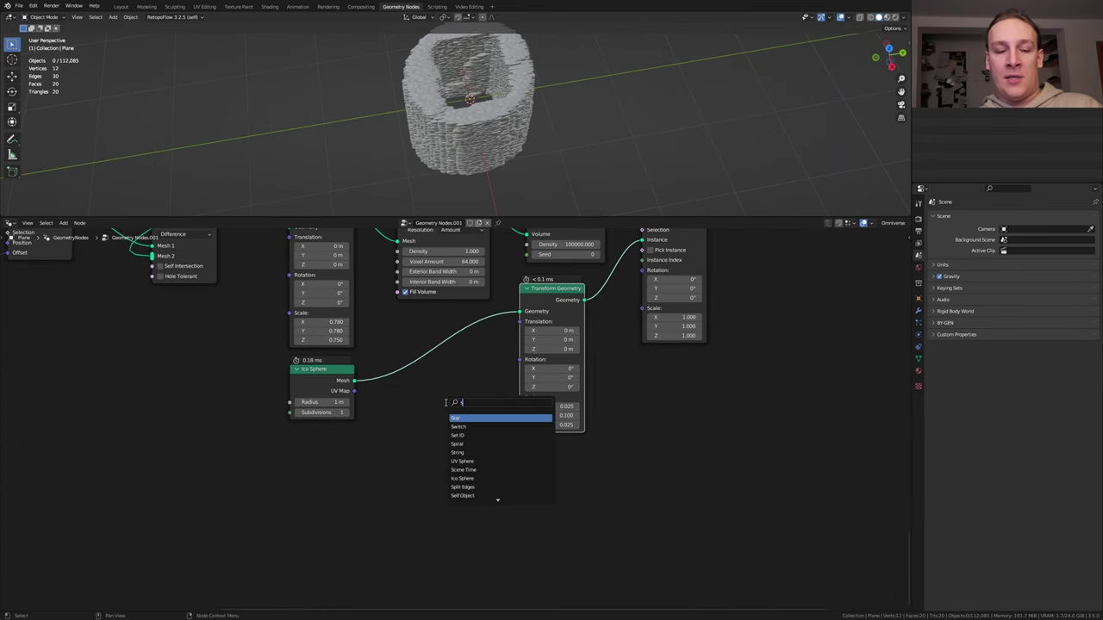
type("ubdiv")
key("Return")
left_click(446, 456)
scroll(446, 456, "up", 2)
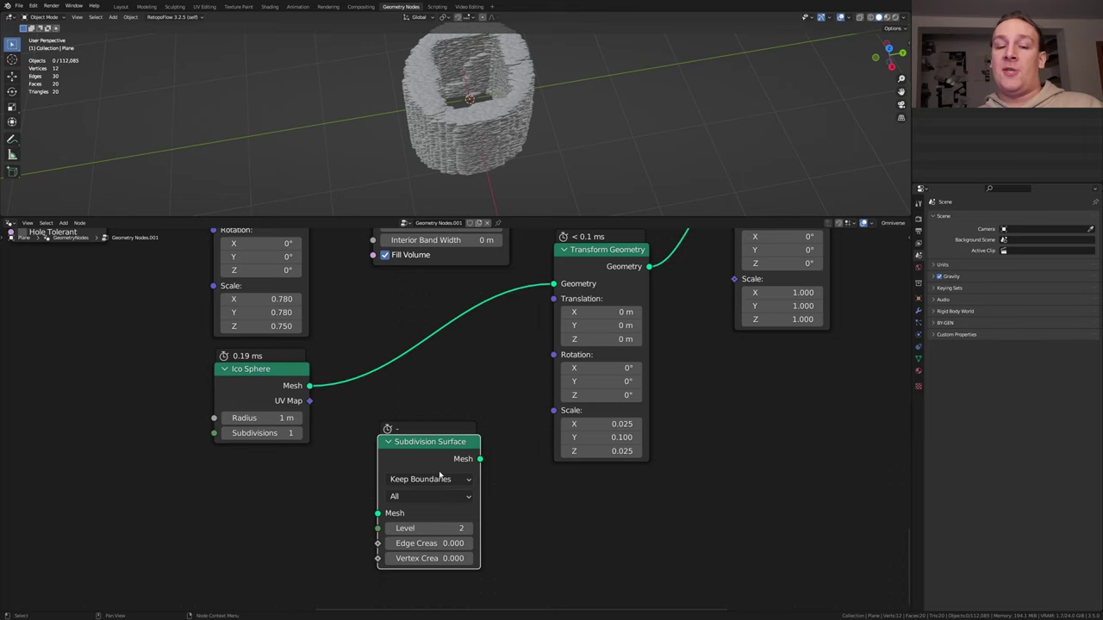
key("g")
left_click(442, 349)
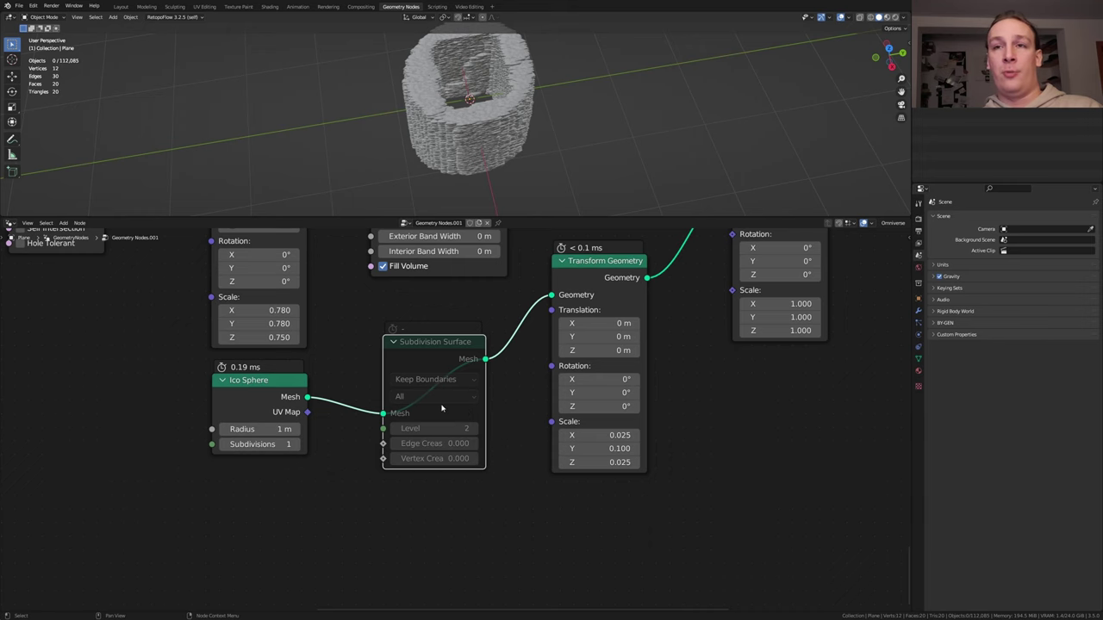
middle_click_drag(781, 365, 594, 418)
key("shift+a")
- Plug a Random Value with Min 0.25 into the Instance on Points Scale
type("ra")
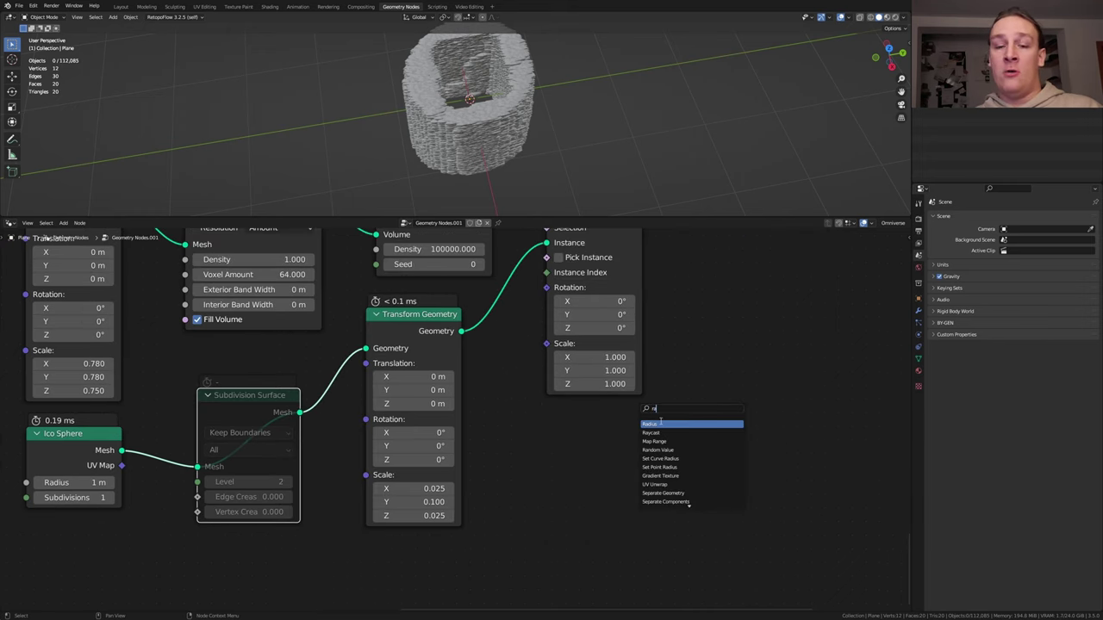
left_click(658, 450)
left_click_drag(639, 452, 545, 345)
left_click(605, 492)
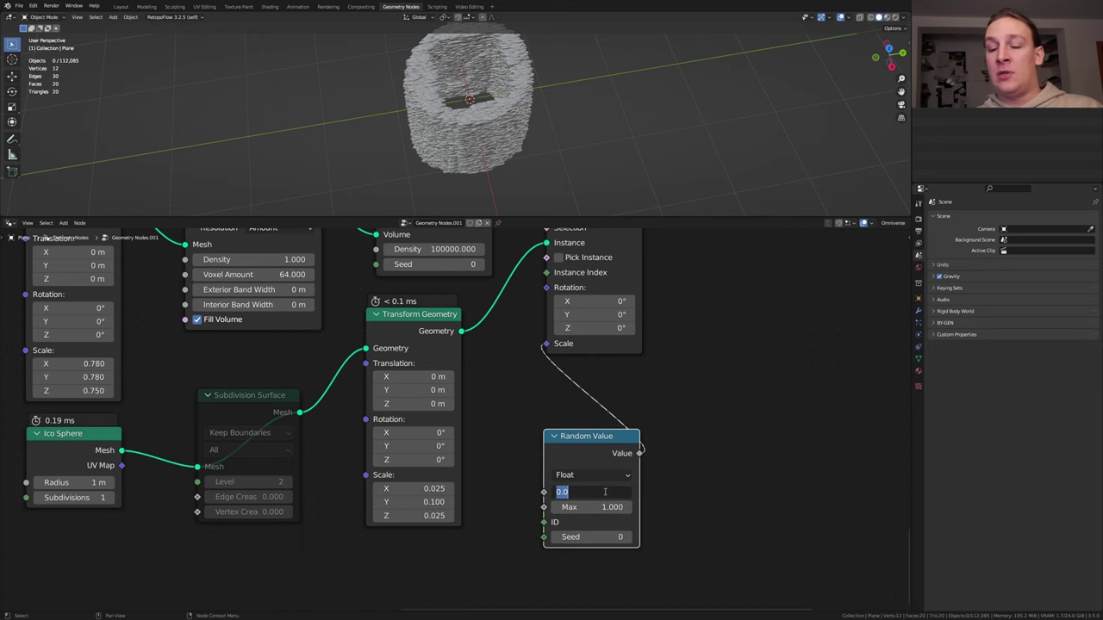
type("25")
key("Return")
scroll(442, 508, "down", 3)
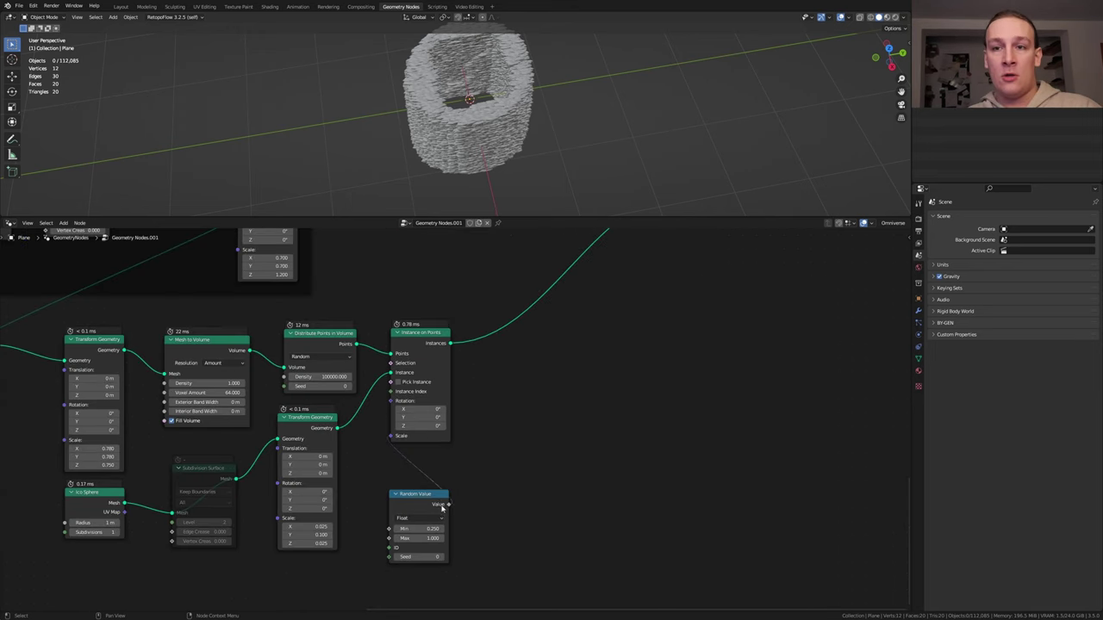
- Duplicate the Random Value and add Rotate Instances on the instances link
left_click(423, 500)
key("shift+d")
left_click(526, 504)
key("shift+a")
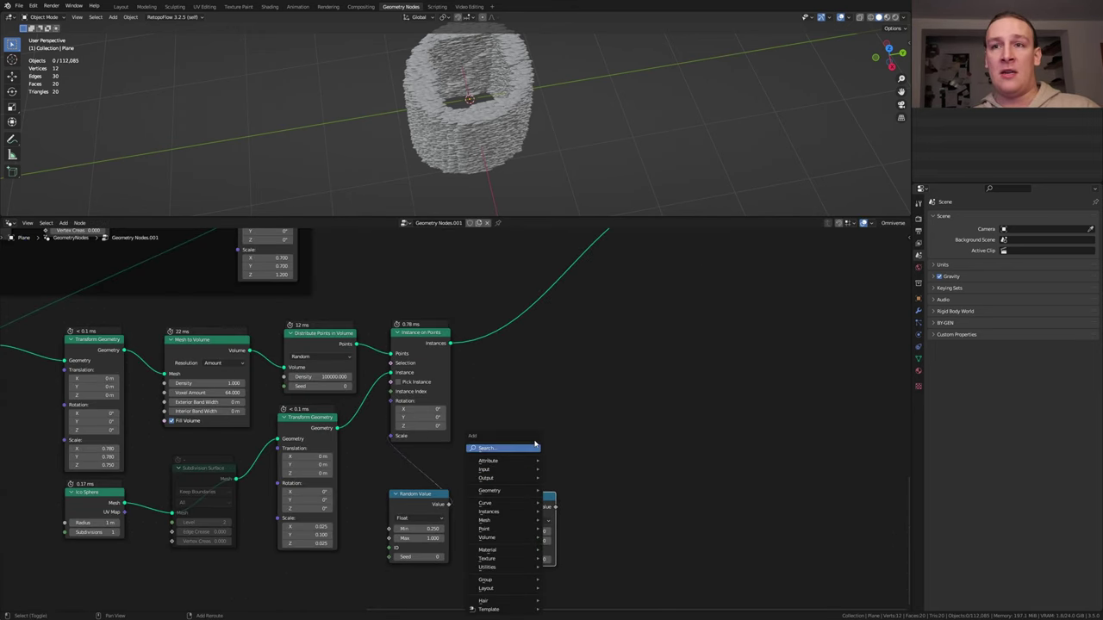
type("rotate")
key("Return")
left_click(534, 317)
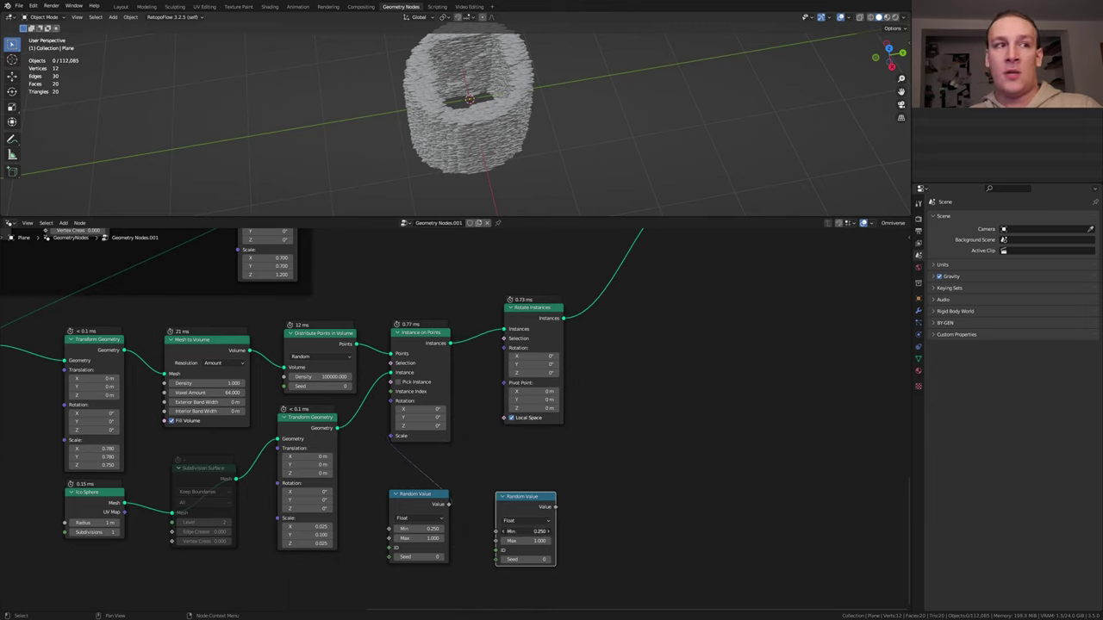
- Set the second Random Value to Min 0 and Max 100
double_click(521, 531)
type("0")
key("Return")
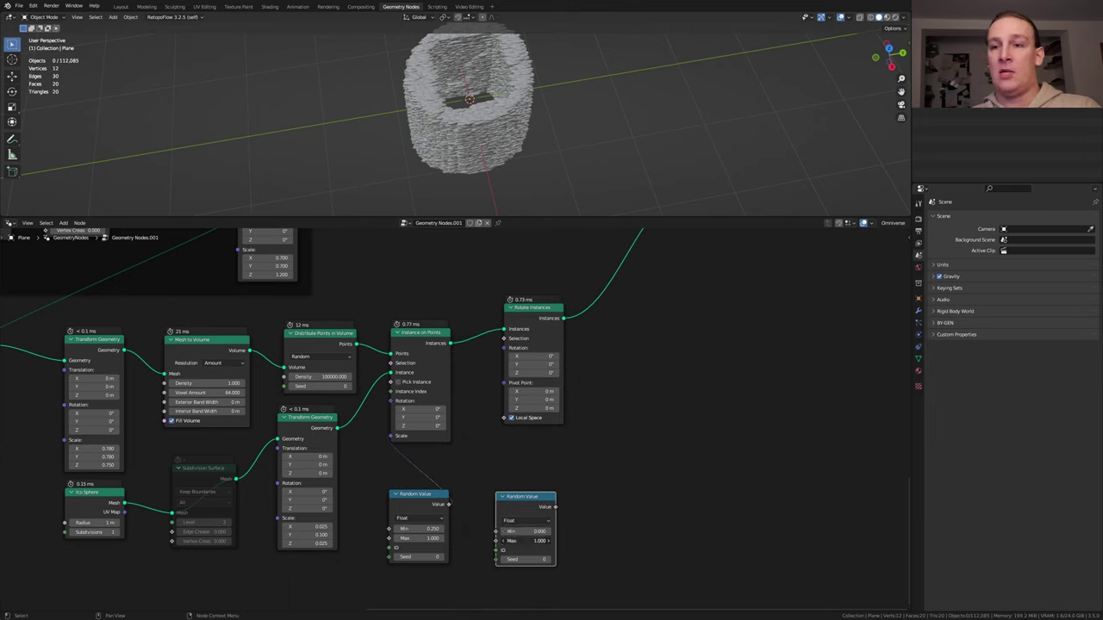
key("Return")
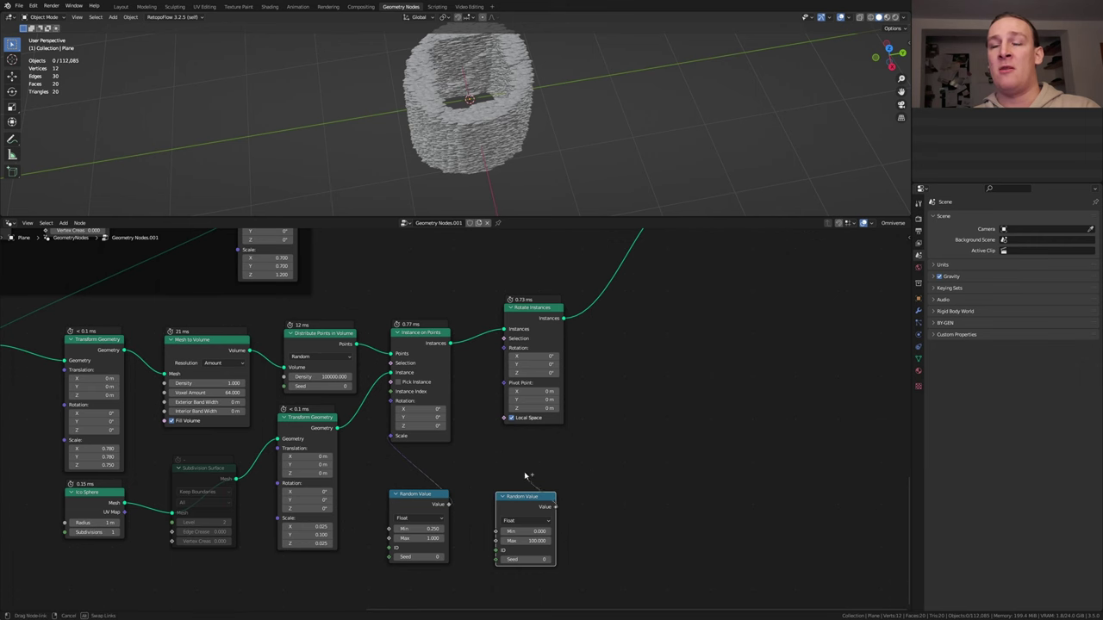
- Drive instance Rotation with the second random value, add Set Material after Rotate Instances, and save
left_click_drag(556, 507, 504, 348)
middle_click_drag(503, 348, 366, 418)
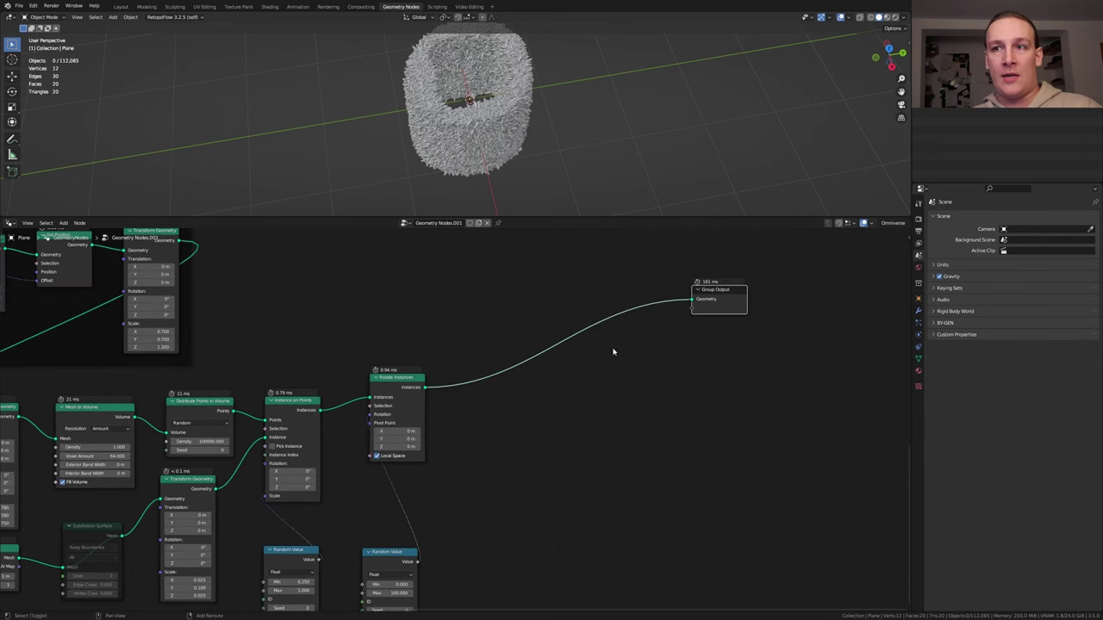
key("shift+a")
type("set mat")
key("Return")
left_click(543, 414)
left_click_drag(424, 387, 519, 429)
middle_click_drag(531, 429, 593, 417)
key("ctrl+s")
- Insert Realize Instances before Set Material and link-search a Geometry Proximity node from it
left_click_drag(659, 405, 610, 405)
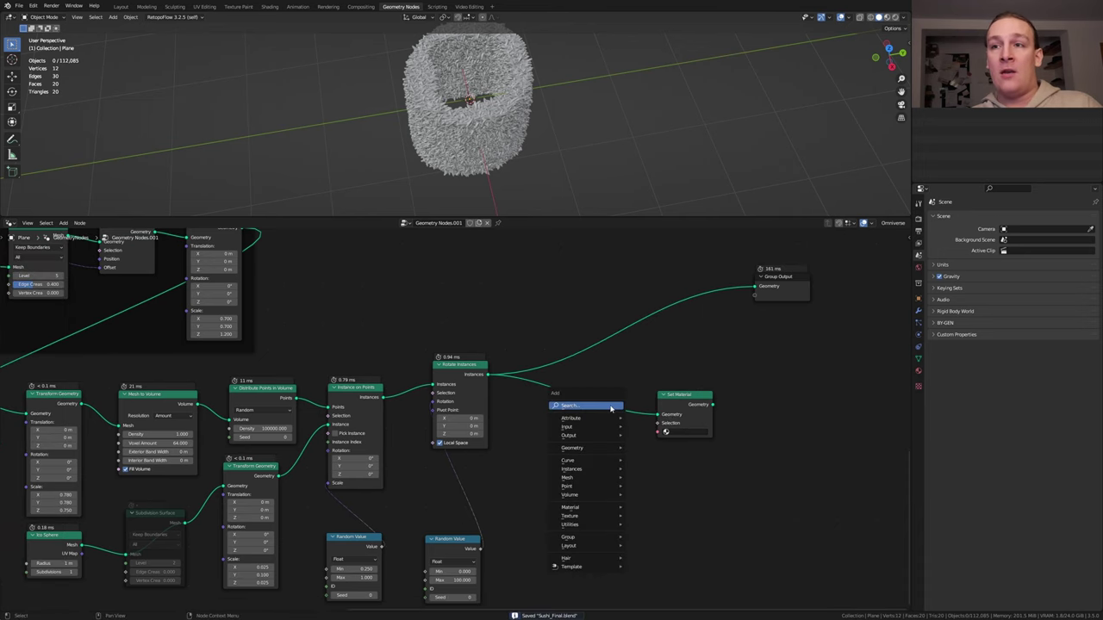
type("real")
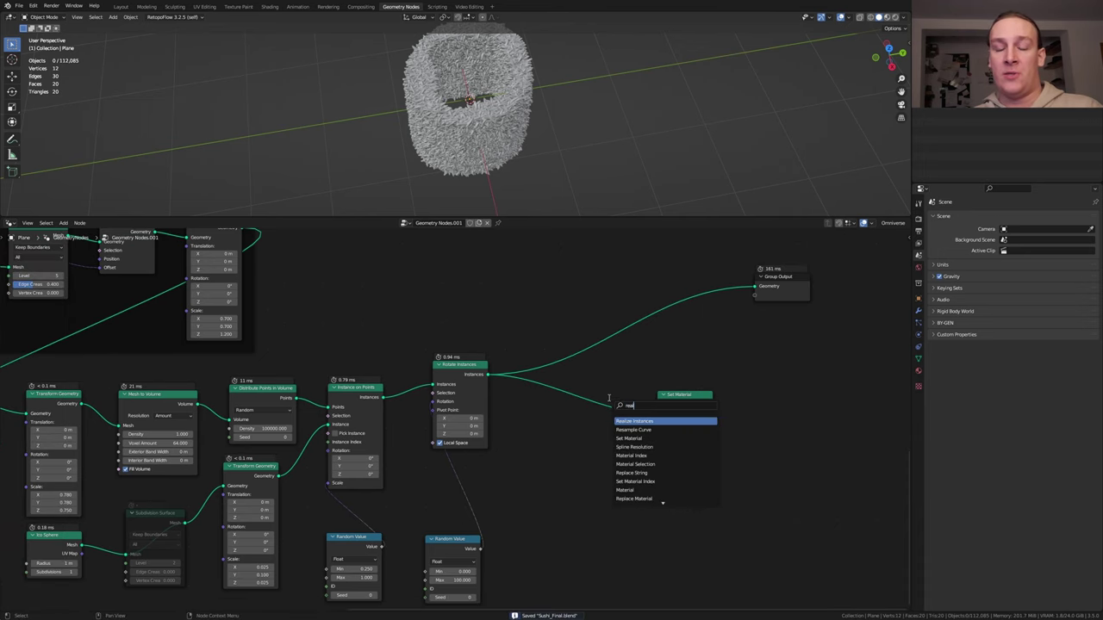
key("Return")
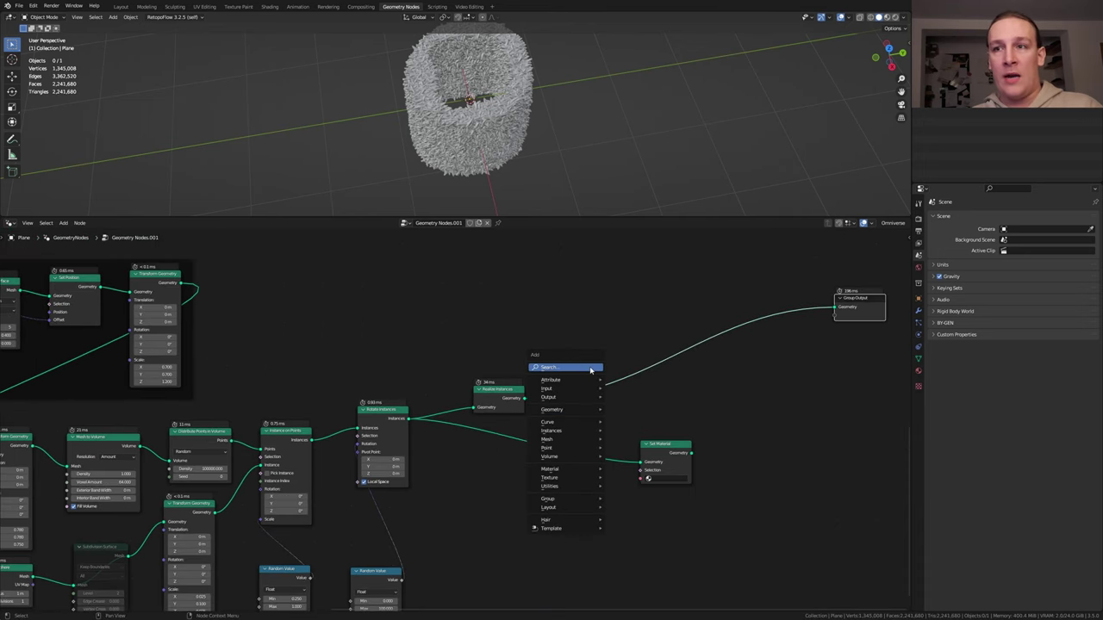
left_click_drag(523, 398, 591, 367)
type("p")
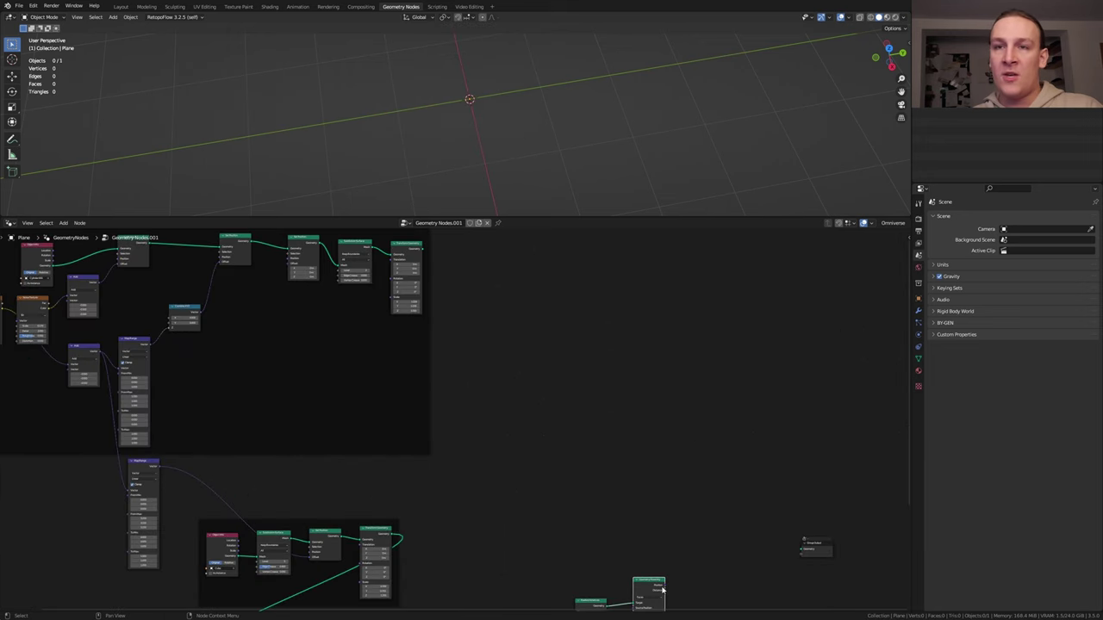
- Connect the wrapper's Transform Geometry output to the group output to show the nori shell
left_click_drag(685, 579, 421, 246)
middle_click_drag(421, 246, 499, 336)
scroll(575, 361, "up", 3)
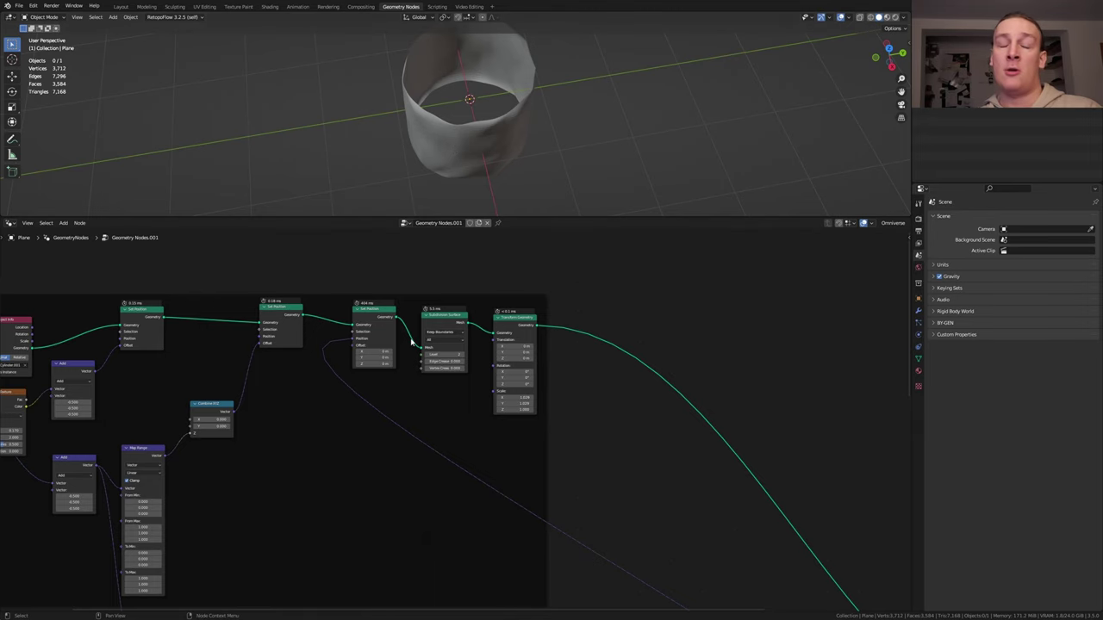
- Feed the filling's Transform Geometry into its own Set Material node
scroll(412, 343, "down", 5)
left_click_drag(663, 564, 532, 283)
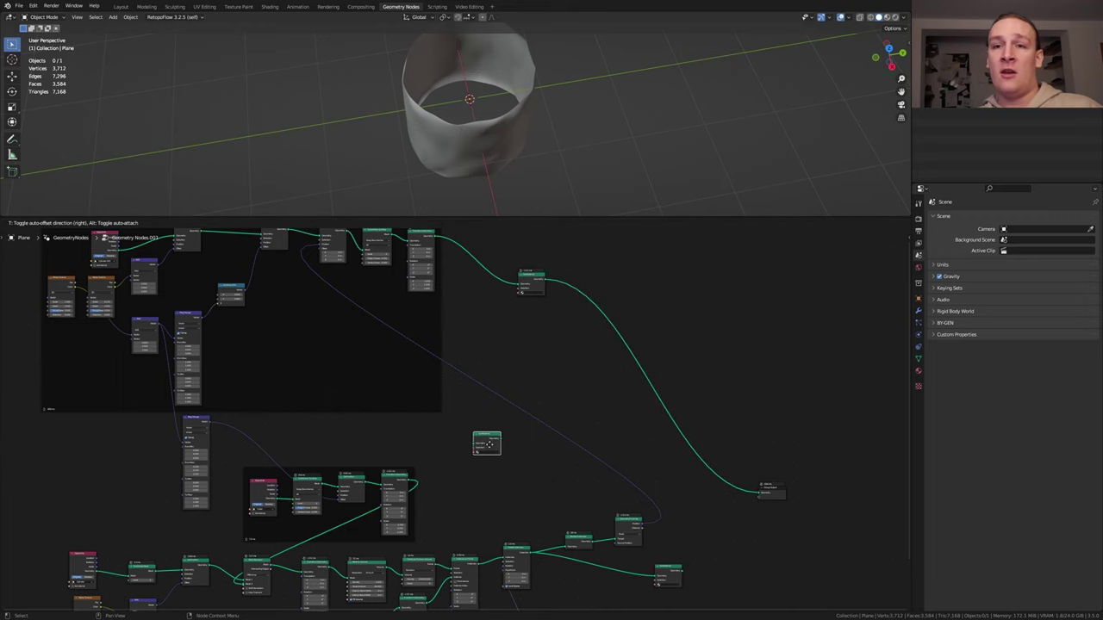
scroll(418, 491, "up", 2)
left_click_drag(405, 479, 508, 458)
- Add a Join Geometry node and link the Set Material outputs into it
scroll(509, 461, "down", 3)
left_click_drag(834, 582, 631, 441)
left_click_drag(629, 589, 231, 479)
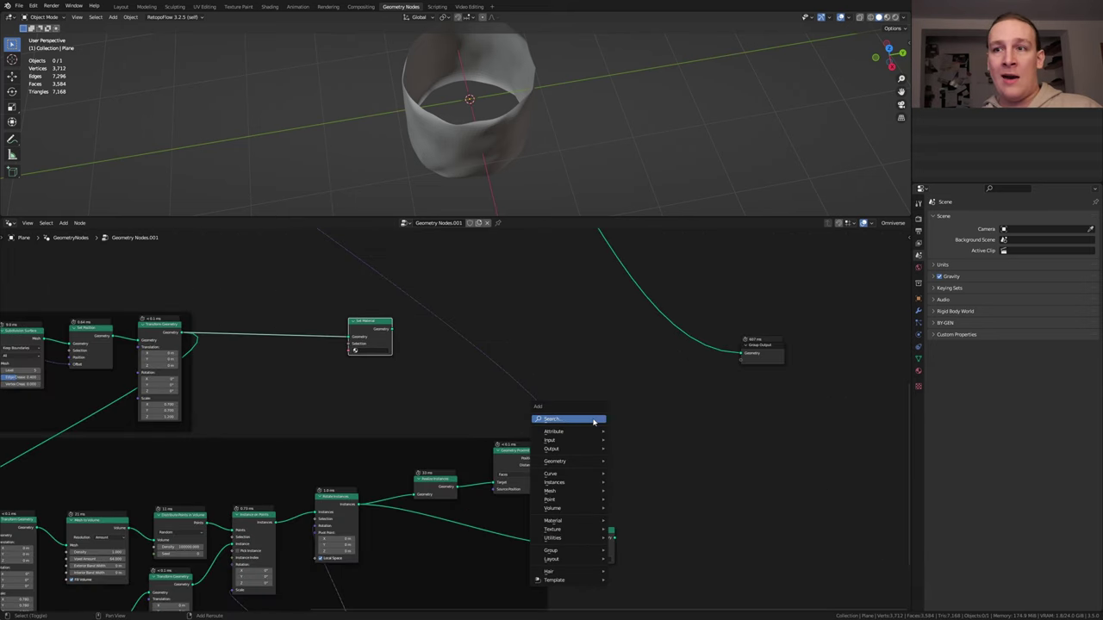
type("join")
key("Return")
left_click_drag(391, 330, 589, 391)
left_click(614, 540)
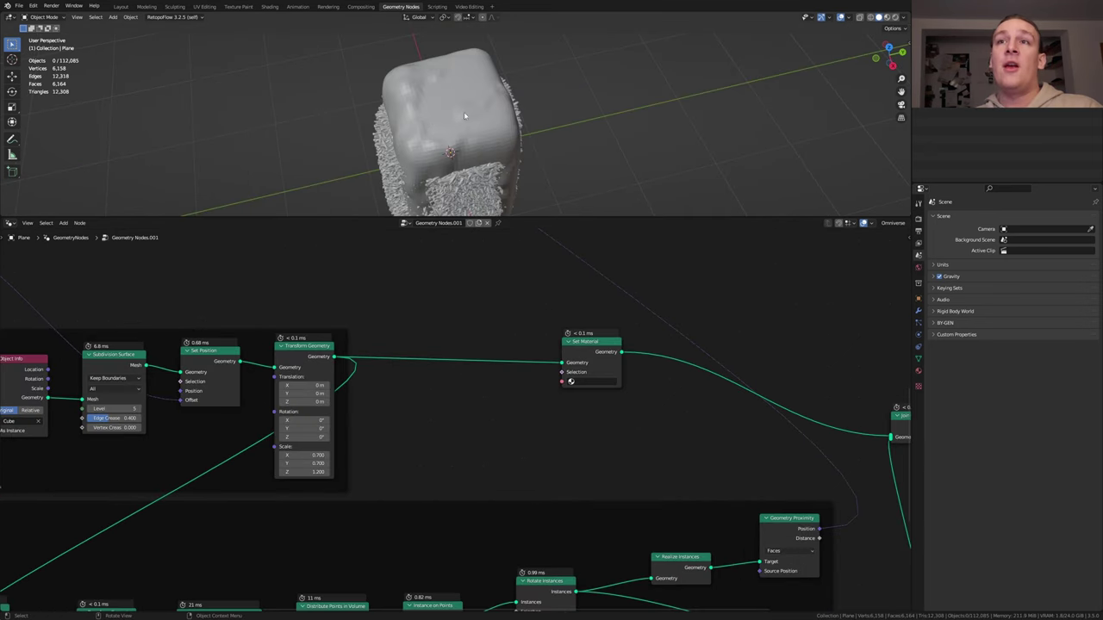
- Add a Transform Geometry on the filling link with Scale 0.67, 0.67, 0.75
middle_click_drag(441, 322, 447, 315)
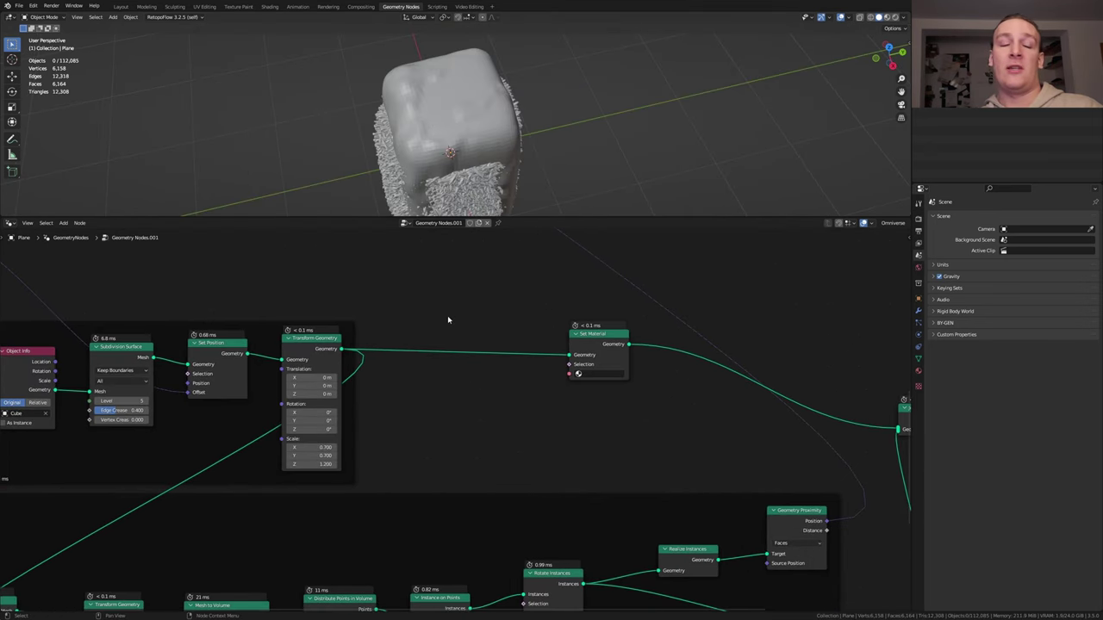
key("shift+a")
type("transform")
key("Return")
left_click(456, 349)
scroll(476, 389, "up", 2)
left_click_drag(474, 448, 474, 438)
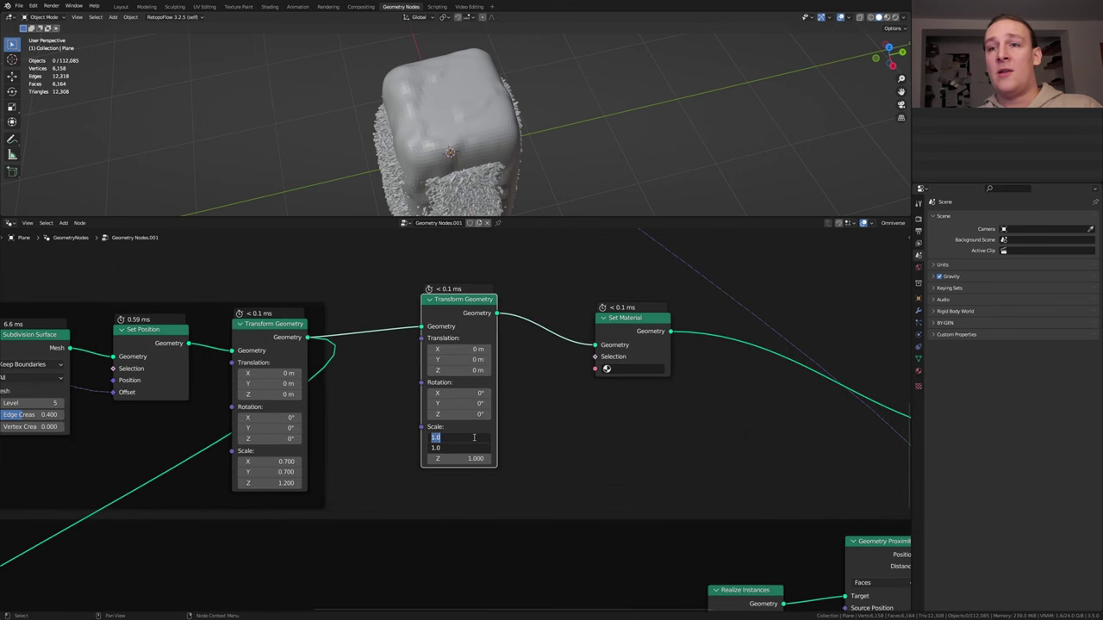
type(".67")
key("Return")
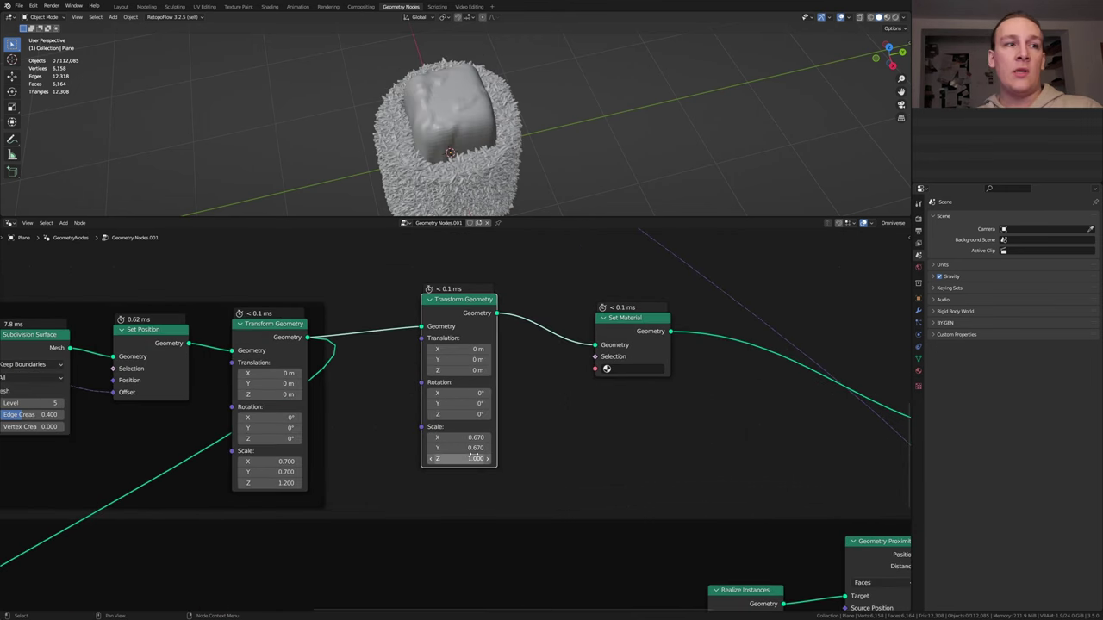
left_click(468, 459)
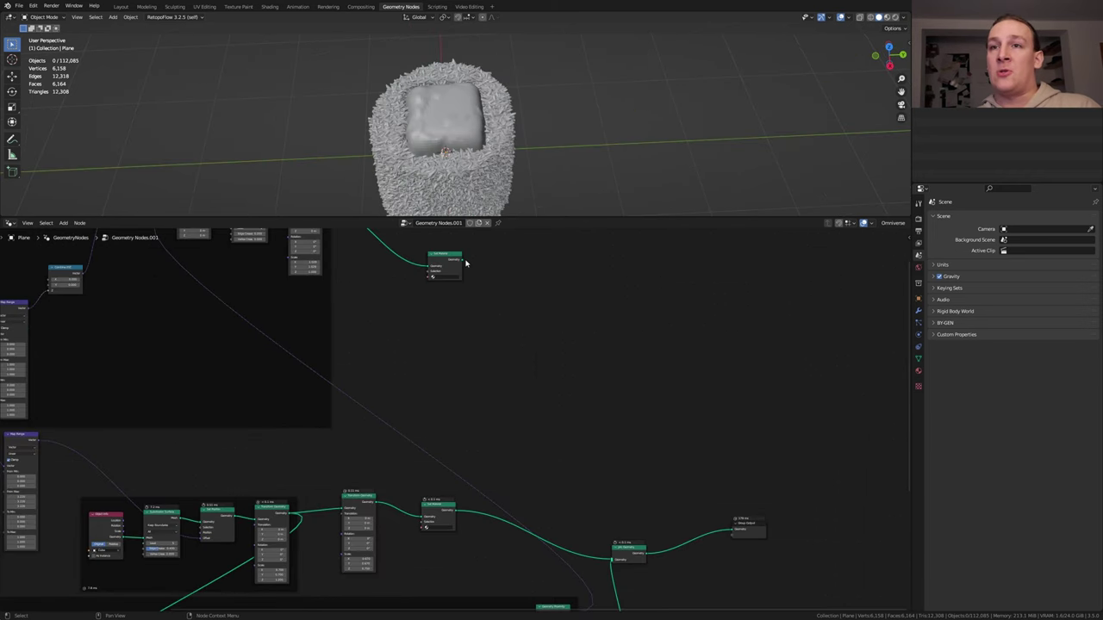
- Feed the Set Material output into the rice network and widen the wrapper to 1.05 in X and Y
left_click_drag(465, 263, 612, 560)
left_click_drag(611, 561, 613, 560)
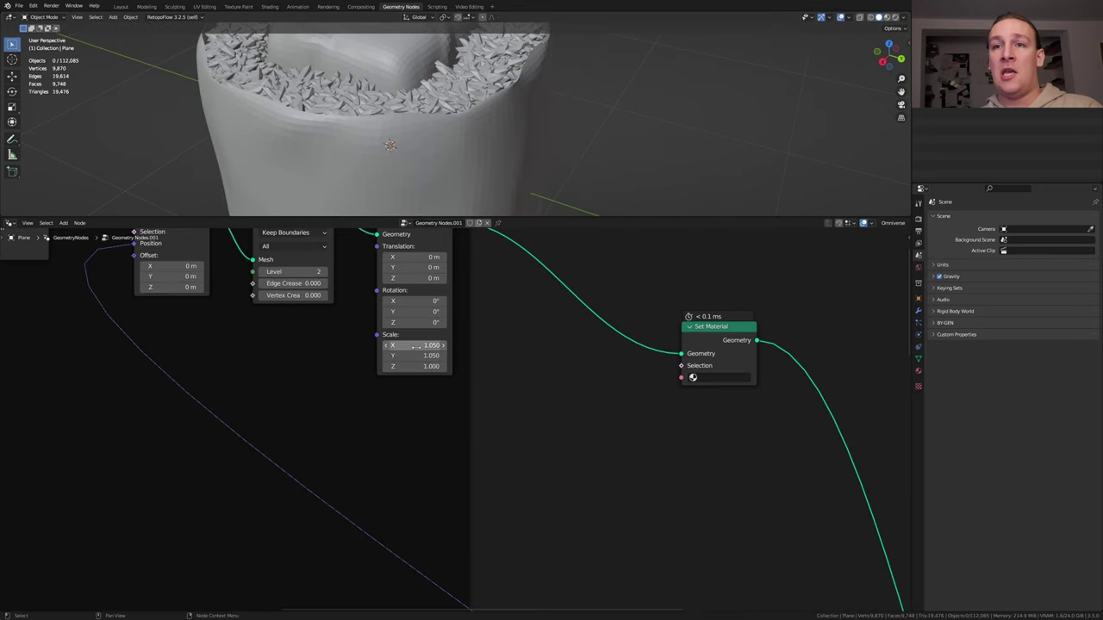
left_click_drag(422, 355, 462, 355)
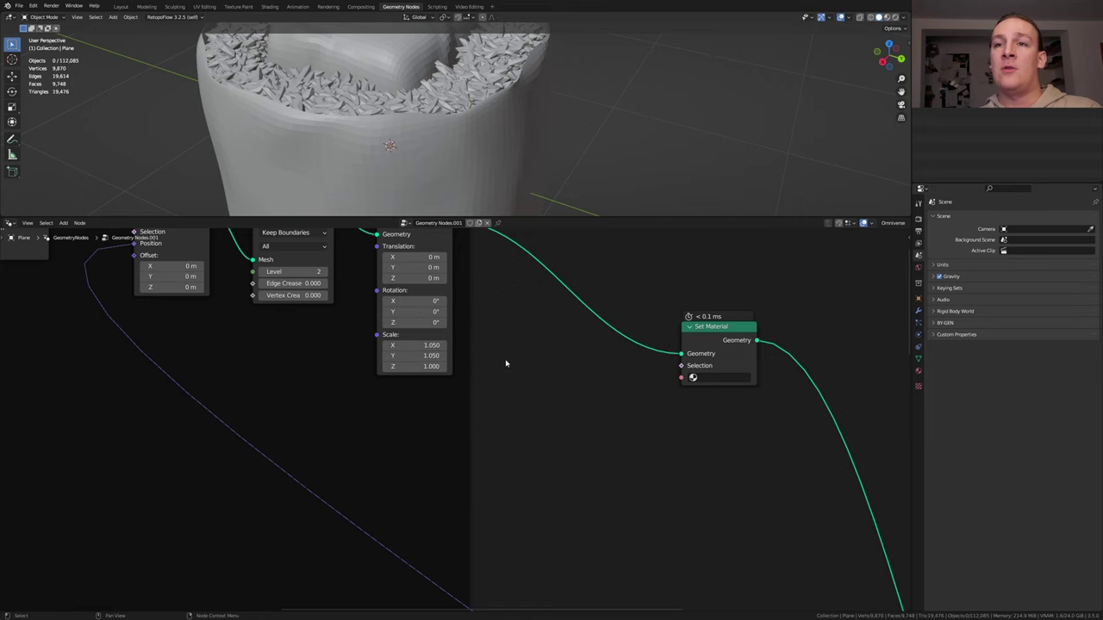
key("Home")
- Create a new material and assign it in the rice's Set Material node
left_click(918, 371)
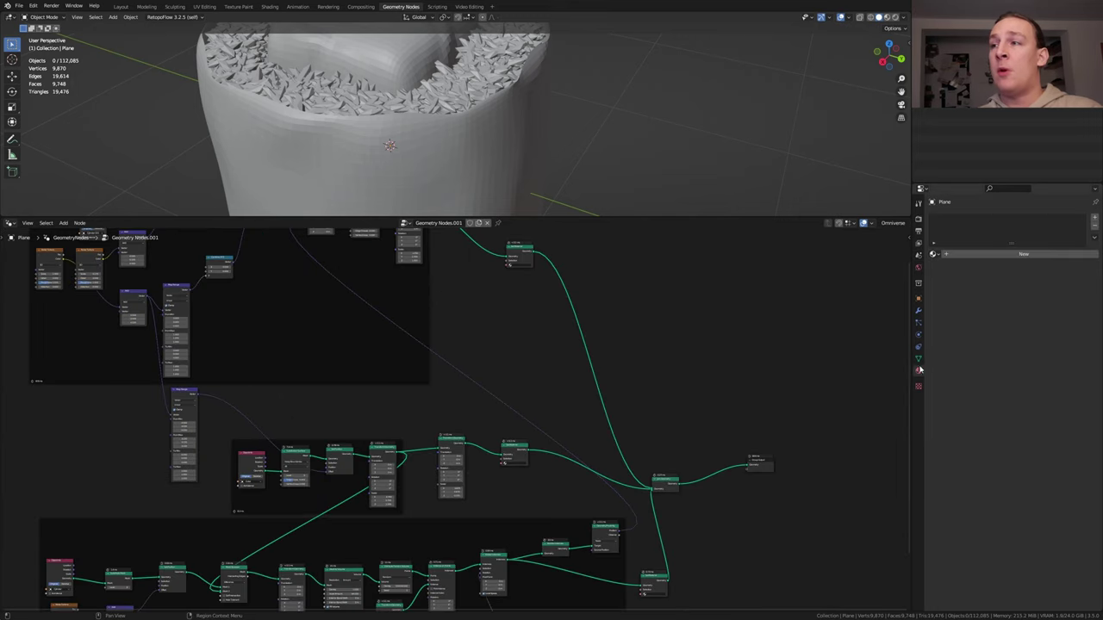
left_click(1028, 258)
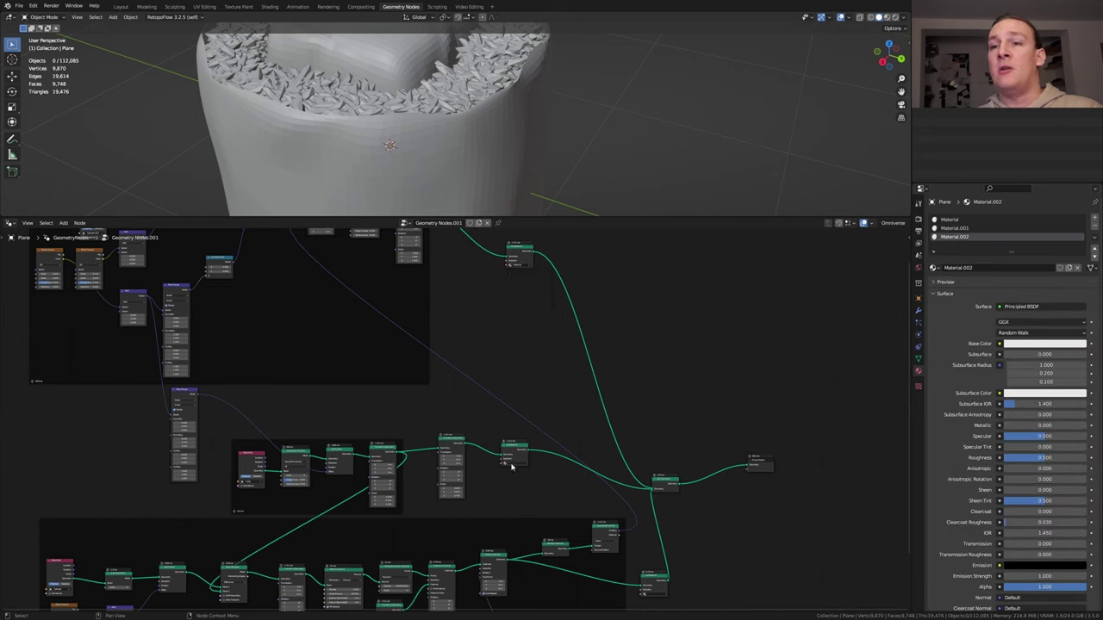
left_click(510, 474)
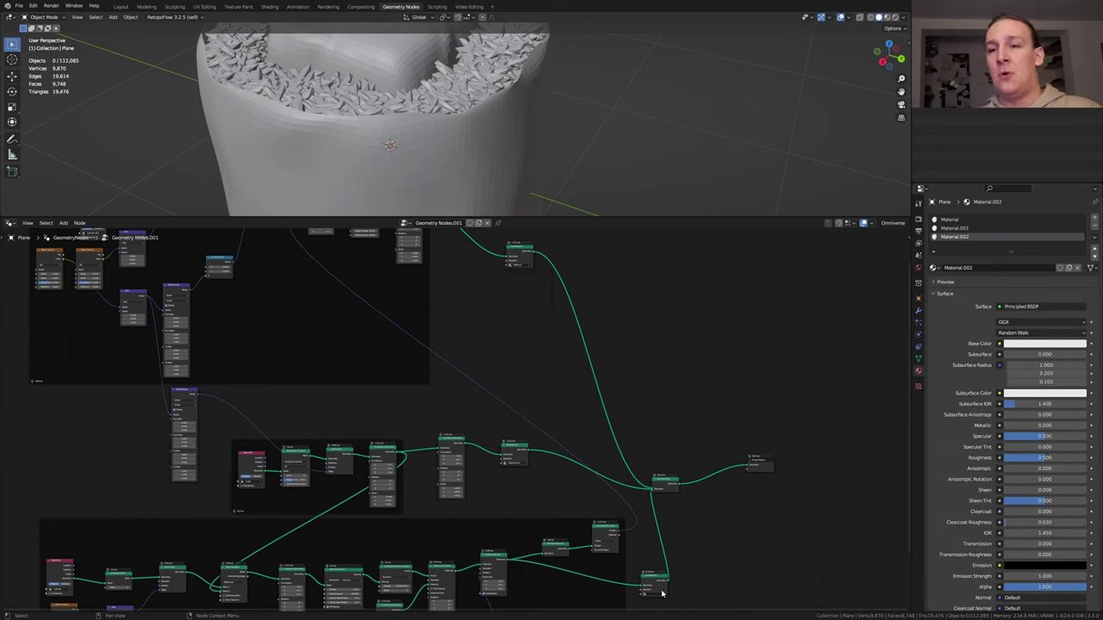
- Search-add another Set Material node, then switch to the Shading workspace
middle_click_drag(653, 591, 598, 538)
key("shift+a")
left_click(648, 392)
type("set")
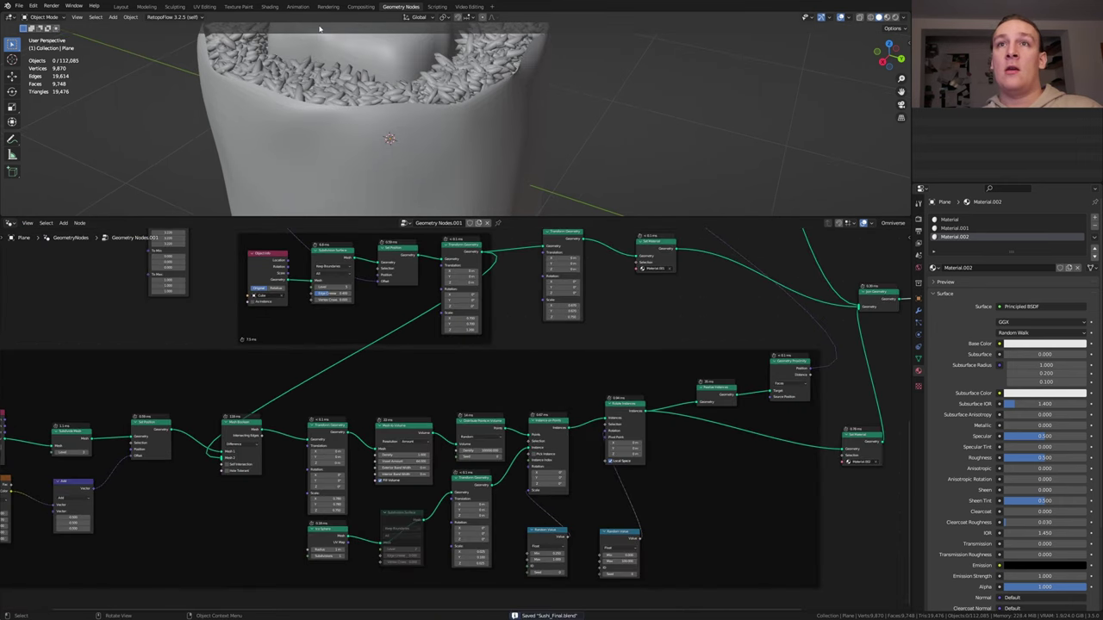
left_click(270, 7)
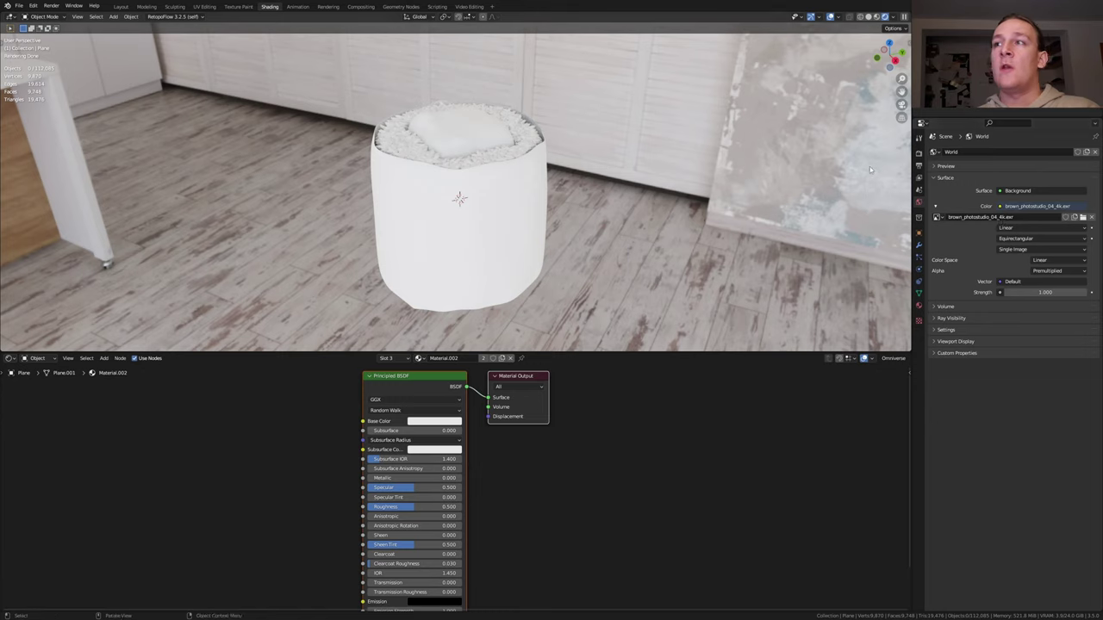
- Turn on Transparent in the Render Properties Film panel
left_click(918, 153)
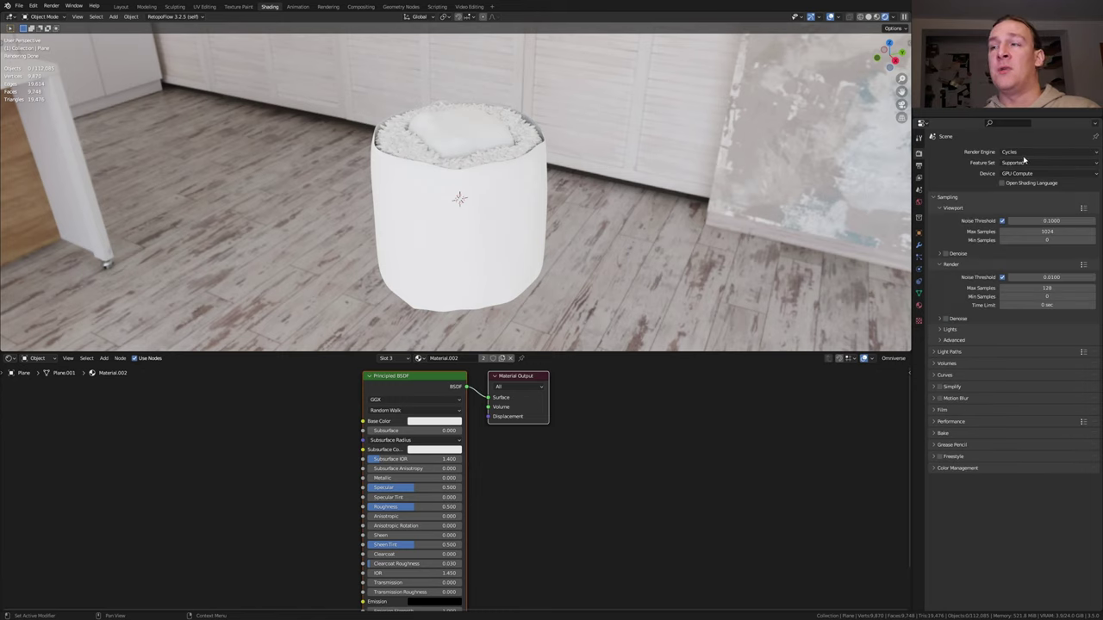
left_click(942, 411)
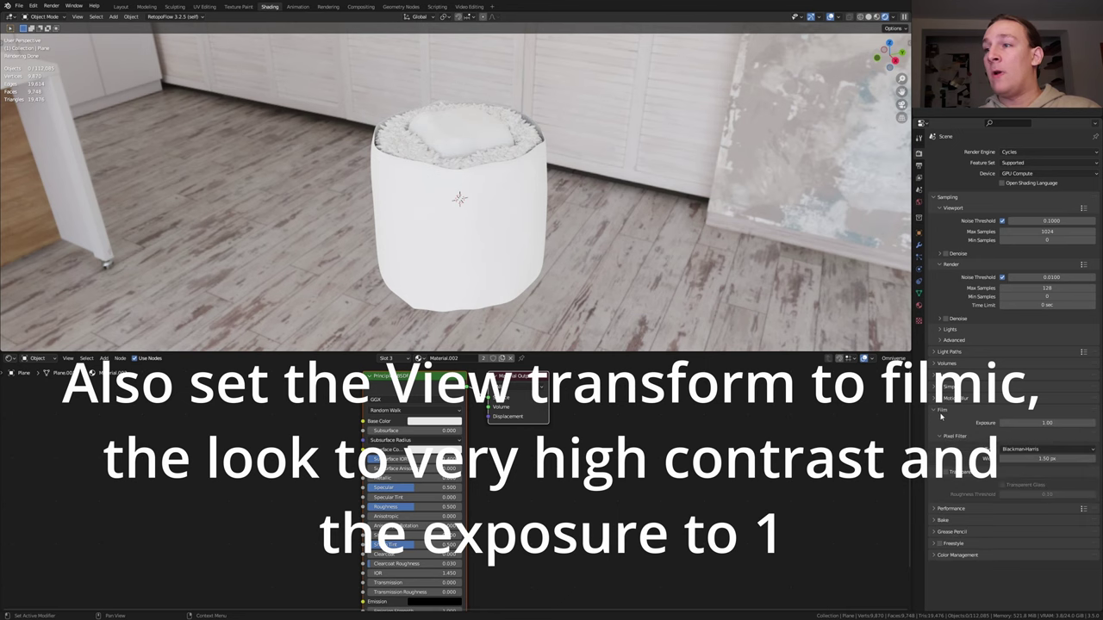
left_click(946, 472)
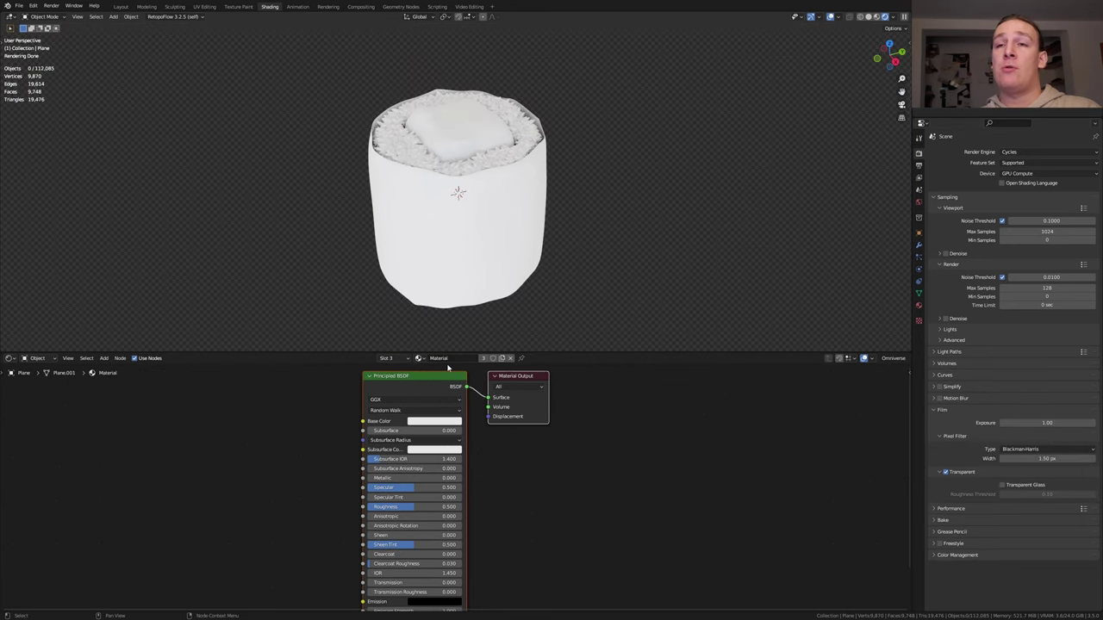
middle_click_drag(445, 370, 522, 376)
key("shift+a")
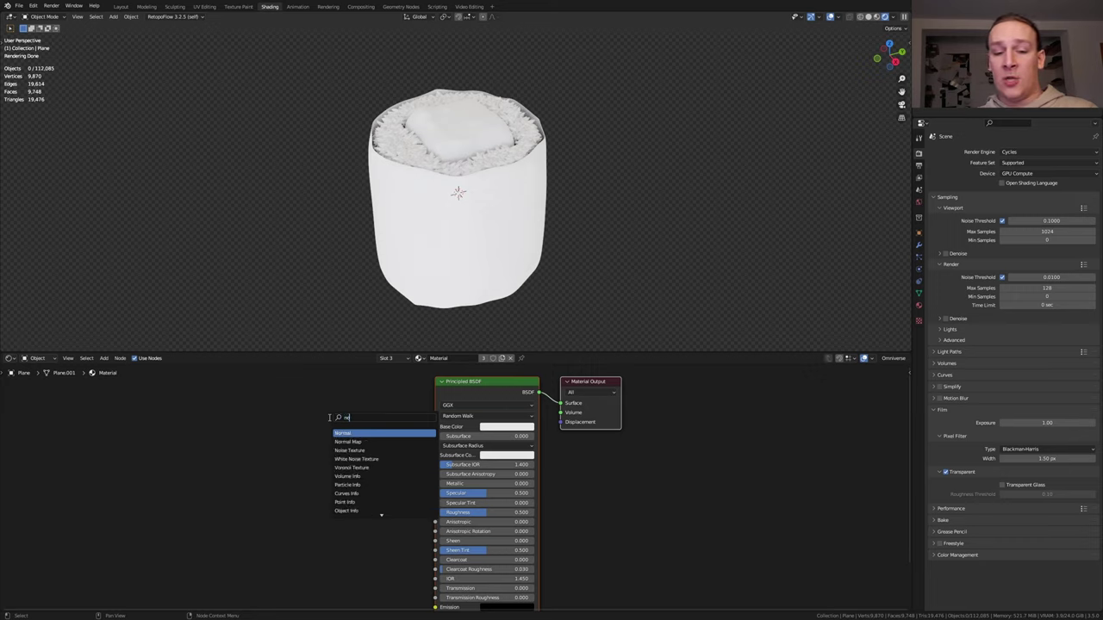
- Add a Noise Texture with Scale and Detail set to 15 and Distortion 1.3
left_click(354, 459)
double_click(211, 455)
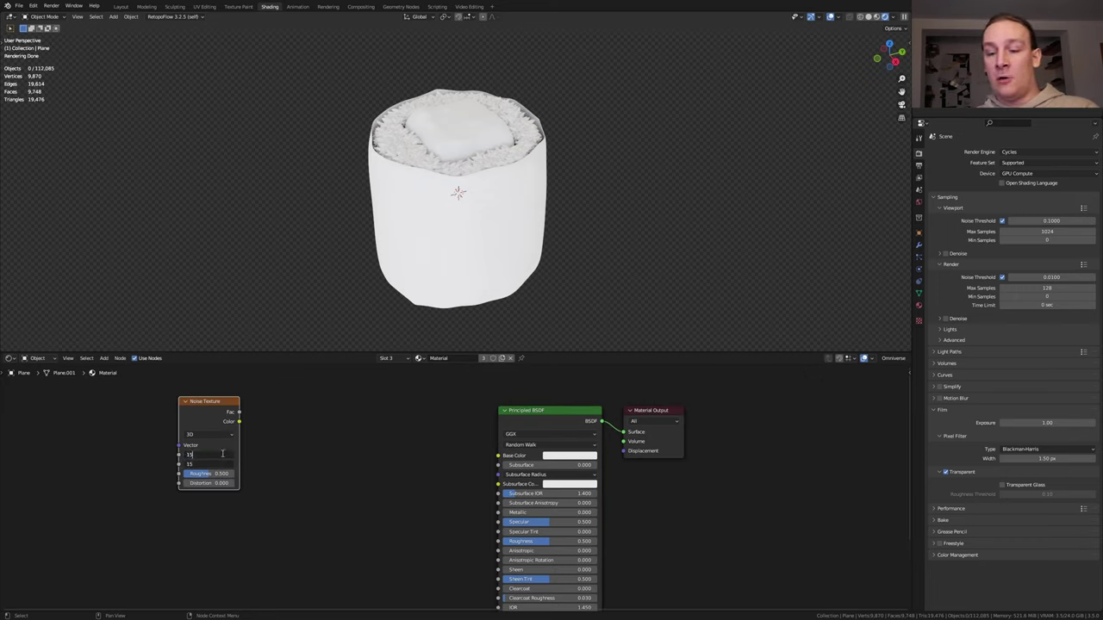
key("Return")
middle_click_drag(221, 451, 307, 468)
double_click(304, 499)
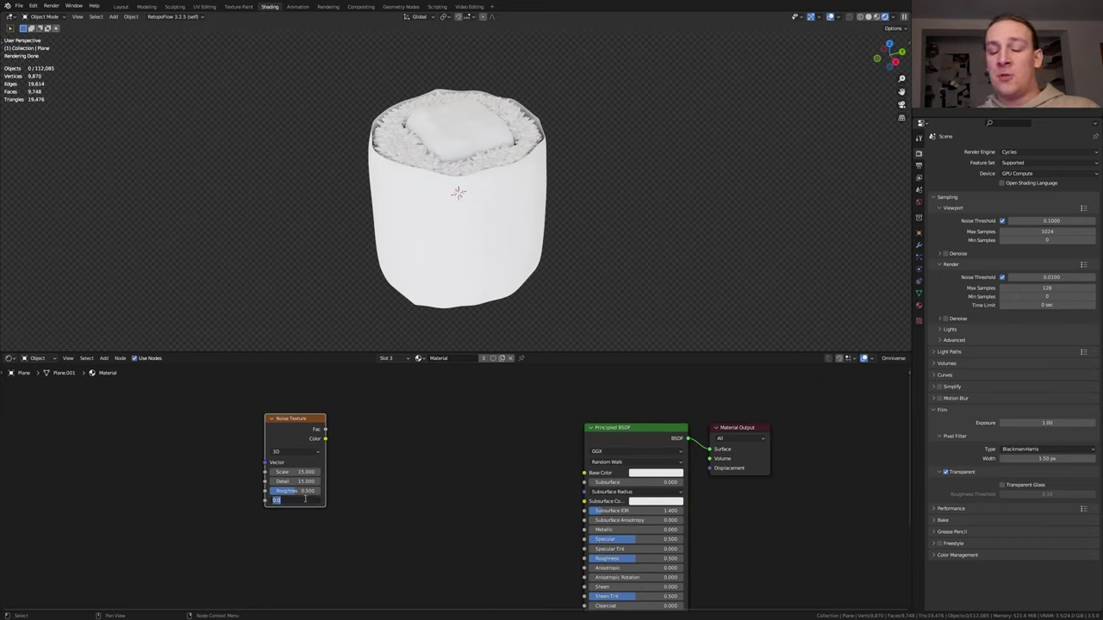
type("1.3")
key("Return")
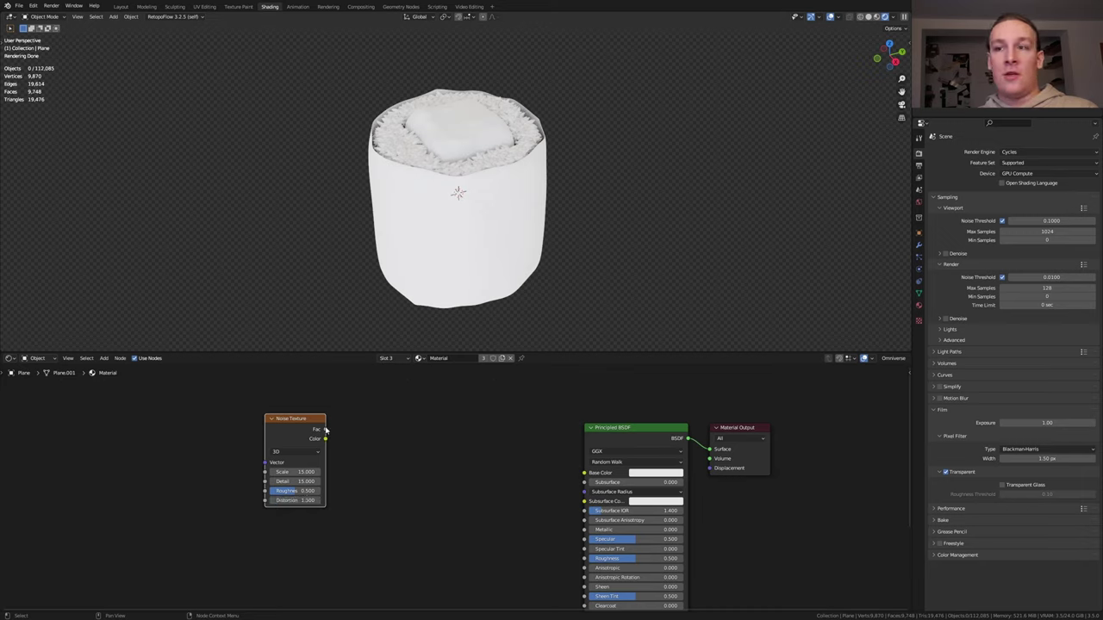
- Drive the nori base colour from the noise through a ColorRamp with a darkened black stop
left_click_drag(325, 429, 595, 484)
left_click(642, 474)
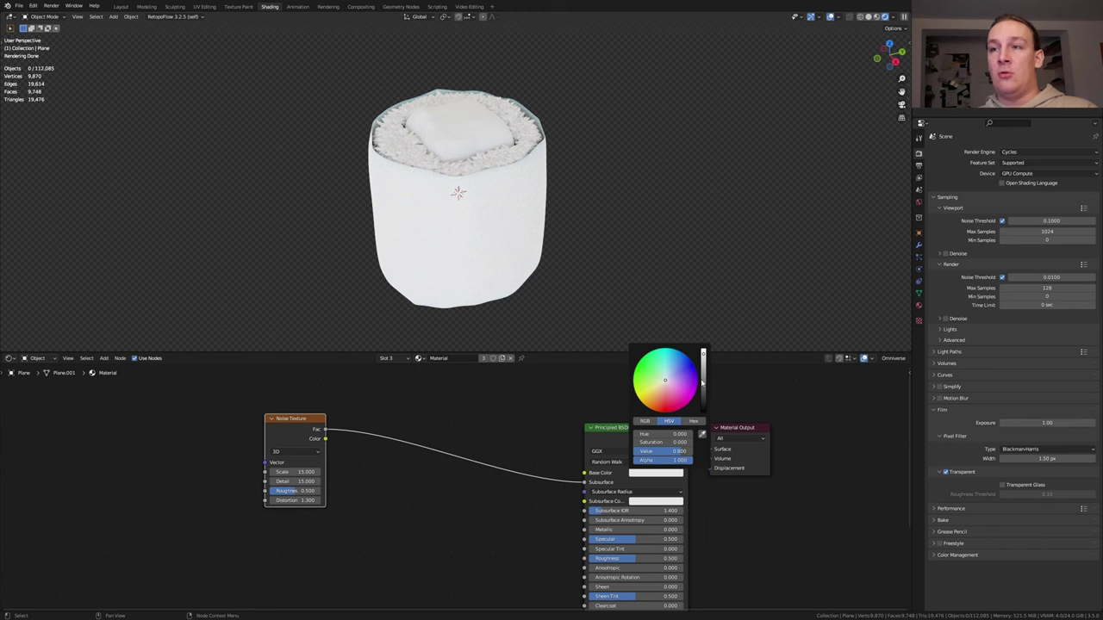
key("shift+a")
left_click(534, 455)
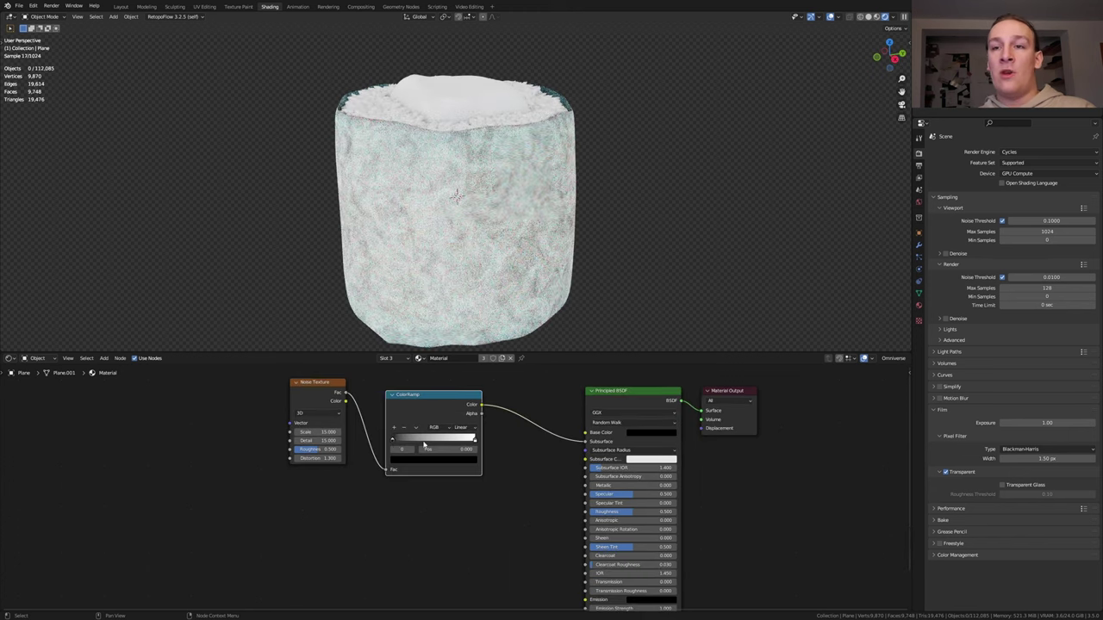
left_click_drag(424, 444, 455, 437)
scroll(456, 435, "down", 2)
left_click_drag(468, 380, 543, 536)
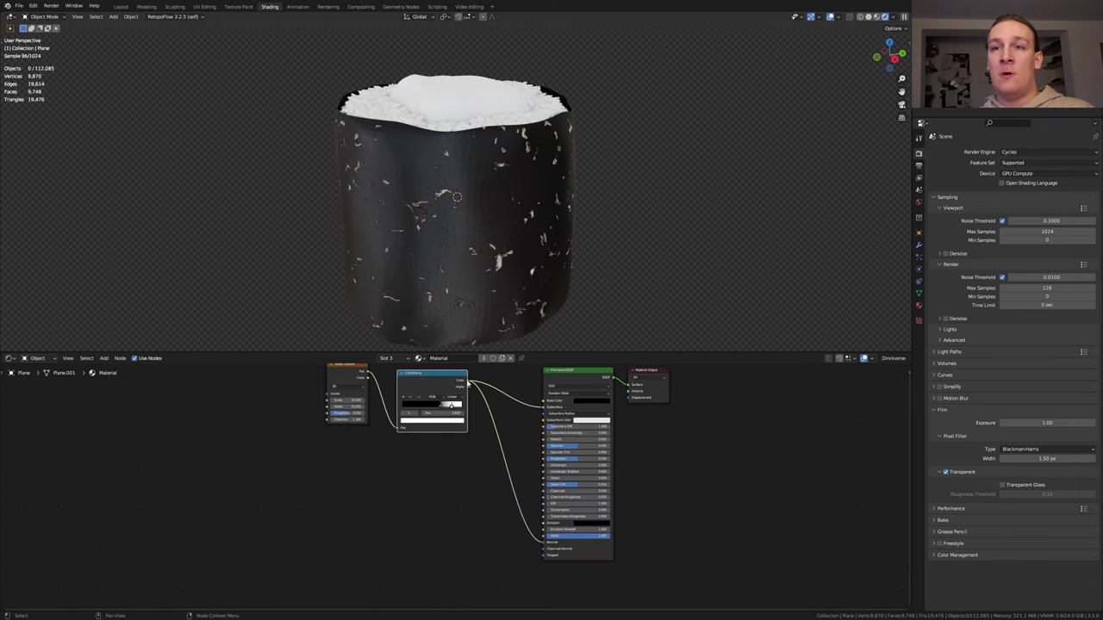
scroll(452, 431, "up", 1)
- Insert a Bump node on the normal link and combine both Bump normals with a Vector Math Add
key("shift+a")
type("bu")
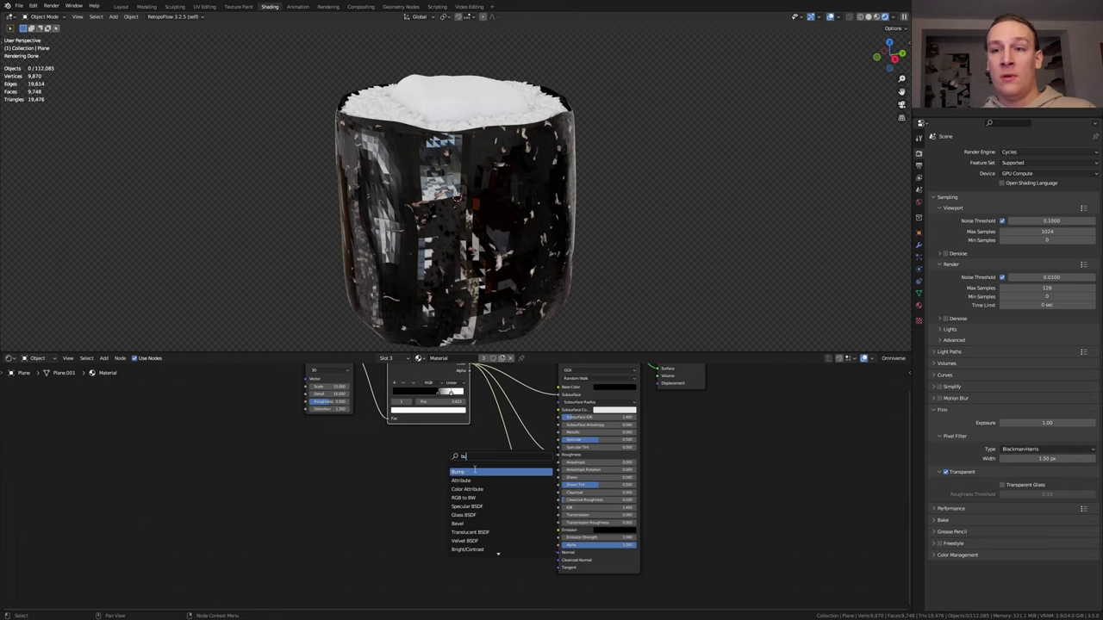
left_click(474, 471)
left_click(495, 474)
left_click_drag(496, 474, 508, 474)
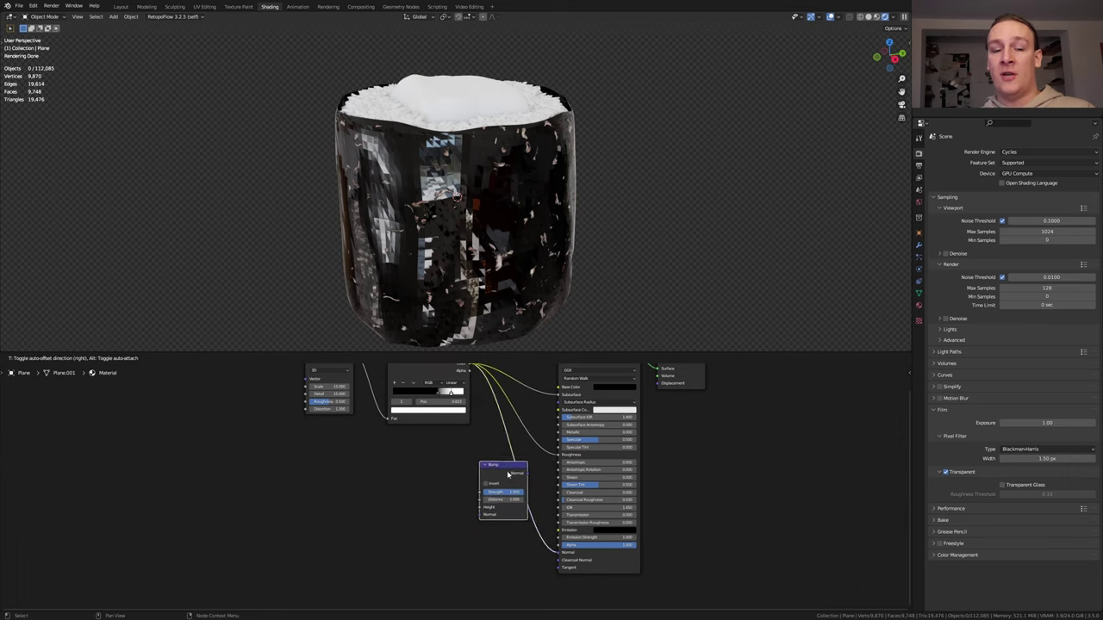
left_click(508, 474)
key("shift+a")
type("vec")
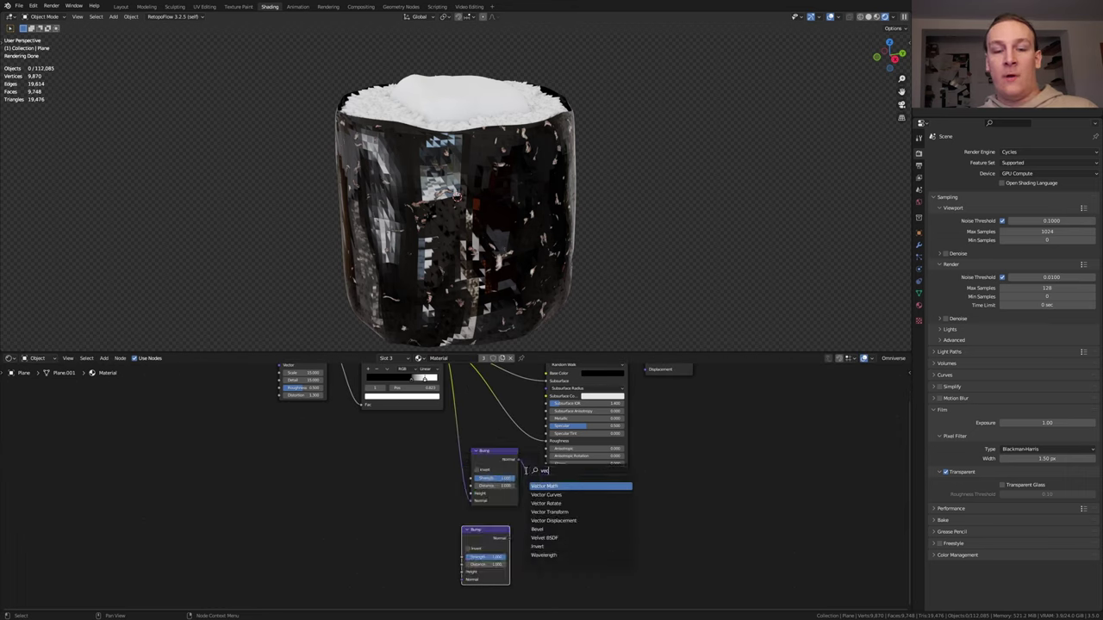
key("Return")
left_click(569, 487)
left_click_drag(508, 538, 548, 511)
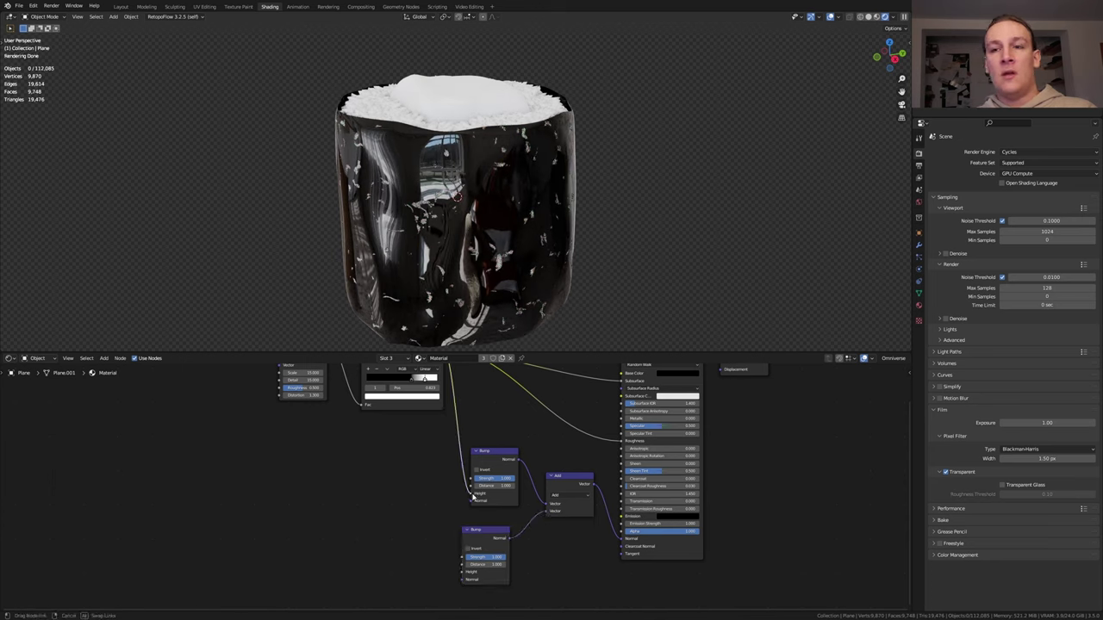
- Set the top Bump strength to 0.1 and the lower Bump strength to 0.25
double_click(502, 478)
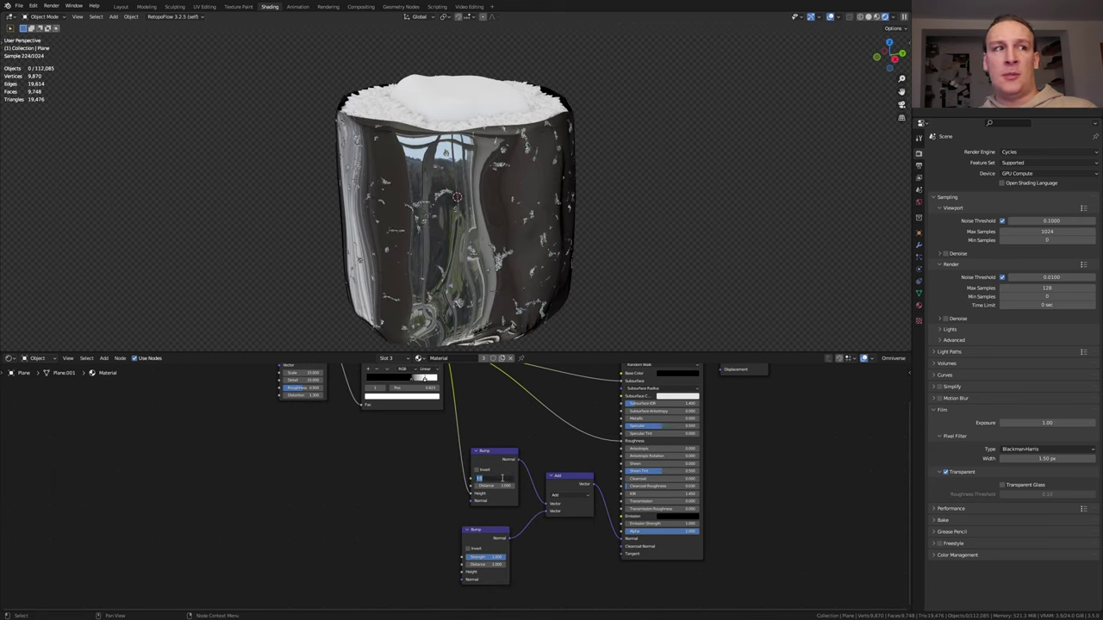
type("0.1")
key("Return")
double_click(489, 558)
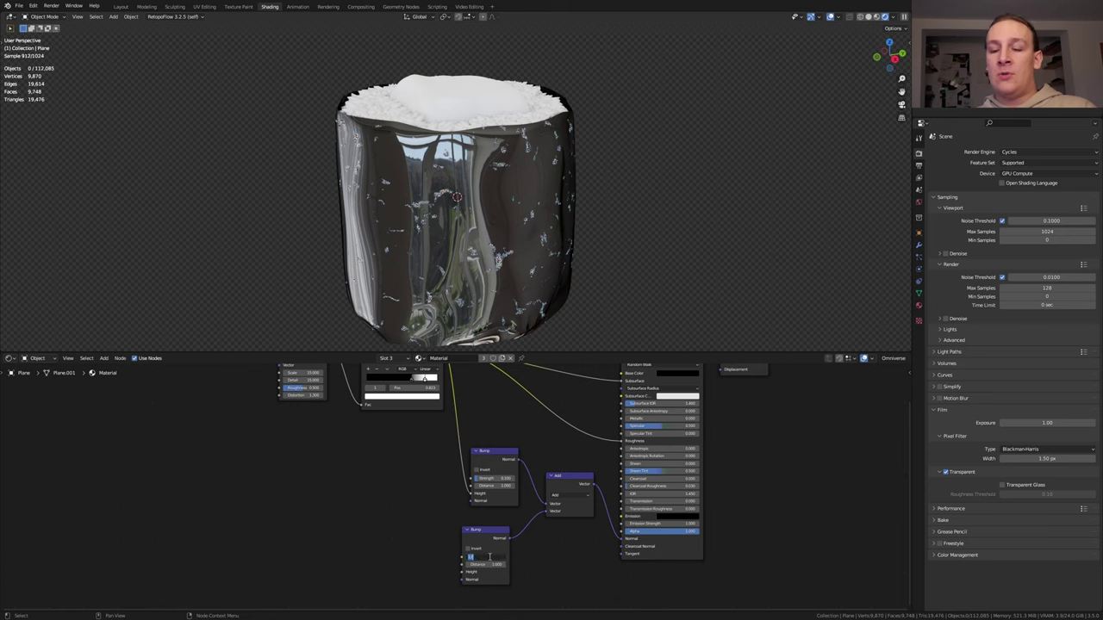
key("BackSpace")
type(".25")
key("Return")
- Move the Noise Texture beside the lower Bump and link it into that Bump
key("Home")
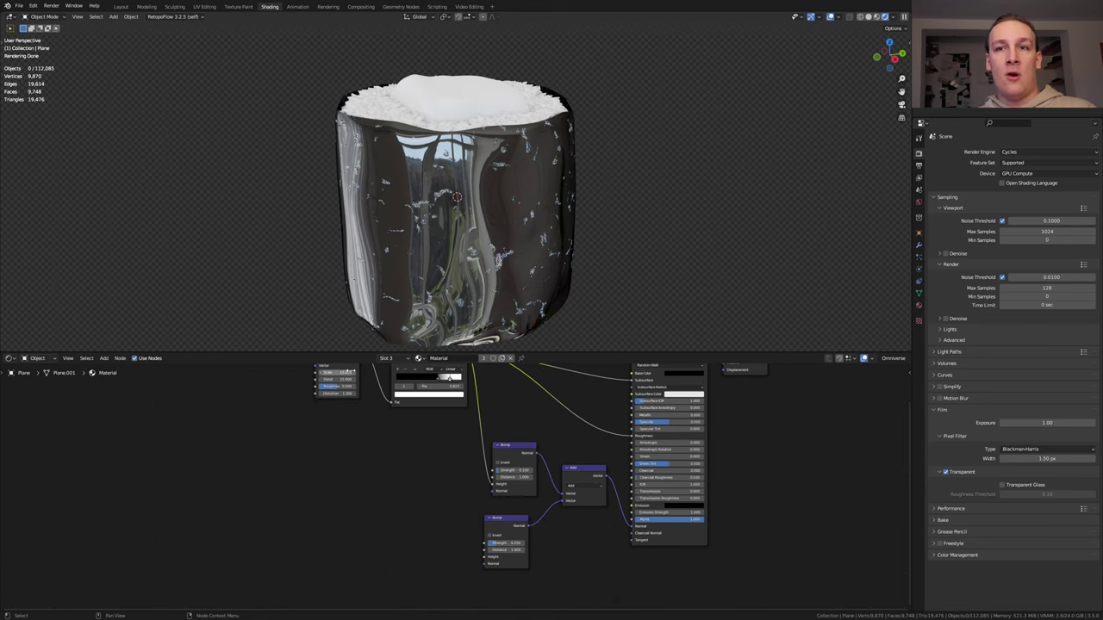
left_click_drag(351, 368, 479, 567)
scroll(396, 482, "up", 1)
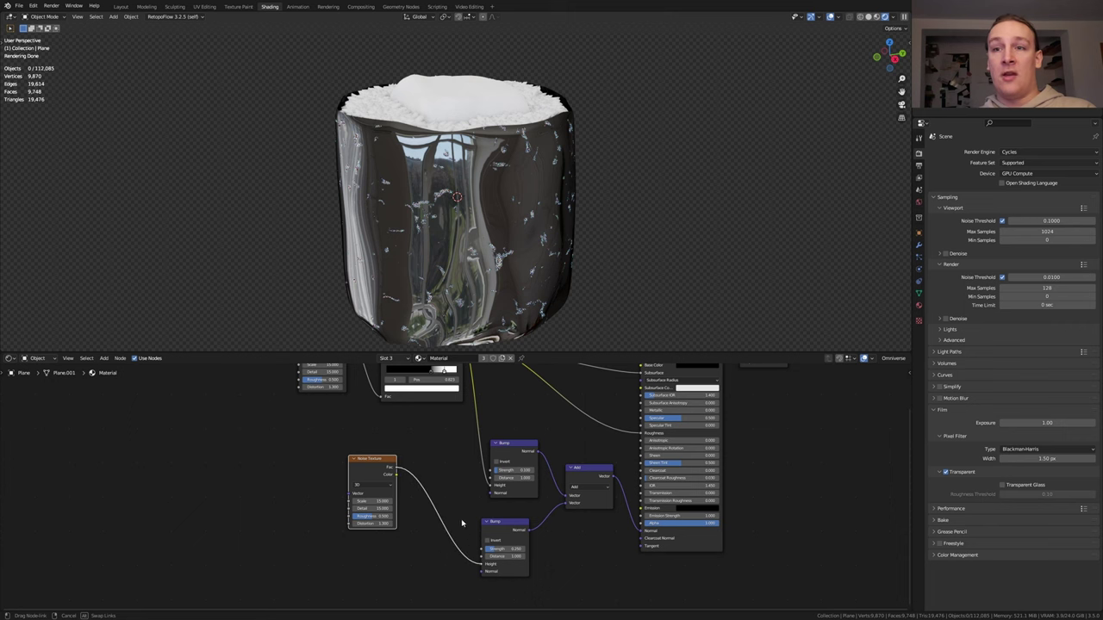
left_click_drag(462, 523, 462, 523)
middle_click_drag(462, 523, 455, 556)
- Drop a Math Add node into the existing links and adjust the Noise Texture
key("shift+a")
left_click(540, 433)
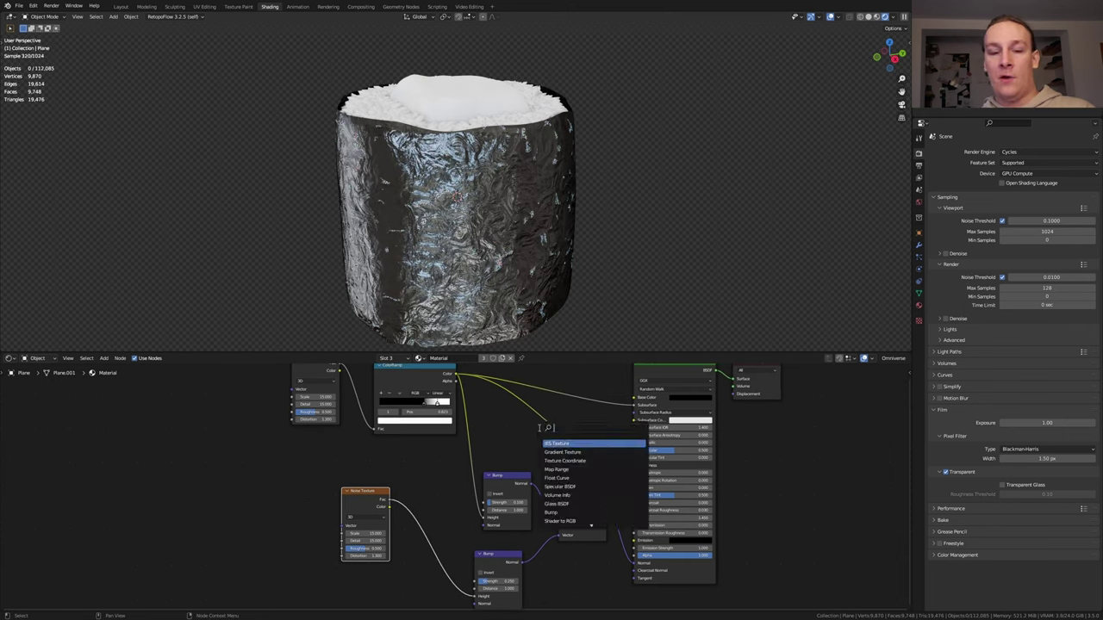
type("add")
key("Return")
left_click(519, 453)
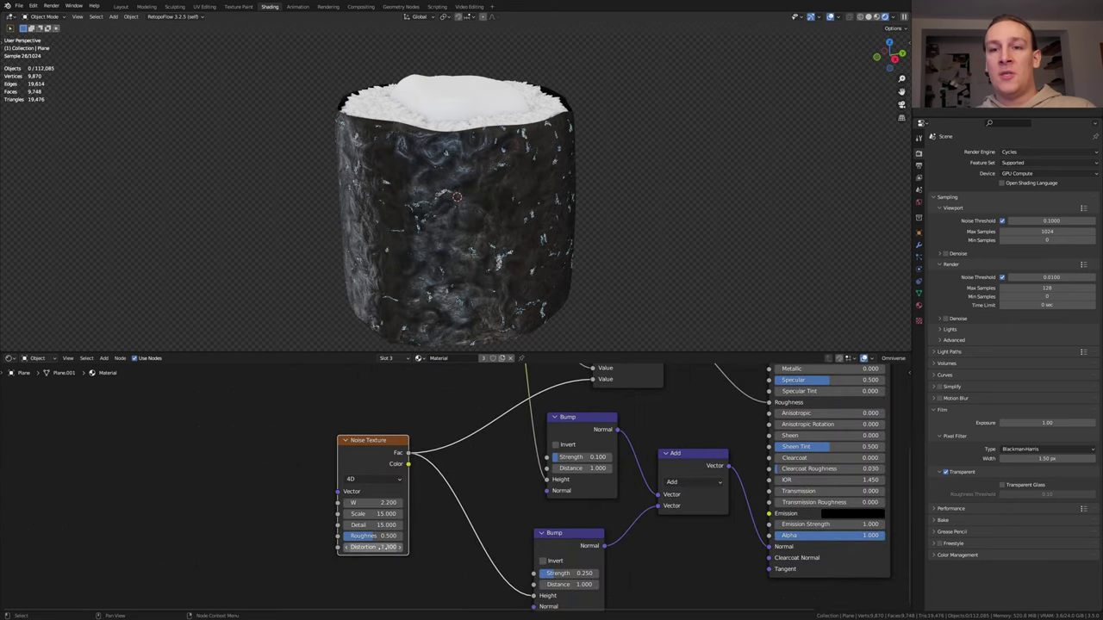
left_click(384, 548)
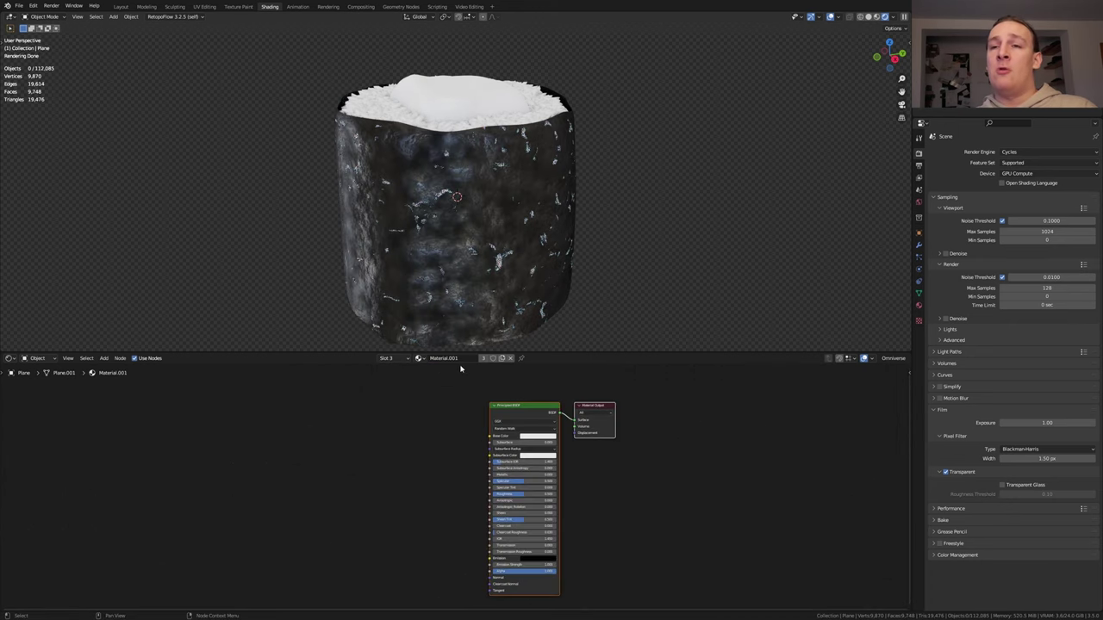
- Replace the Principled BSDF with two chained Mix Shaders, the copy at Fac 0.25
key("x")
key("Home")
key("shift+a")
type("m")
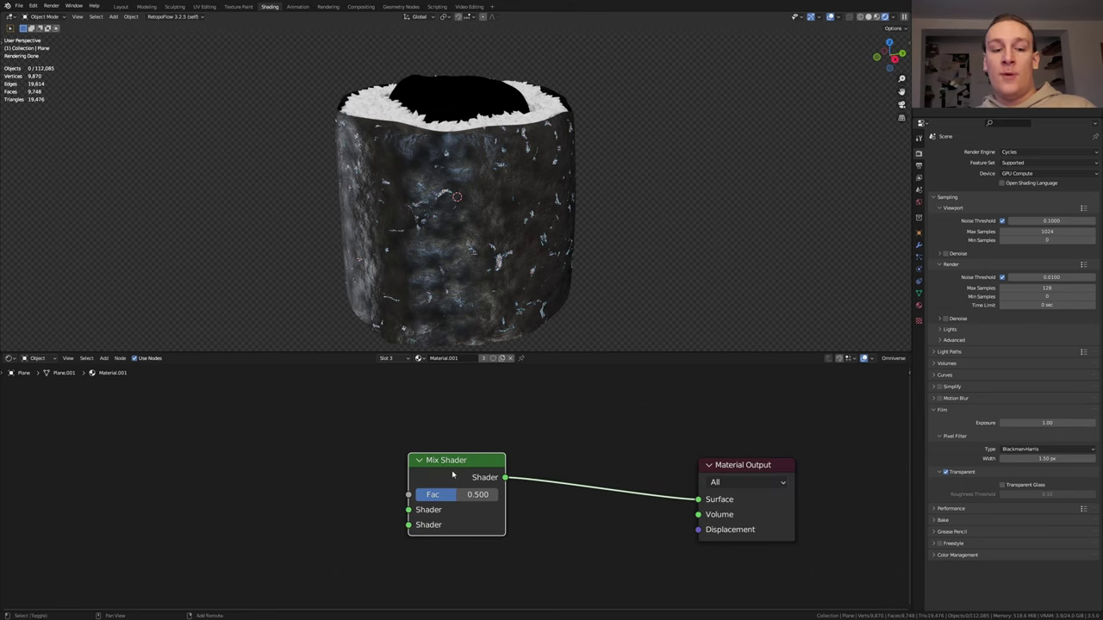
key("shift+d")
left_click(312, 414)
double_click(312, 411)
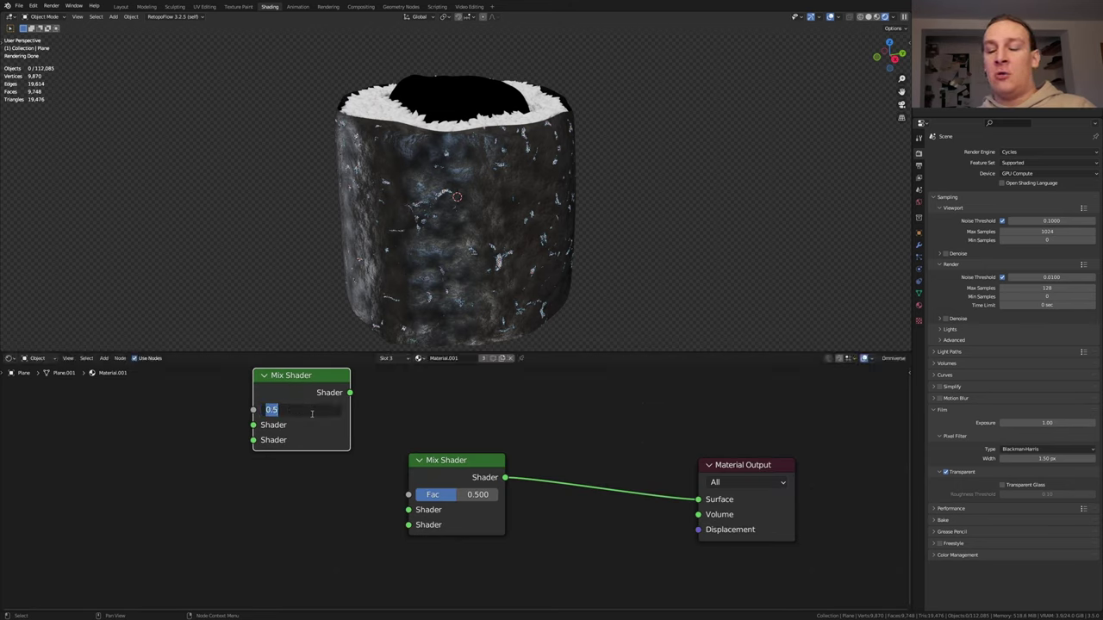
type("2")
key("Return")
left_click_drag(349, 393, 408, 510)
- Add Subsurface Scattering, Transparent BSDF and Glass BSDF shader nodes
scroll(438, 517, "down", 2)
key("shift+a")
type("s")
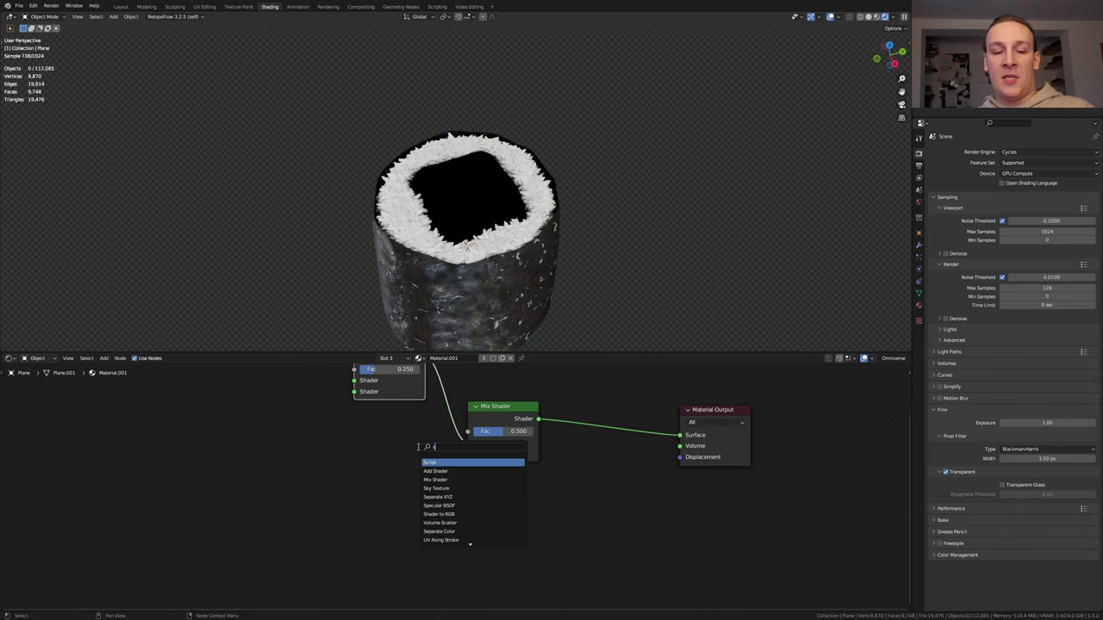
type("ub")
key("Return")
left_click(452, 491)
key("shift+a")
type("tr")
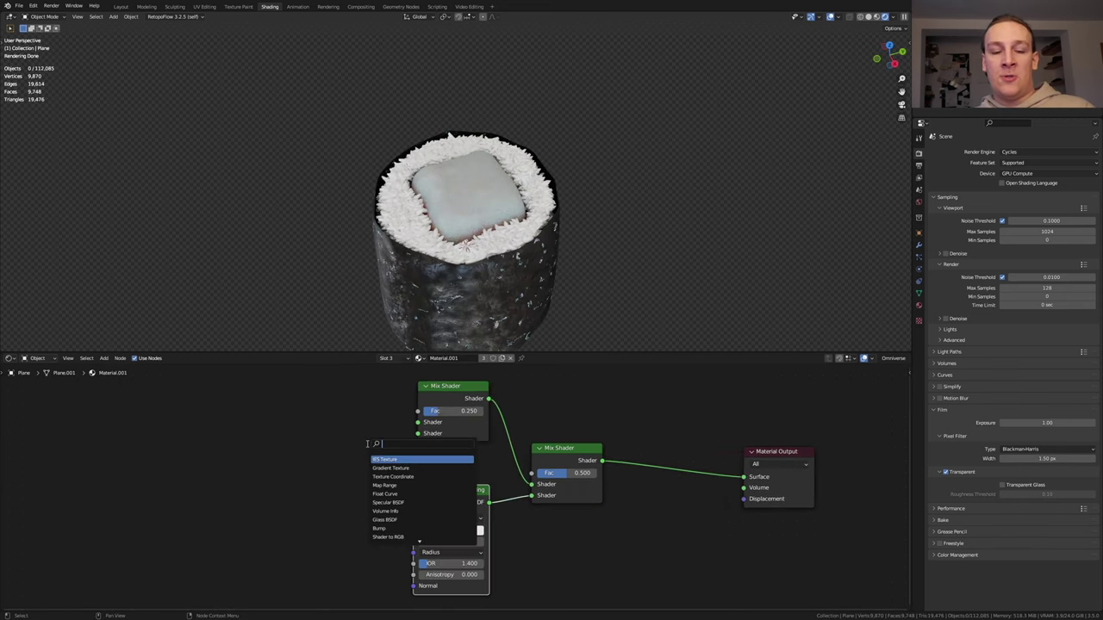
key("Return")
left_click(383, 450)
key("shift+a")
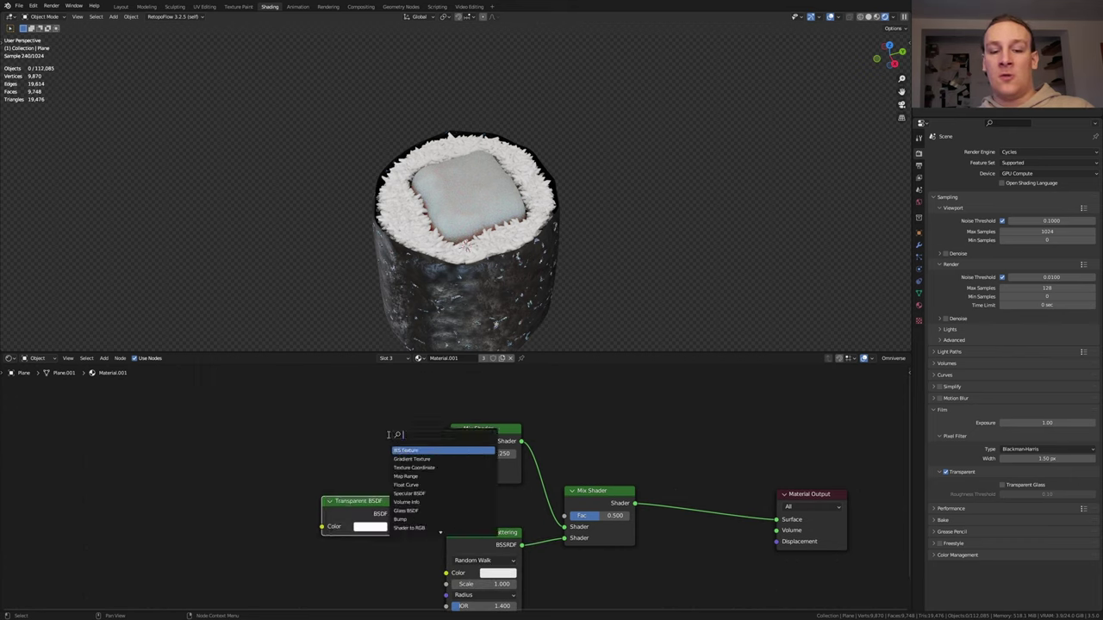
type("gla")
key("Return")
left_click(405, 447)
- Add a ColorRamp node and duplicate it for a second ramp
key("shift+a")
type("colo")
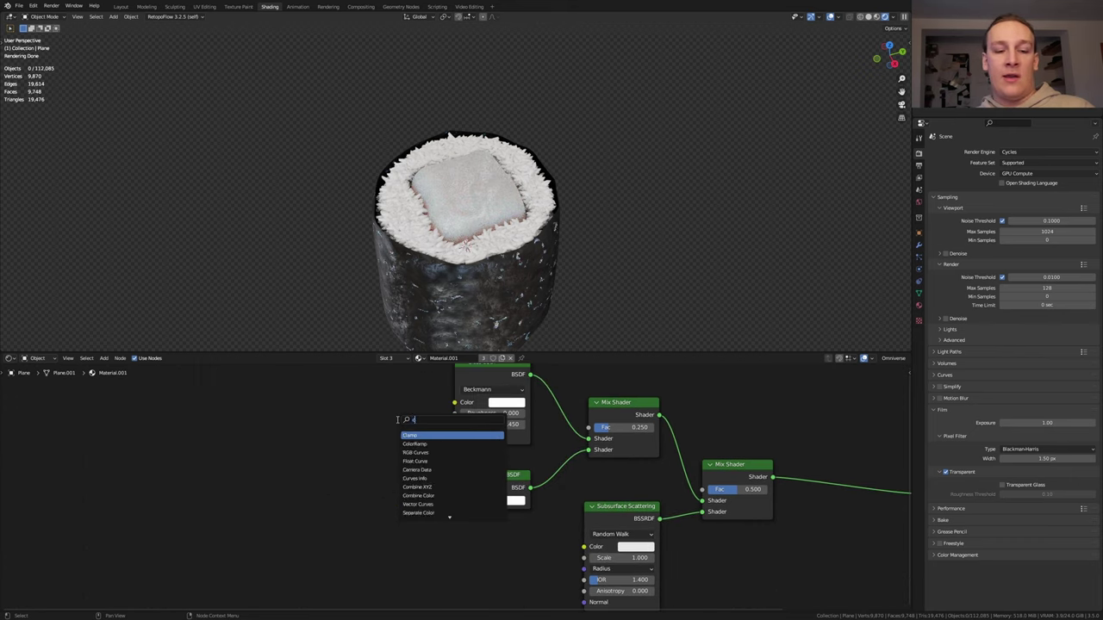
key("Return")
left_click(386, 495)
key("shift+d")
scroll(436, 393, "down", 1)
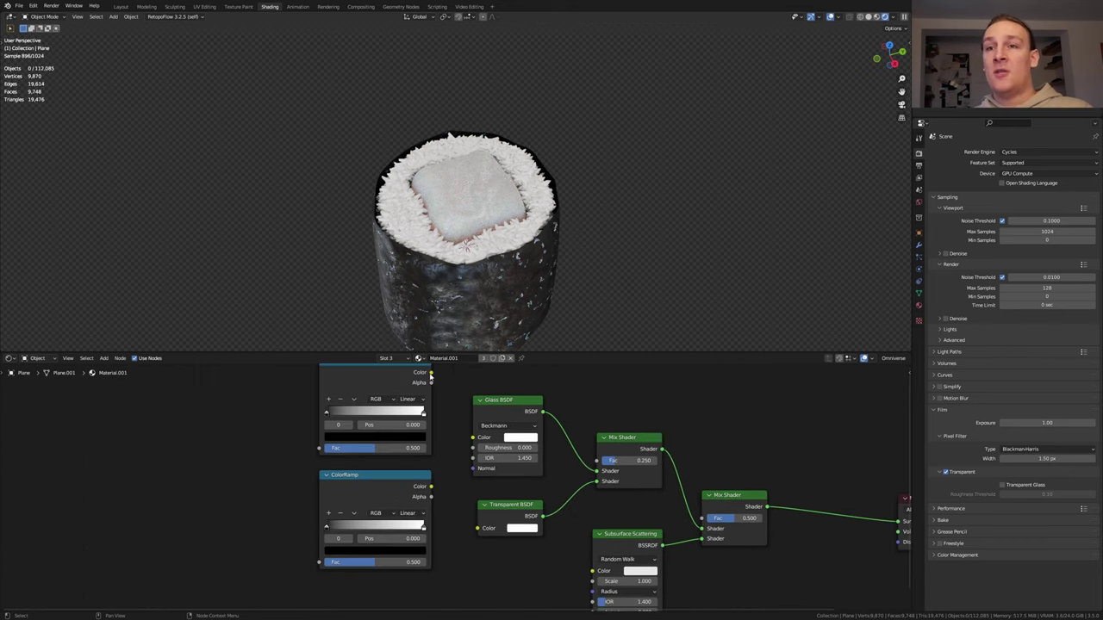
- Wire the upper ColorRamp into the shaders, with a stop at position 0.4 coloured white FFFFFF
left_click_drag(431, 373, 593, 571)
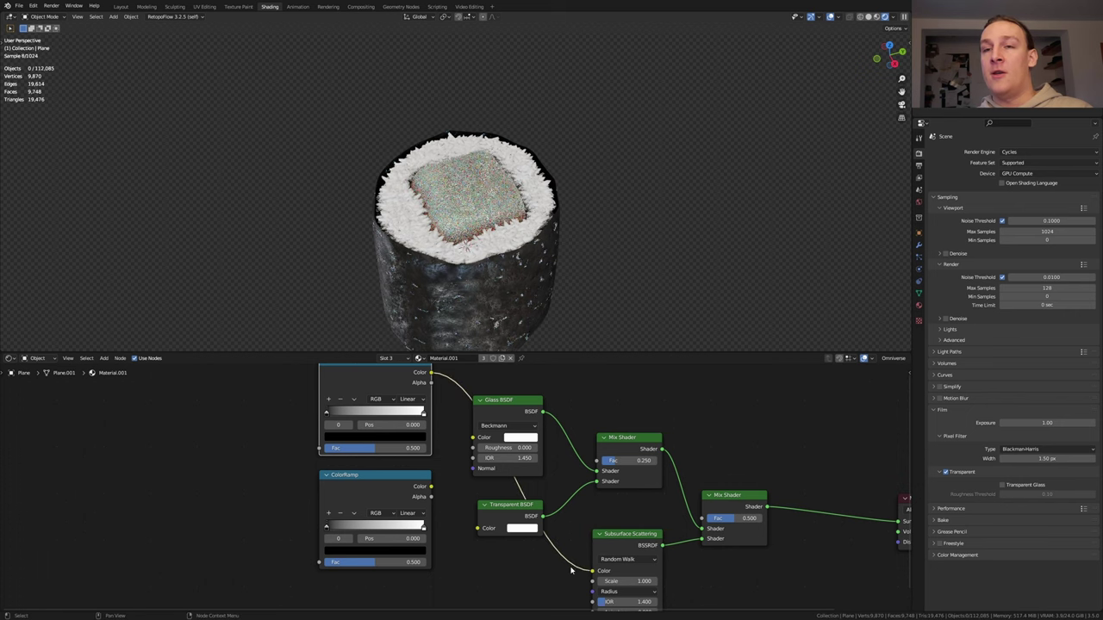
scroll(449, 442, "up", 1)
double_click(449, 442)
type("4")
key("Return")
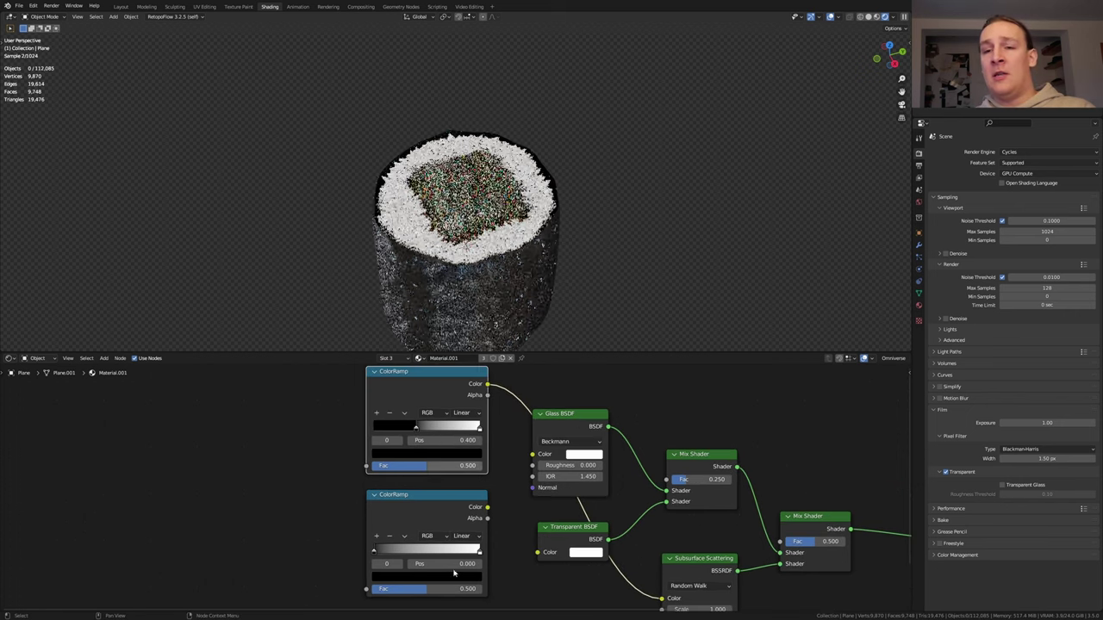
left_click(443, 452)
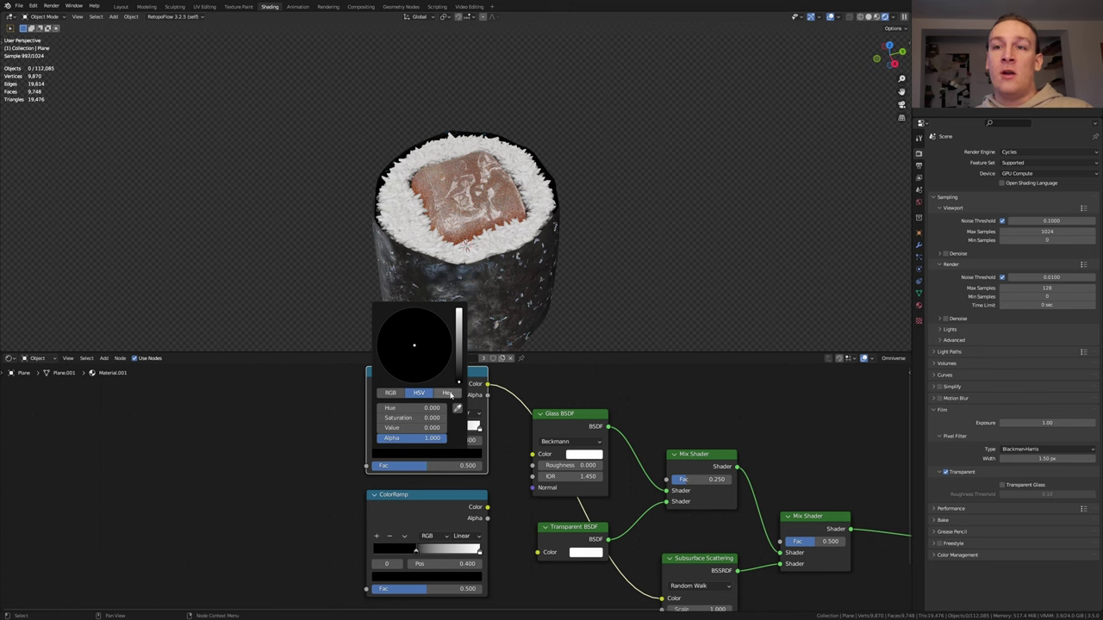
left_click(447, 393)
left_click(421, 408)
type("FFFFFF")
key("Return")
- Colour the other stops salmon BC695B, shifting the lower ramp's toward peach, then select its white stop
scroll(420, 408, "up", 2)
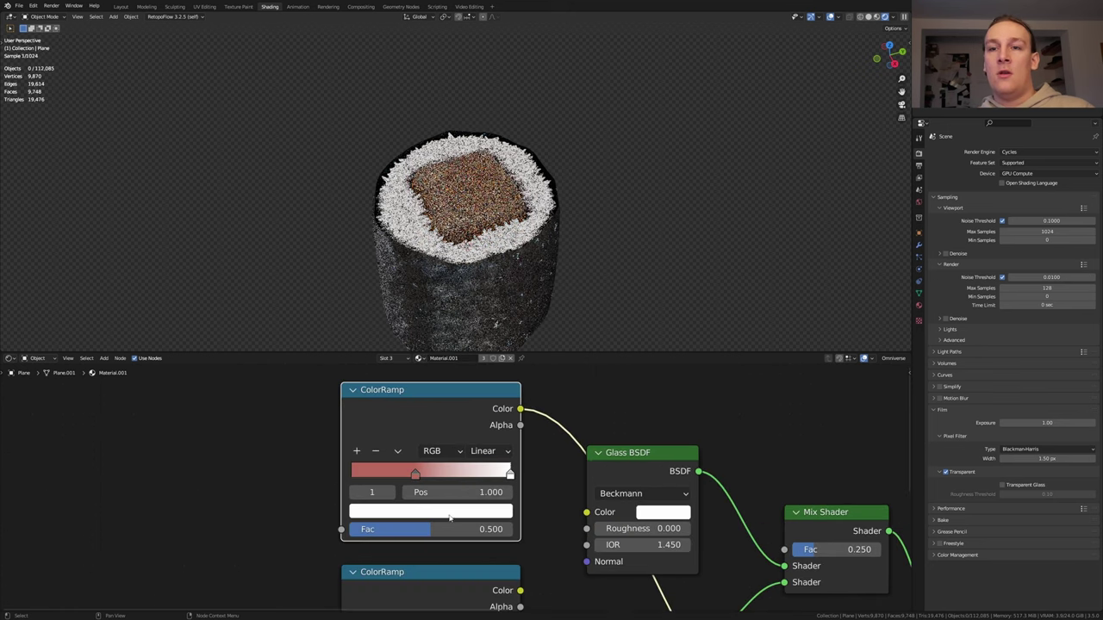
left_click(431, 512)
left_click(433, 444)
type("BC695B")
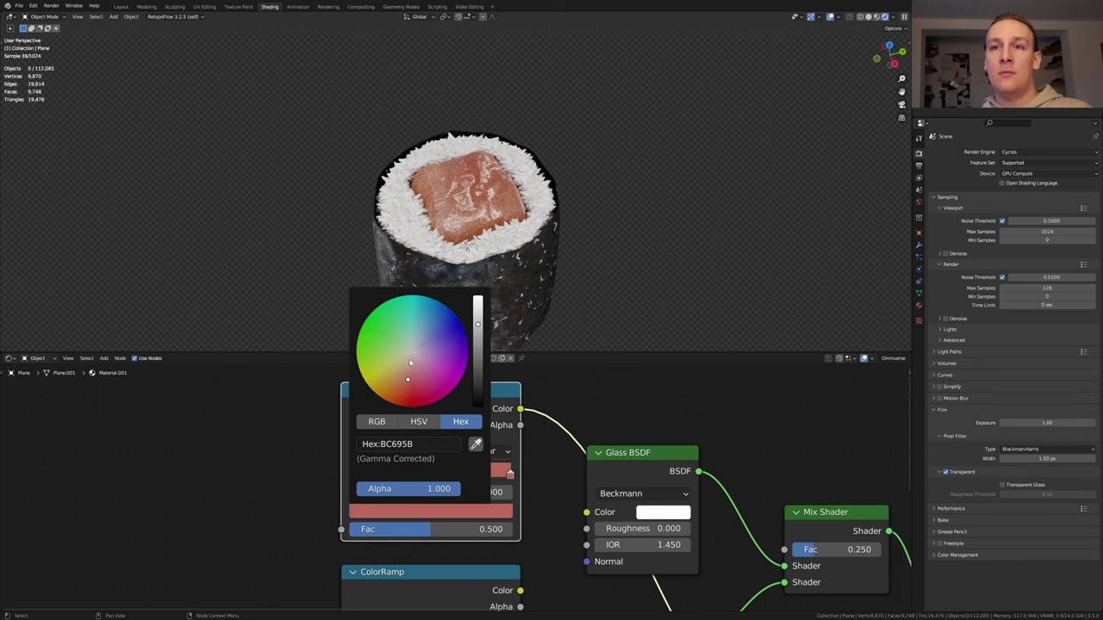
key("Return")
scroll(395, 548, "down", 4, "shift")
left_click(395, 548)
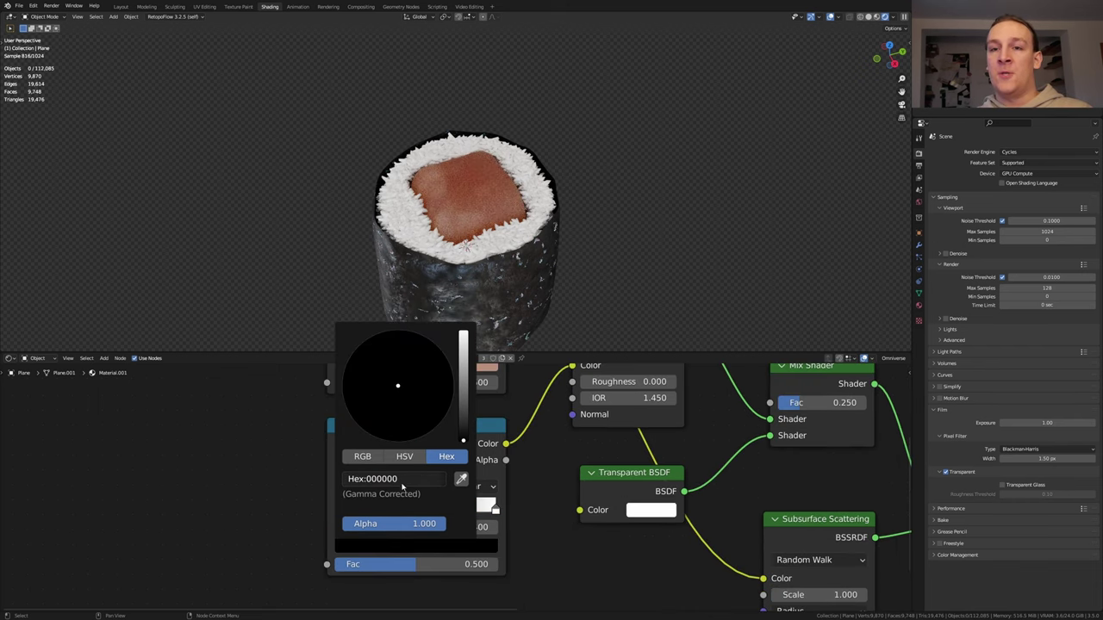
left_click(401, 479)
type("BC695B")
key("Return")
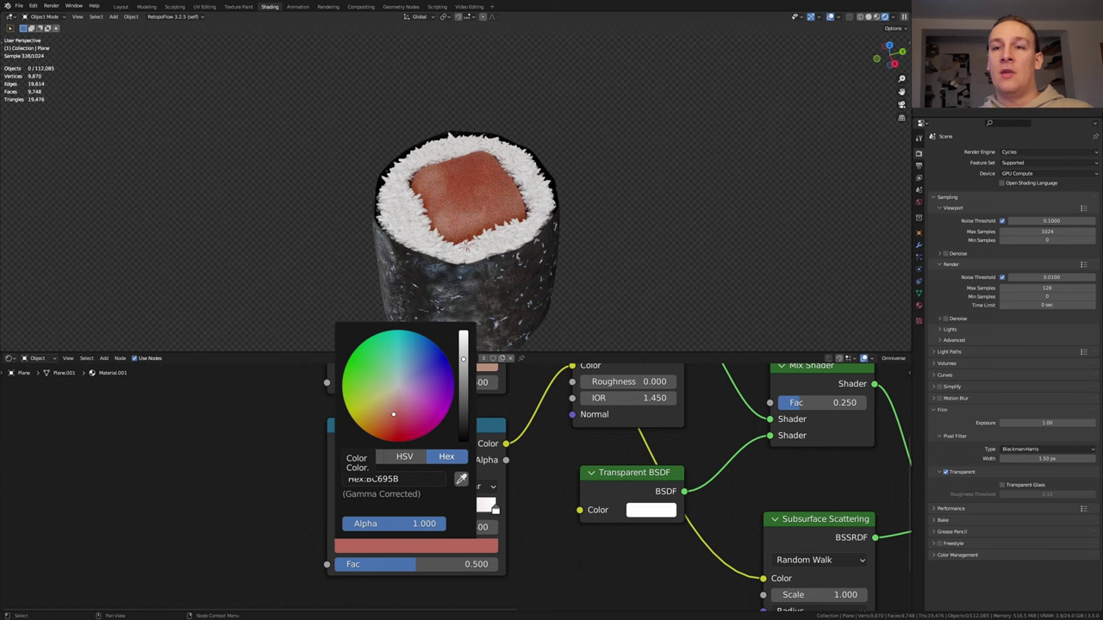
left_click_drag(393, 414, 386, 411)
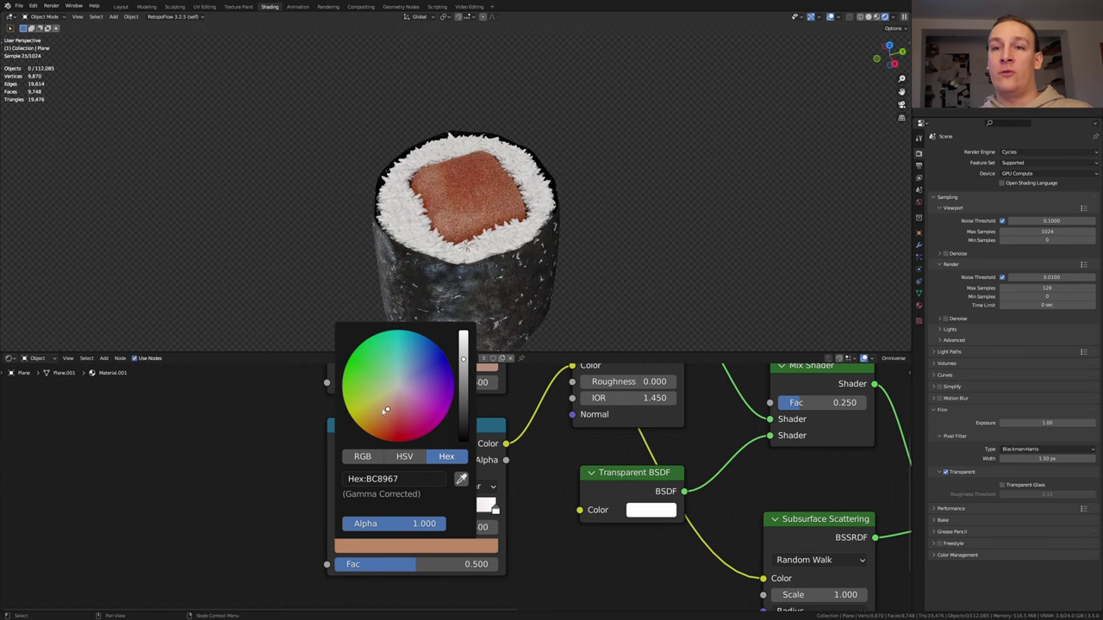
left_click(494, 509)
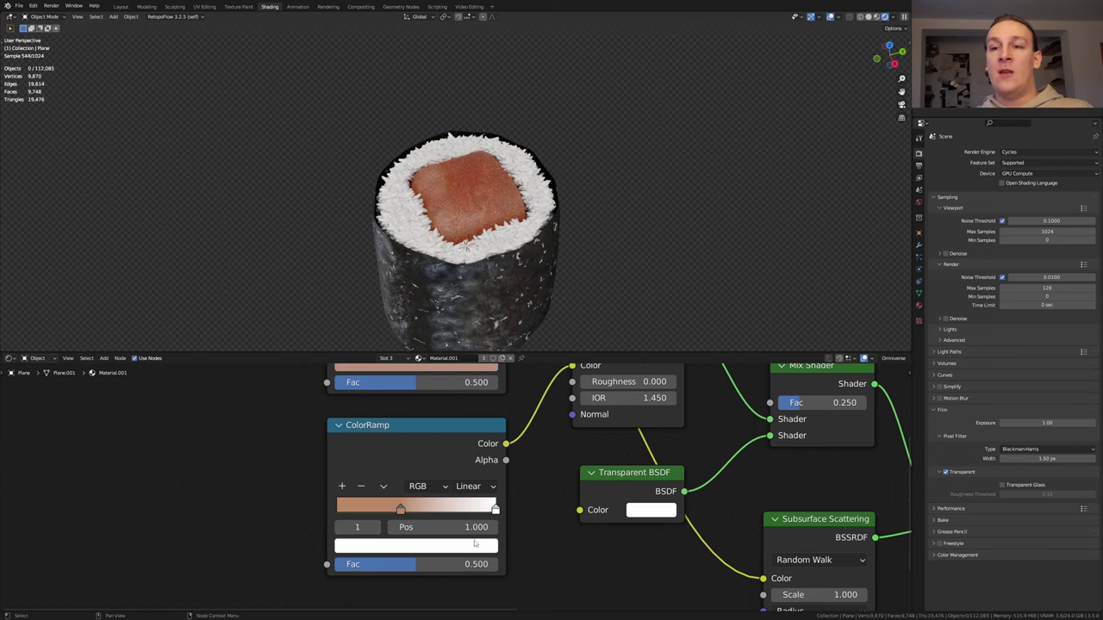
left_click(474, 543)
- Add a Mix node feeding both ColorRamps and the Glass BSDF roughness
scroll(682, 489, "down", 3)
left_click_drag(478, 533, 435, 484)
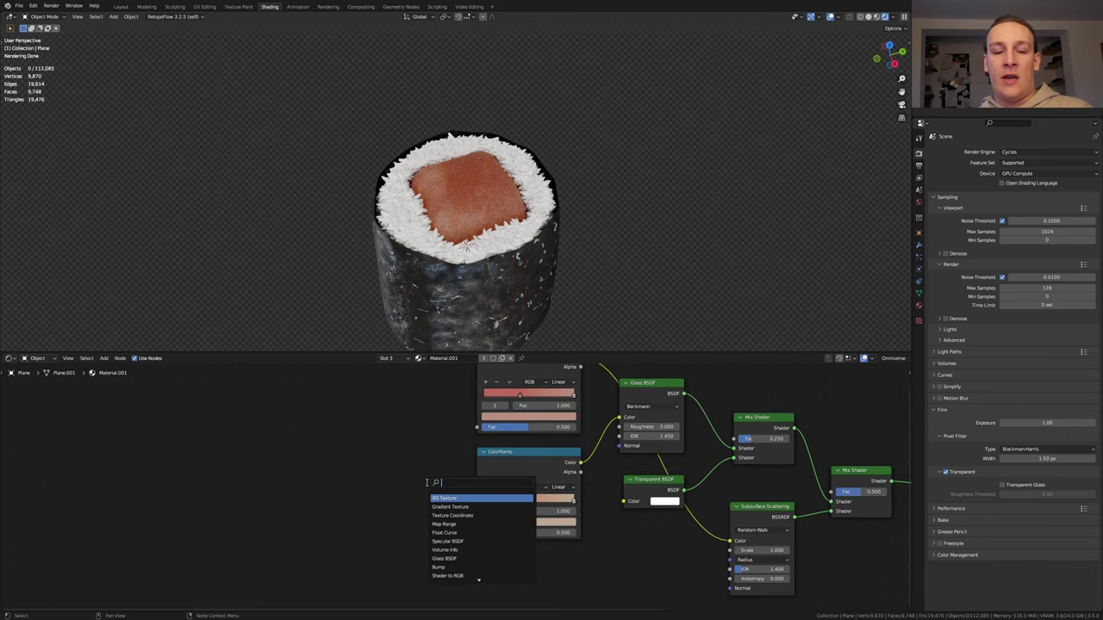
type("mi")
key("Return")
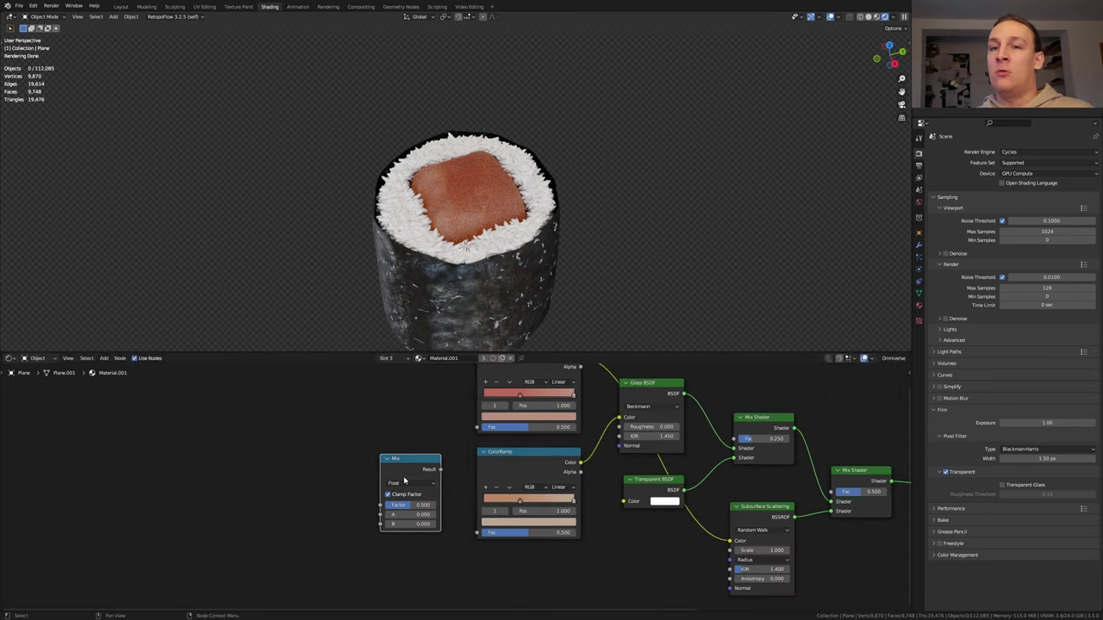
left_click(412, 487)
left_click_drag(441, 469, 481, 429)
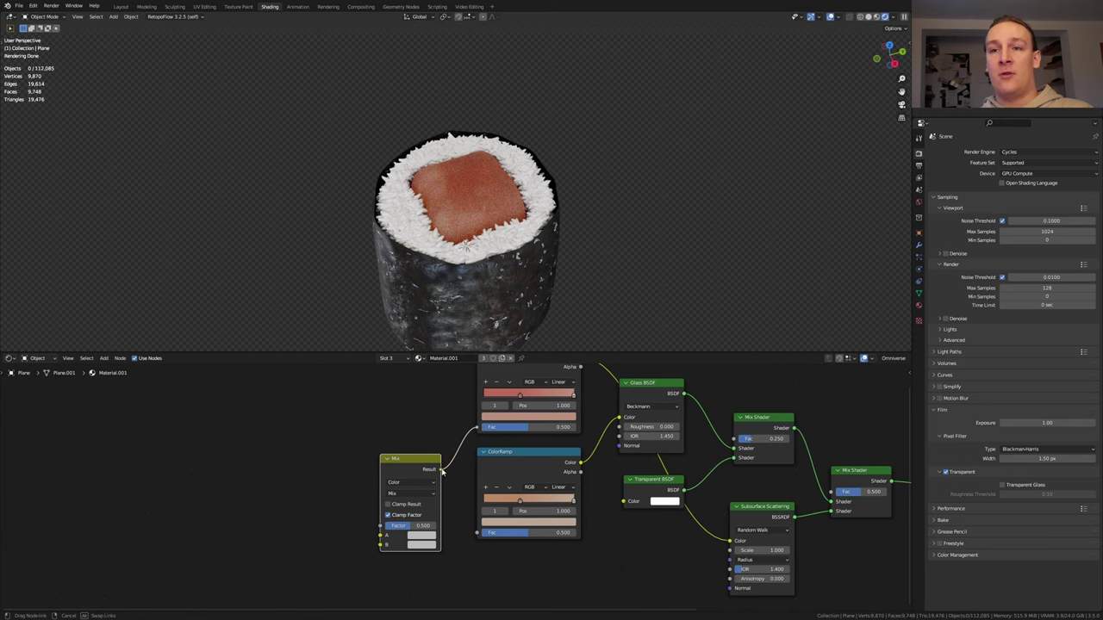
left_click_drag(441, 471, 479, 533)
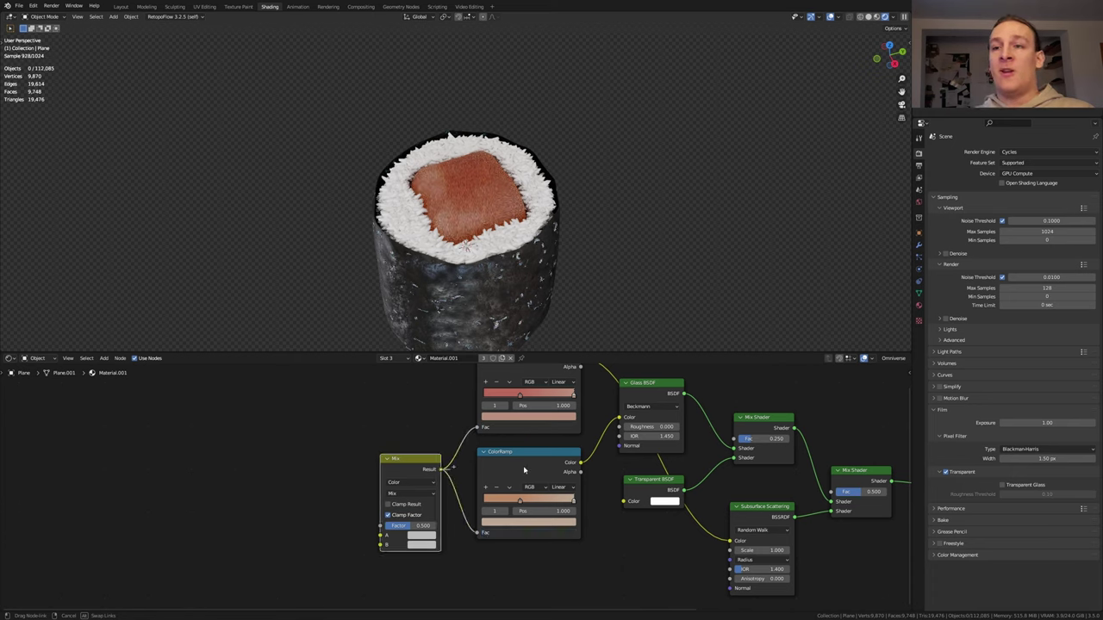
left_click_drag(523, 469, 627, 425)
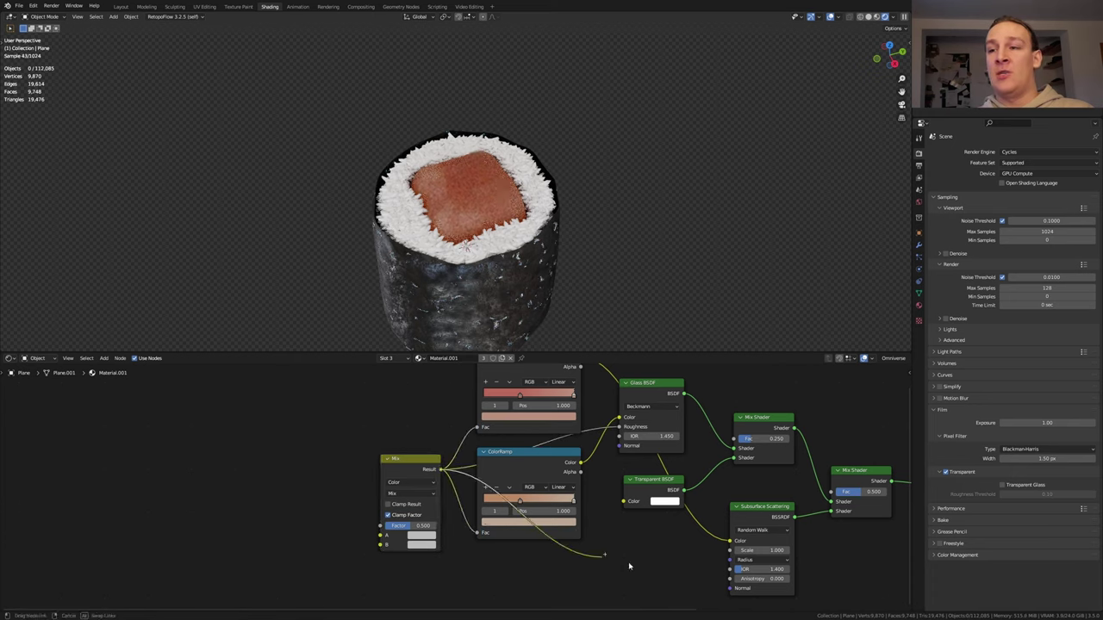
- Drive the Mix factor with a Wave Texture at Scale 4.88
middle_click_drag(339, 439, 403, 428)
key("shift+a")
type("wa")
left_click(423, 451)
left_click(337, 443)
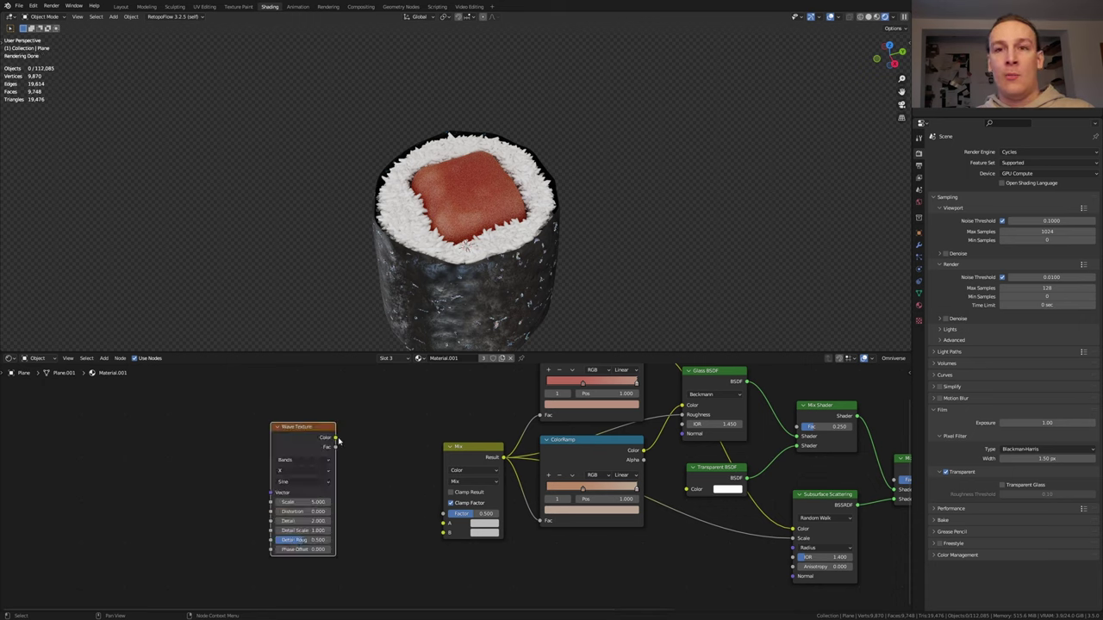
left_click_drag(336, 439, 445, 522)
scroll(445, 522, "up", 2)
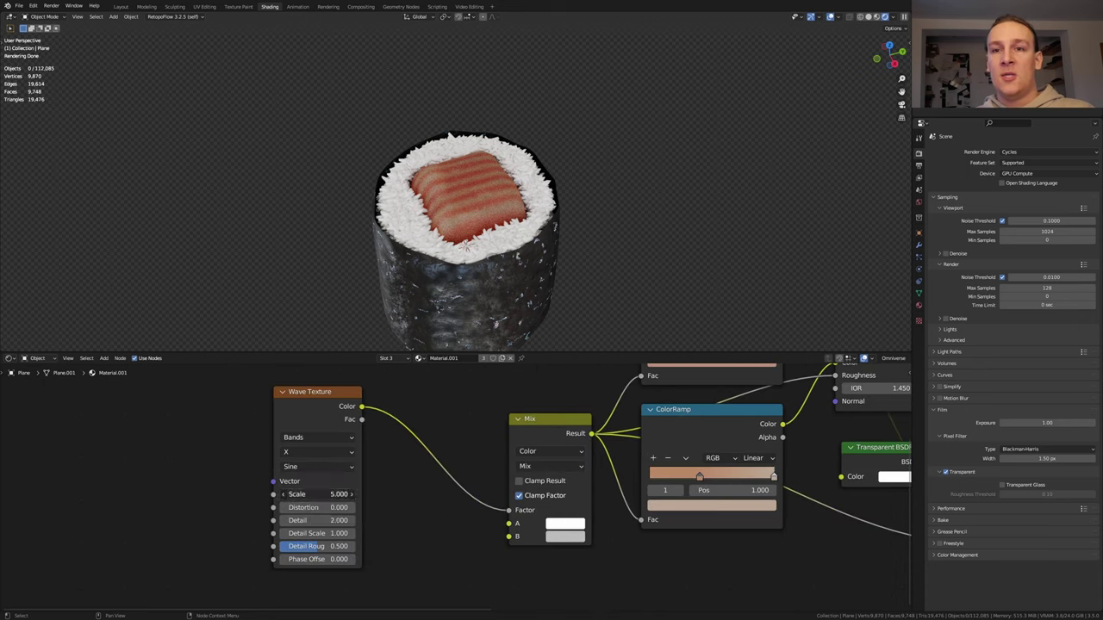
double_click(331, 494)
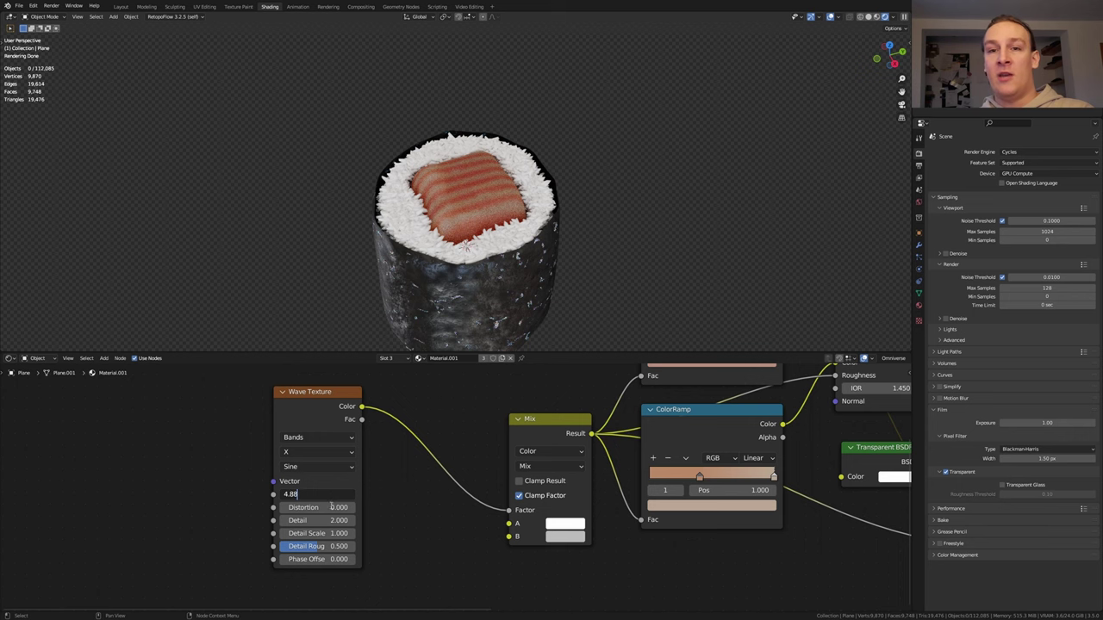
type("4.88")
key("Return")
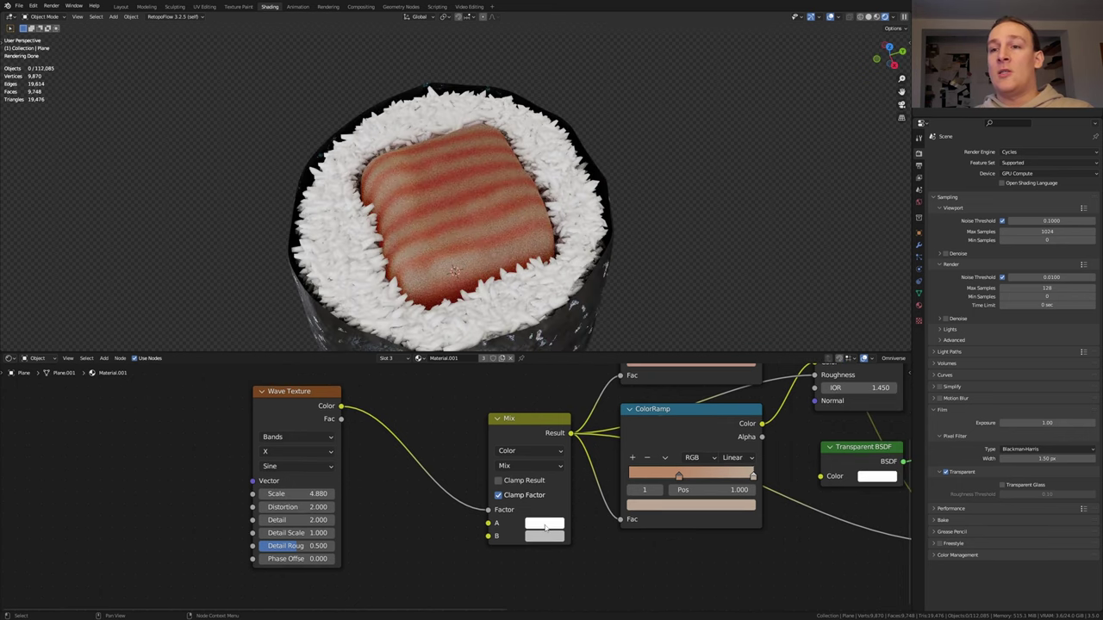
- Set the Mix colours to black and white and the wave profile to Saw
left_click(545, 527)
left_click_drag(627, 397, 627, 448)
left_click(552, 537)
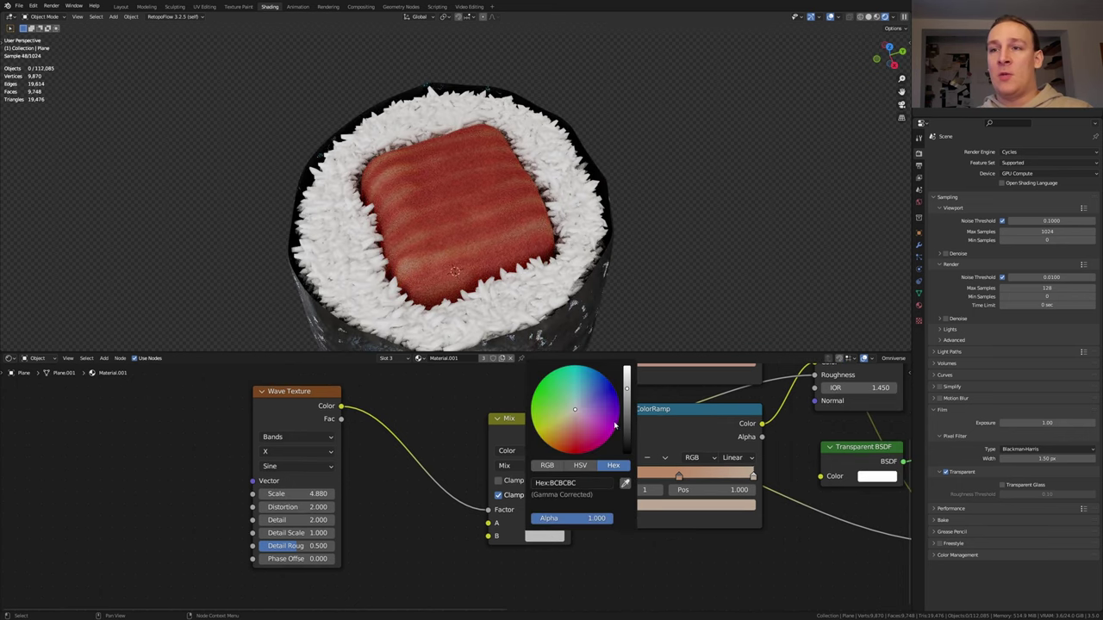
left_click_drag(627, 389, 627, 367)
middle_click_drag(290, 466, 292, 535)
left_click(425, 493)
left_click(425, 518)
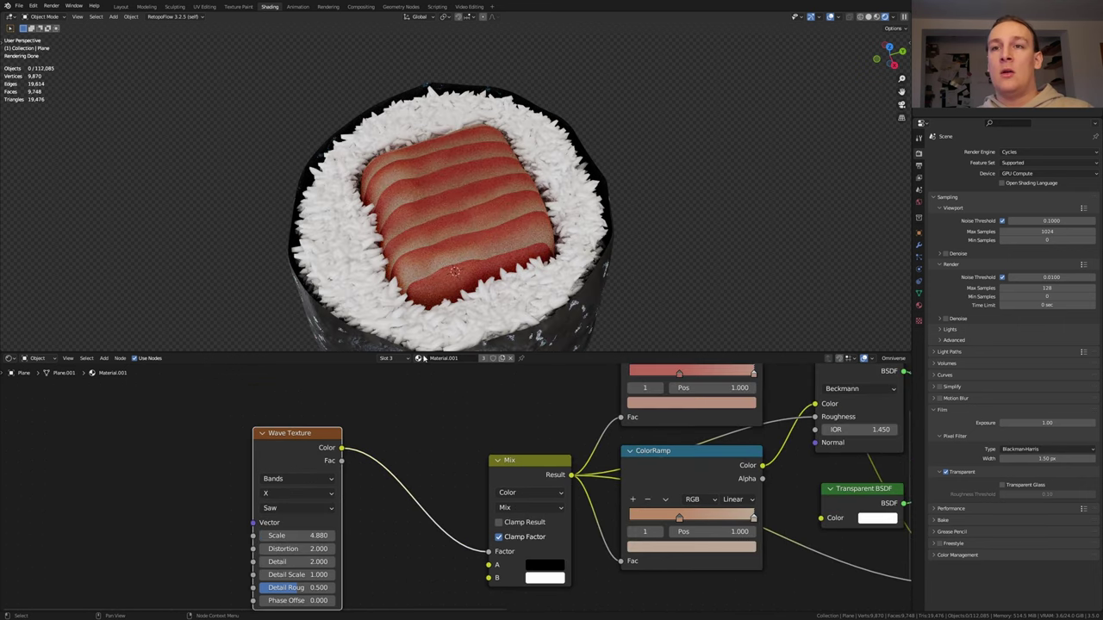
left_click(418, 358)
- Replace the rice's Principled BSDF with a Mix Shader feeding the material output
scroll(553, 397, "up", 1)
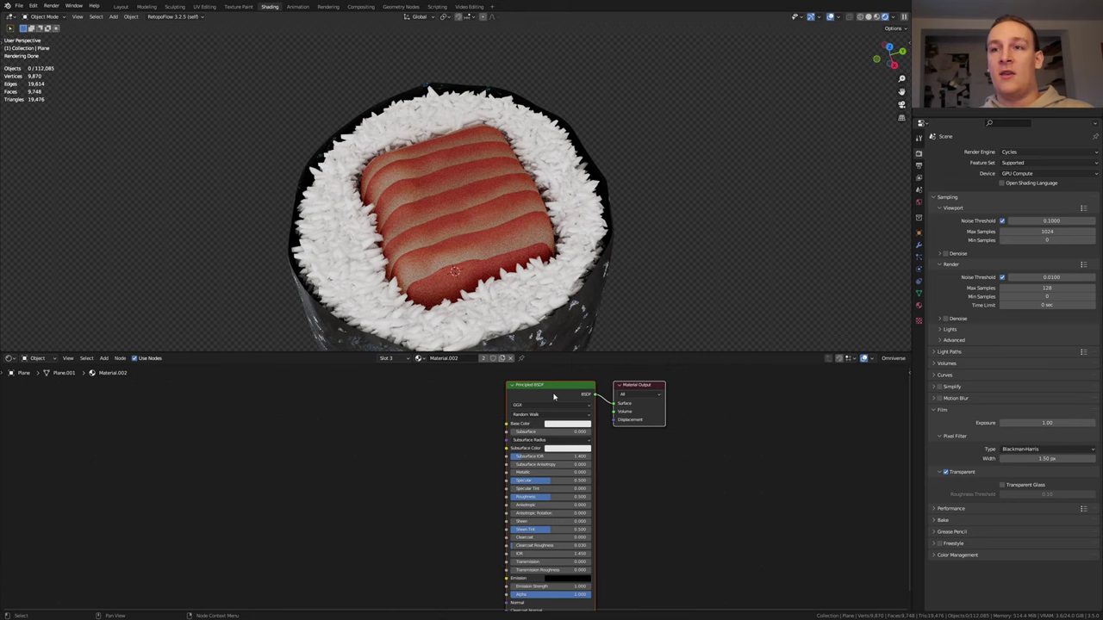
left_click(557, 395)
key("x")
key("shift+a")
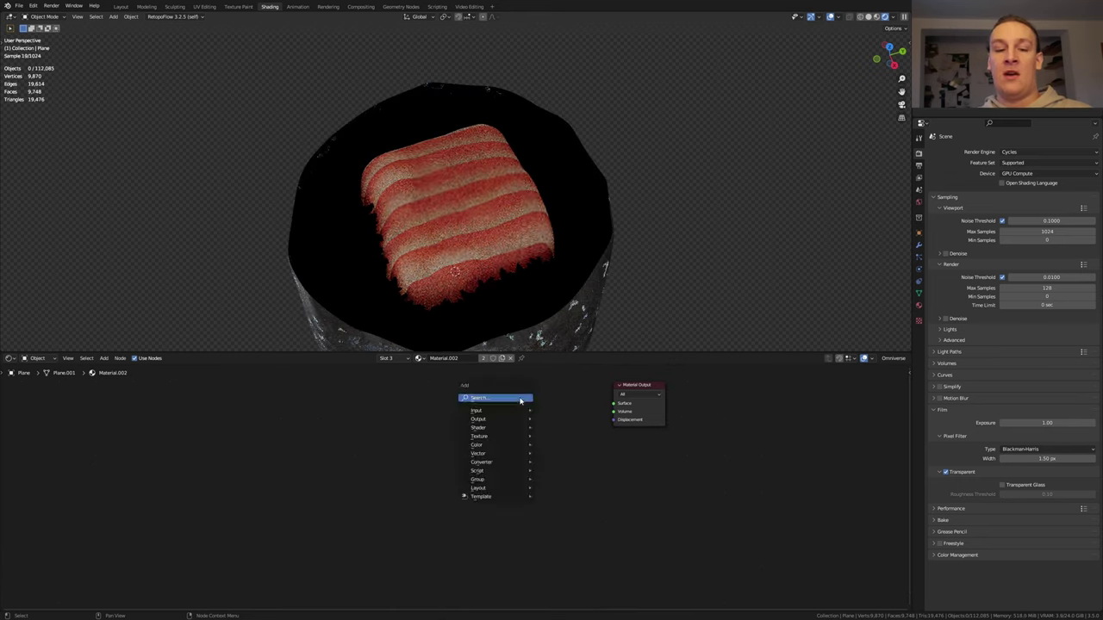
key("Escape")
key("ctrl+z")
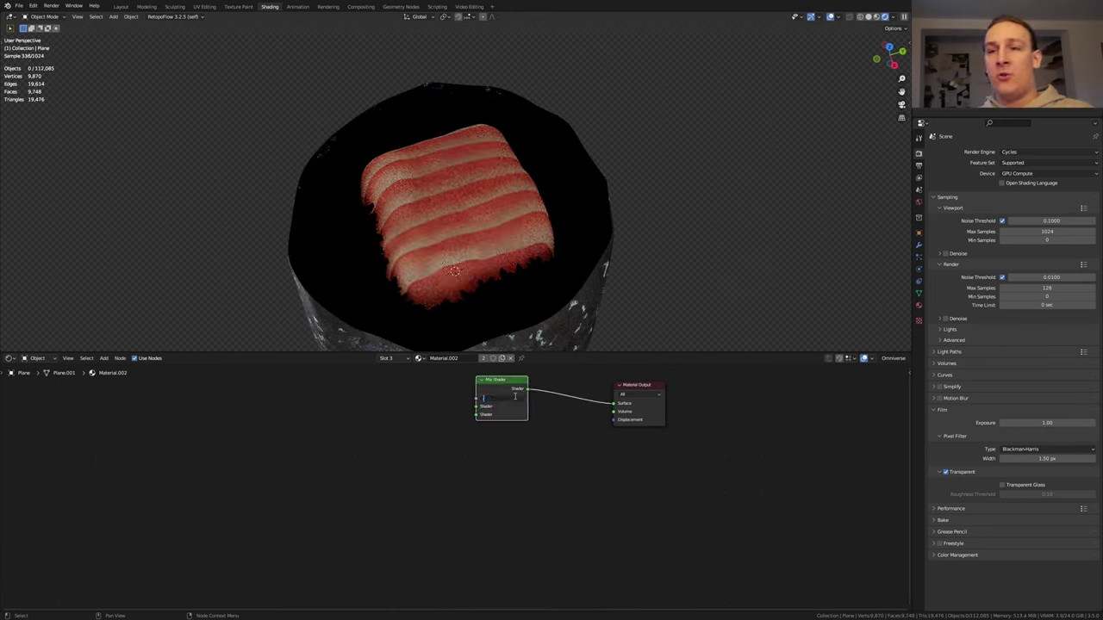
middle_click_drag(515, 399, 572, 458)
- Add Subsurface Scattering and Glass BSDF (roughness 0.25) into the Mix Shader's inputs
key("shift+a")
type("s")
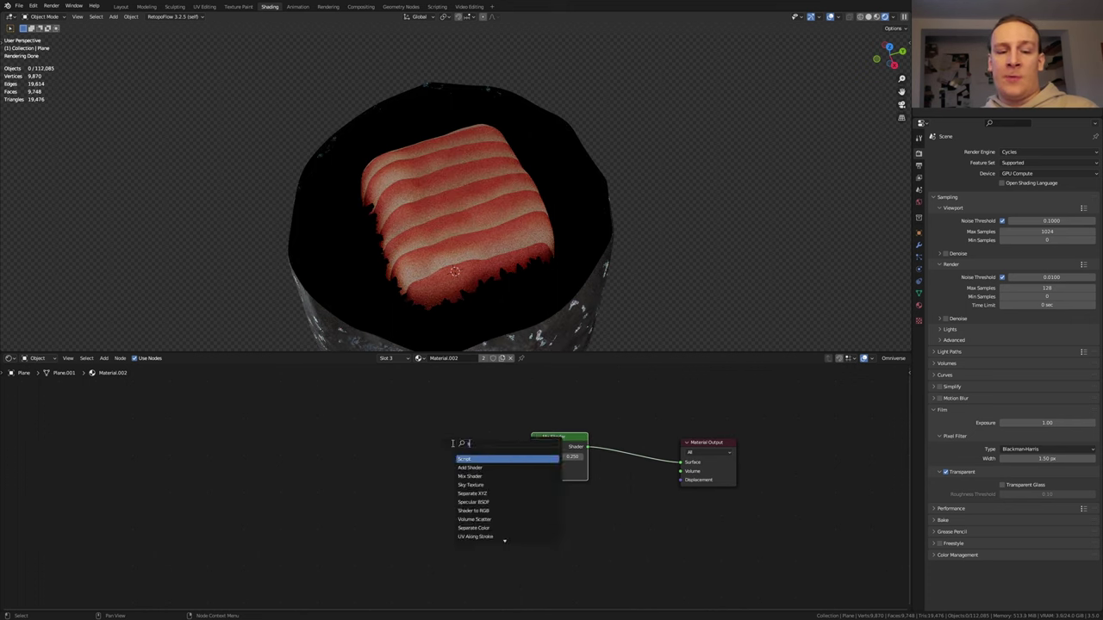
type("ub")
key("Return")
left_click_drag(532, 456, 479, 461)
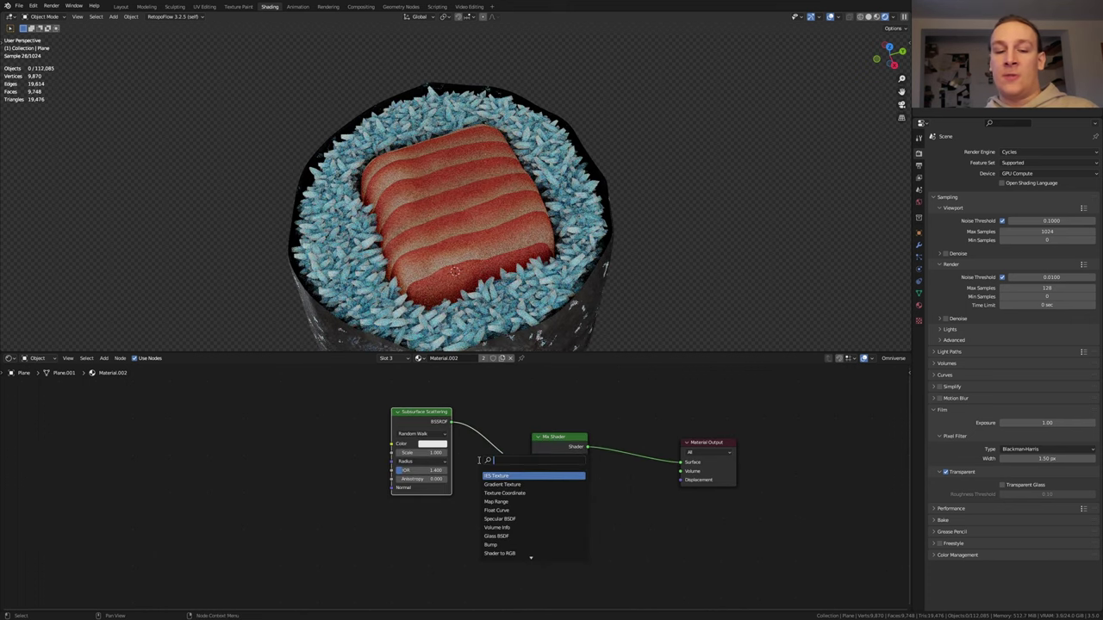
type("g")
left_click(497, 493)
double_click(456, 504)
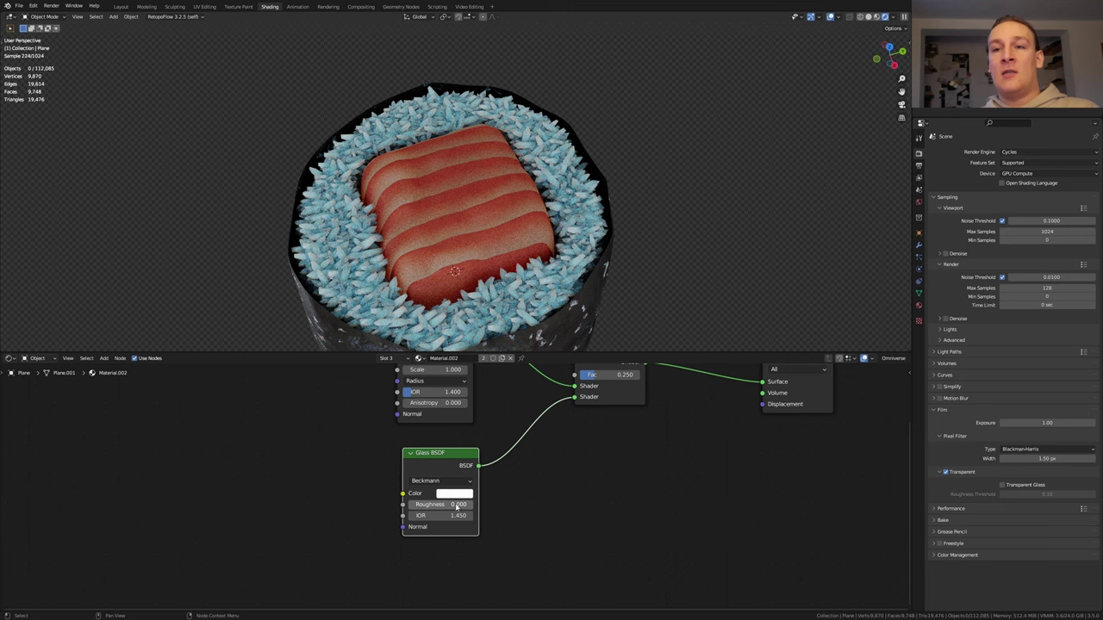
type(".25")
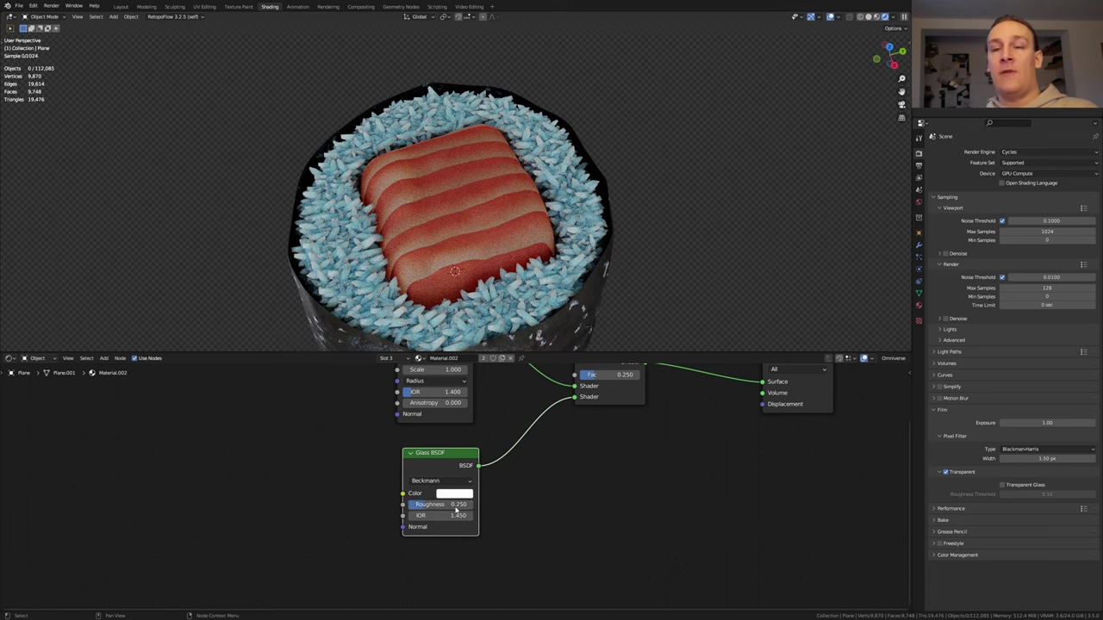
key("Return")
- Feed a local-only Ambient Occlusion node into the subsurface node and save the file
middle_click_drag(311, 400, 380, 450)
key("shift+a")
type("am")
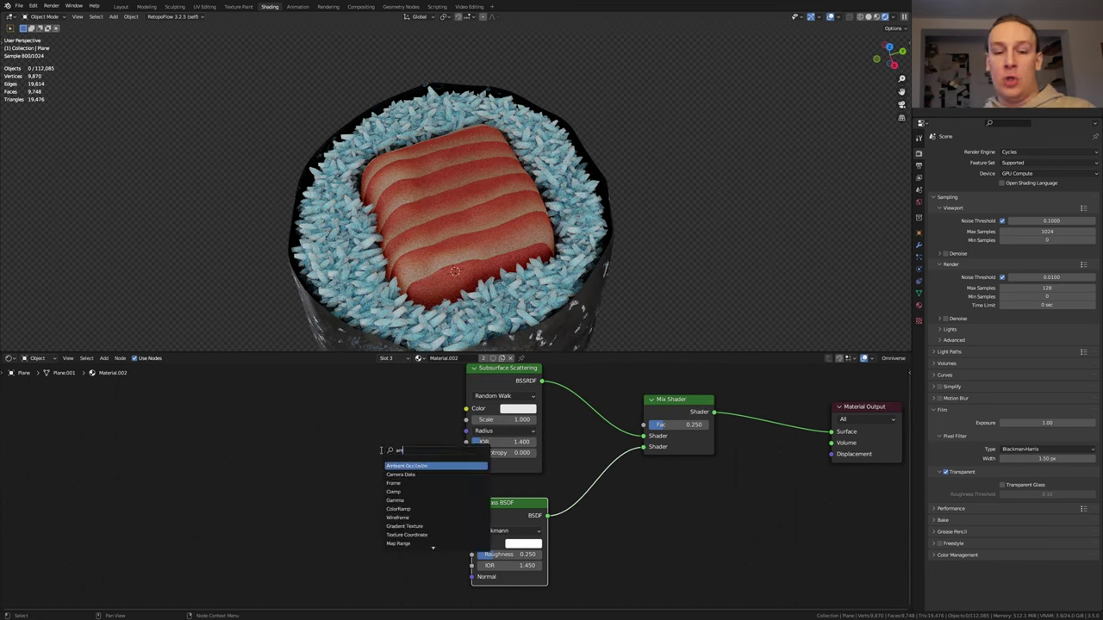
key("Return")
left_click(382, 450)
left_click_drag(386, 421, 425, 451)
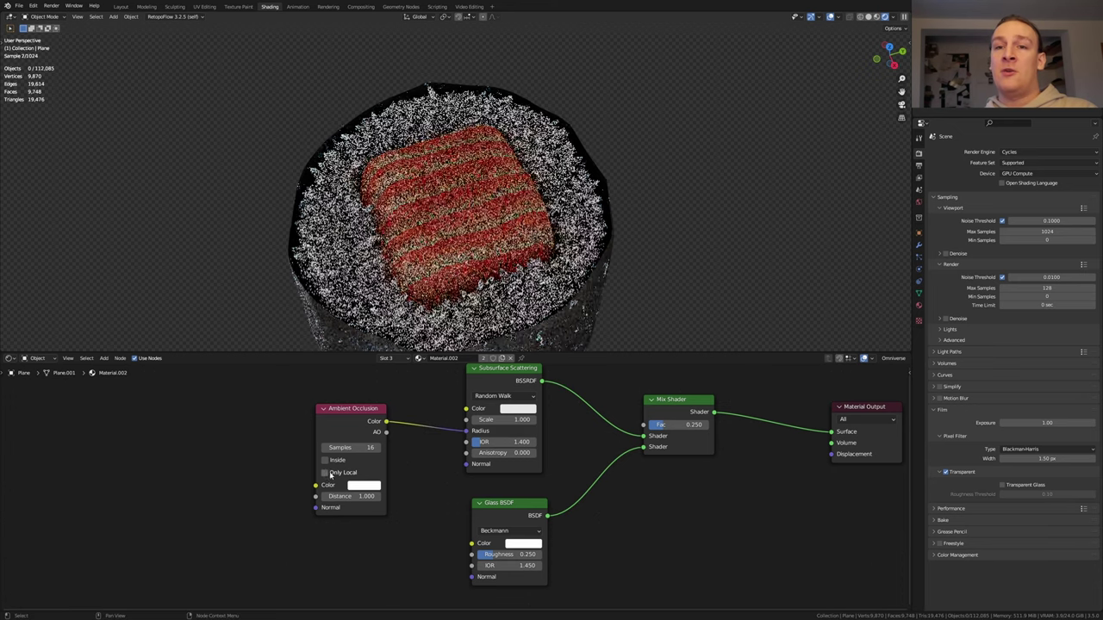
left_click(325, 473)
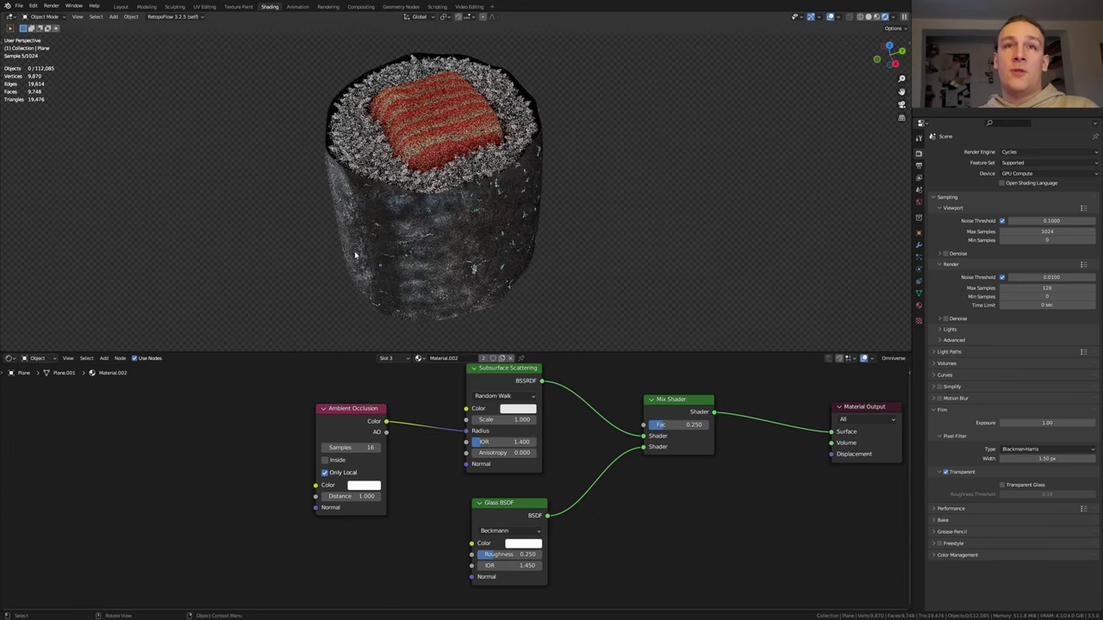
key("ctrl+s")
- In Layout front view, add a cube and flatten it to 0.1 on Z
left_click(121, 7)
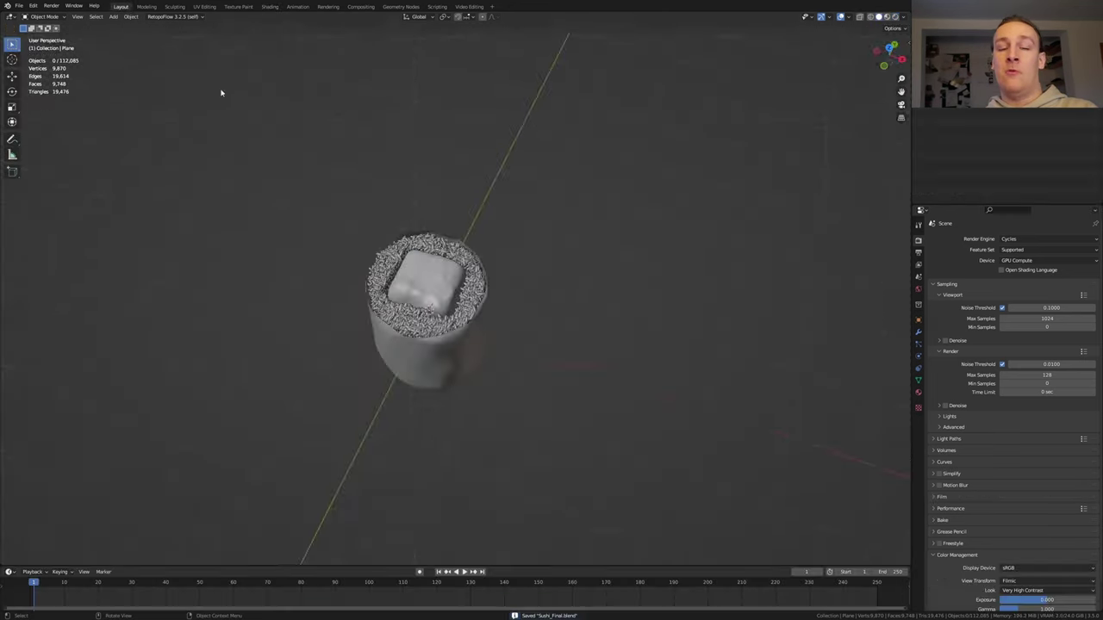
key("KP_1")
key("shift+a")
mouse_move(508, 416)
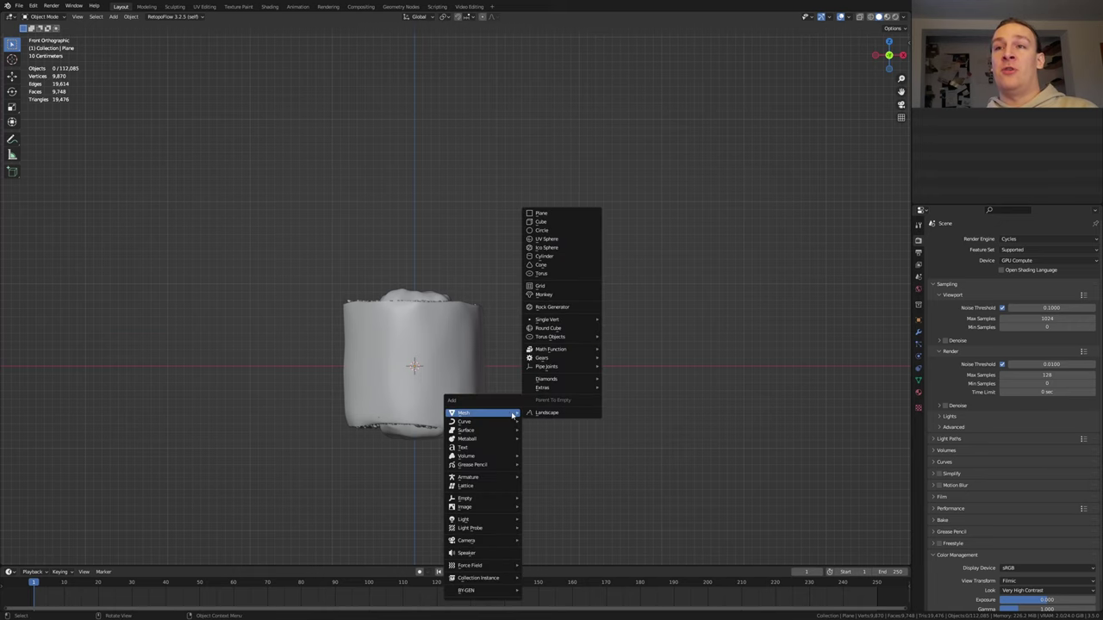
left_click(578, 222)
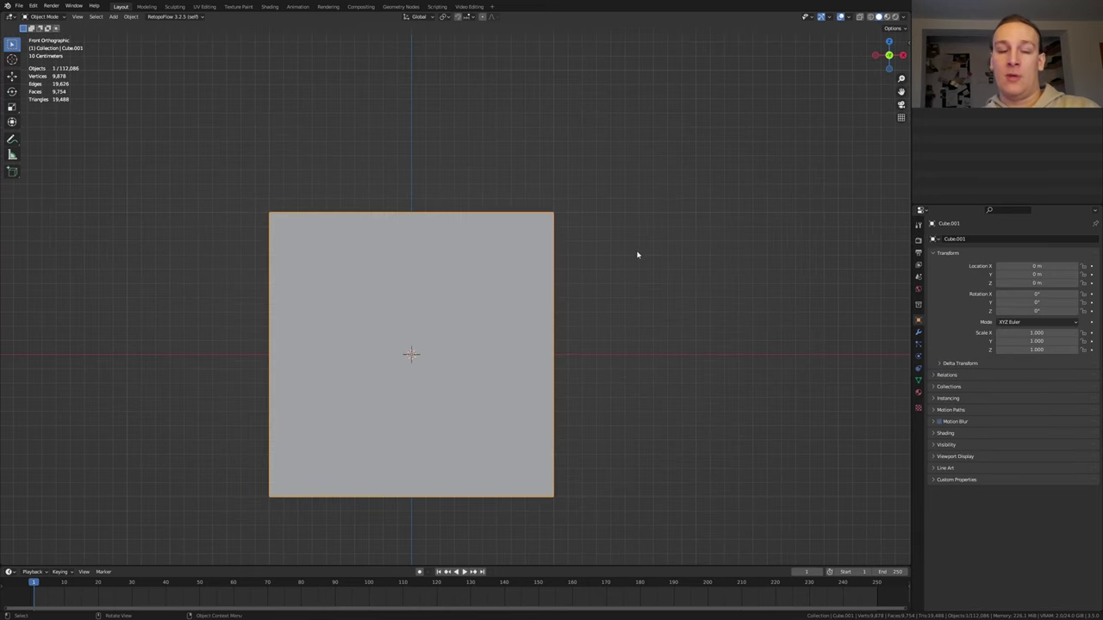
key("s")
key("z")
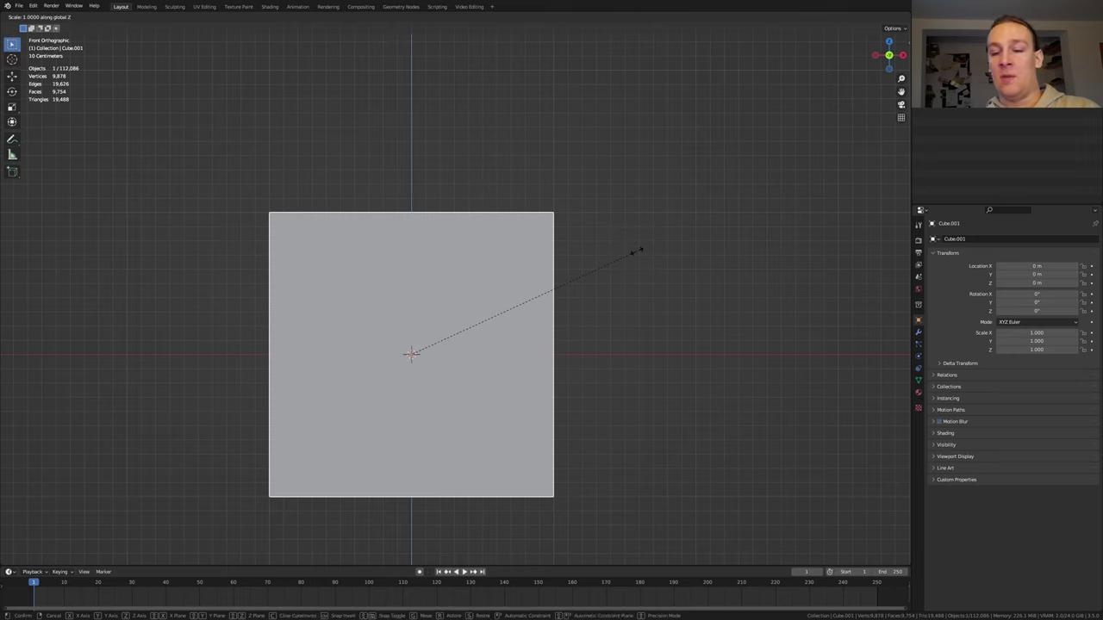
type(".1")
key("Return")
- Lower the slab beneath the sushi roll, widen it horizontally, and apply its scale
key("g")
key("z")
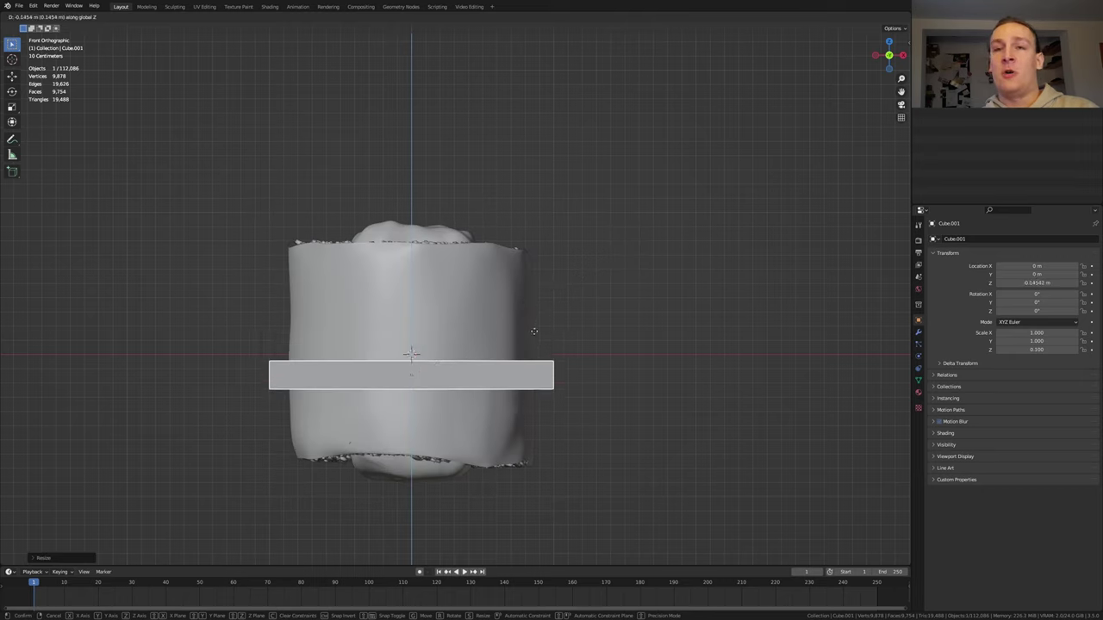
left_click(561, 464)
key("s")
key("shift+z")
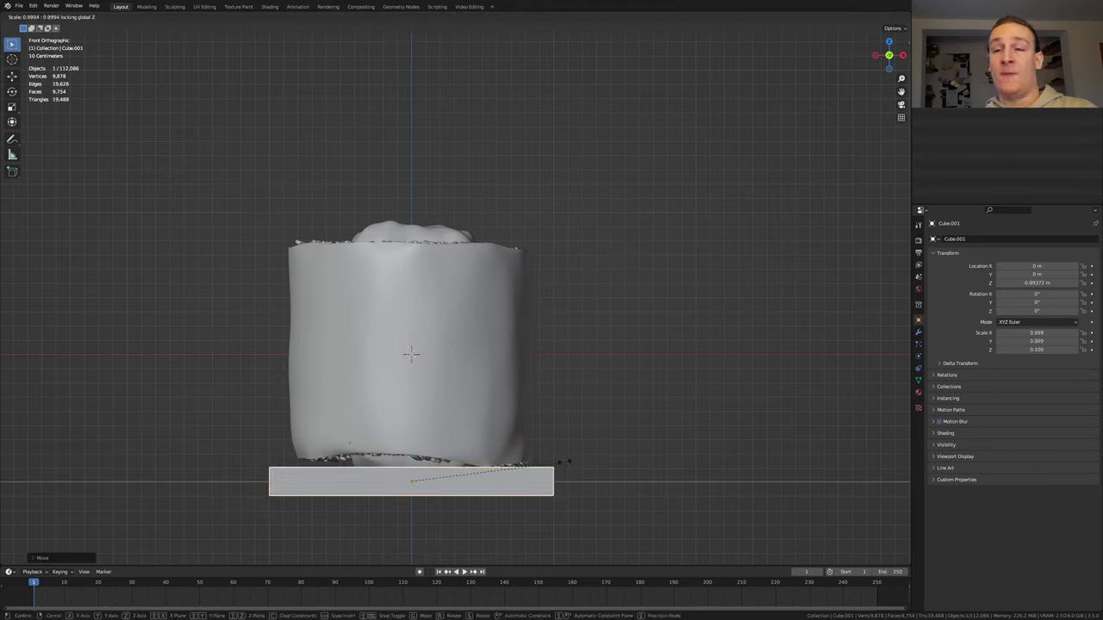
left_click(741, 450)
middle_click_drag(741, 450, 502, 307)
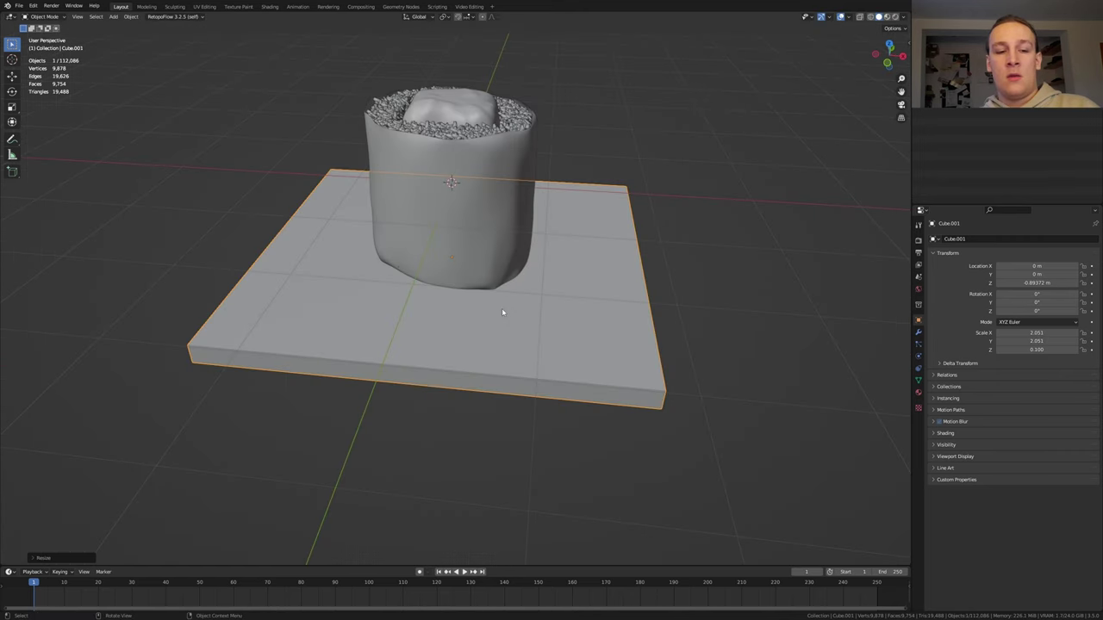
key("ctrl+a")
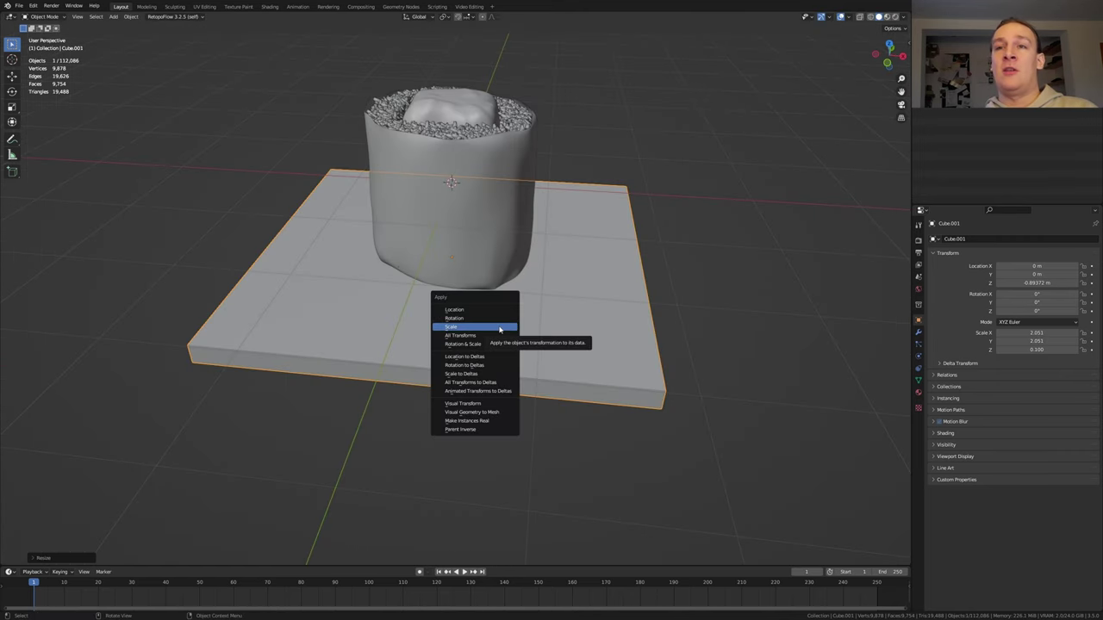
left_click(500, 327)
- Shrink the slab's top face in Edit Mode so its sides slope
key("Tab")
key("alt+a")
middle_click_drag(499, 329, 753, 312)
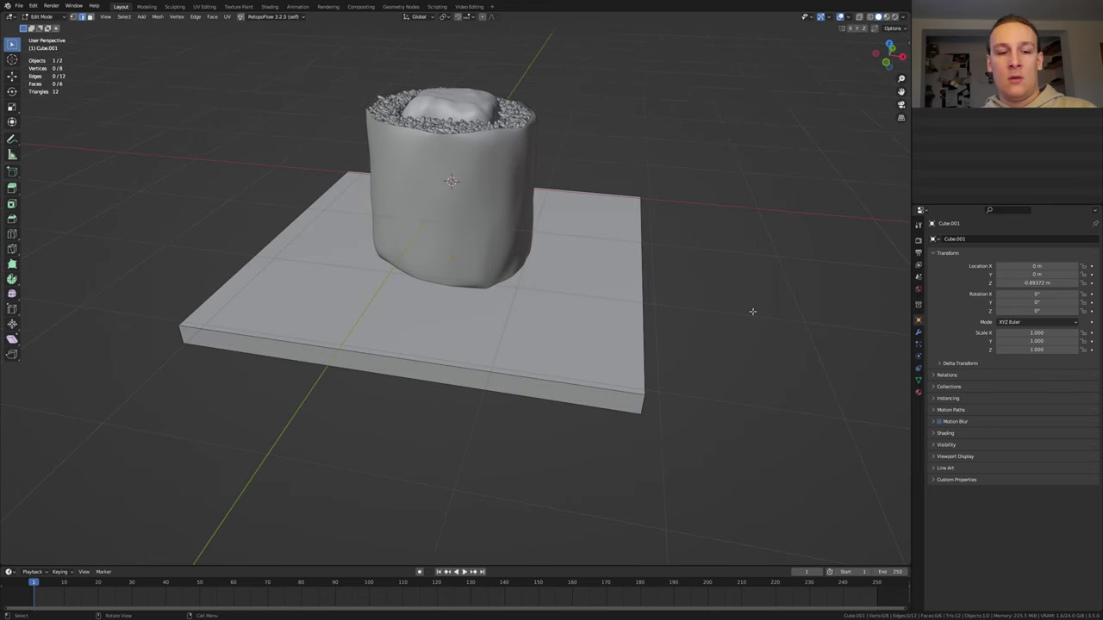
left_click(604, 301)
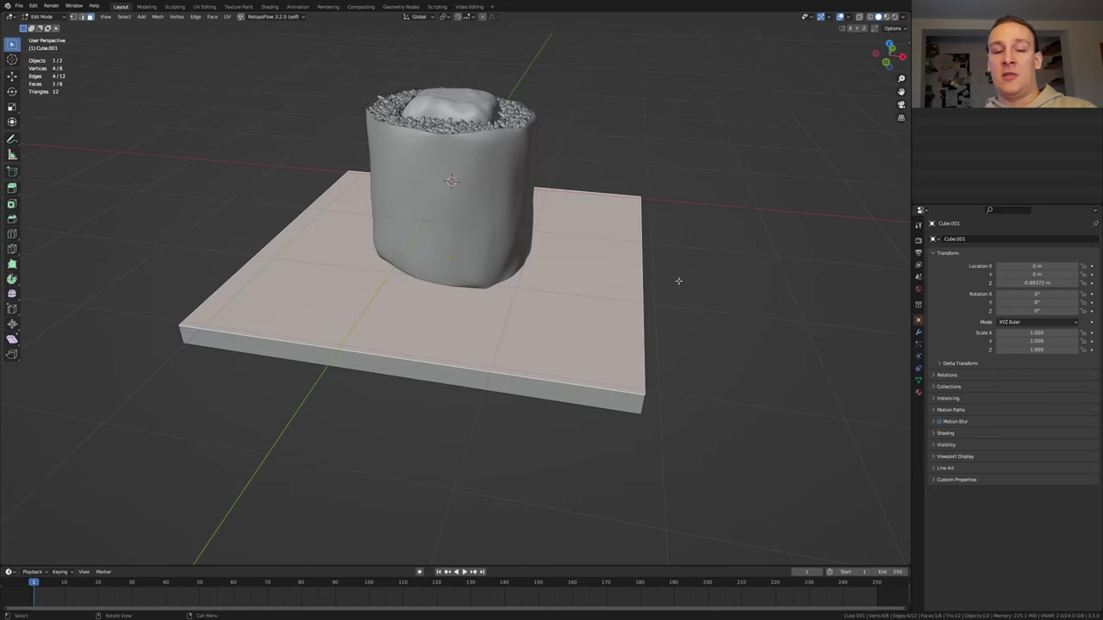
key("s")
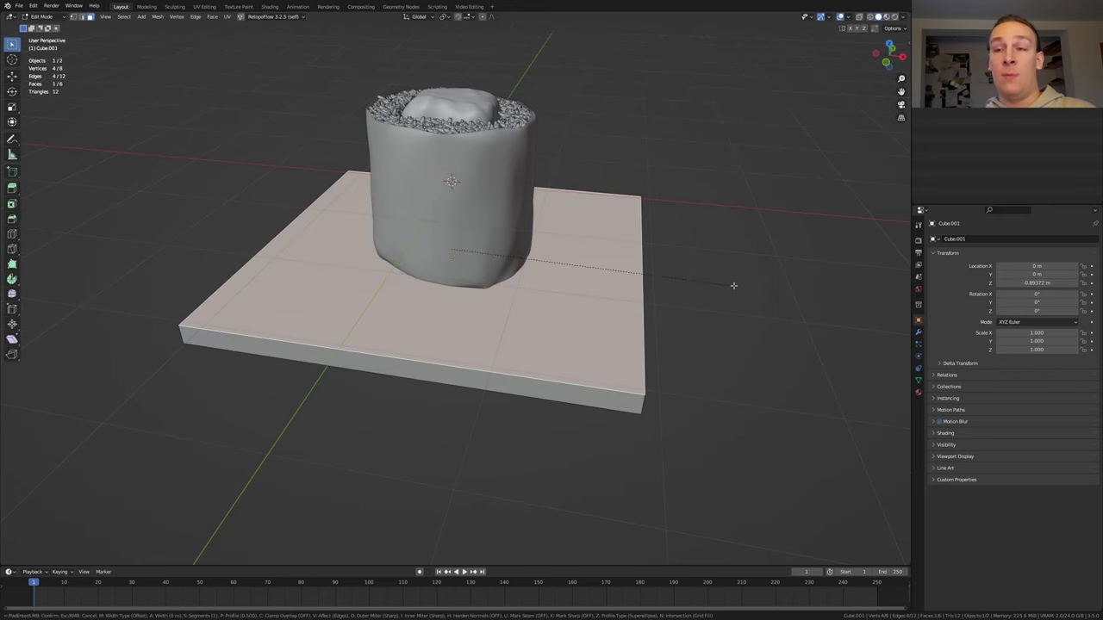
left_click(733, 288)
key("Tab")
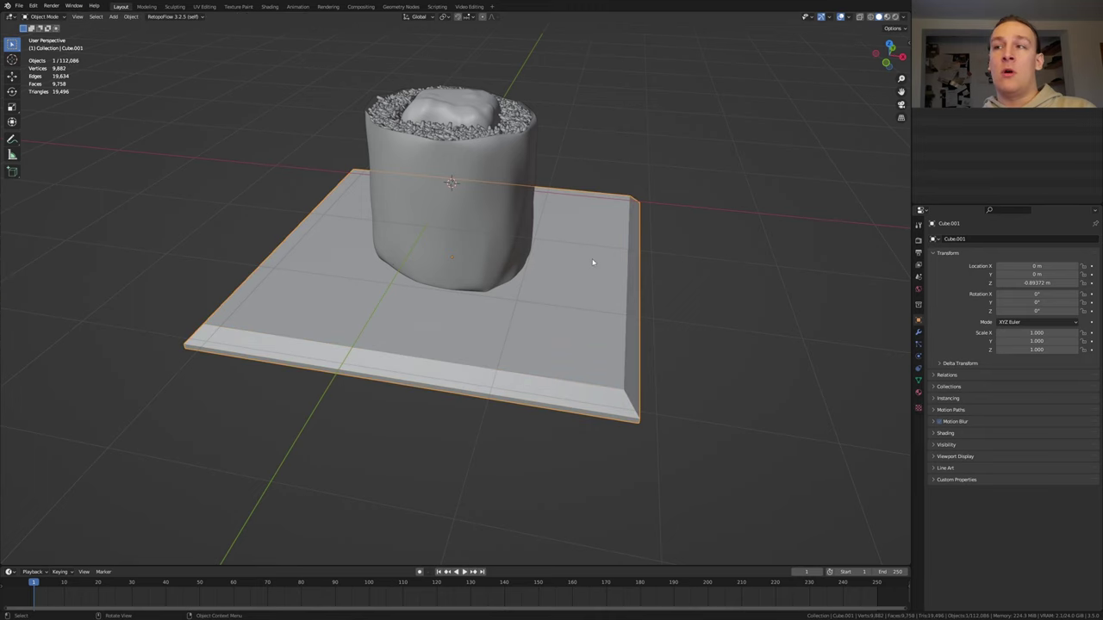
- Add a Bevel modifier (angle 0°, 3 segments) and level 3 subdivision to the slab
left_click(919, 333)
left_click(992, 240)
left_click(913, 266)
double_click(1045, 324)
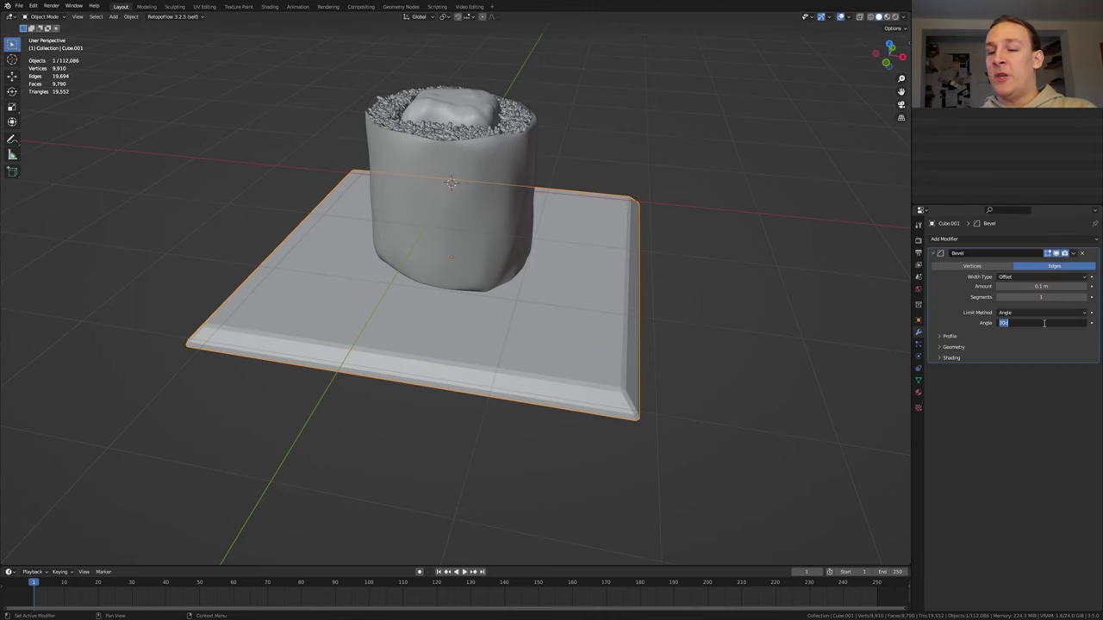
key("Return")
double_click(1036, 298)
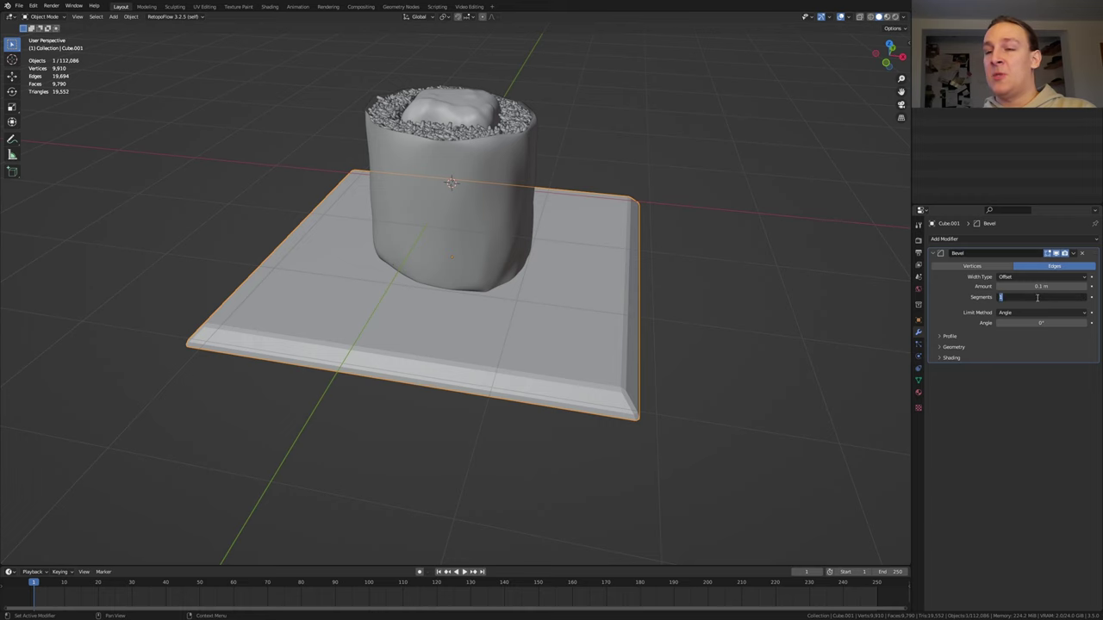
type("3")
key("Return")
key("ctrl+3")
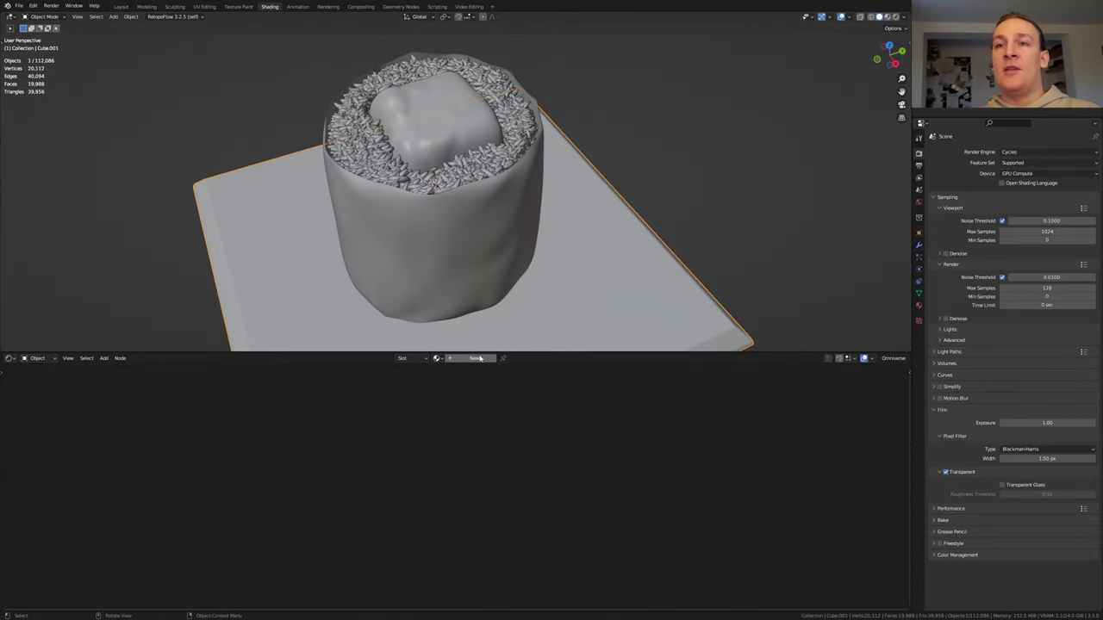
- Create the plate material, switch to rendered view, and feed a Mix node (B black) into Base Color
left_click(476, 358)
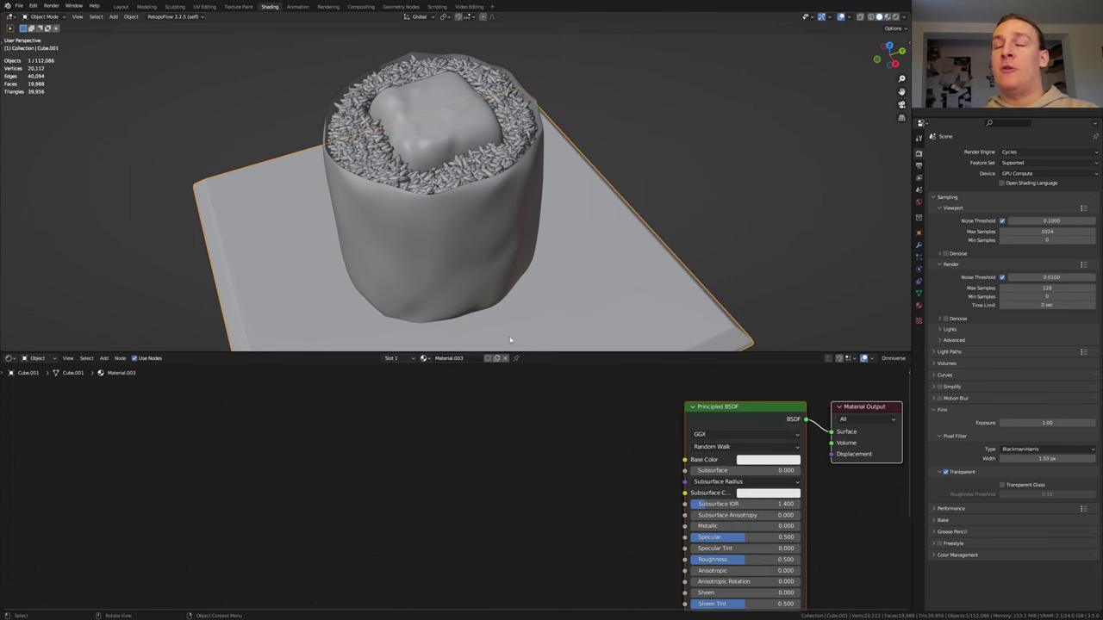
left_click(896, 16)
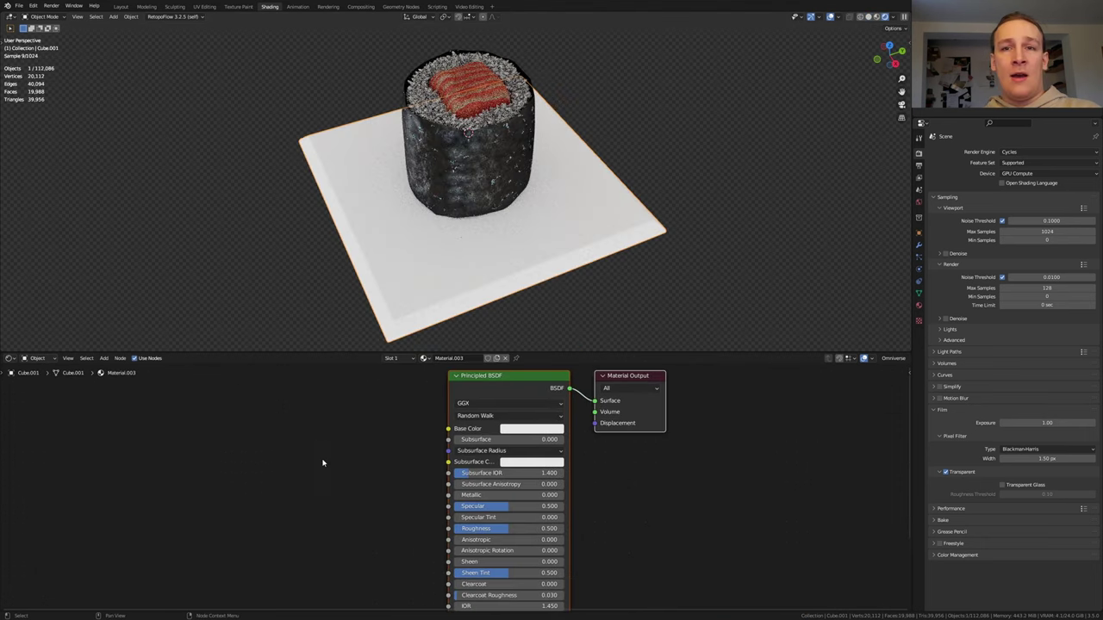
key("shift+a")
left_click(344, 453)
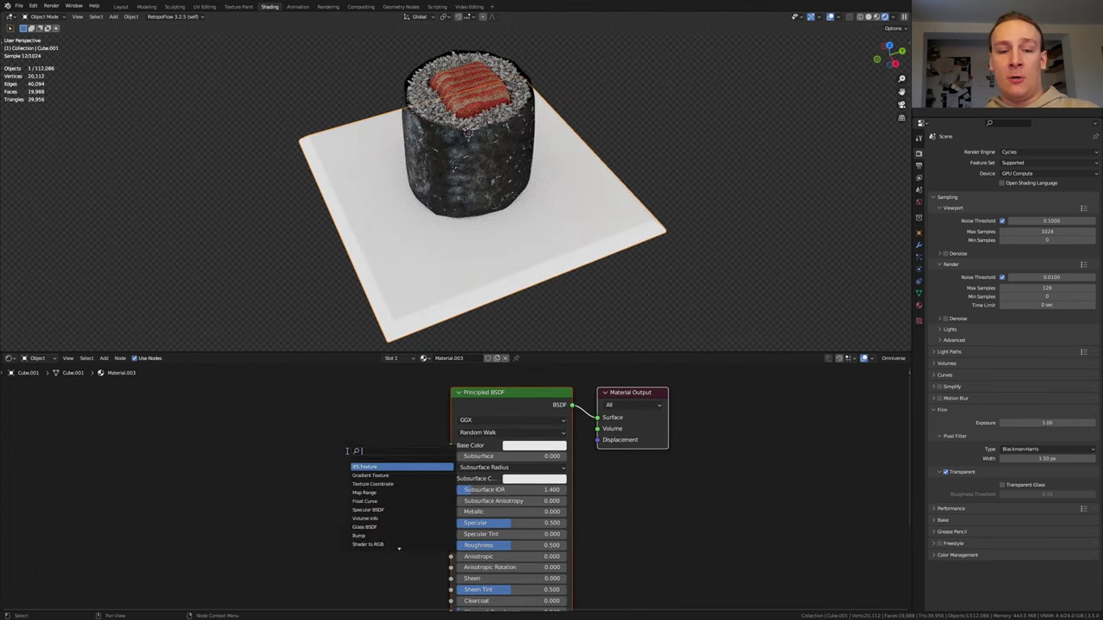
type("mix")
key("Return")
left_click(330, 491)
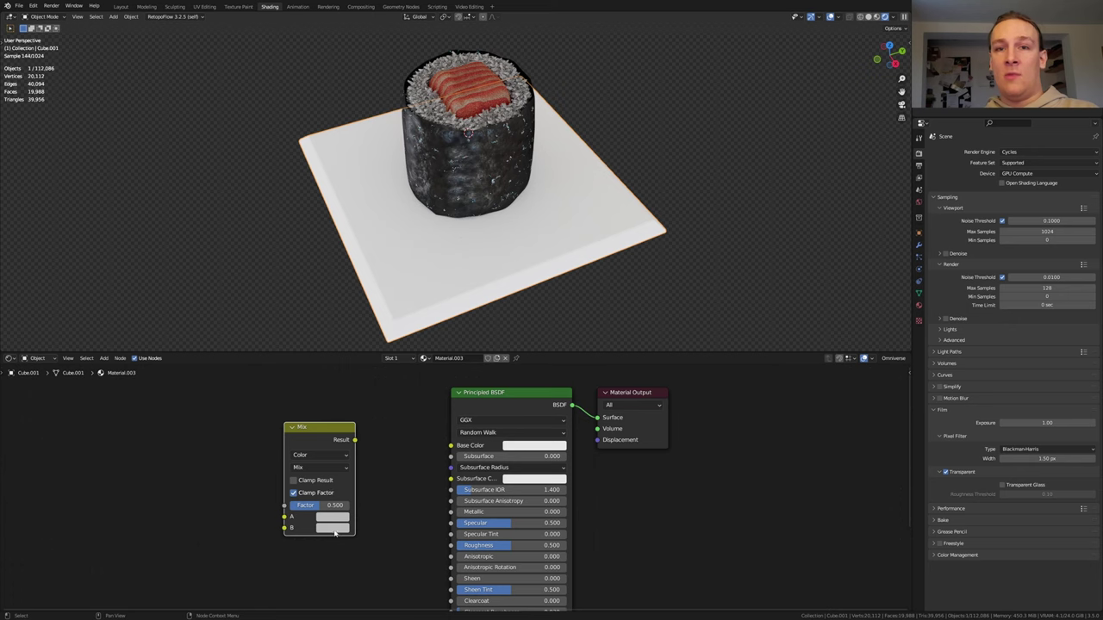
left_click(335, 528)
left_click_drag(340, 502, 310, 502)
left_click_drag(353, 440, 450, 445)
- Adjust the shader's Roughness and chain a duplicated Mix node into the first Mix
middle_click_drag(507, 546, 499, 462)
left_click(499, 462)
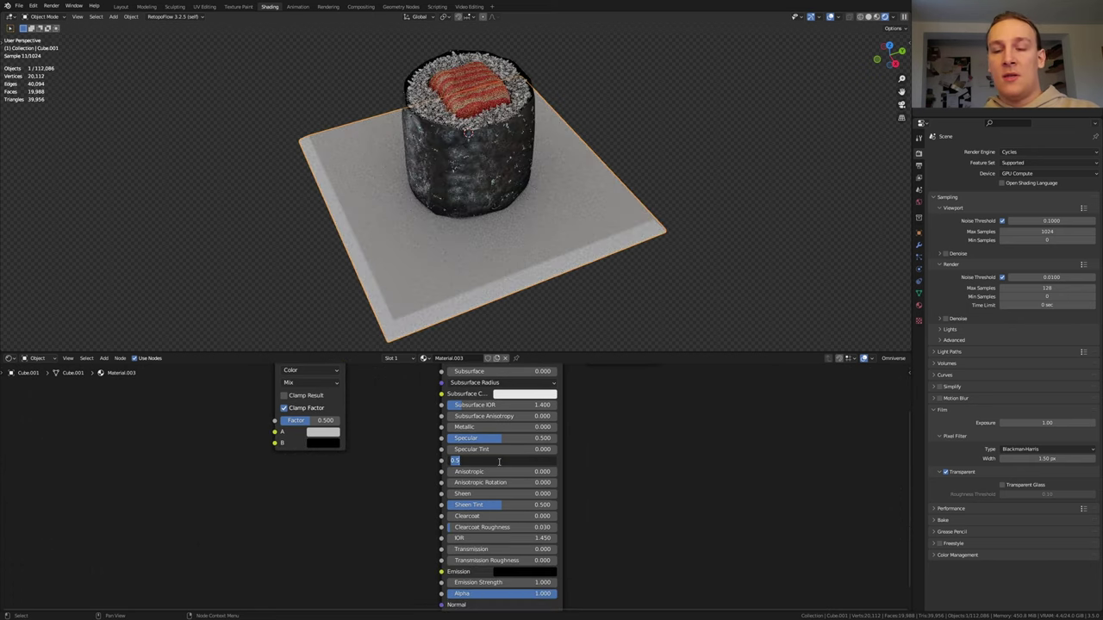
key("Return")
scroll(499, 462, "down", 3)
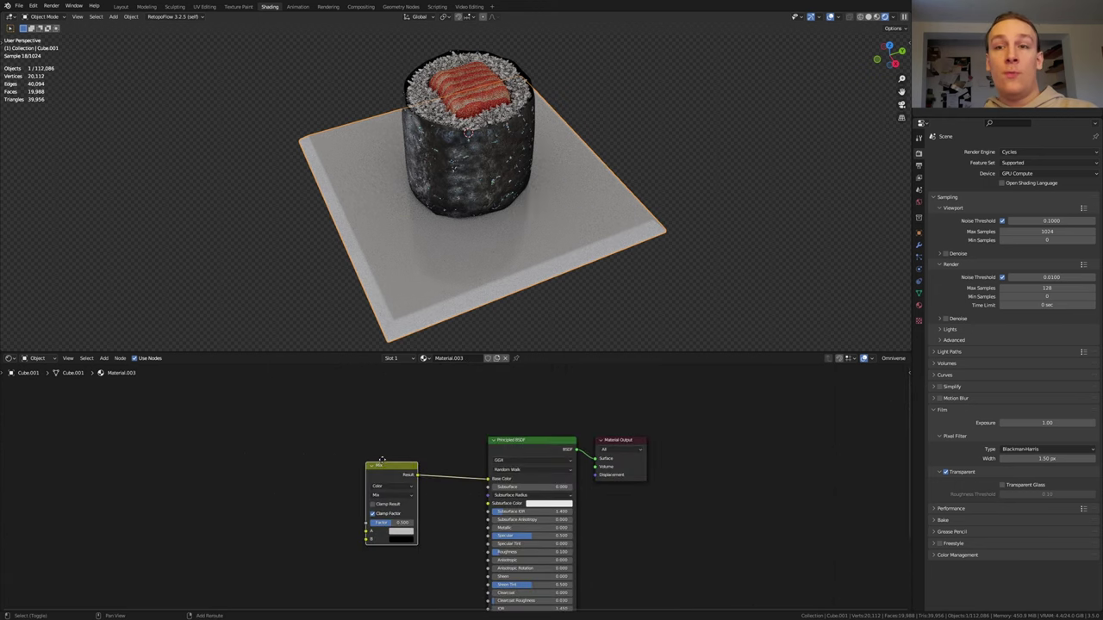
key("shift+d")
left_click(316, 414)
left_click_drag(316, 414, 482, 487)
- Add a Subtract math node connected to the Mix Factor
type("ma")
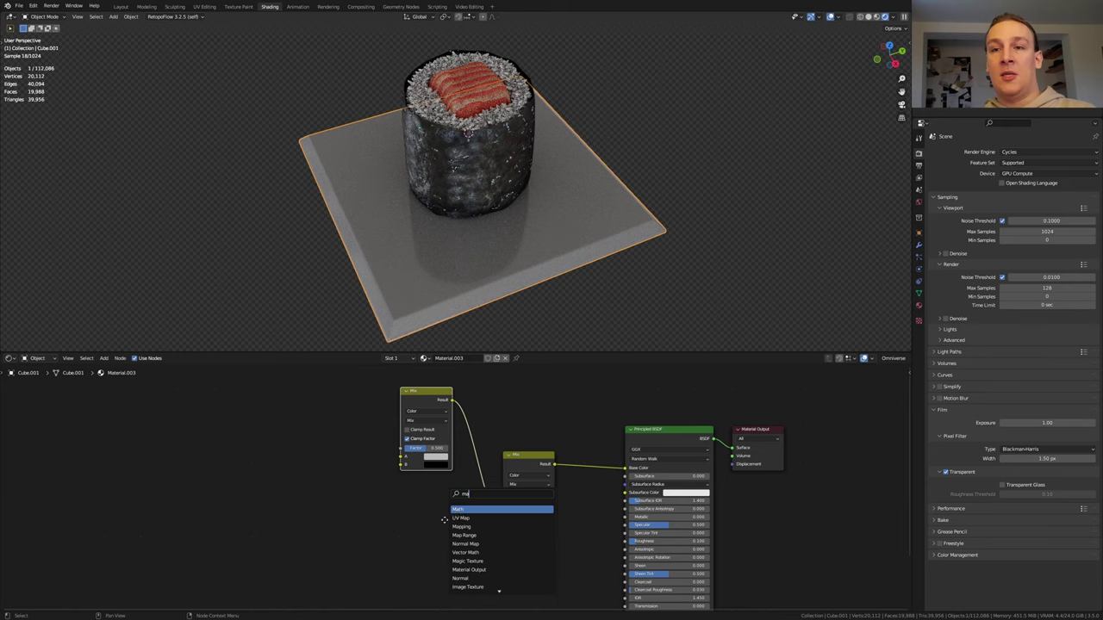
key("Return")
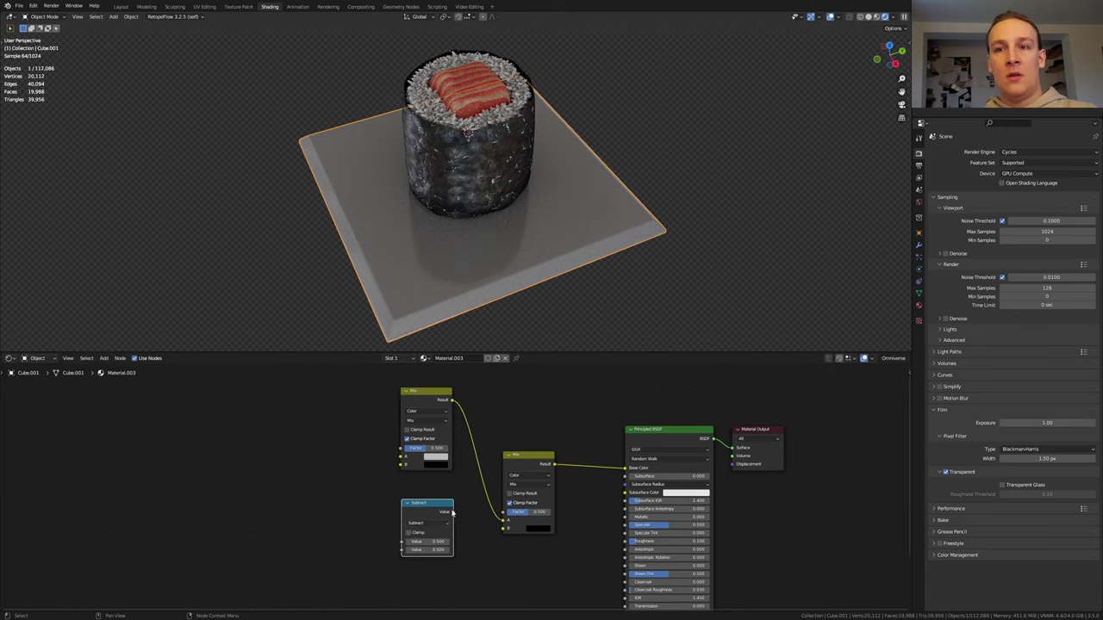
left_click_drag(452, 512, 504, 514)
key("ctrl+z")
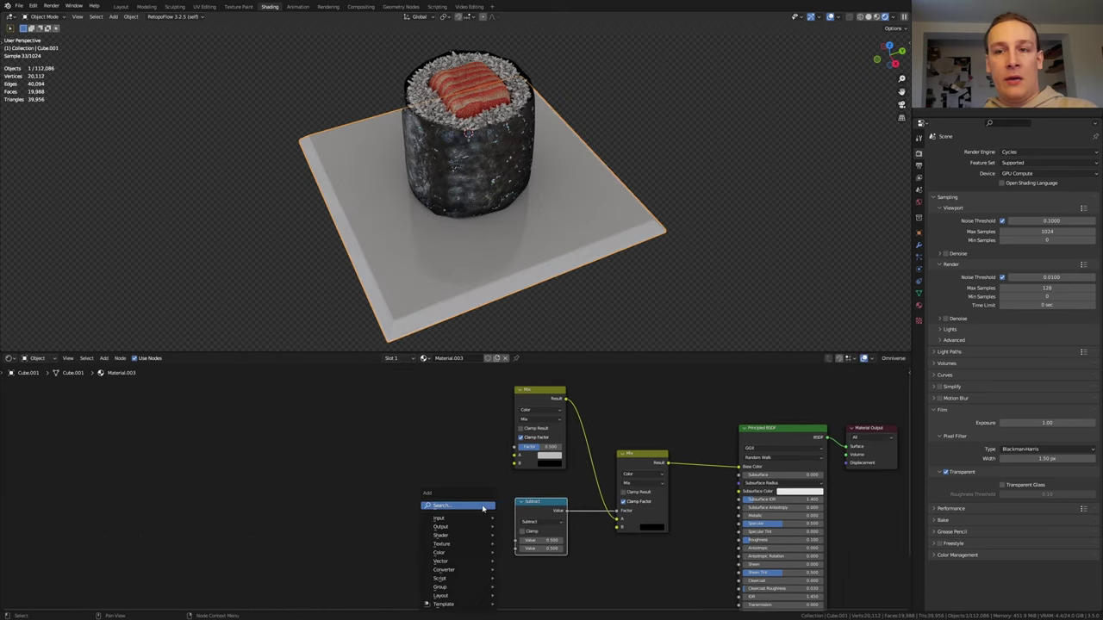
- Add a Noise Texture (Scale 10, Detail 15) feeding the Subtract node's Value
left_click_drag(617, 511, 482, 505)
type("noi")
key("Return")
double_click(348, 523)
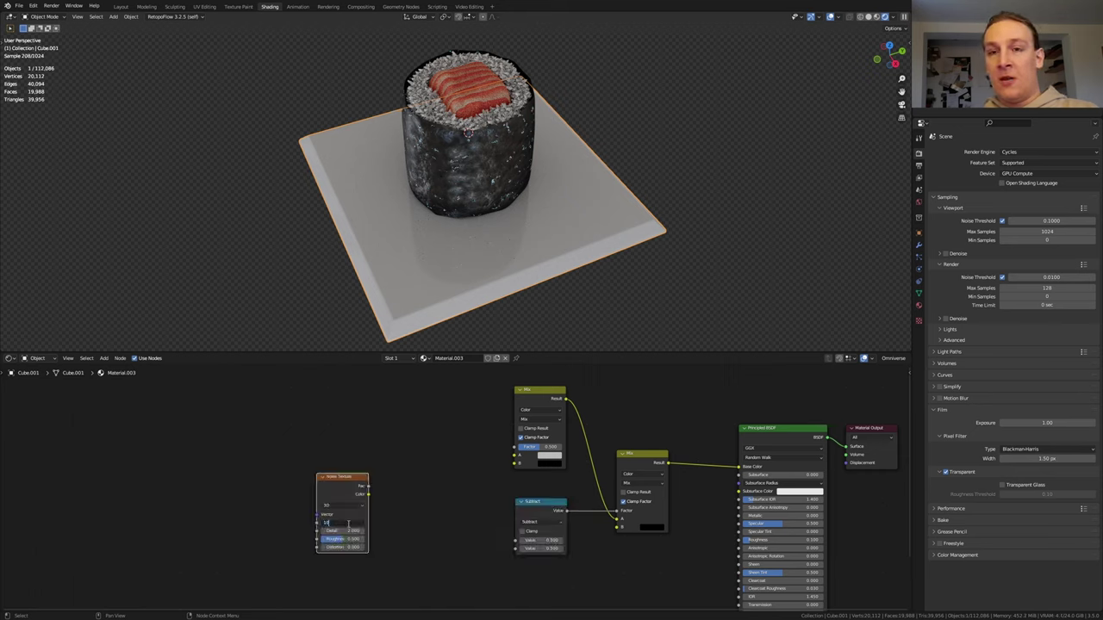
type("10")
key("Return")
double_click(347, 530)
type("15")
key("Return")
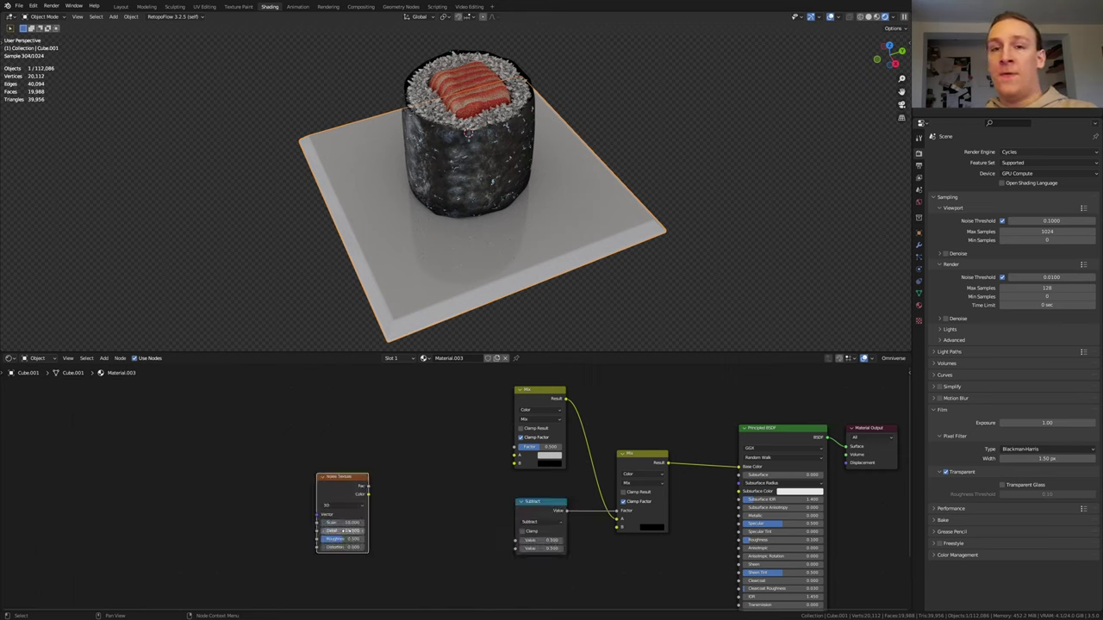
scroll(379, 535, "up", 2)
left_click_drag(363, 468, 597, 548)
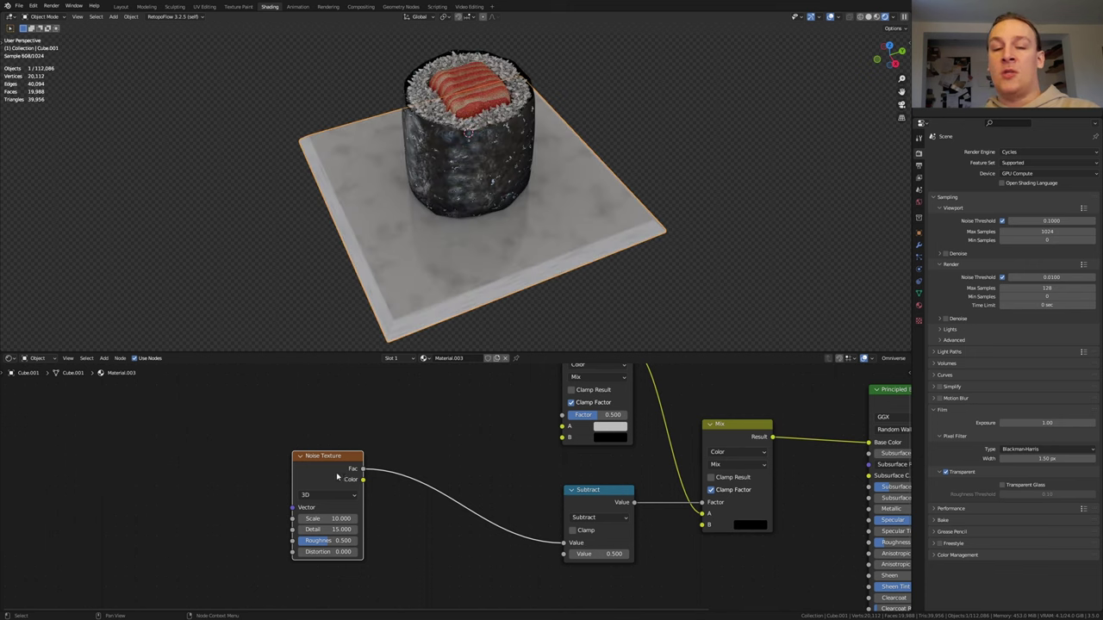
- Add a ColorRamp with its stop at 0.615 feeding Mix input B
scroll(338, 477, "down", 3)
key("shift+a")
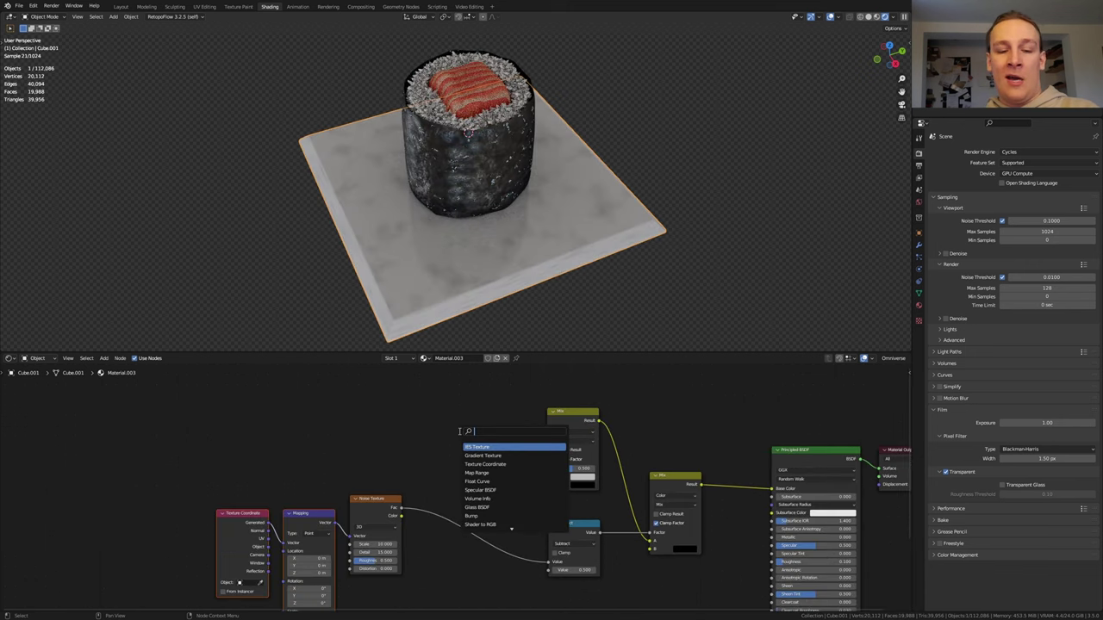
left_click(509, 490)
left_click(419, 465)
scroll(419, 466, "up", 3)
left_click(426, 453)
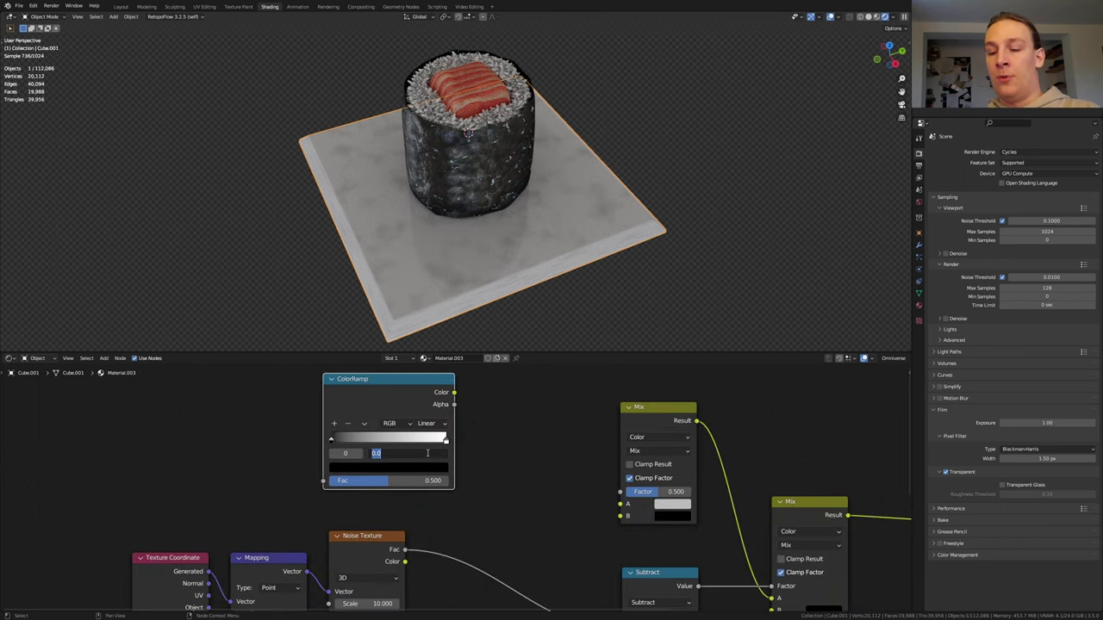
type(".615")
key("Return")
left_click_drag(454, 392, 619, 517)
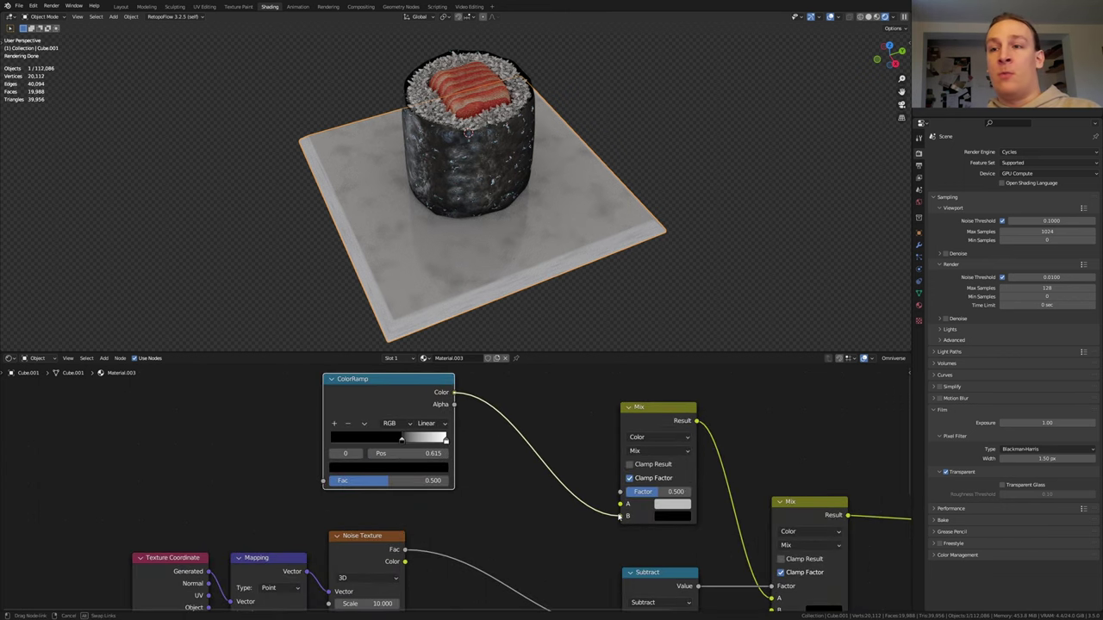
- Duplicate the ColorRamp and Noise Texture nodes and position the copies
key("shift+d")
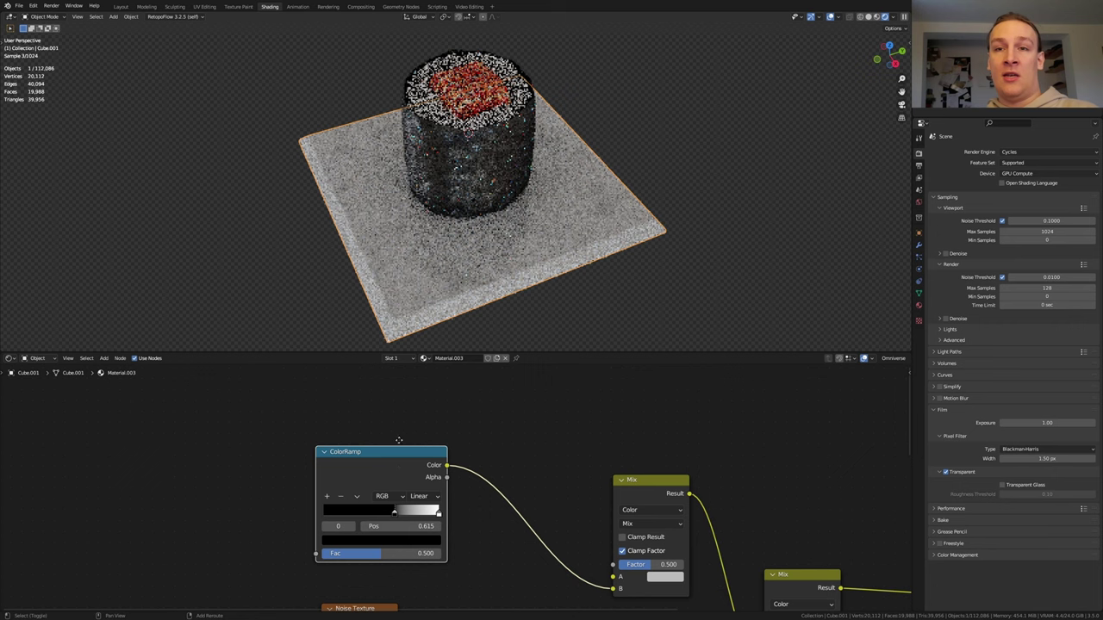
left_click(402, 376)
scroll(435, 566, "down", 3)
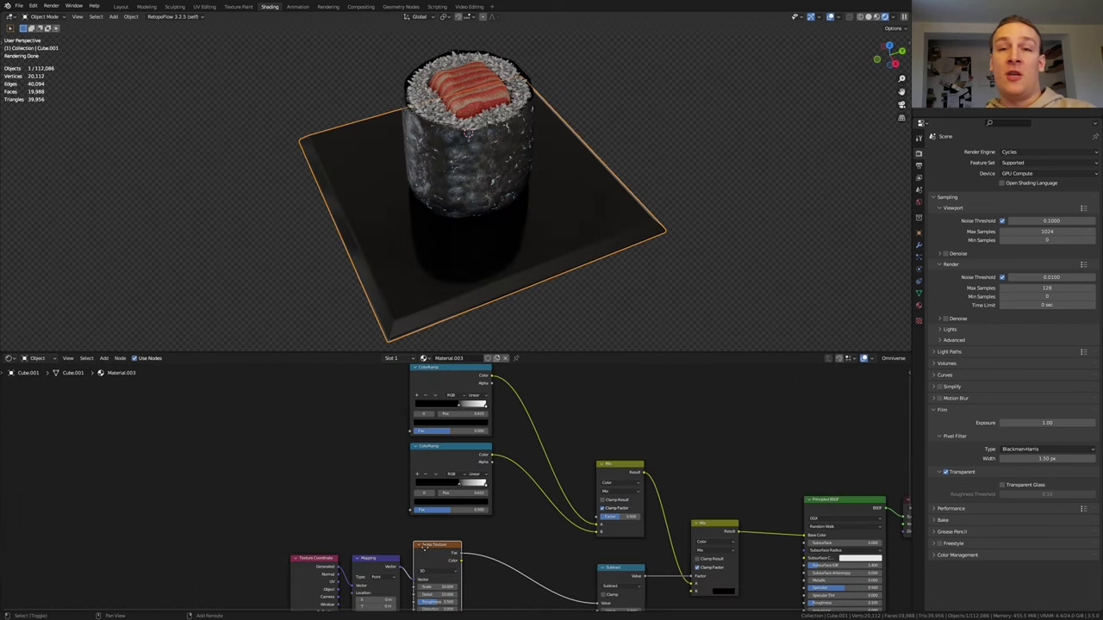
key("shift+d")
left_click(346, 463)
middle_click_drag(345, 463, 408, 474)
- Add another Noise Texture copy set to 4D with W 15 and Scale 2.5
key("shift+d")
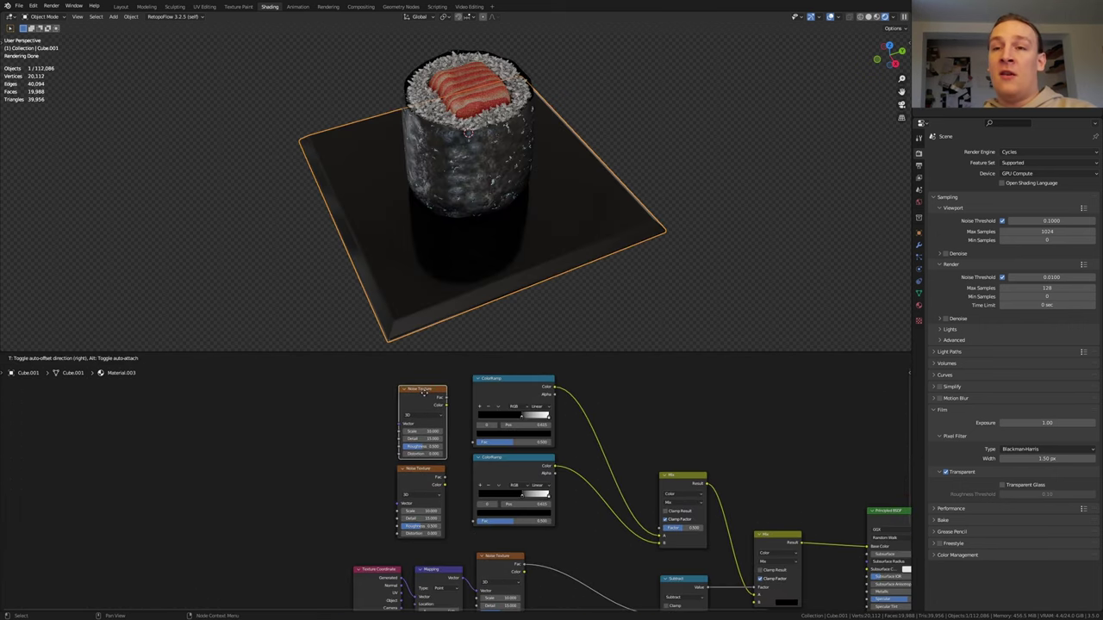
left_click(419, 384)
left_click(416, 408)
left_click(415, 418)
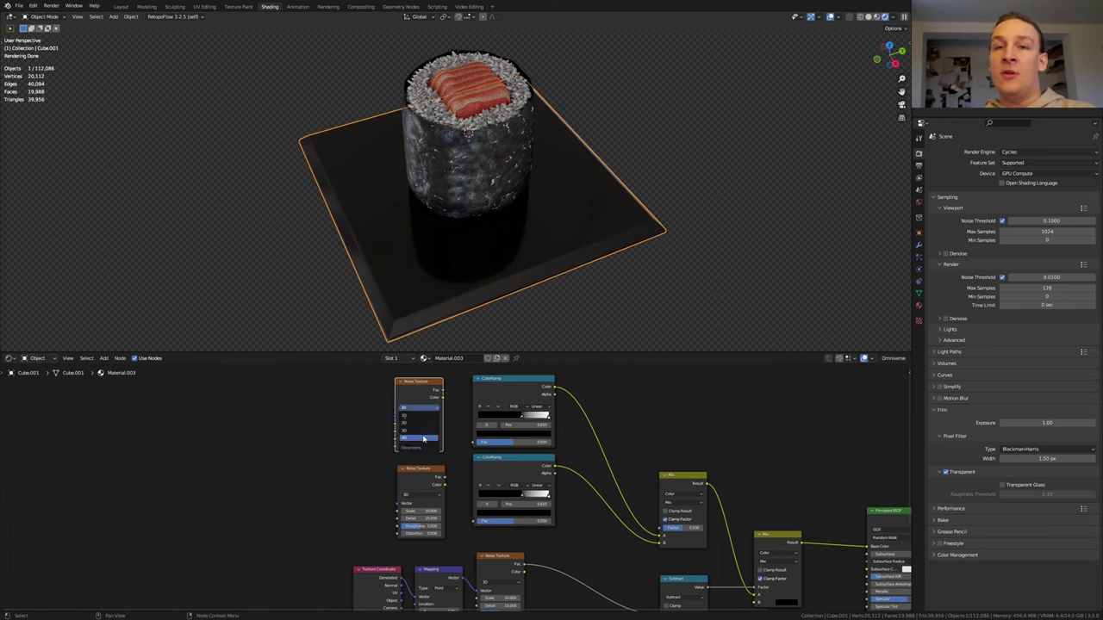
scroll(417, 415, "up", 2)
double_click(422, 420)
type("15")
key("Return")
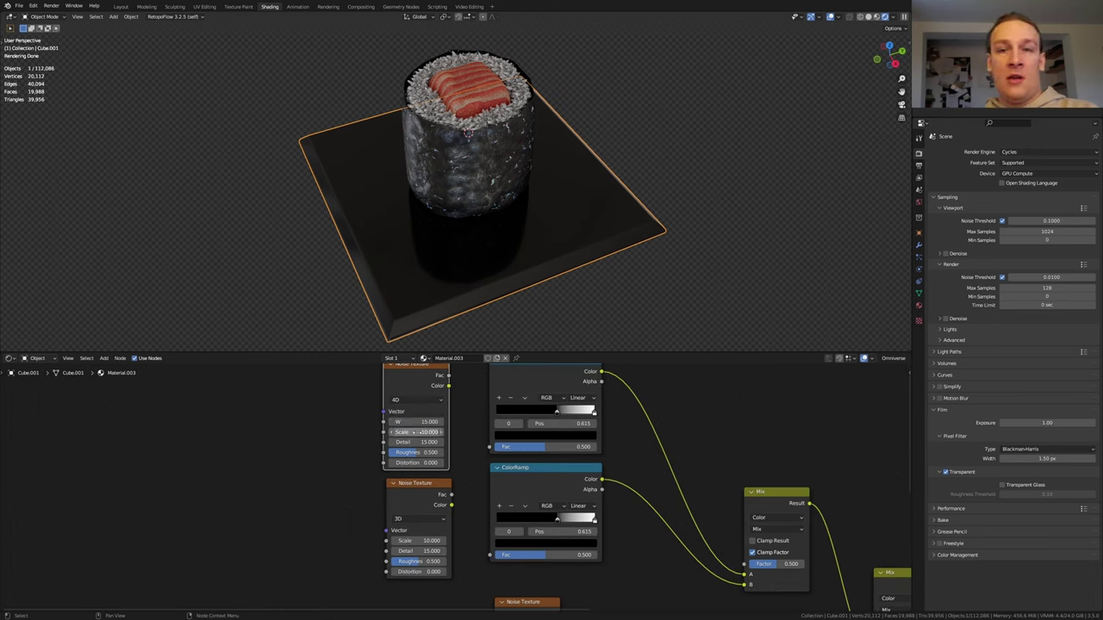
double_click(416, 432)
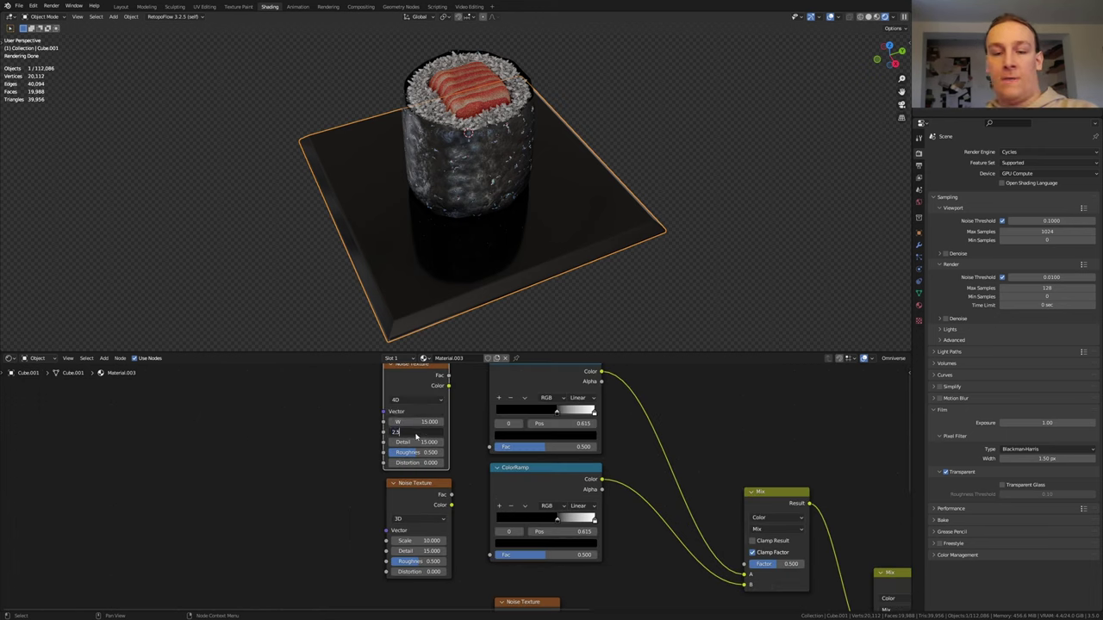
type("2.5")
key("Return")
scroll(417, 438, "down", 2)
- Wire the lower noise into a ColorRamp, link Texture Coordinate into Mapping, and duplicate Mapping
left_click_drag(429, 489, 459, 527)
middle_click_drag(388, 612, 460, 504)
left_click_drag(455, 505, 472, 510)
left_click(497, 492)
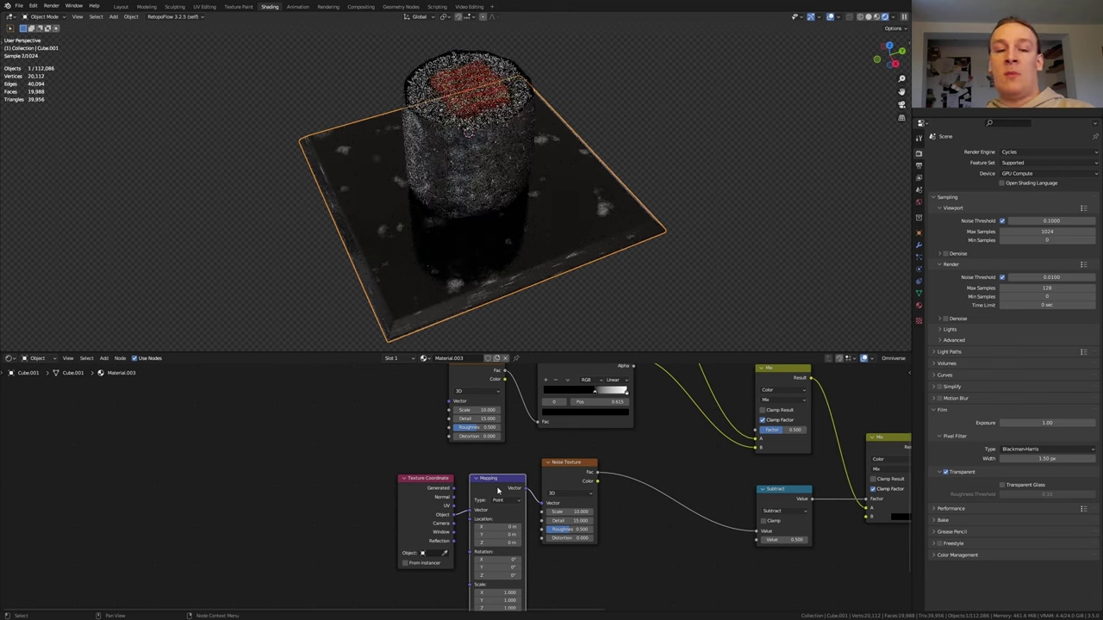
key("shift+d")
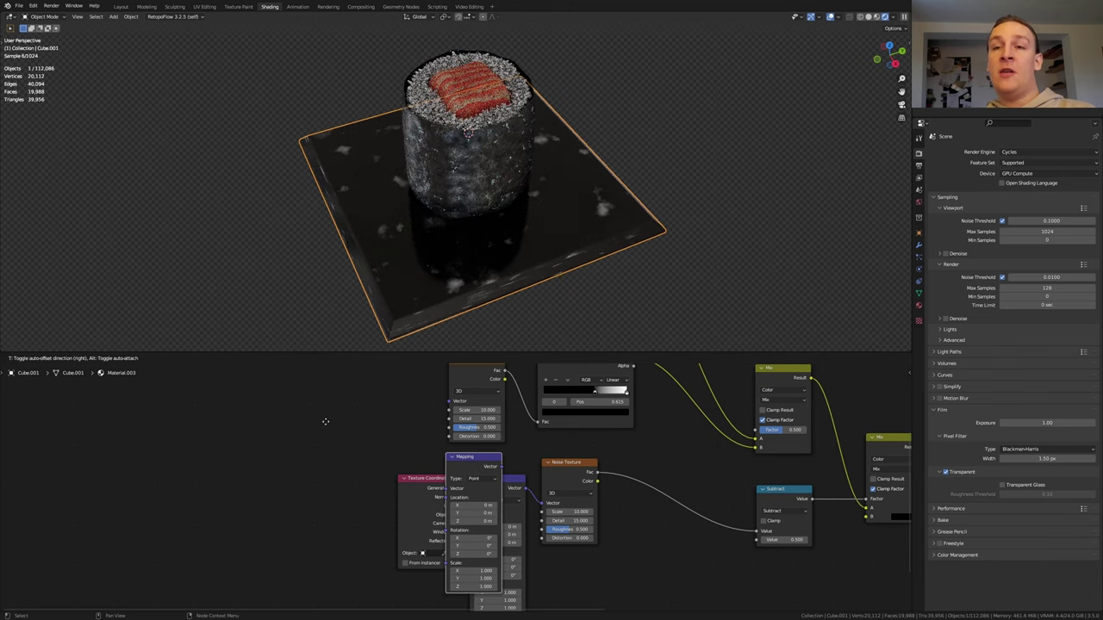
left_click(326, 422)
- Connect the Mapping nodes to the noise Vectors, stretching one with Scale X 2
left_click(515, 498)
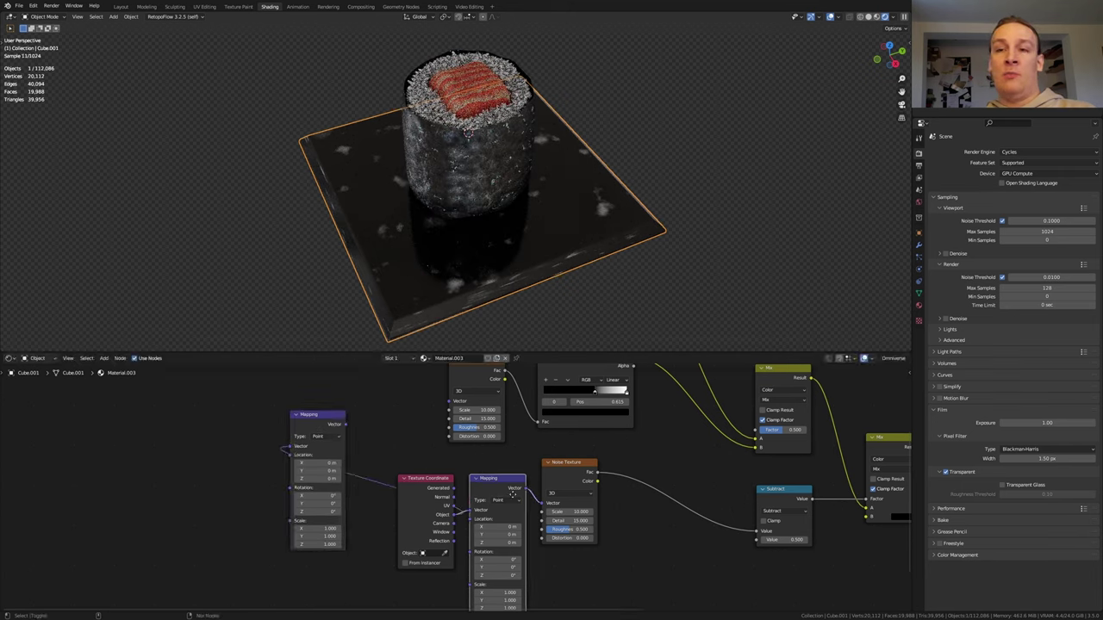
scroll(483, 465, "up", 1)
left_click_drag(406, 431, 509, 444)
middle_click_drag(510, 444, 521, 406)
left_click(391, 517)
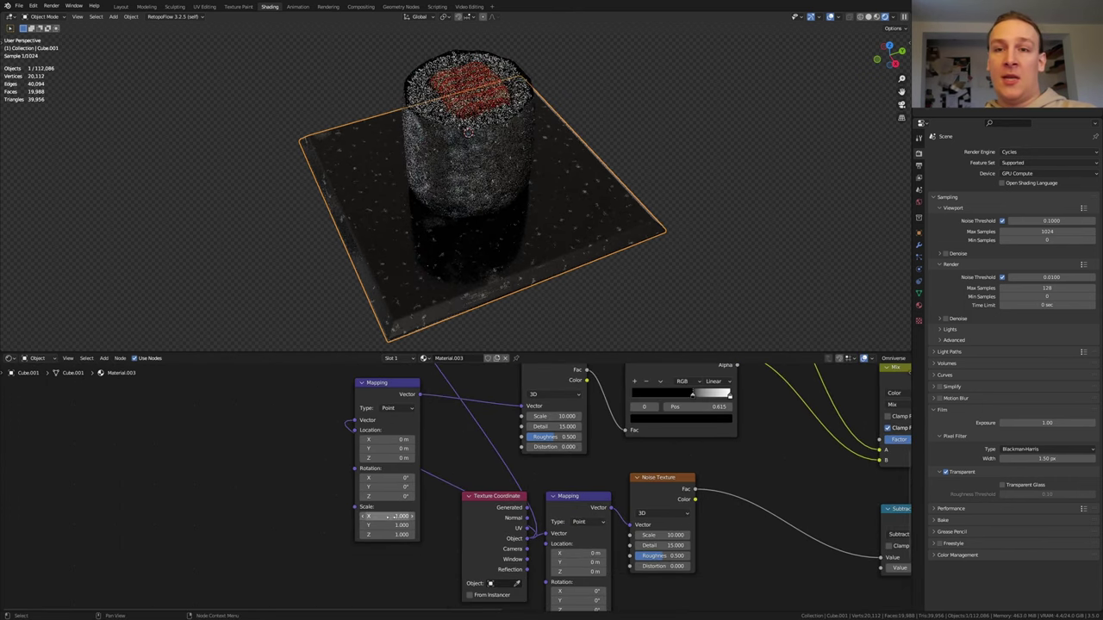
type("2")
key("Return")
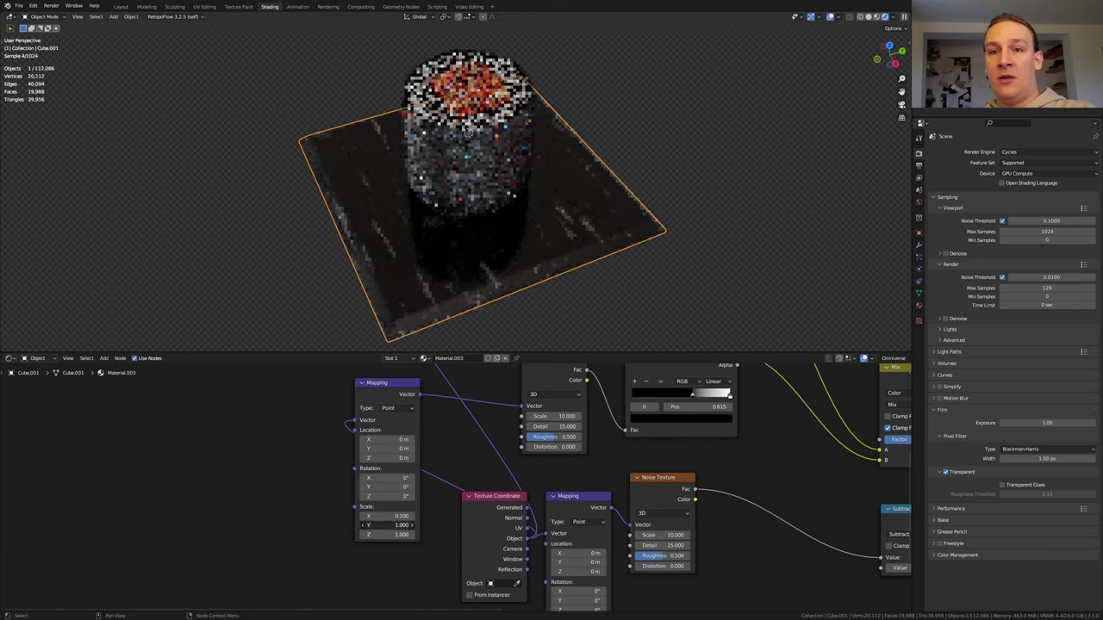
scroll(453, 394, "up", 5, "shift")
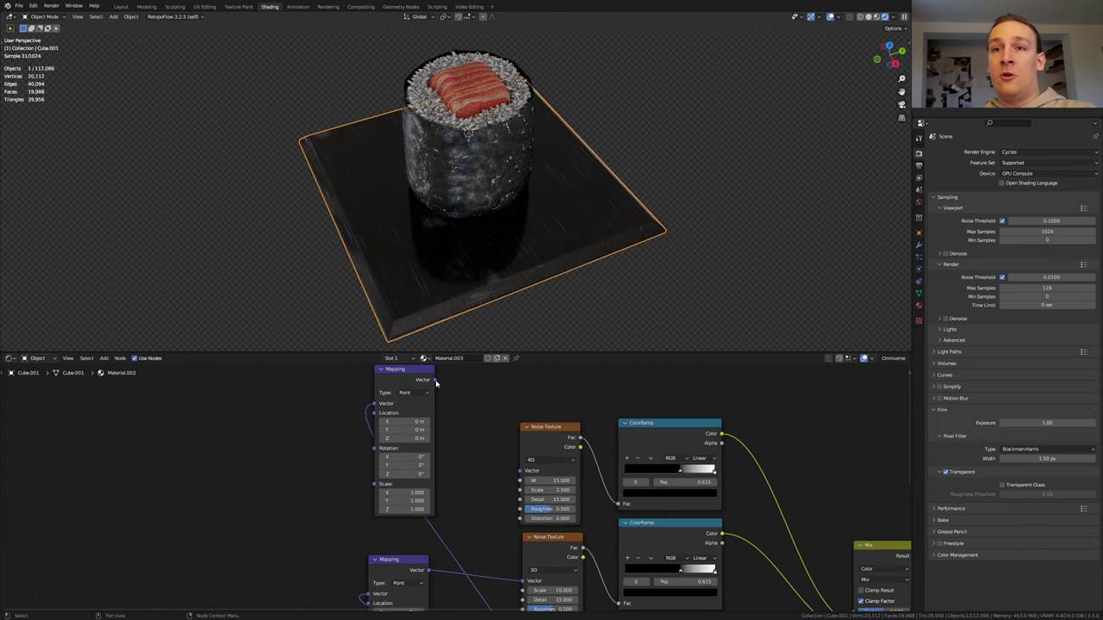
left_click_drag(436, 380, 521, 470)
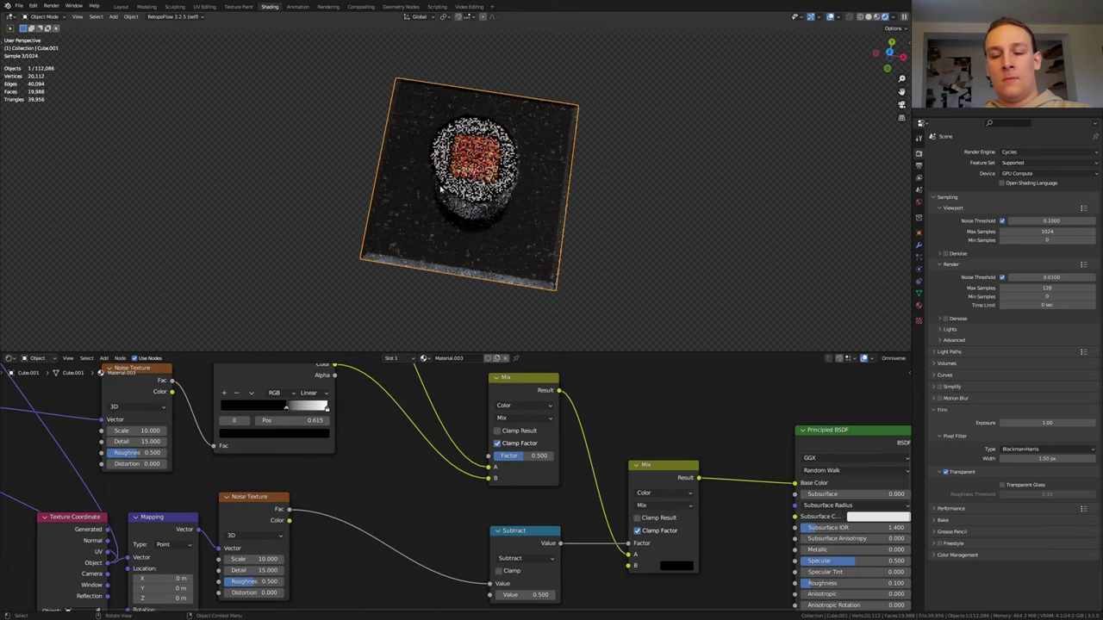
- Add a new plane in top view and scale it up
key("KP_7")
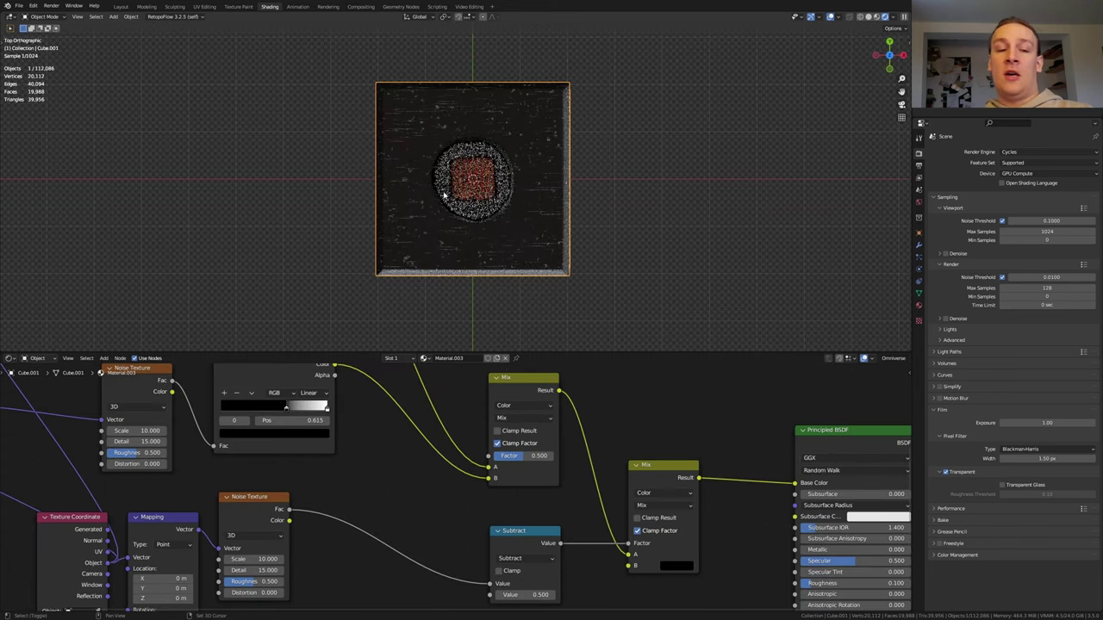
key("shift+a")
left_click(481, 191)
key("s")
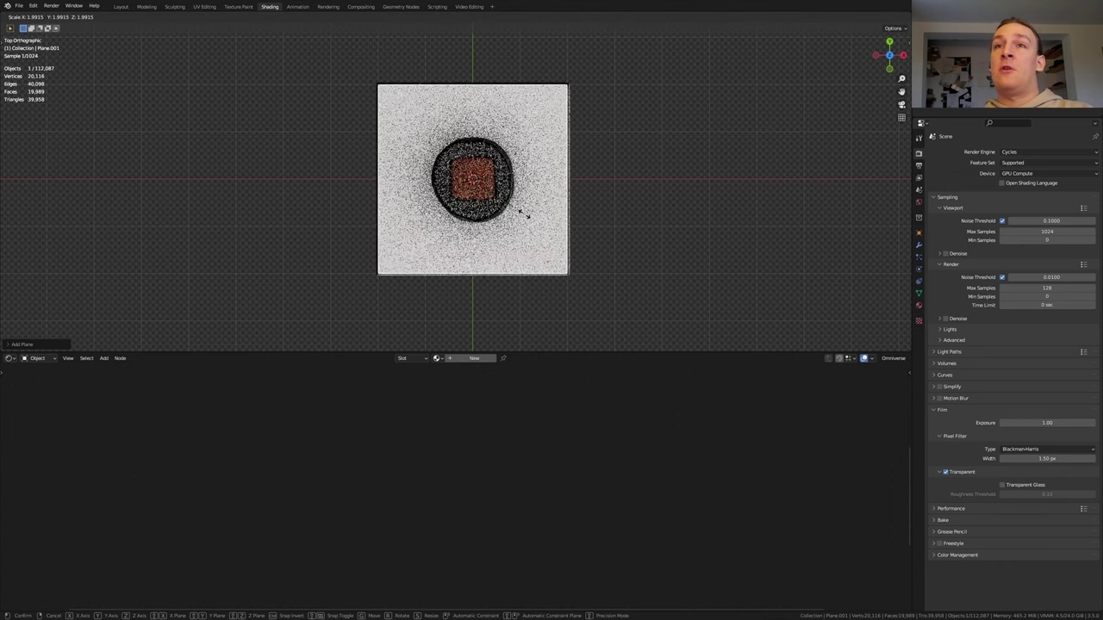
left_click(523, 213)
- In front view, lower the plane along Z to the sushi roll's base
key("KP_1")
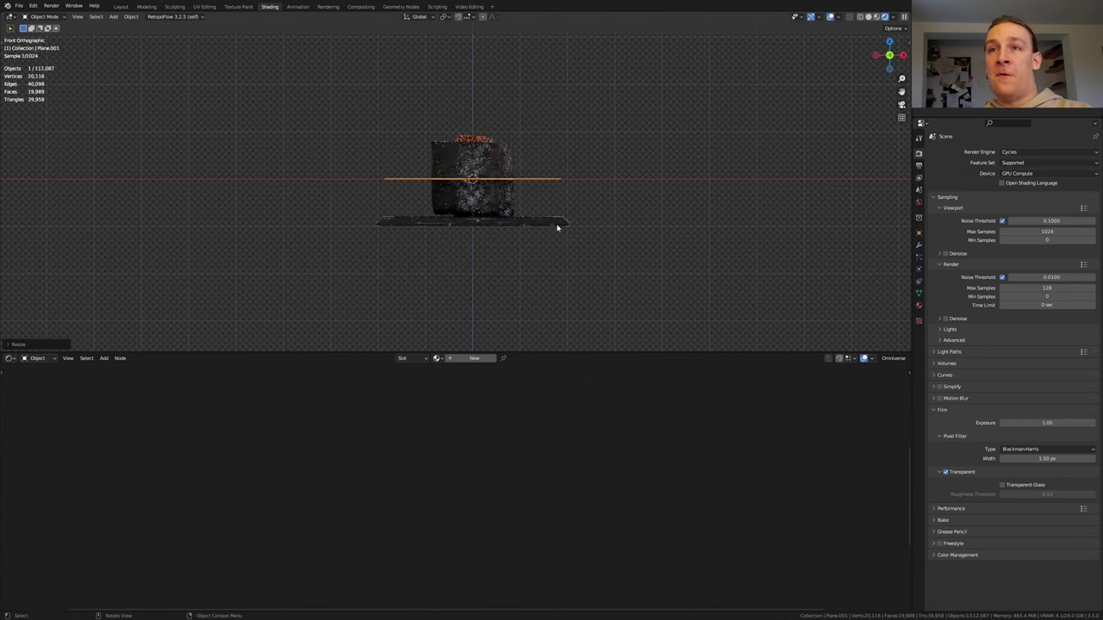
key("g")
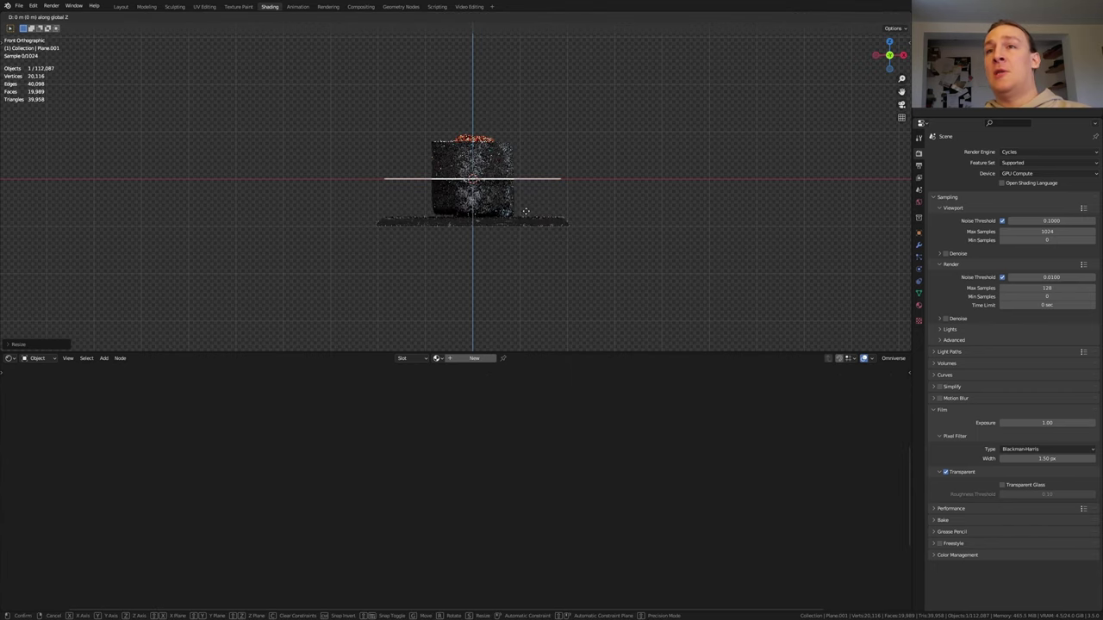
key("z")
left_click(514, 247)
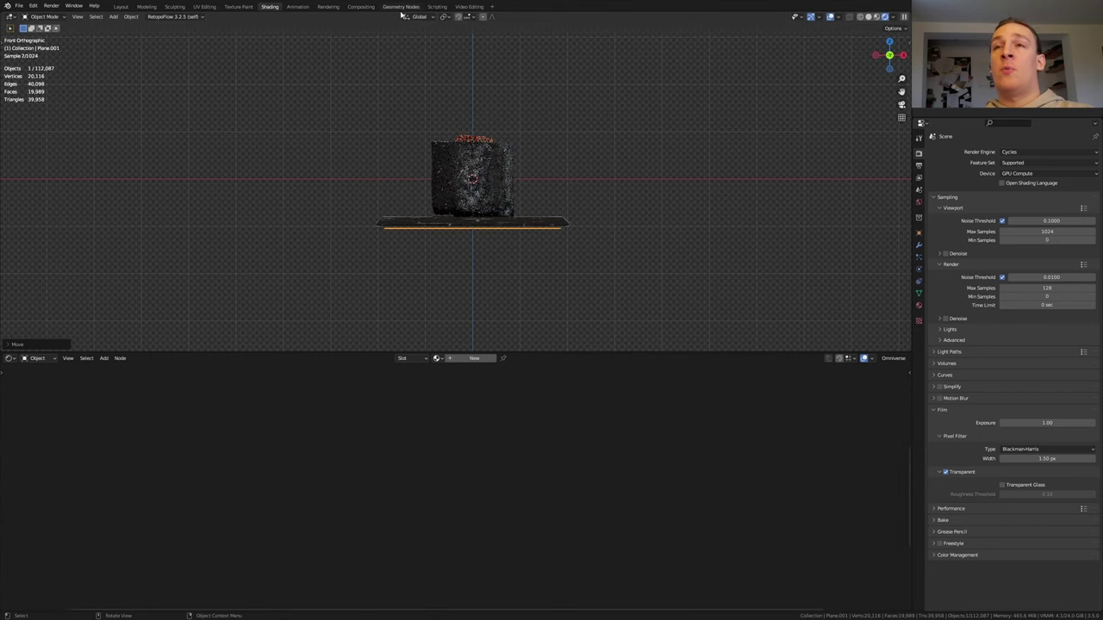
left_click(401, 7)
- Create a geometry node tree with Instance on Points fed by a Cylinder node
left_click(448, 226)
key("shift+a")
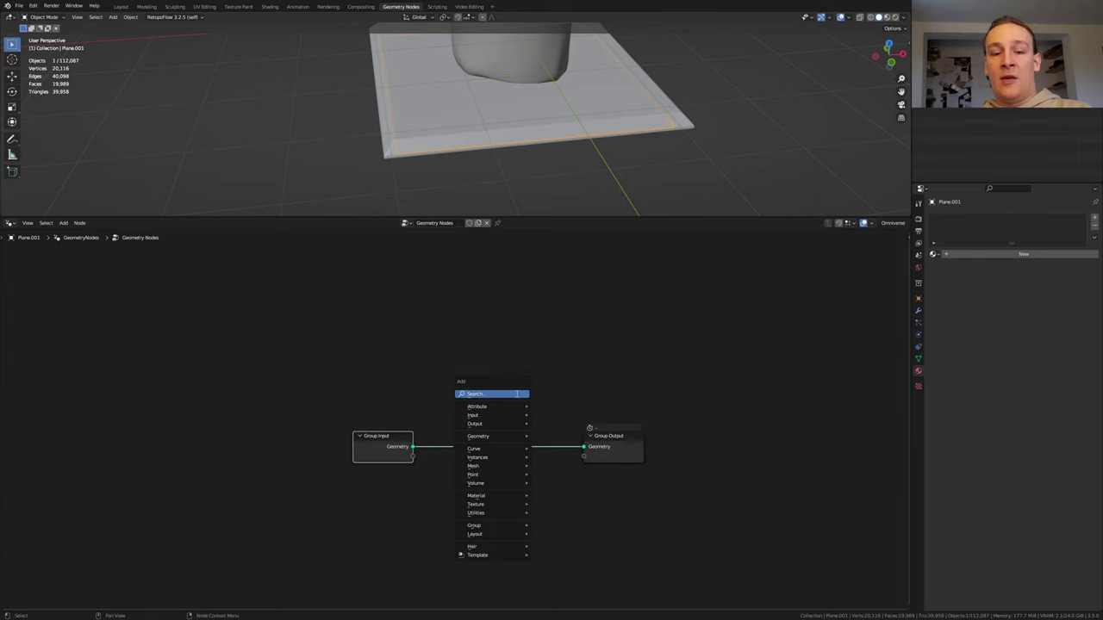
type("on points")
key("Return")
left_click(493, 412)
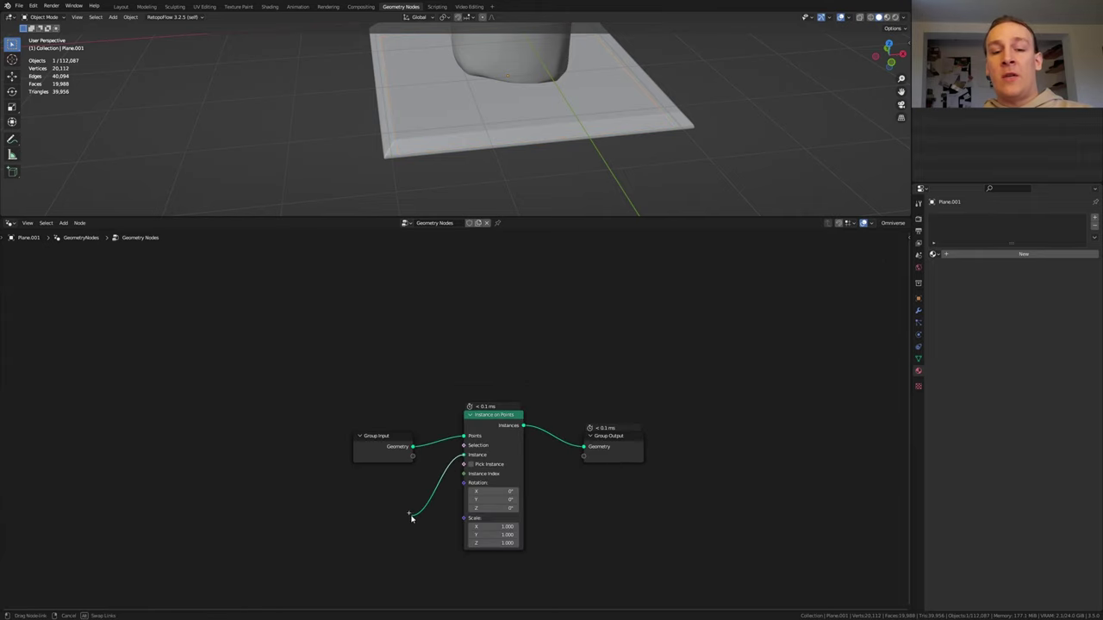
key("shift+a")
type("cy")
key("Return")
left_click(411, 517)
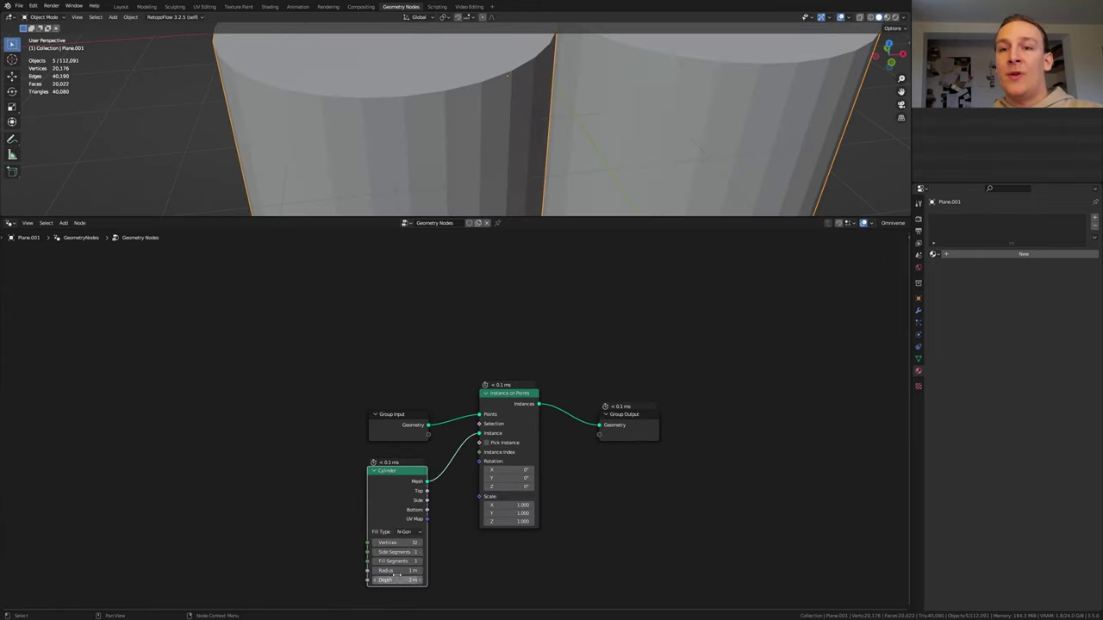
- Set the cylinder to 36 vertices and the instance scale to 0.025
double_click(411, 542)
type("36")
key("Return")
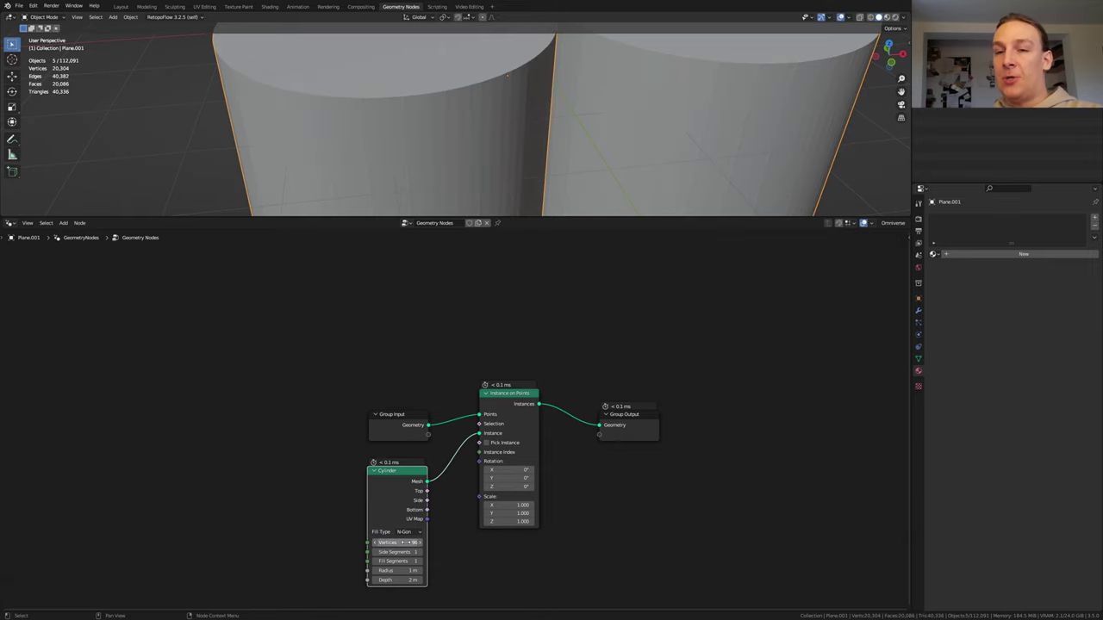
double_click(518, 504)
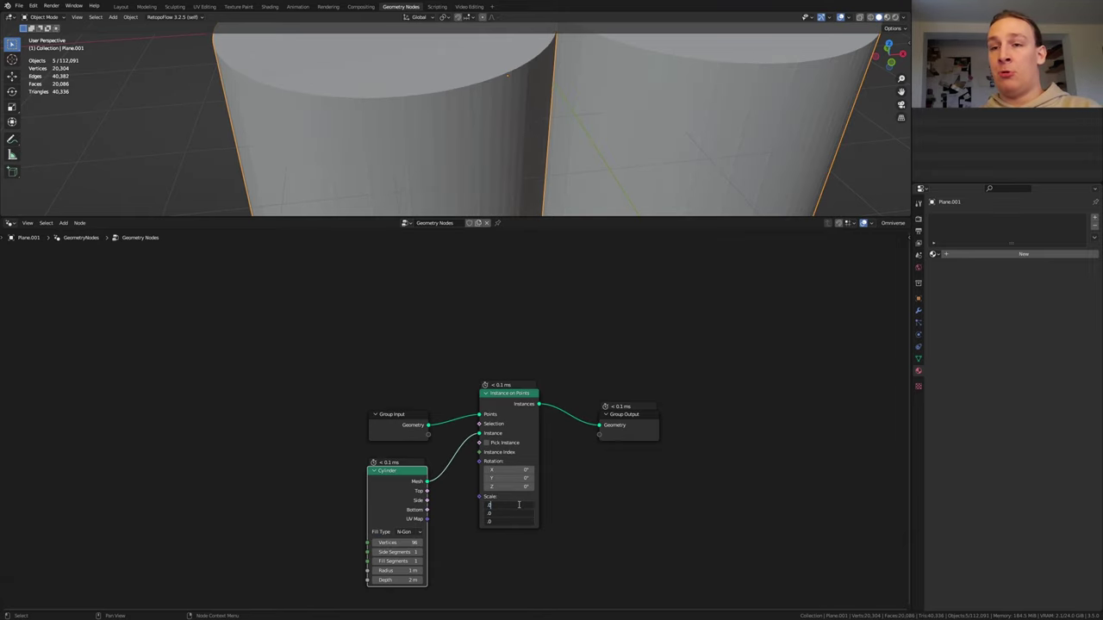
type(".025")
key("Return")
- Add a Set Material node and assign the new Material.004 to it
key("shift+a")
type("se")
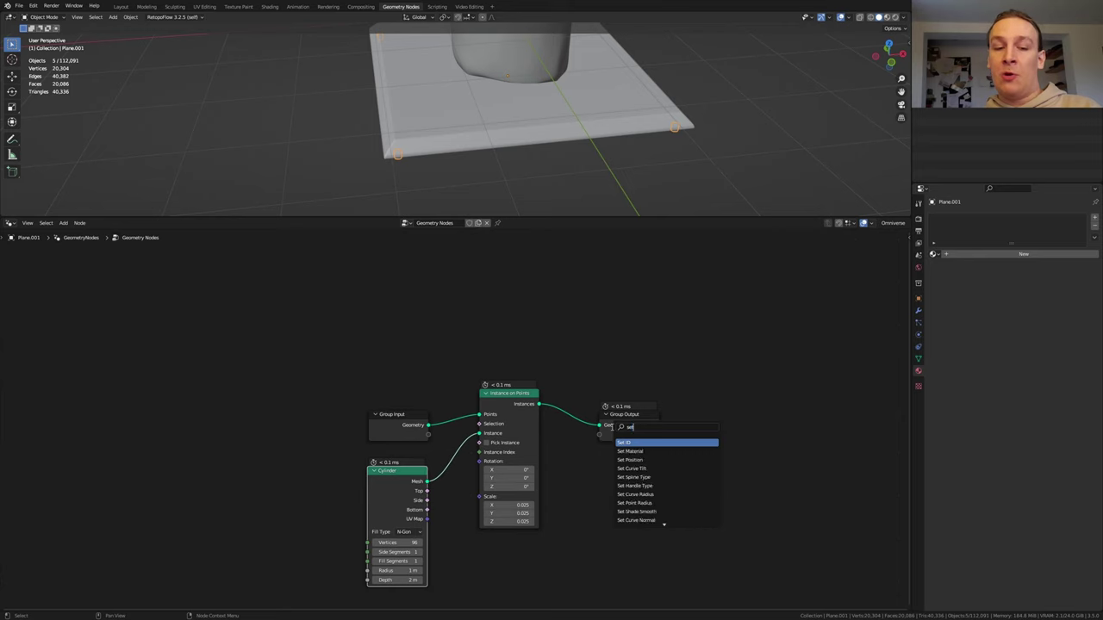
type("t m")
key("Return")
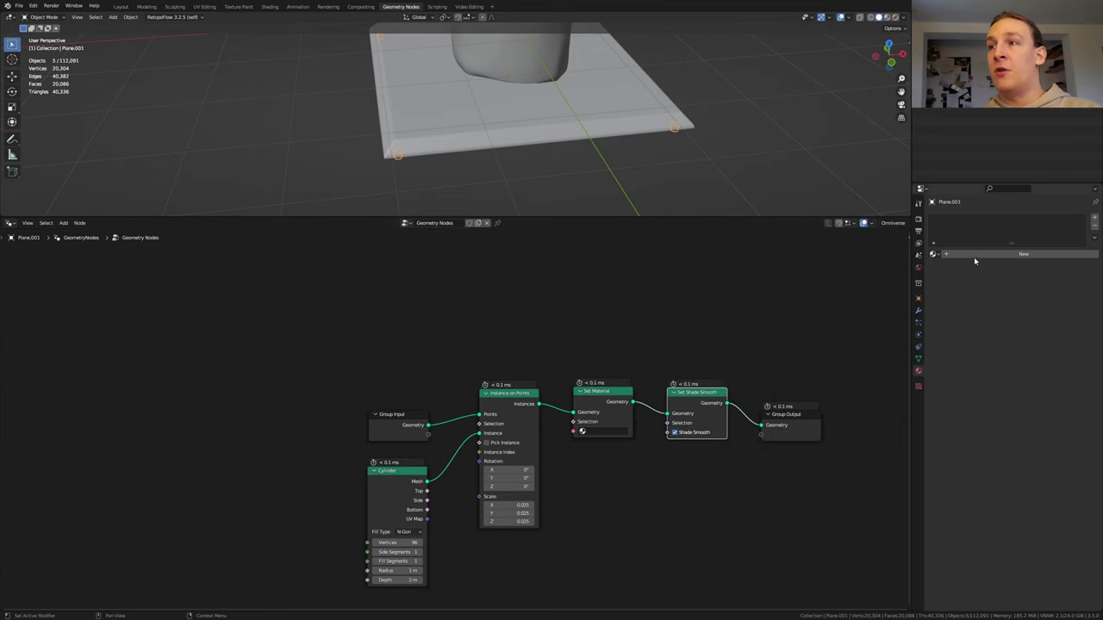
left_click(974, 256)
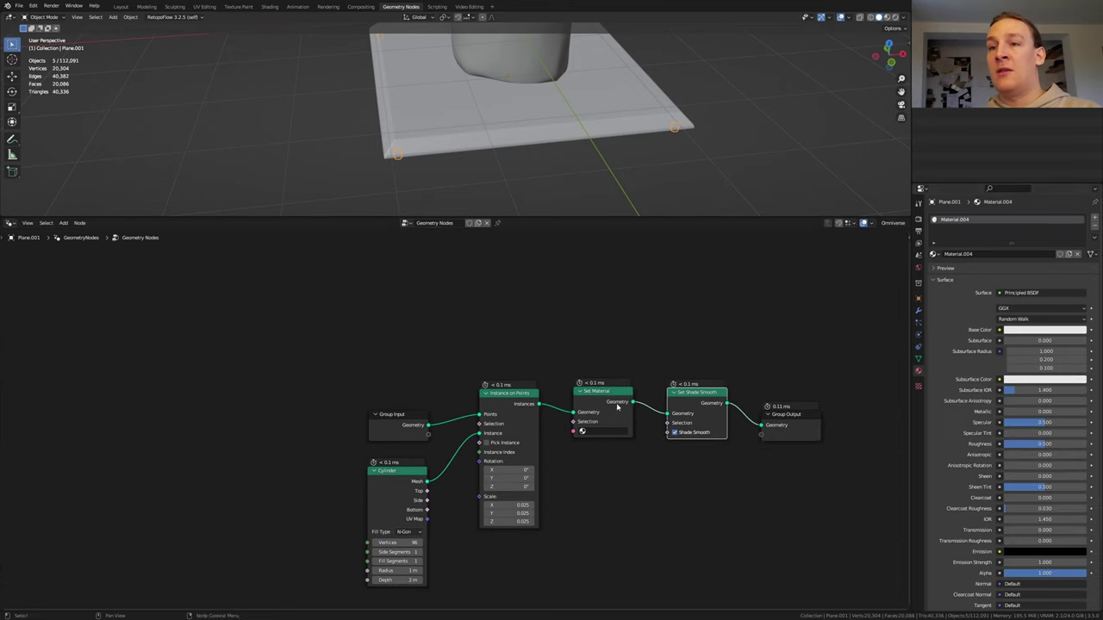
left_click_drag(608, 435, 604, 432)
- Make Material.004 black with a Subsurface amount of 0.005
left_click(270, 7)
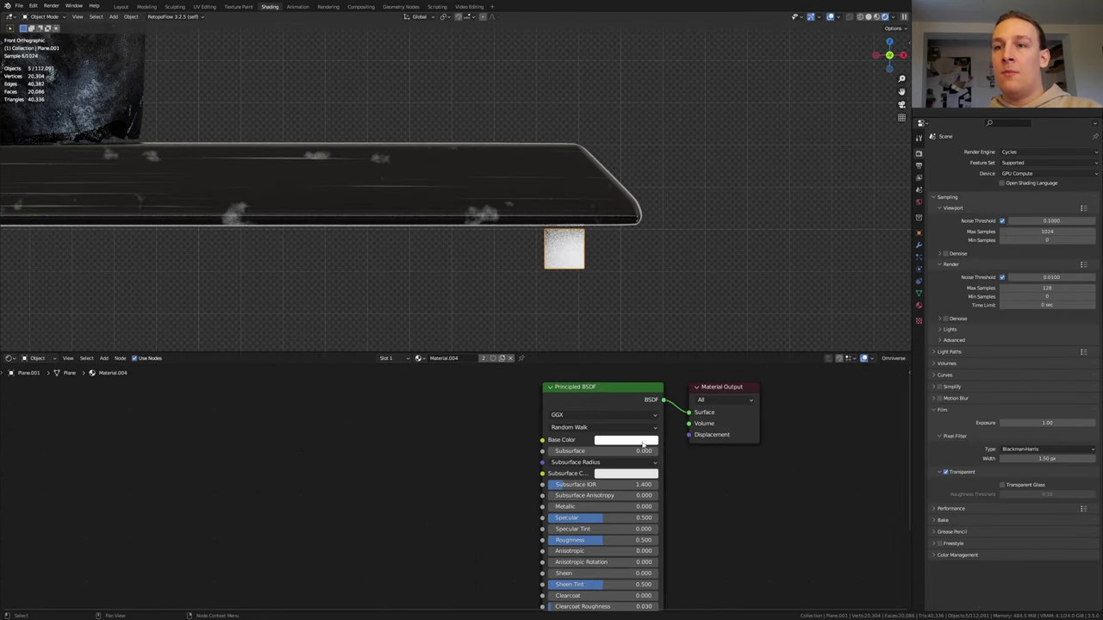
left_click(644, 440)
key("BackSpace")
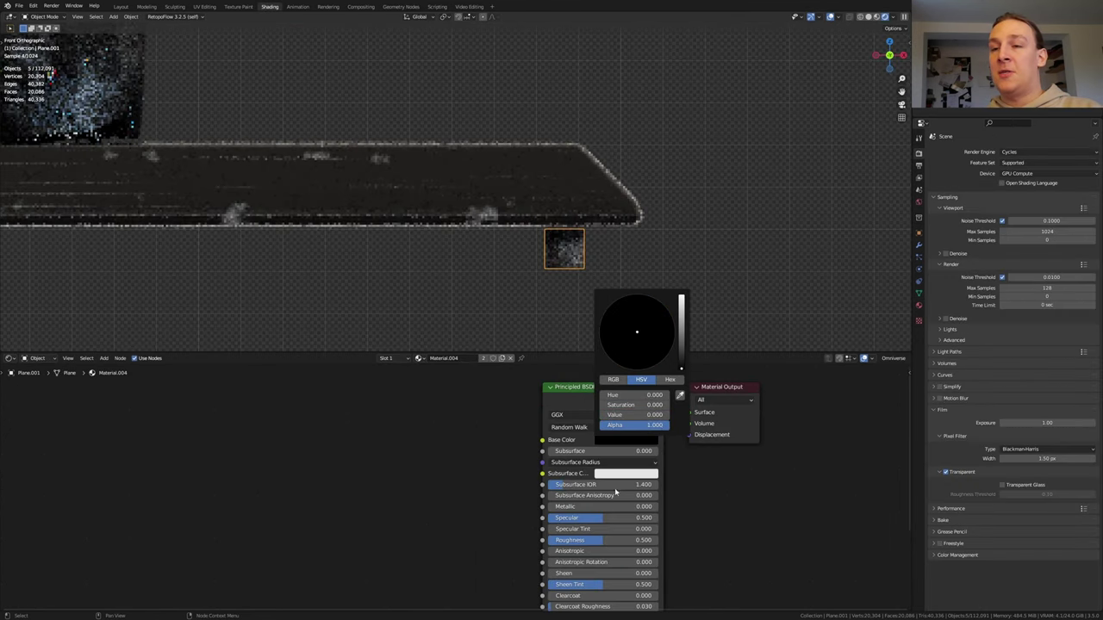
left_click(609, 451)
key("BackSpace")
type("0.005")
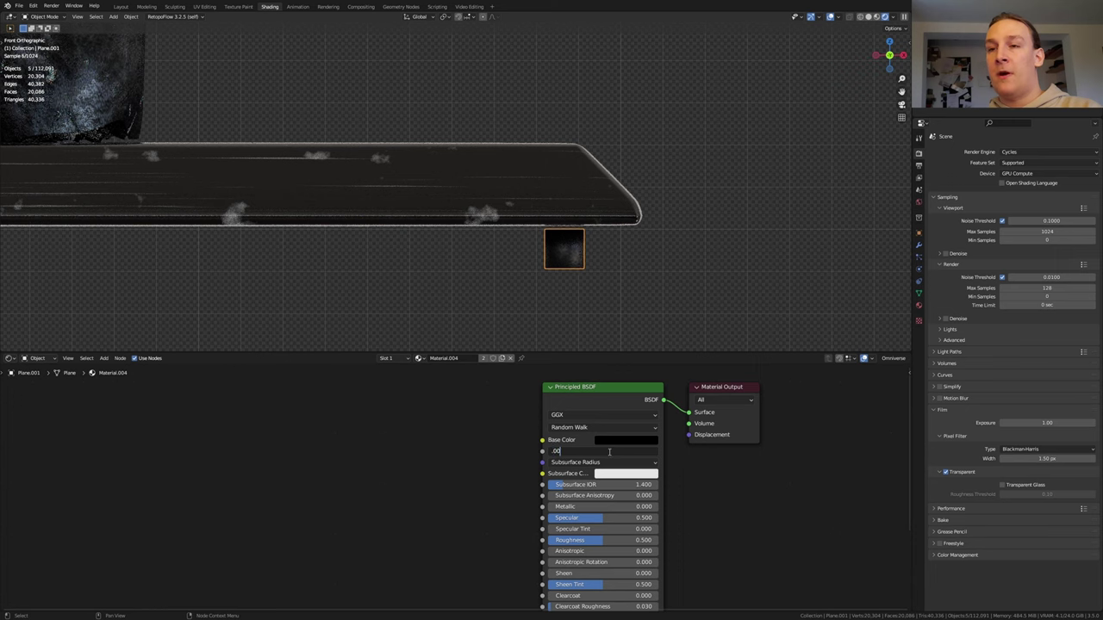
key("Return")
- Raise the small cylinders slightly along Z
scroll(565, 246, "up", 10)
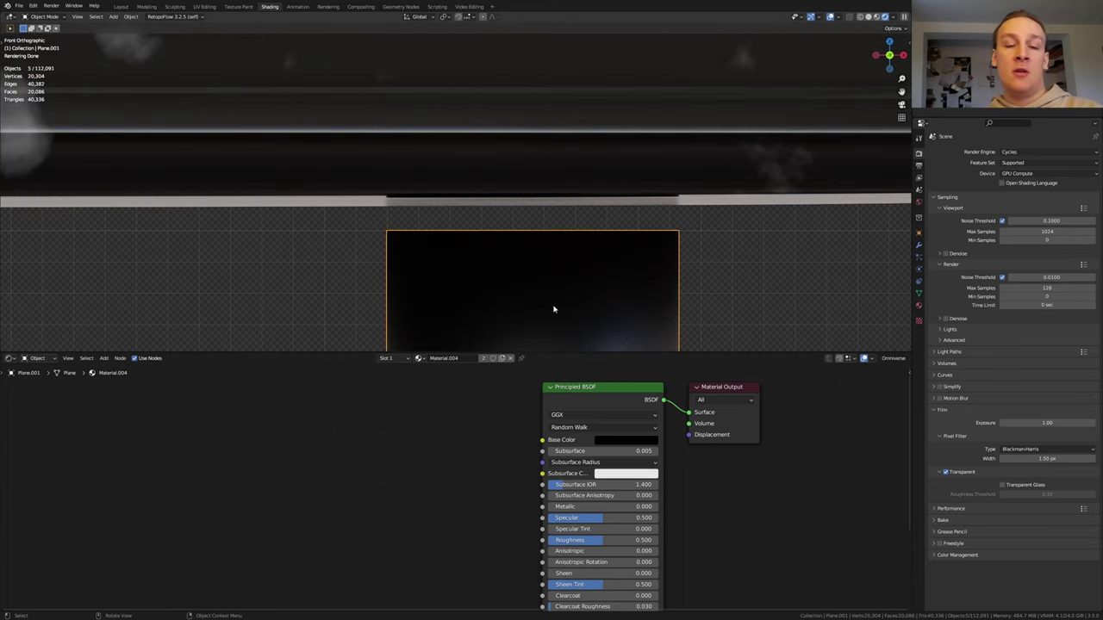
key("g")
key("z")
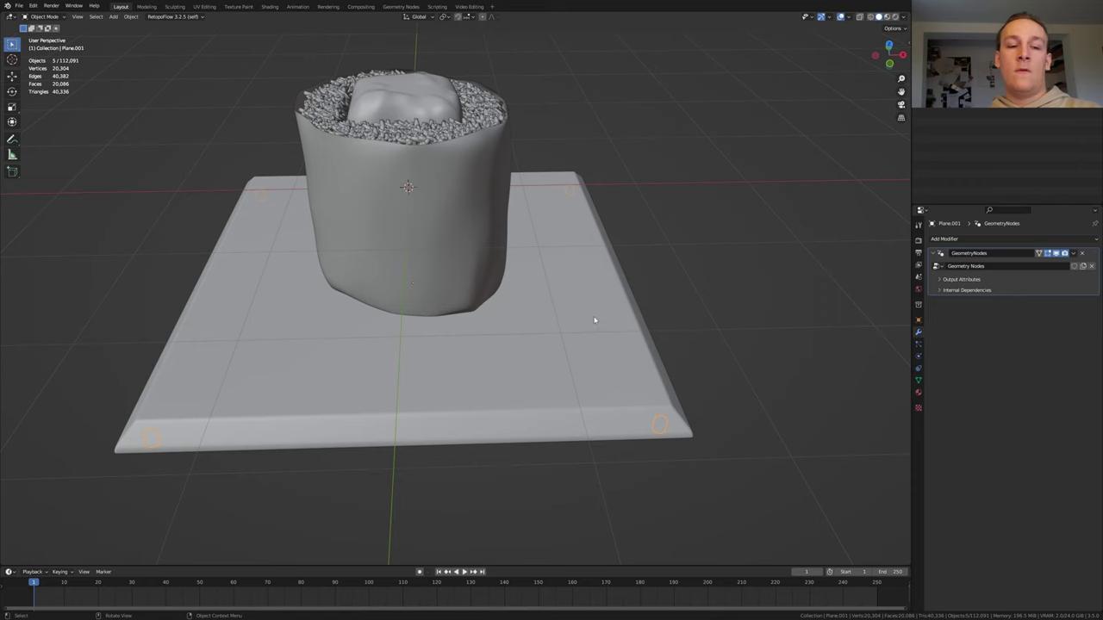
key("shift+a")
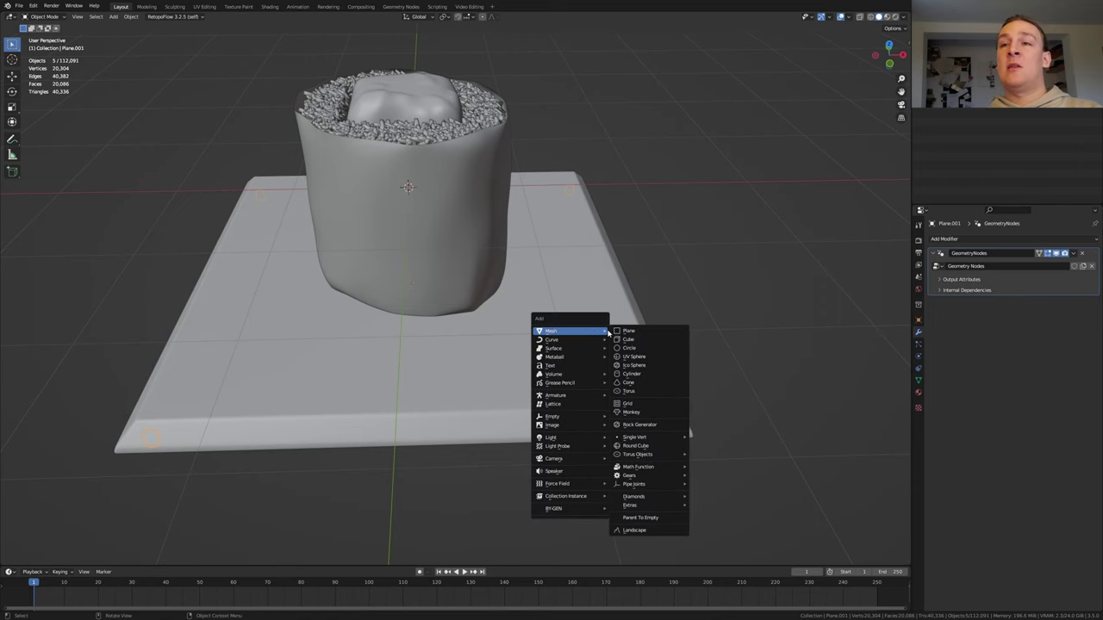
- Add a cube, scale it into a thin stick along Y, and give it level 3 subdivision
left_click(629, 339)
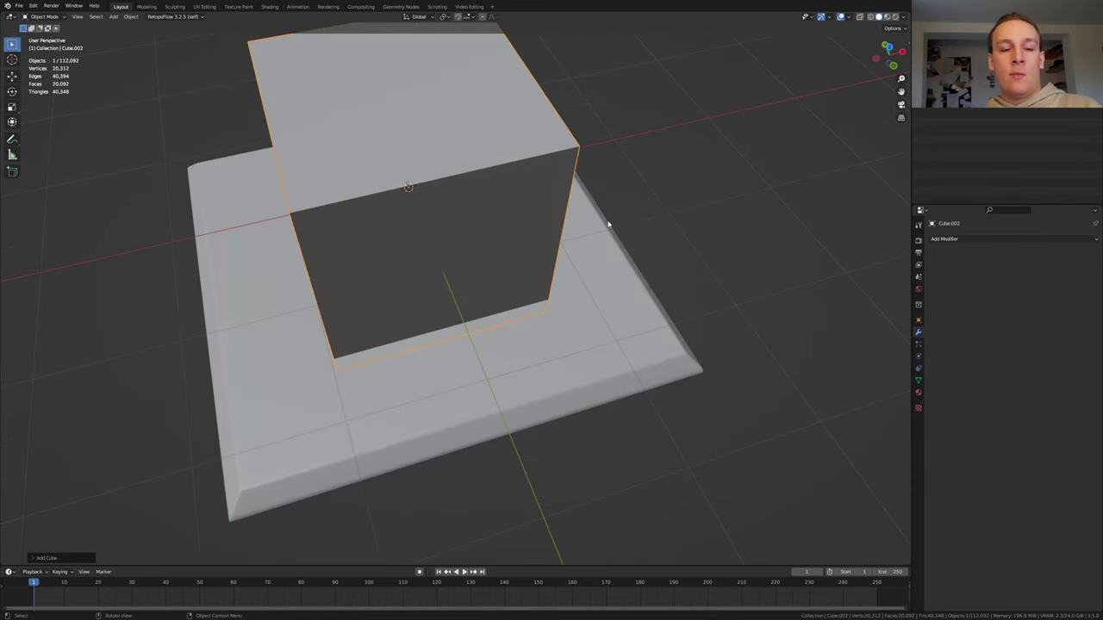
key("s")
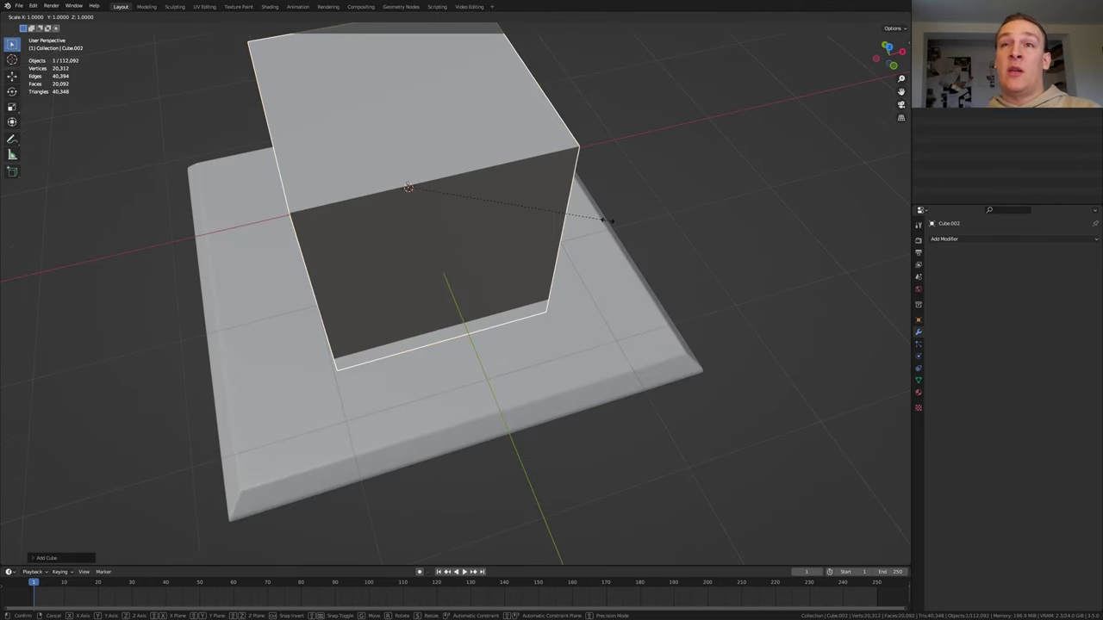
key("shift+y")
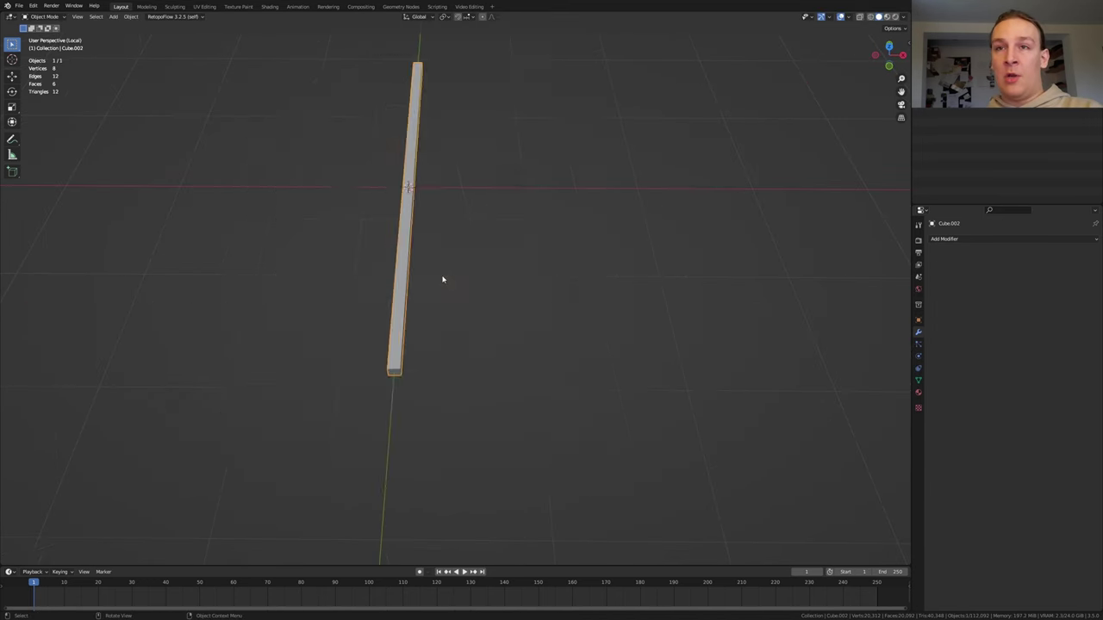
middle_click_drag(443, 279, 440, 315)
key("ctrl+3")
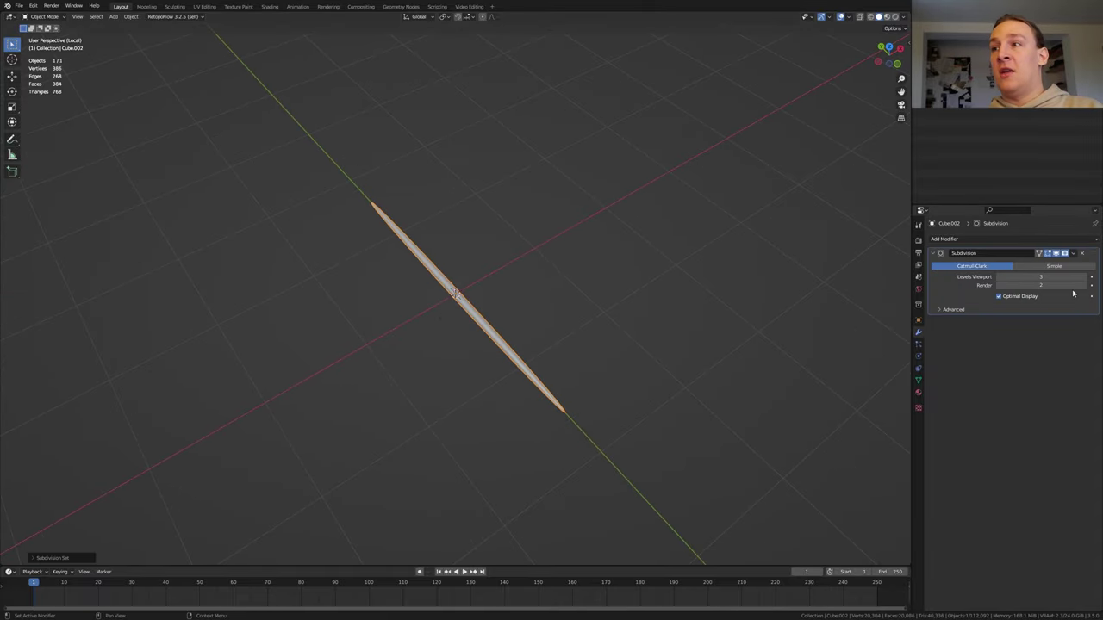
- In Edit Mode, add about ten edge loops along the stick
key("Tab")
scroll(531, 374, "up", 3)
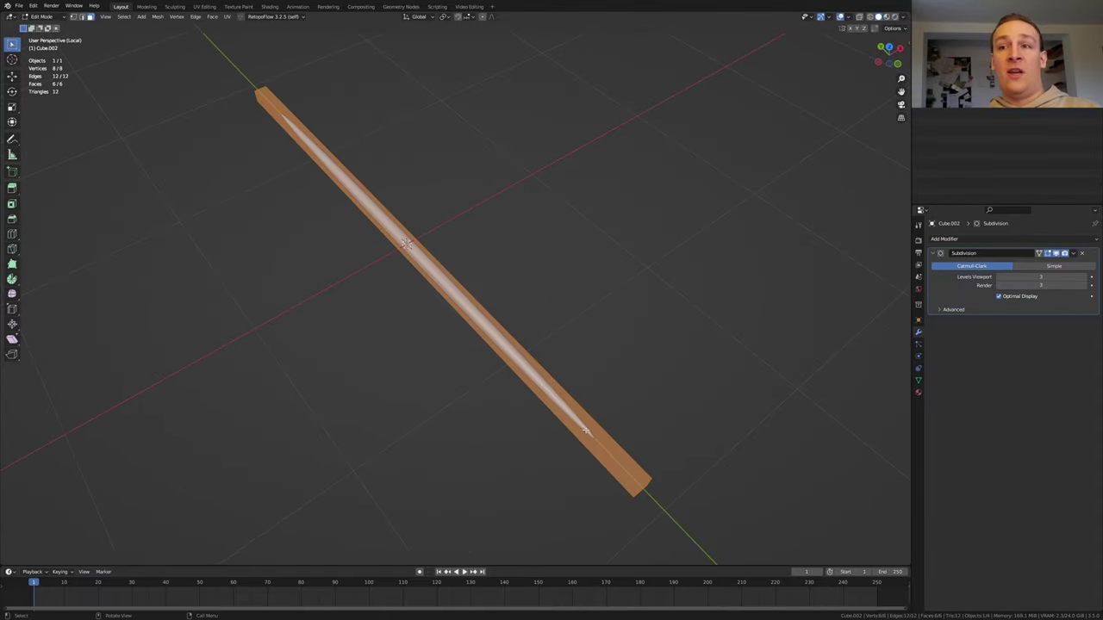
key("ctrl+r")
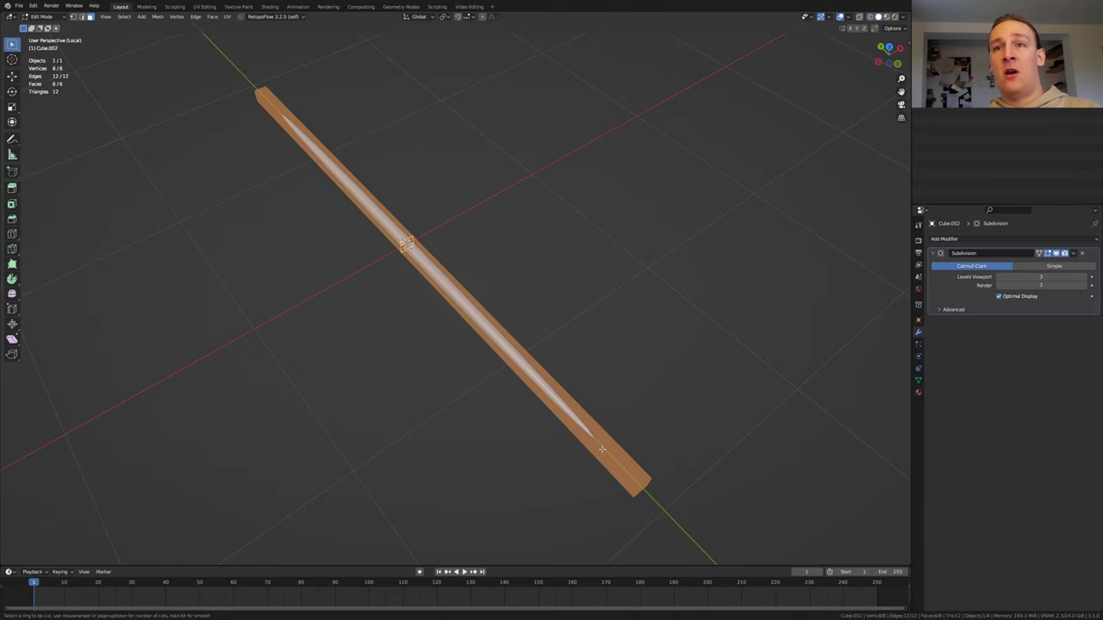
left_click(602, 449)
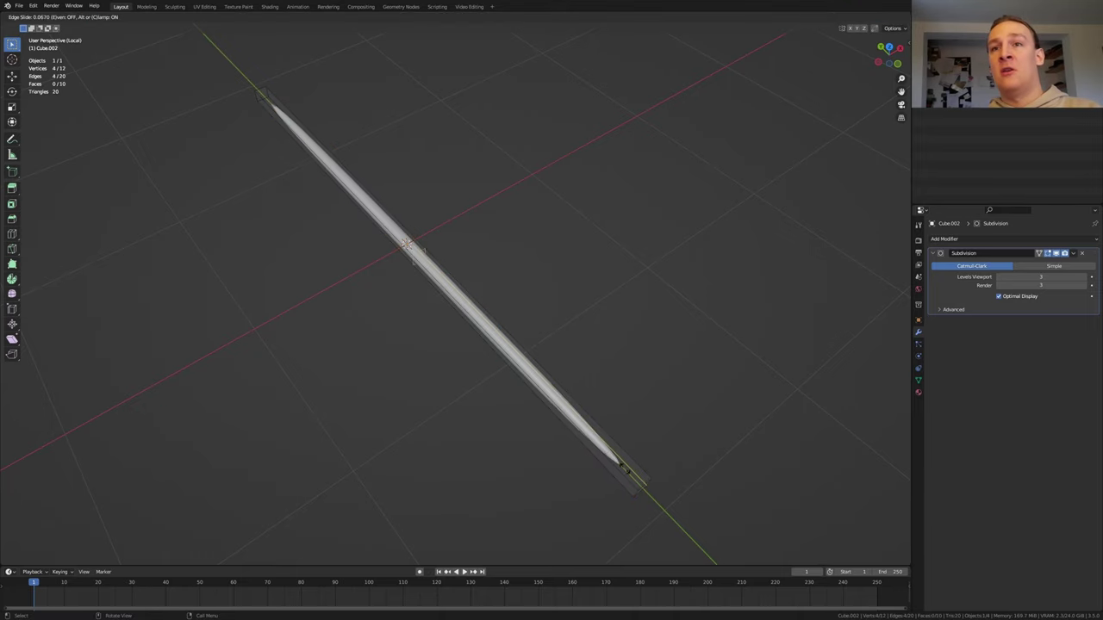
left_click(810, 77)
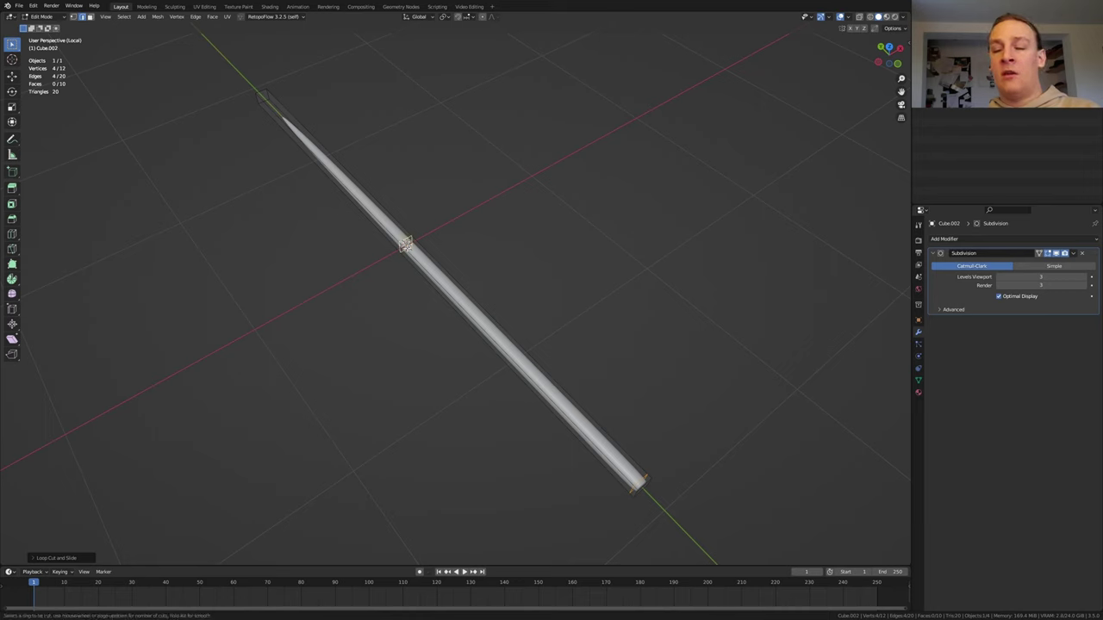
scroll(480, 39, "up", 9)
left_click(480, 38)
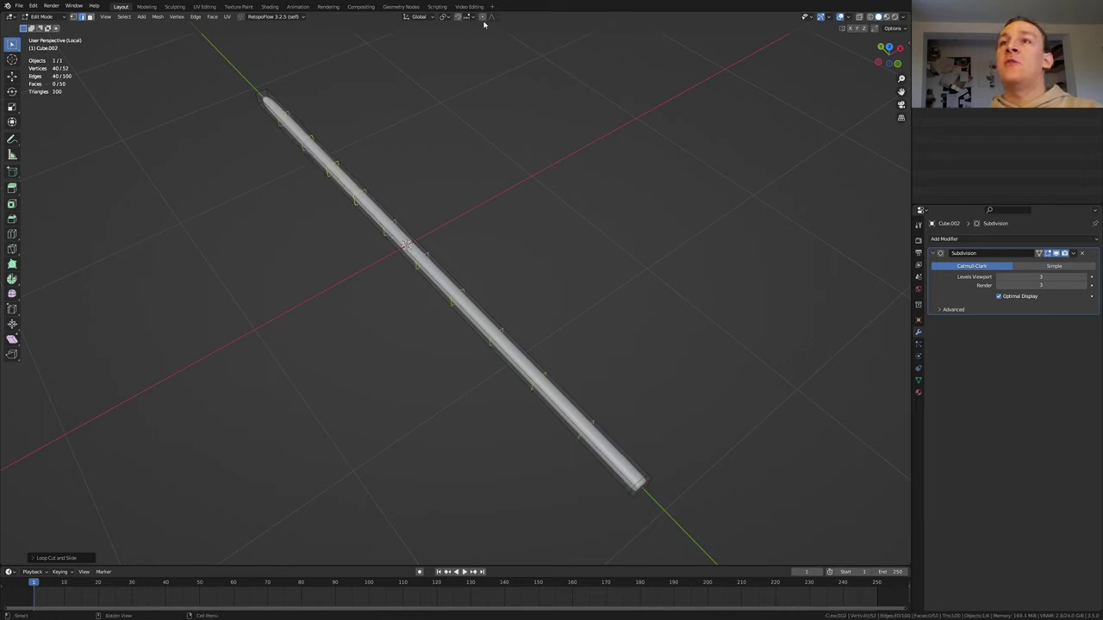
- With proportional editing on, scale the stick's end face down to taper it
left_click(483, 18)
left_click(492, 18)
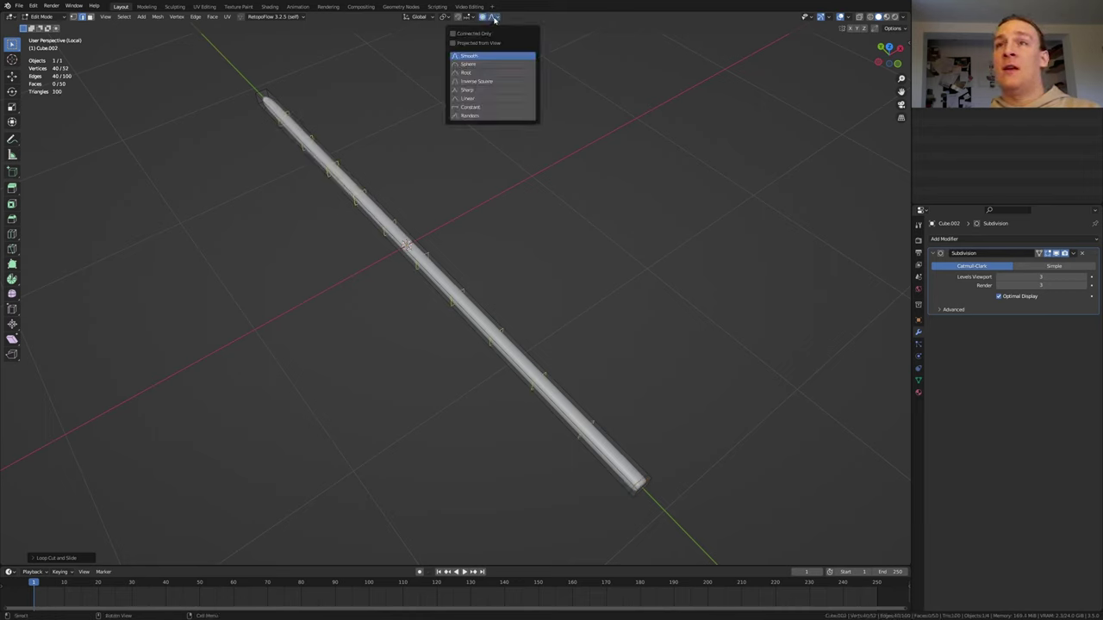
key("3")
middle_click_drag(264, 136, 389, 195)
left_click(113, 302)
middle_click_drag(113, 302, 623, 219)
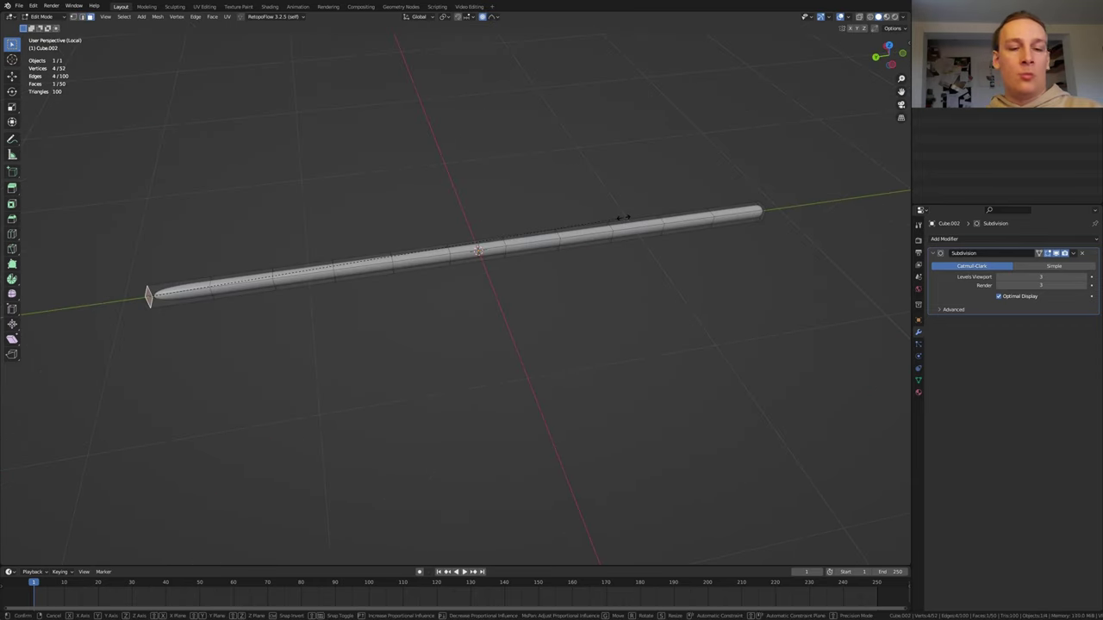
key("s")
scroll(625, 219, "down", 3)
scroll(623, 219, "down", 3)
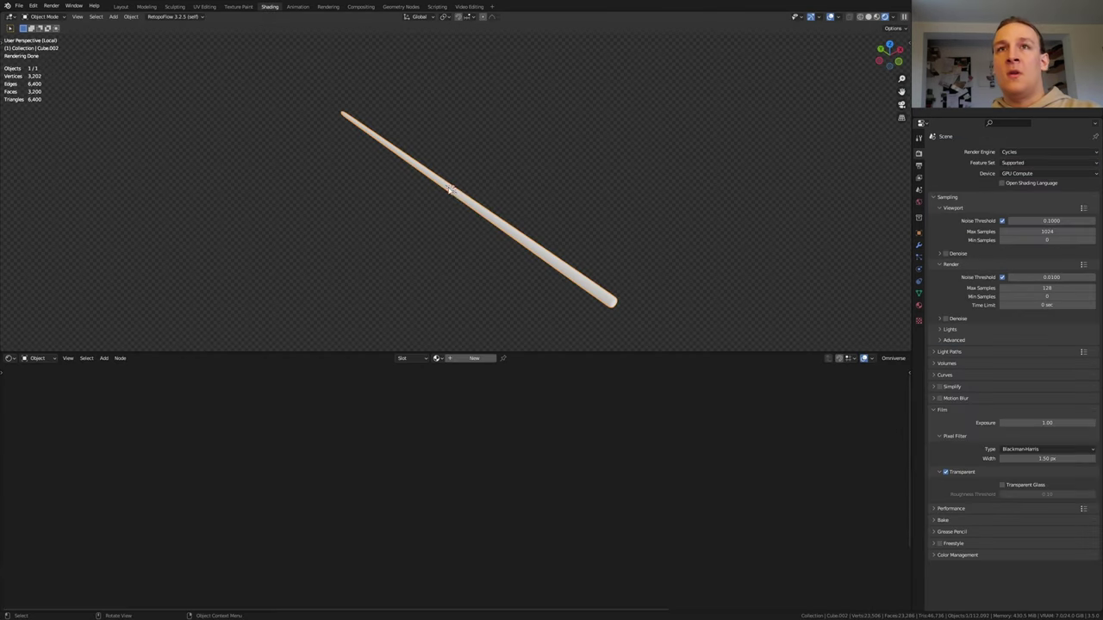
- Shade the chopstick smooth and give it a new material with the wood texture maps
right_click(482, 210)
left_click(483, 208)
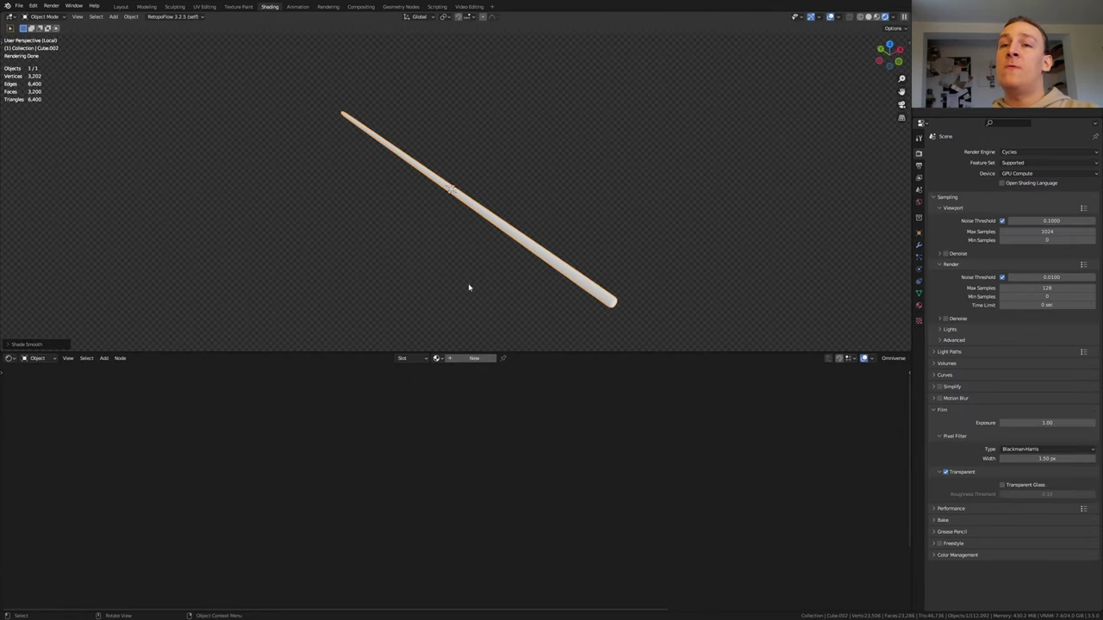
left_click(472, 358)
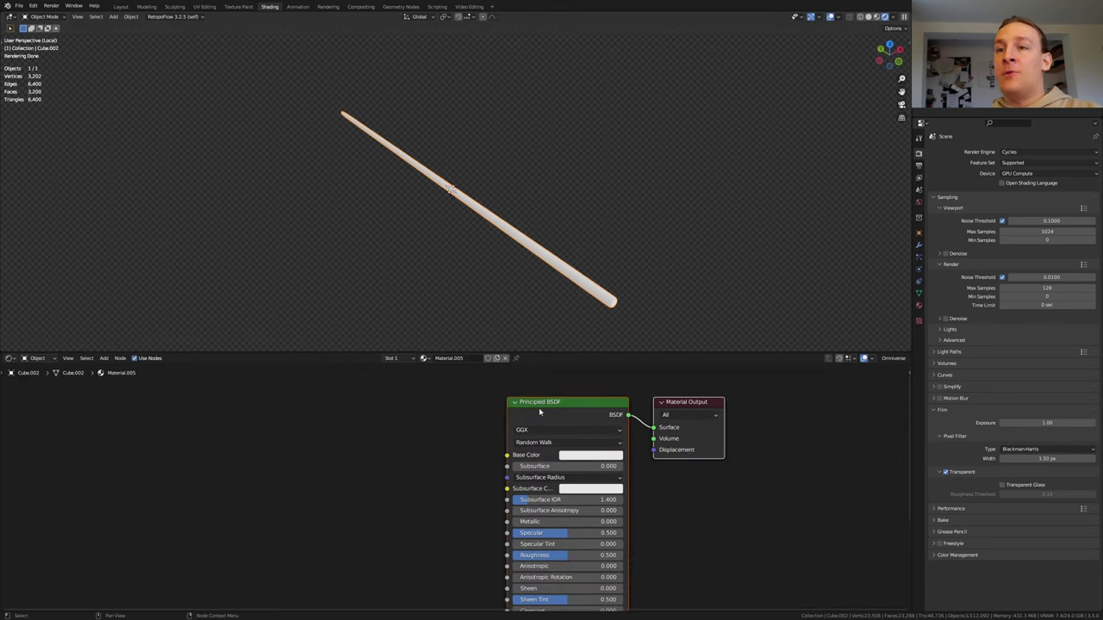
left_click(585, 416)
key("ctrl+shift+t")
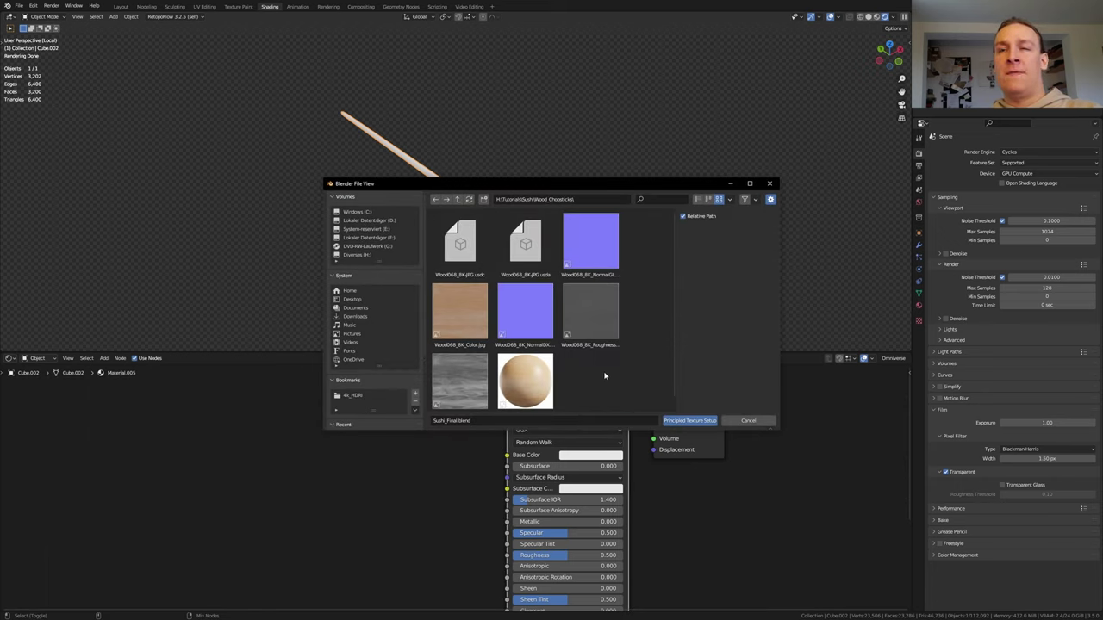
key("a")
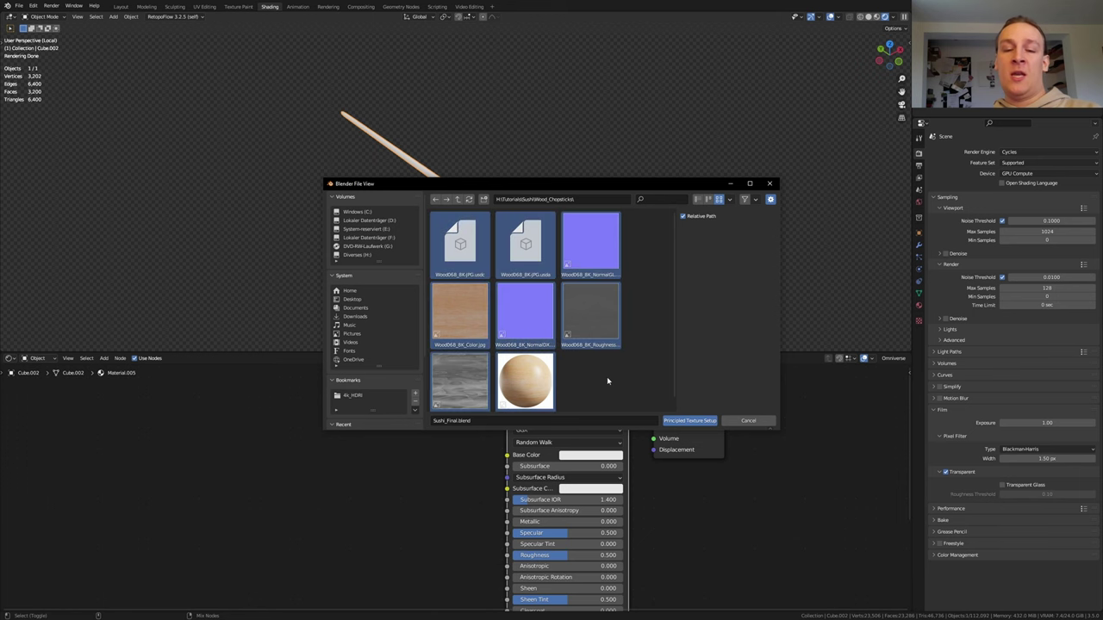
key("Return")
- Duplicate the chopstick beside the original and shift its wood mapping 5 m in X
key("shift+d")
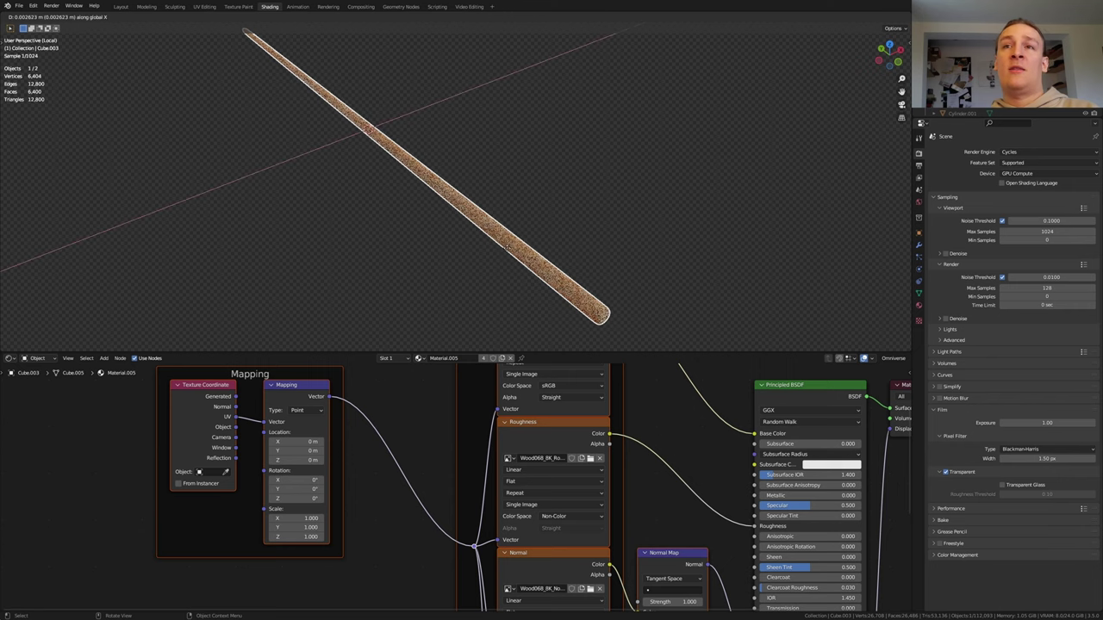
left_click(554, 326)
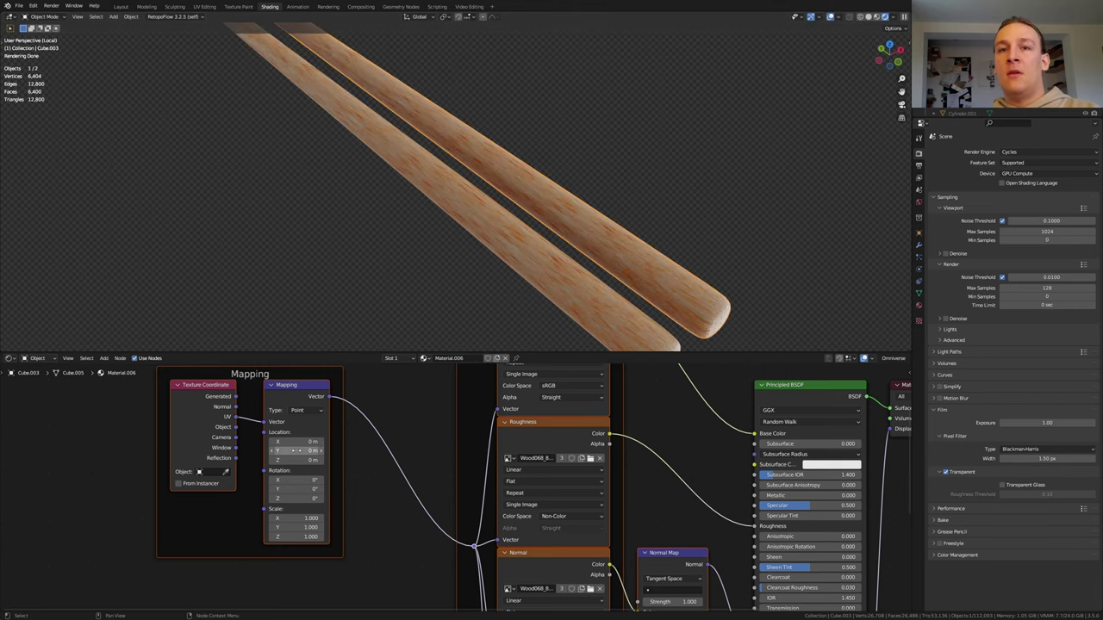
left_click_drag(298, 441, 311, 441)
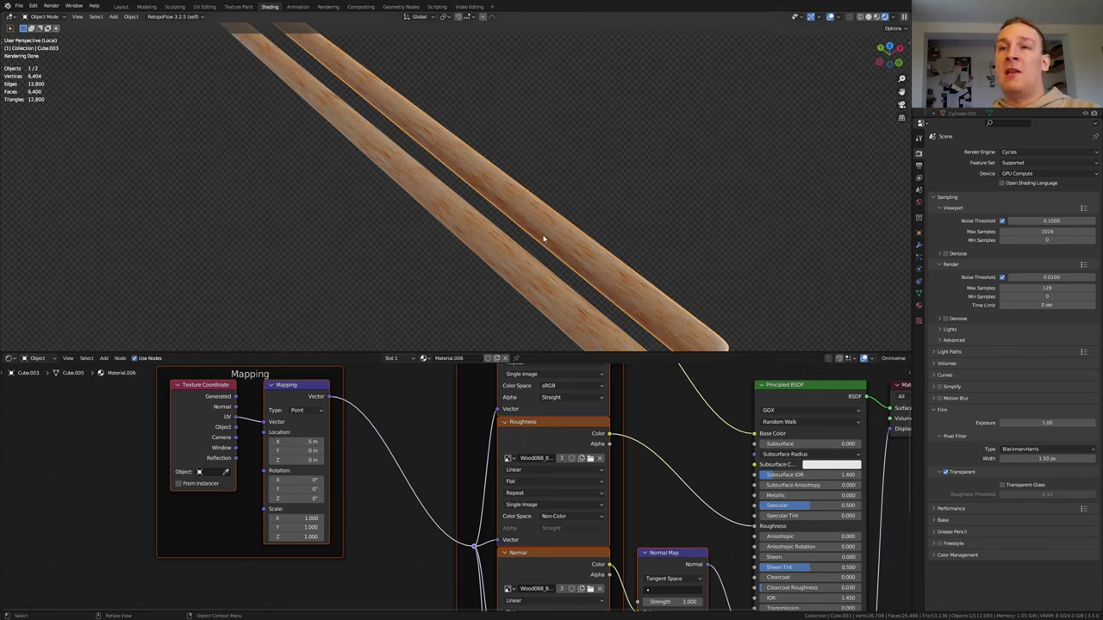
middle_click_drag(486, 277, 478, 207)
- Select both chopsticks in solid view and move them down onto the plate
key("KP_Divide")
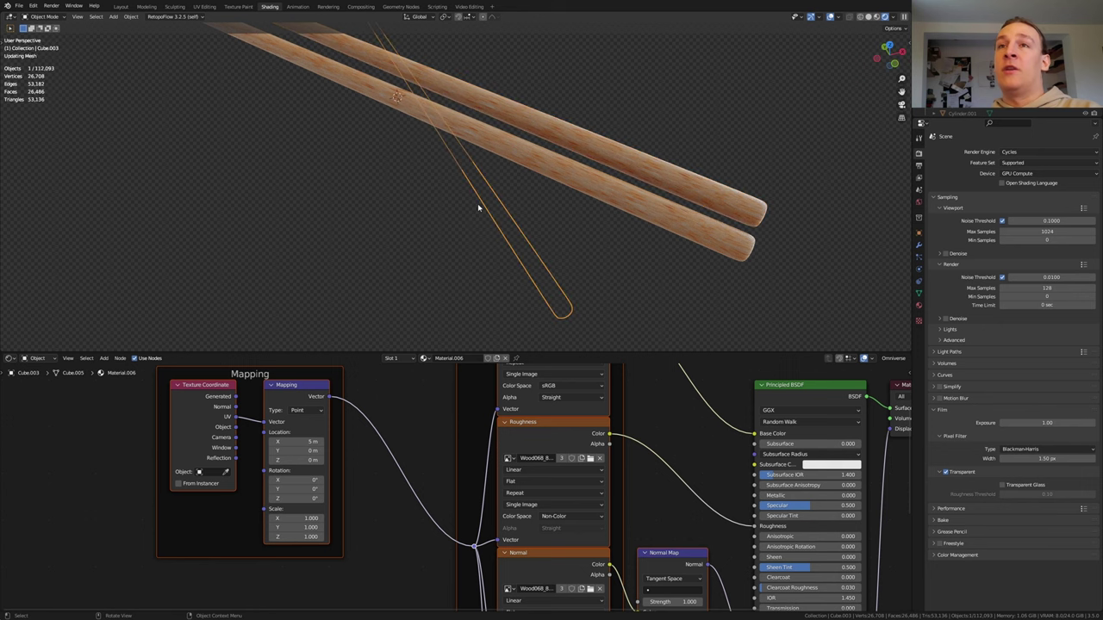
left_click(504, 274, "shift")
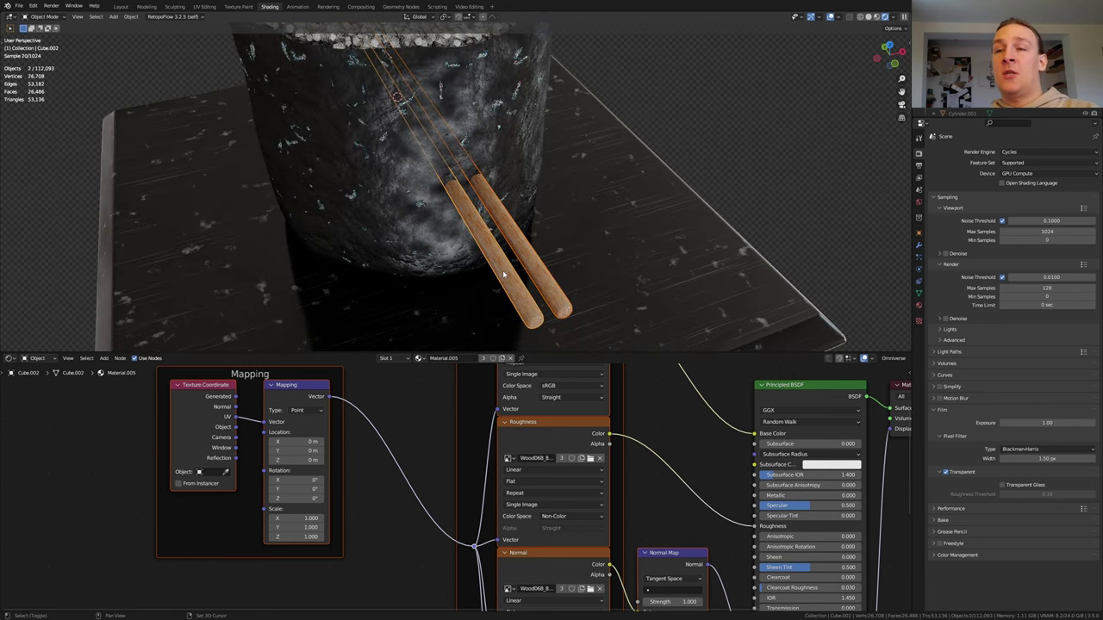
key("KP_1")
left_click(868, 17)
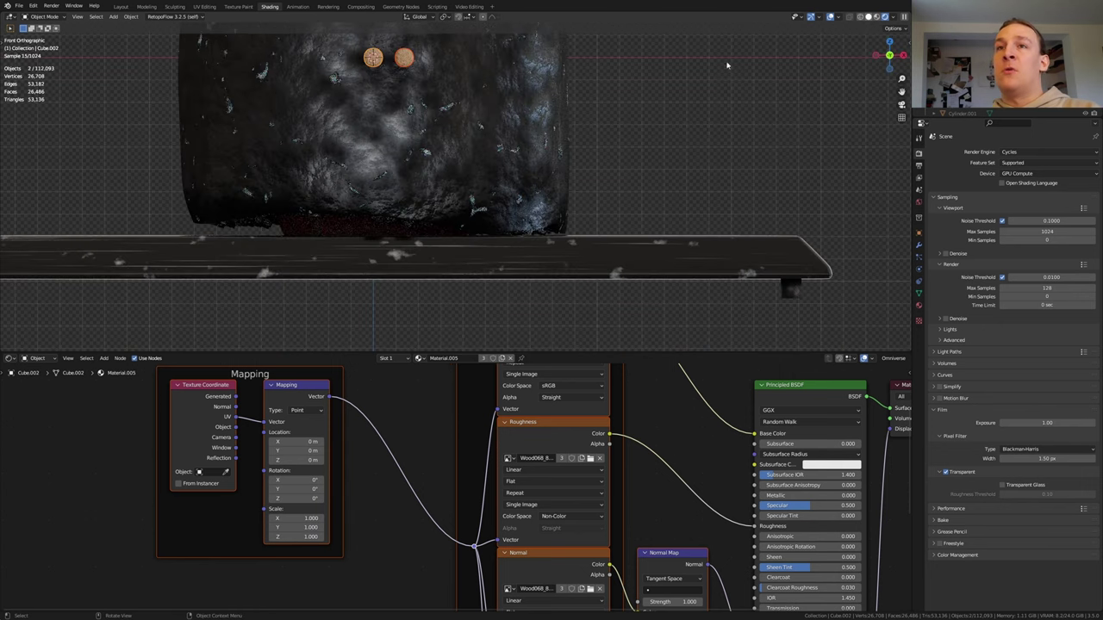
key("g")
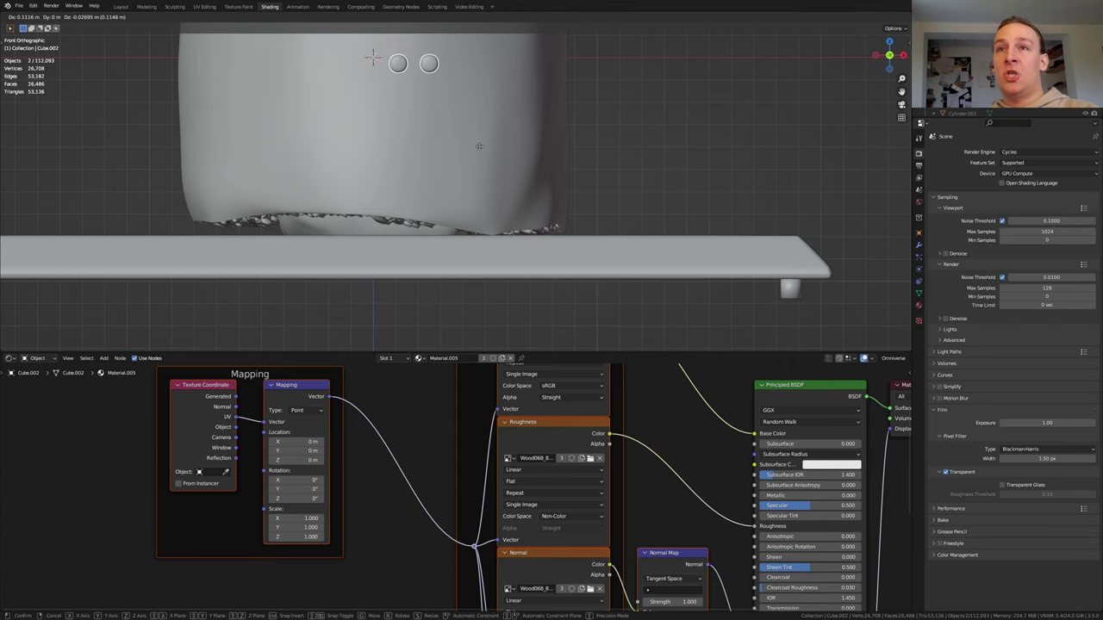
left_click(738, 190)
- Check the chopsticks from the side and top views, then deselect everything
key("KP_3")
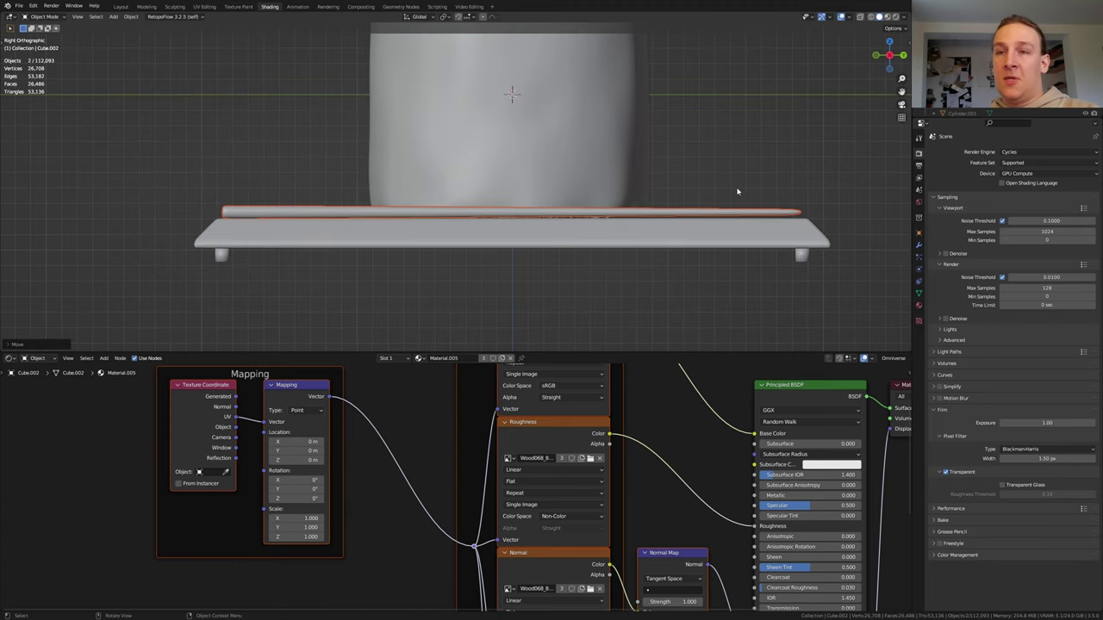
key("r")
key("Escape")
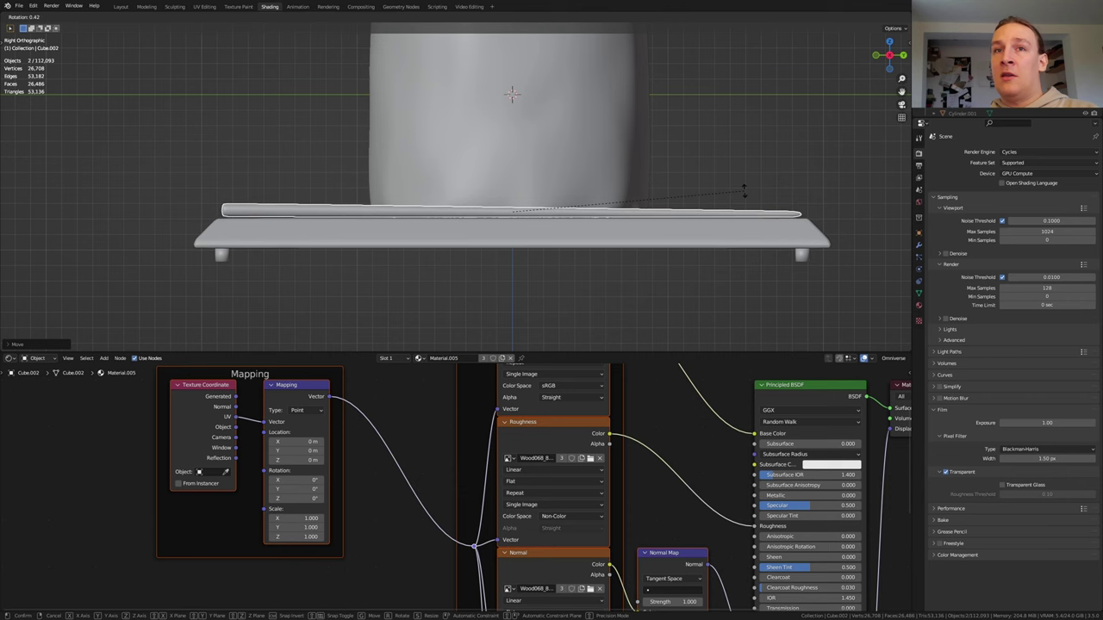
key("KP_7")
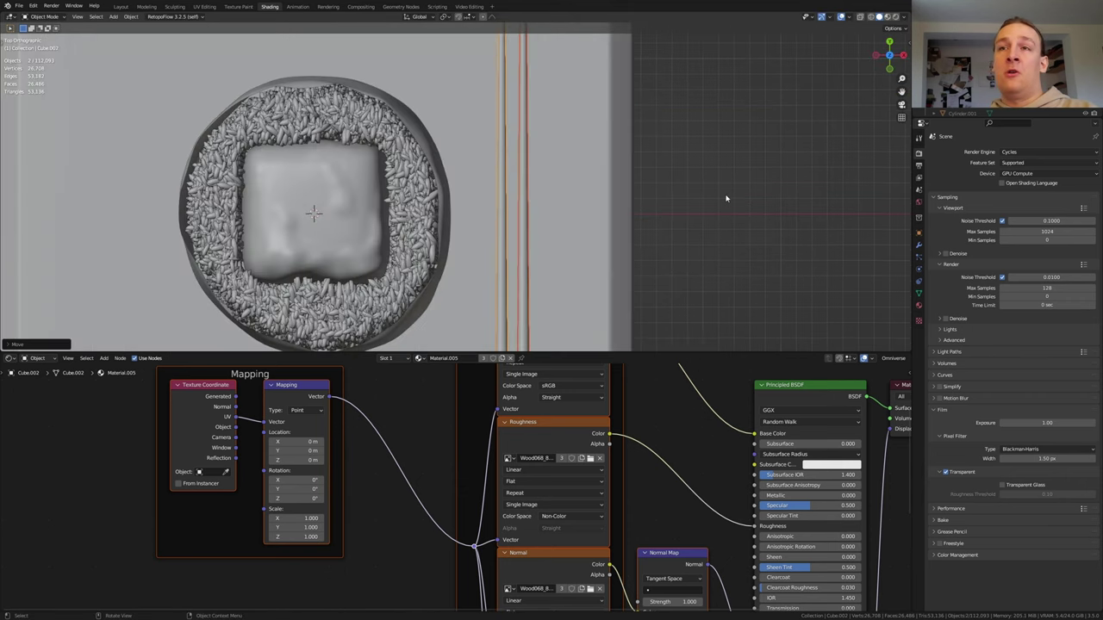
scroll(604, 150, "down", 2)
key("alt+a")
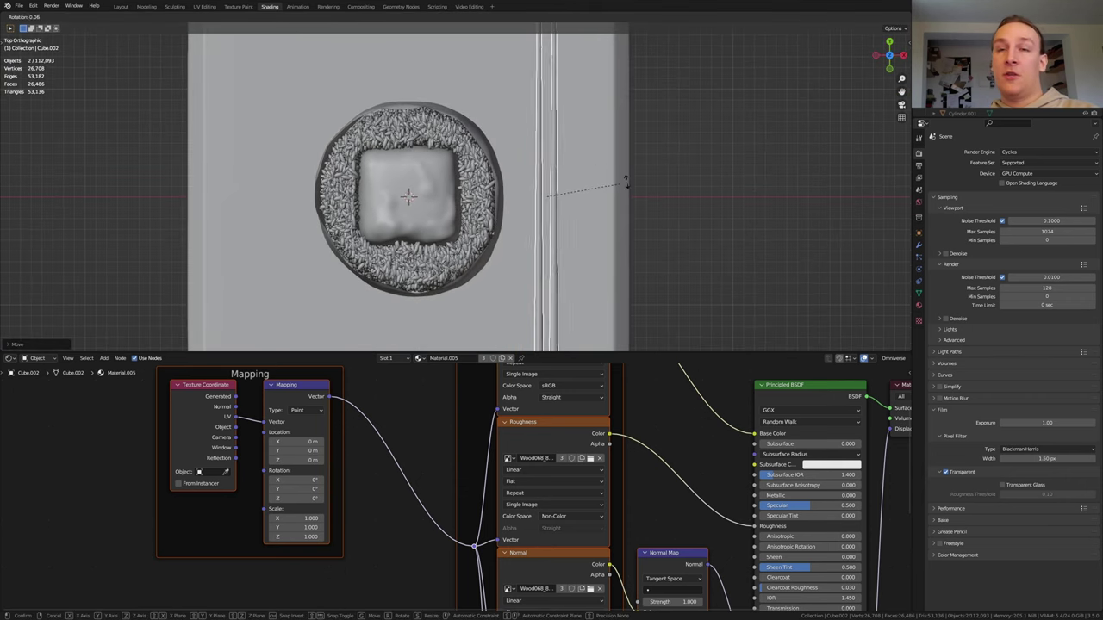
scroll(540, 215, "down", 5)
key("shift+a")
- Add a plane, scale it wide, and lower it just below the plate
left_click(589, 212)
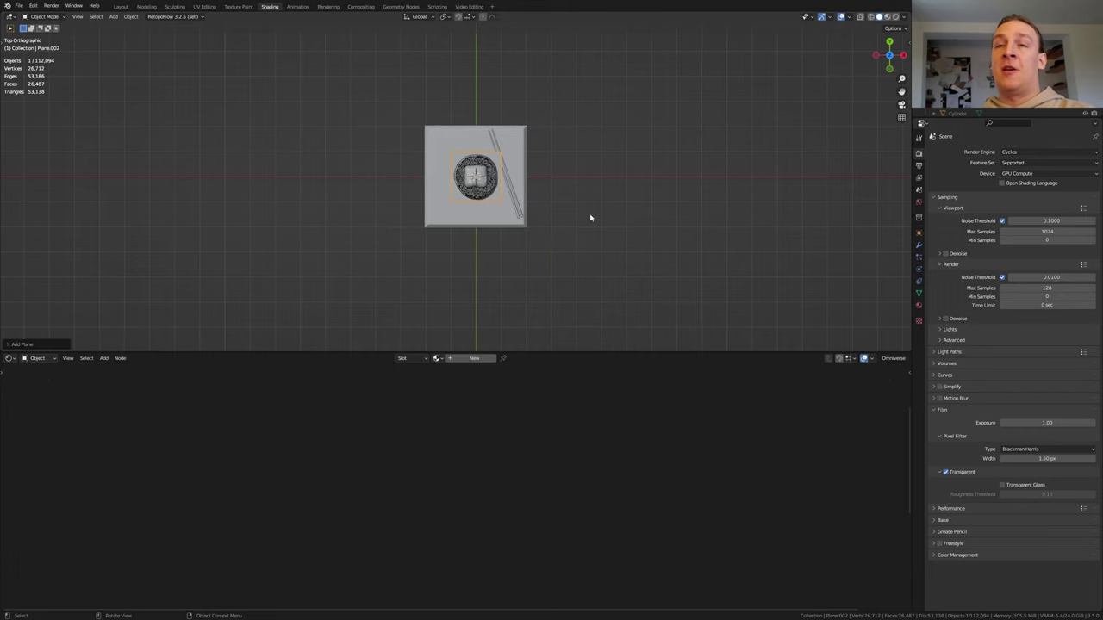
key("KP_1")
key("s")
left_click(661, 274)
scroll(547, 201, "up", 5)
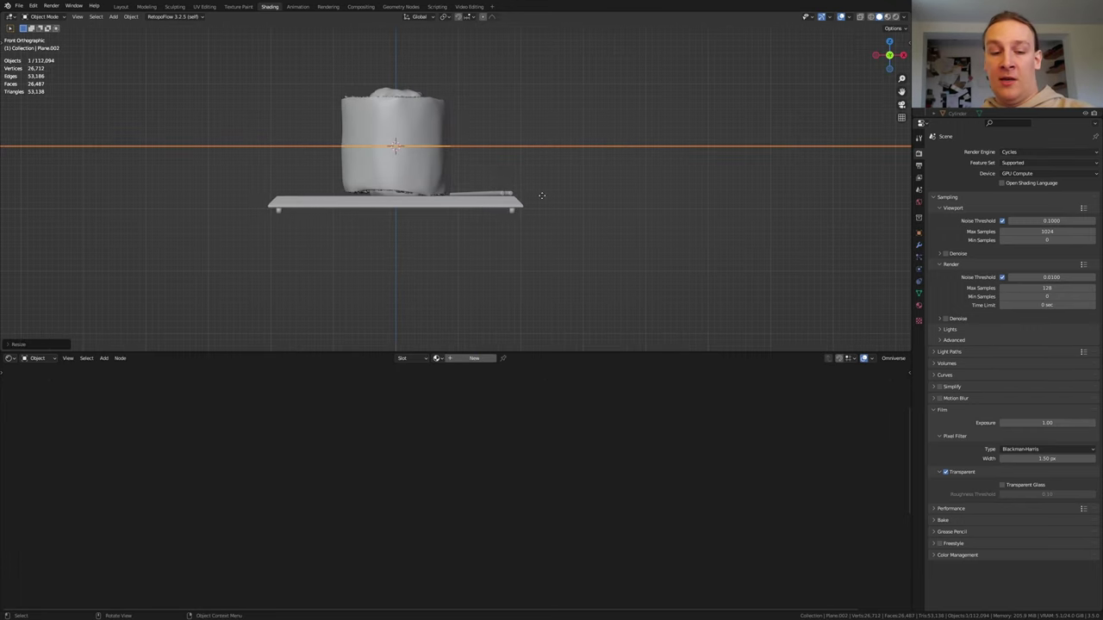
key("g")
key("z")
left_click(537, 248)
- In rendered shading, give the floor plane a new white material, Material.008
middle_click_drag(538, 248, 896, 21)
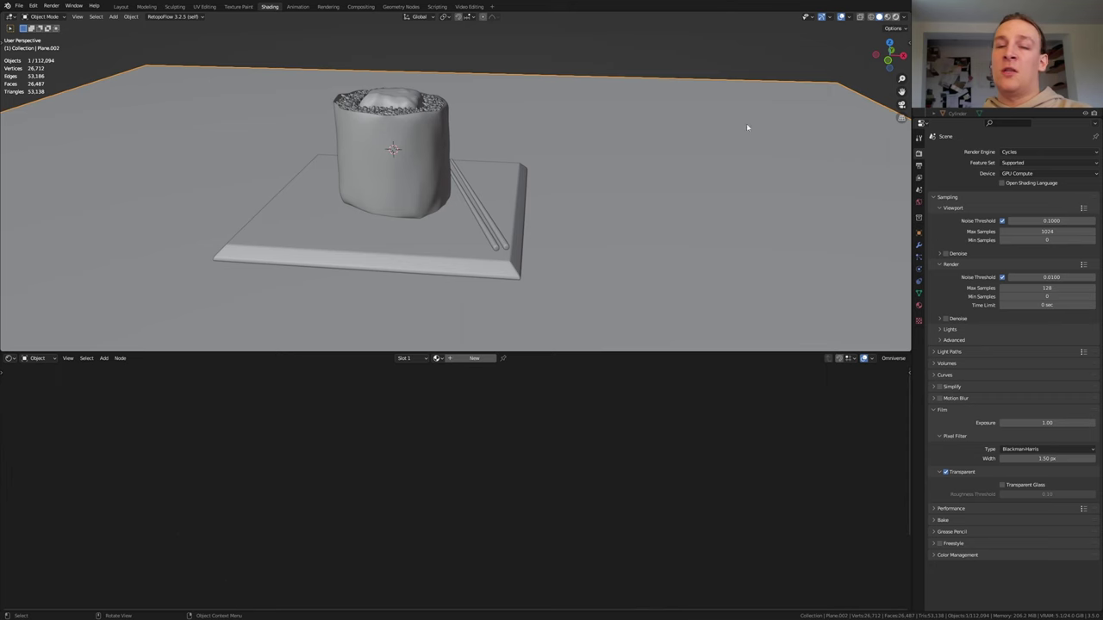
key("z")
key("ctrl+l")
left_click(667, 190)
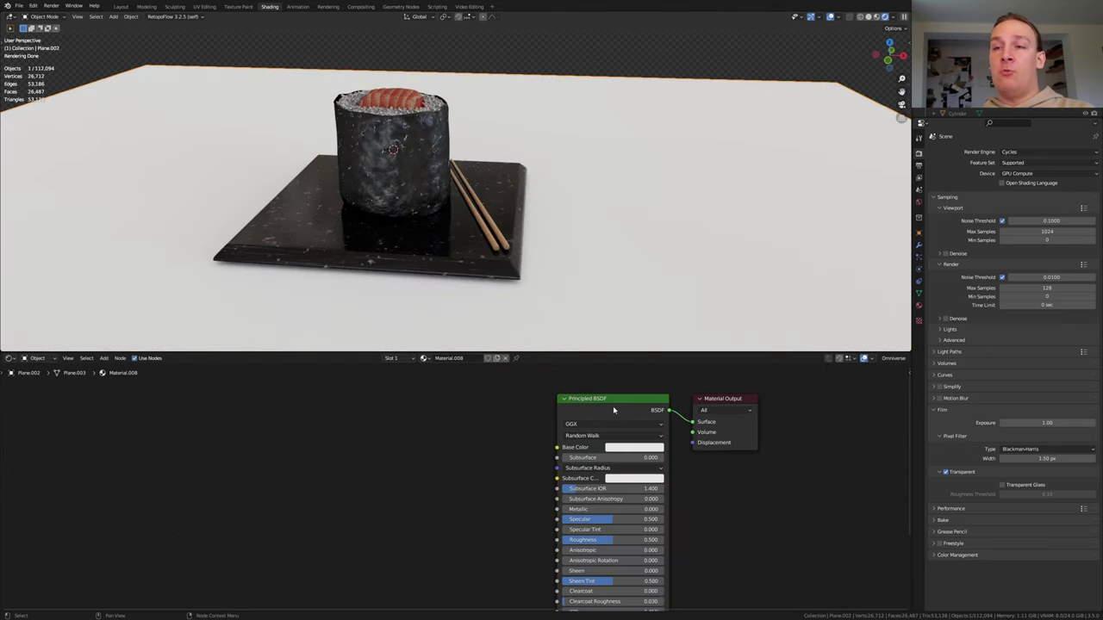
left_click(613, 409)
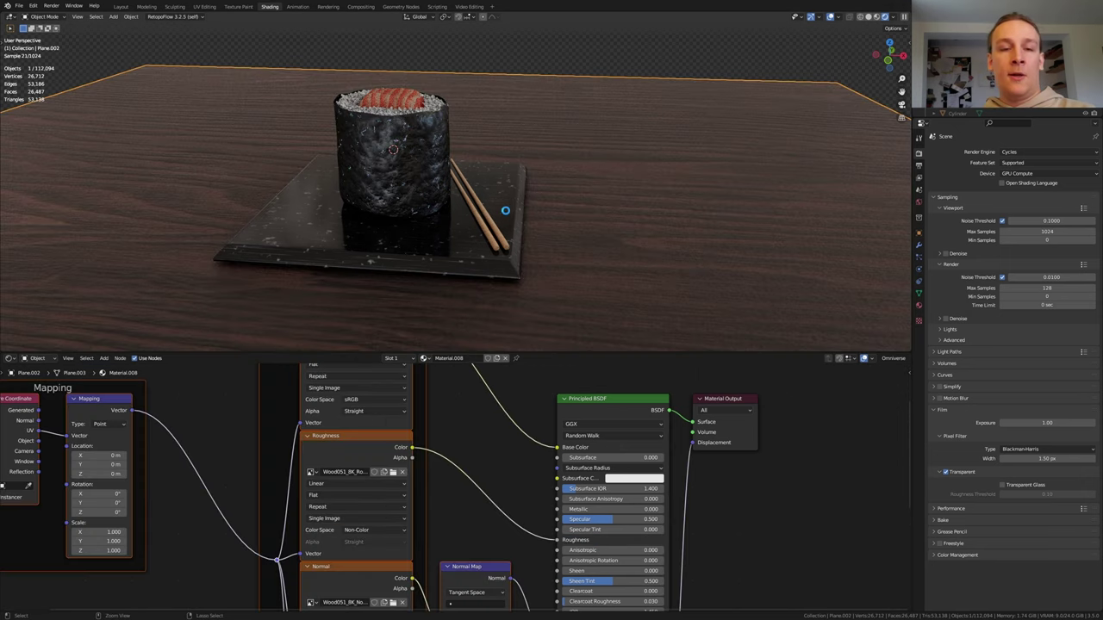
- Save the file, then add a camera aligned to the current view
key("ctrl+s")
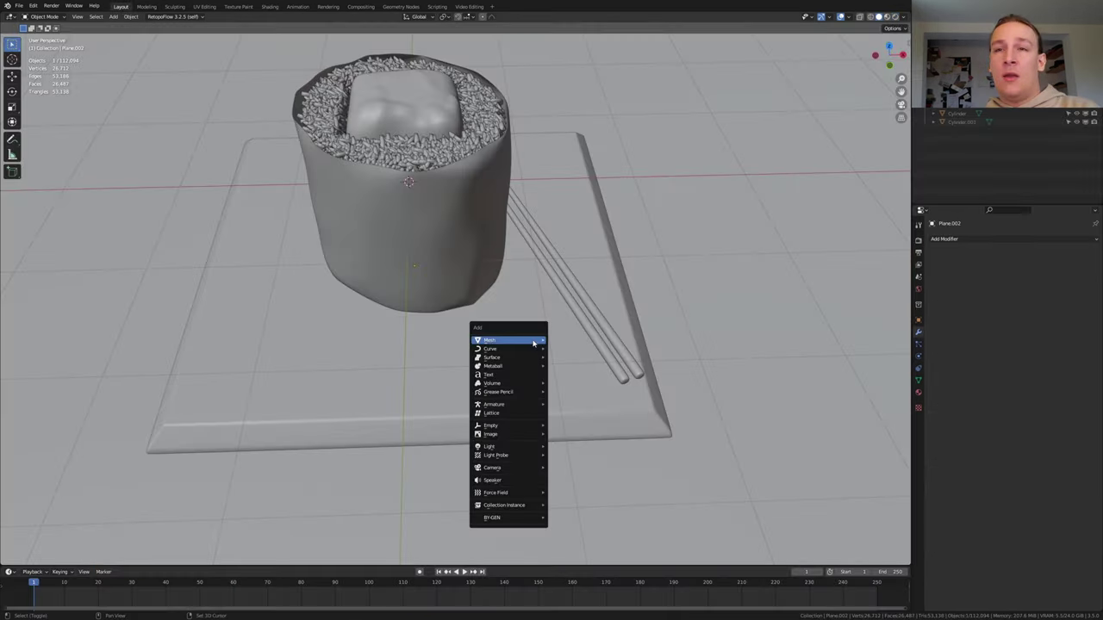
left_click(495, 457)
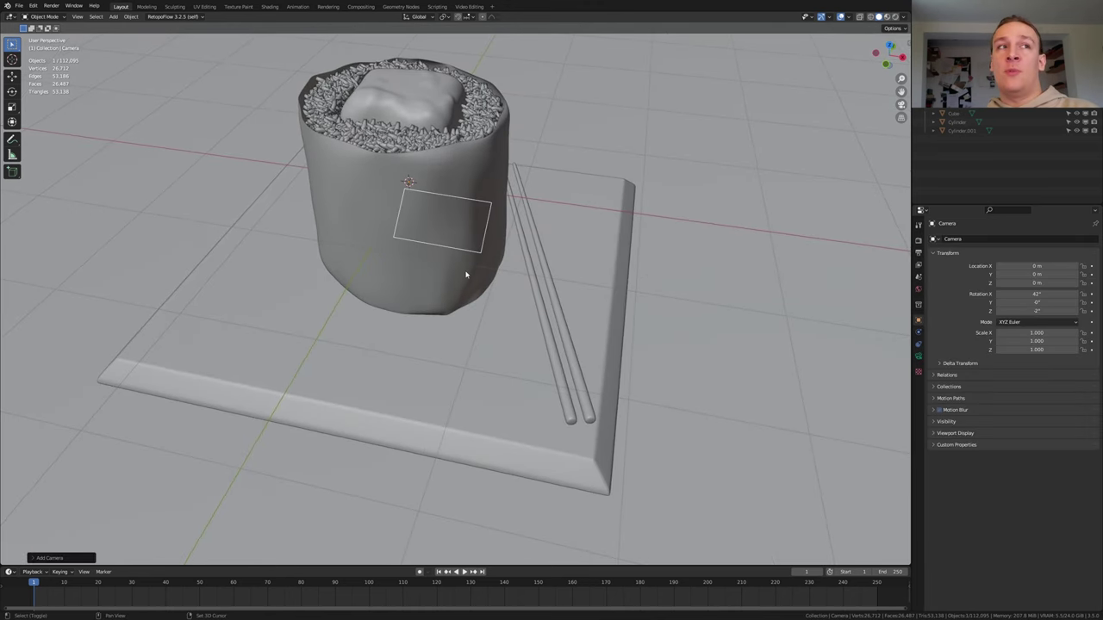
scroll(468, 273, "up", 2)
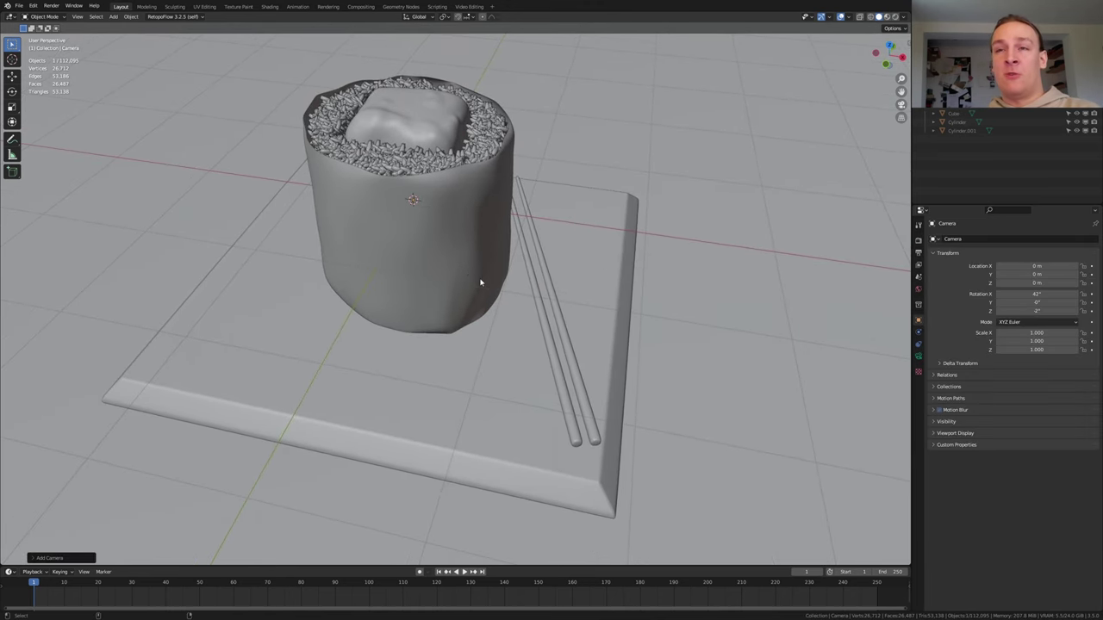
key("ctrl+alt+KP_0")
key("g")
left_click(917, 369)
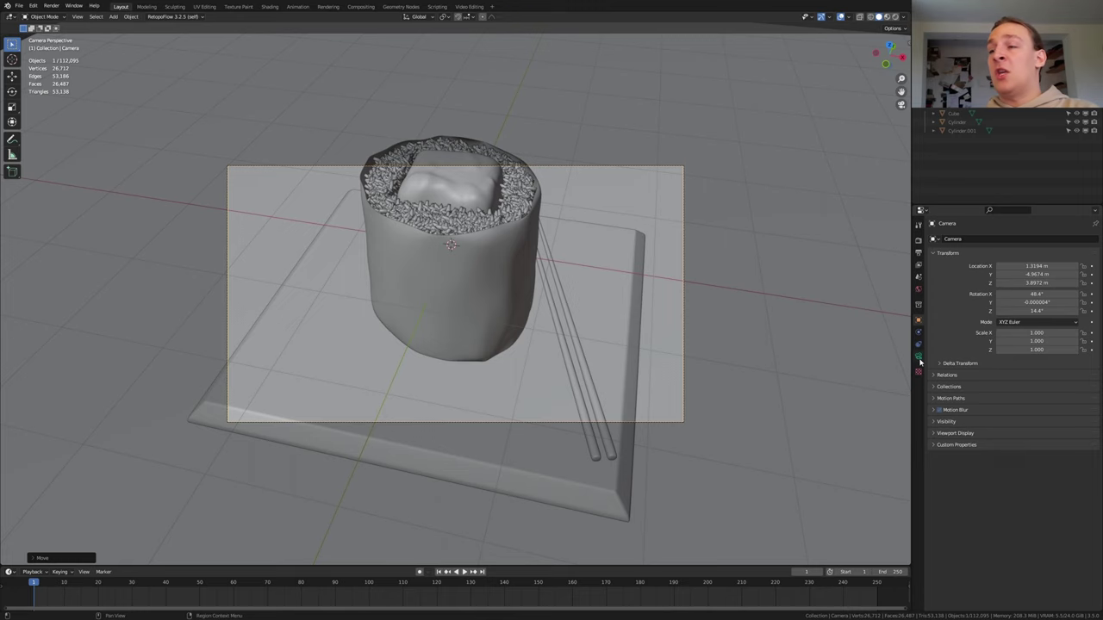
- Set the camera's focal length to 250 mm
left_click(917, 356)
left_click(1035, 280)
type("2")
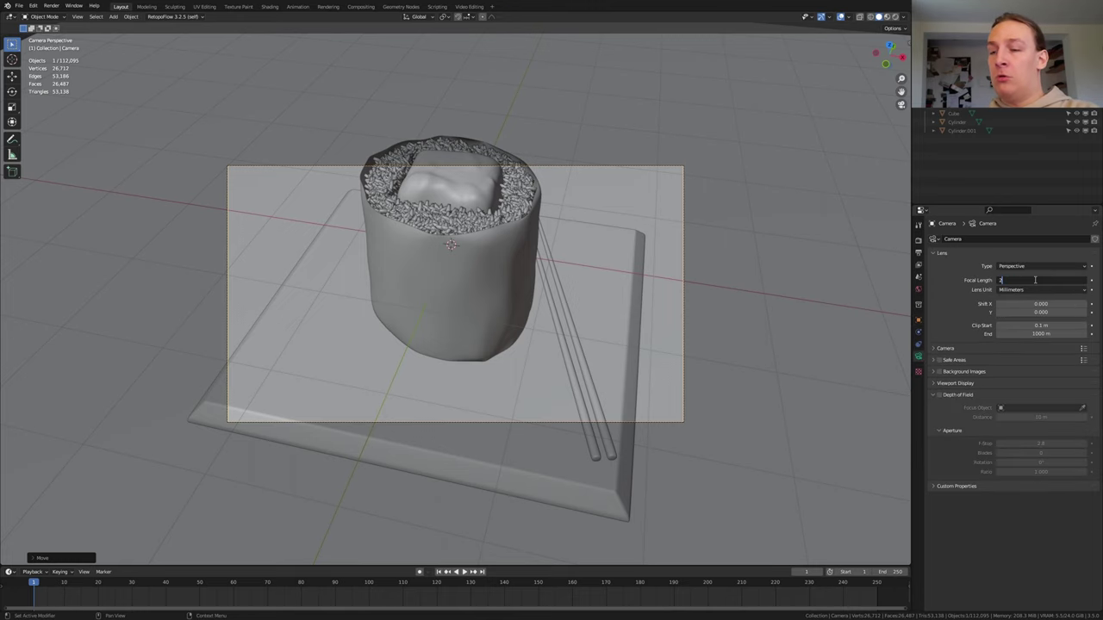
type("5")
type("0")
key("Return")
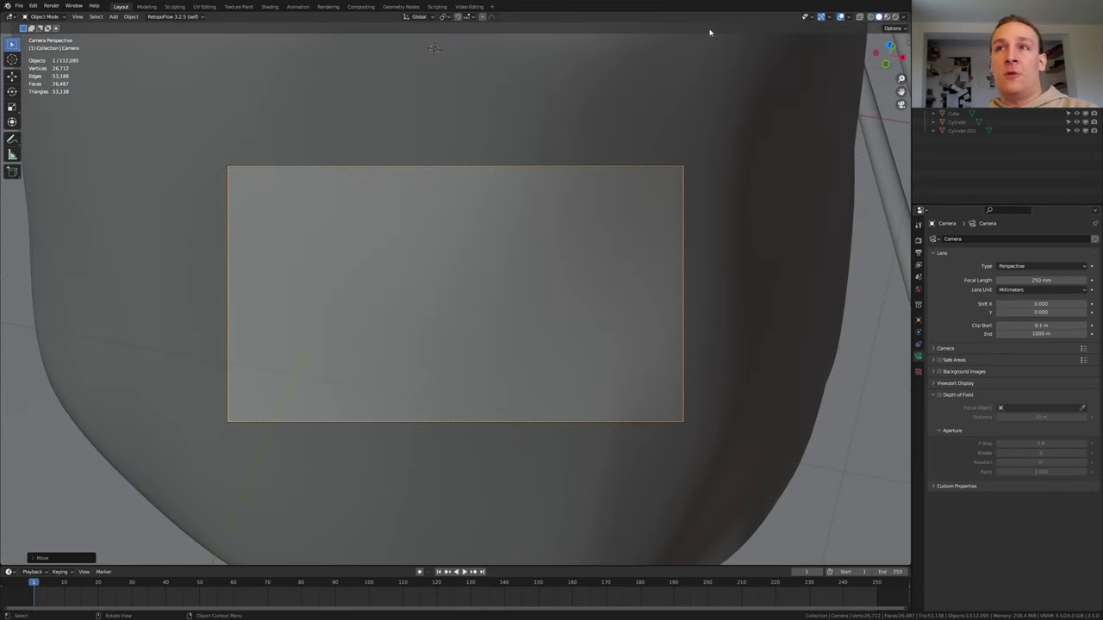
- Pull the camera back along its depth axis to frame the sushi and plate
key("g")
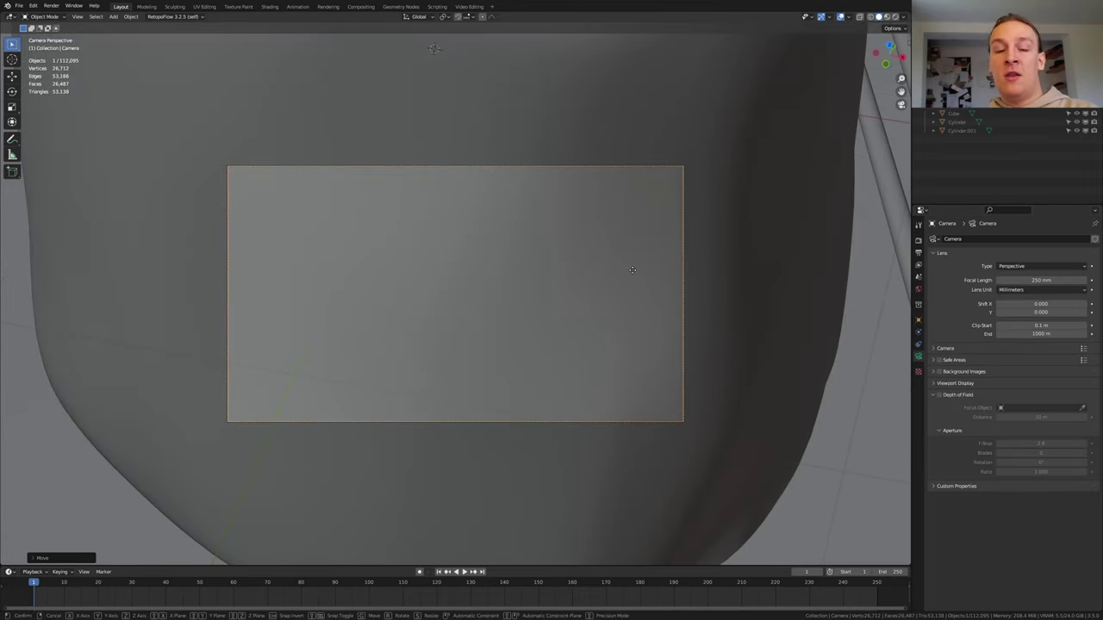
key("z")
key("z")
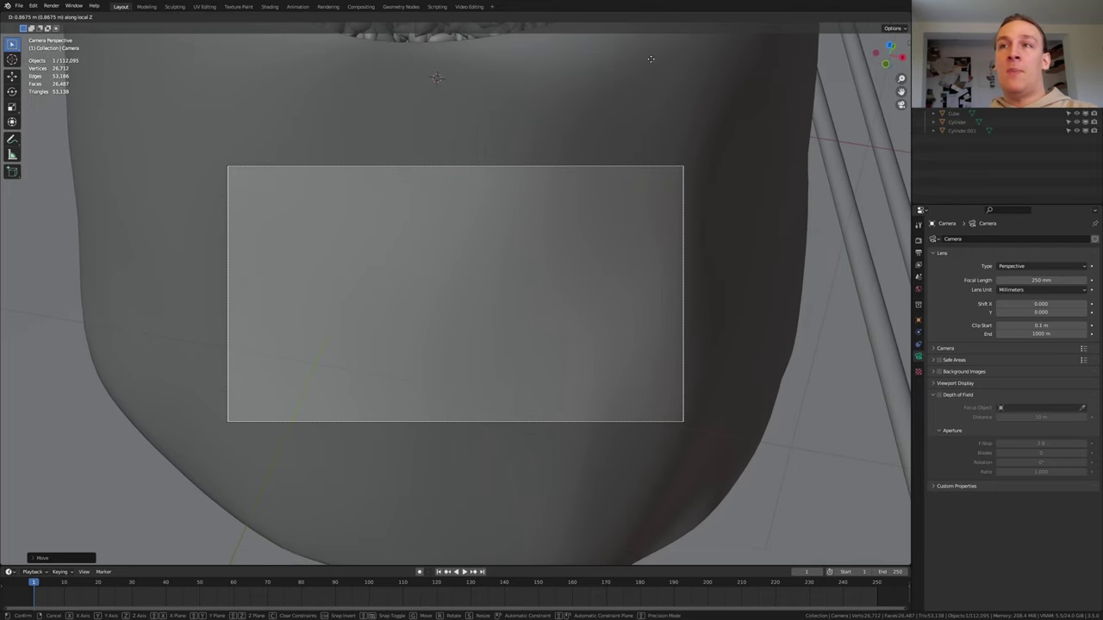
left_click(919, 320)
left_click(918, 320)
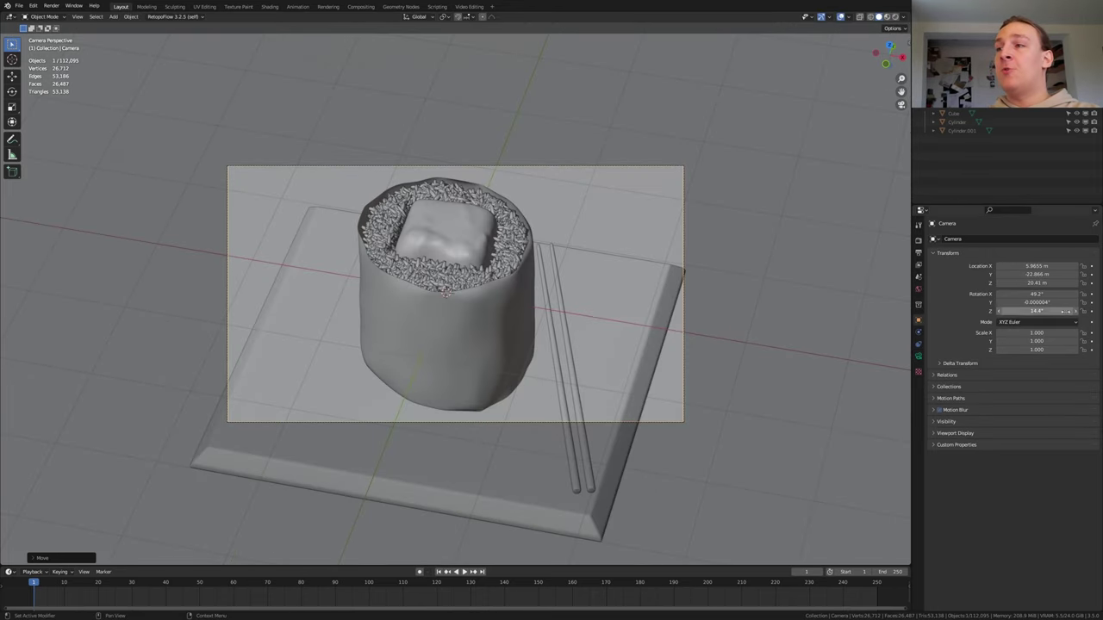
scroll(861, 172, "up", 1)
left_click(903, 17)
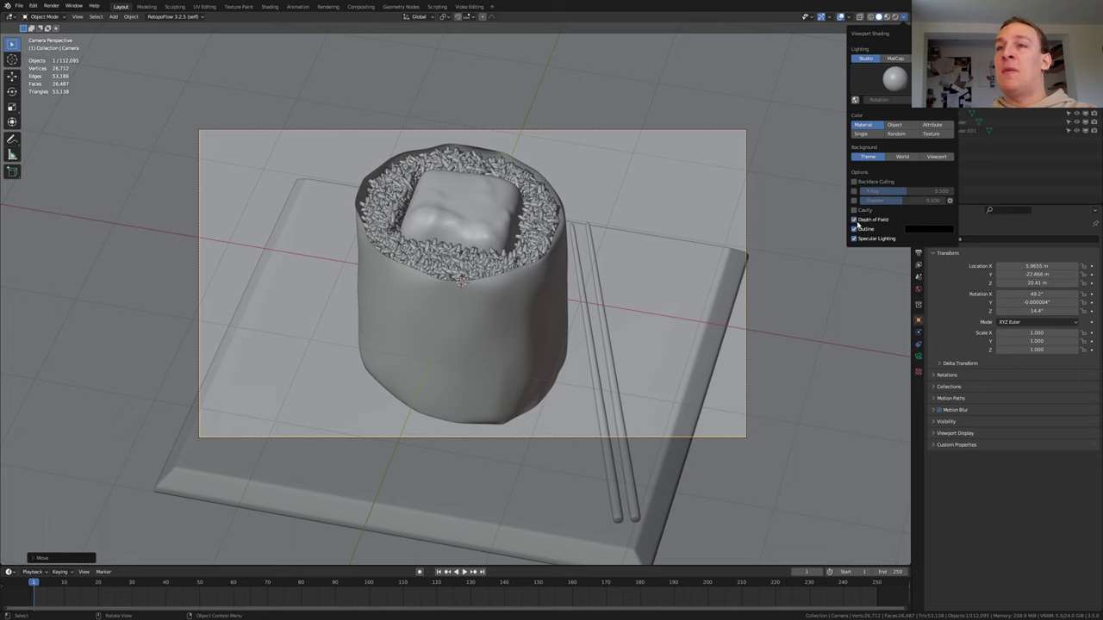
key("shift+a")
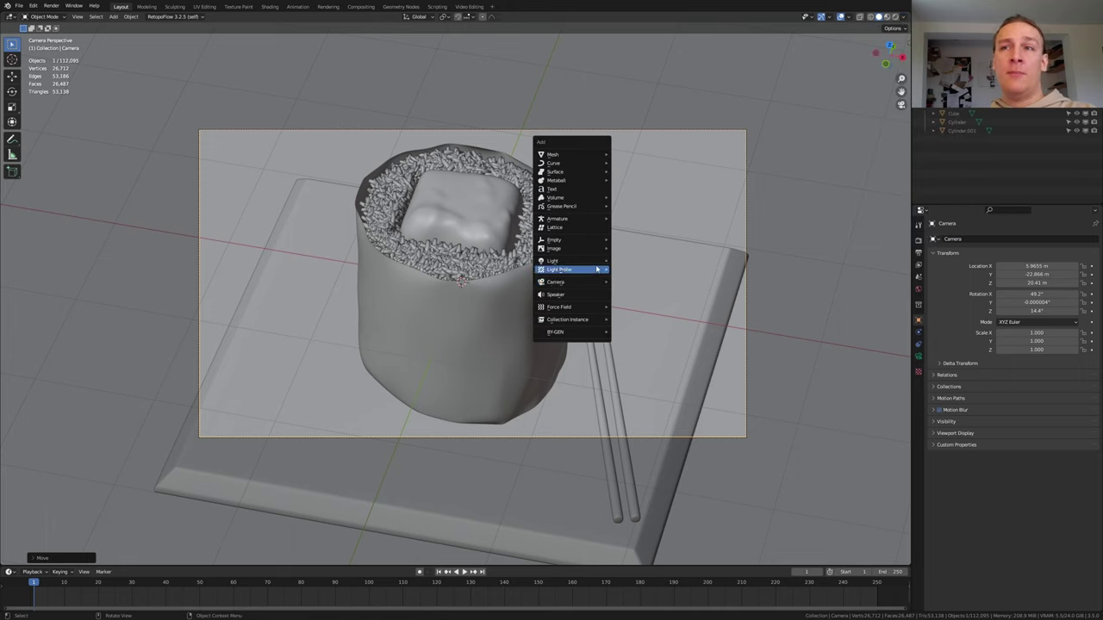
- Add an Empty and snap it onto the surface of the sushi roll
mouse_move(590, 241)
left_click(633, 241)
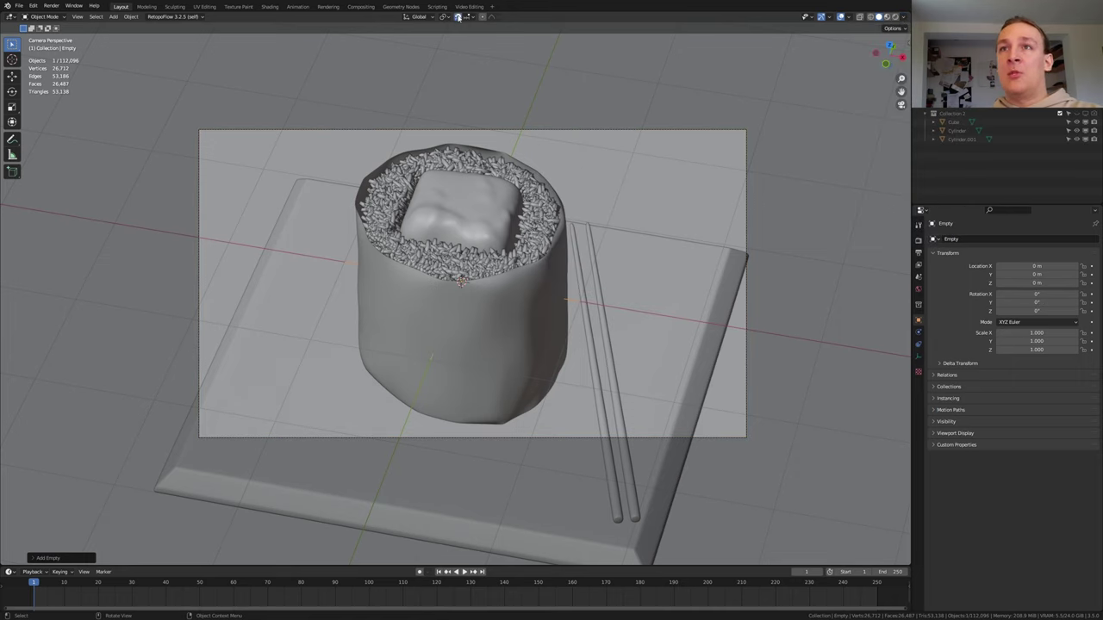
left_click(469, 17)
left_click(466, 69)
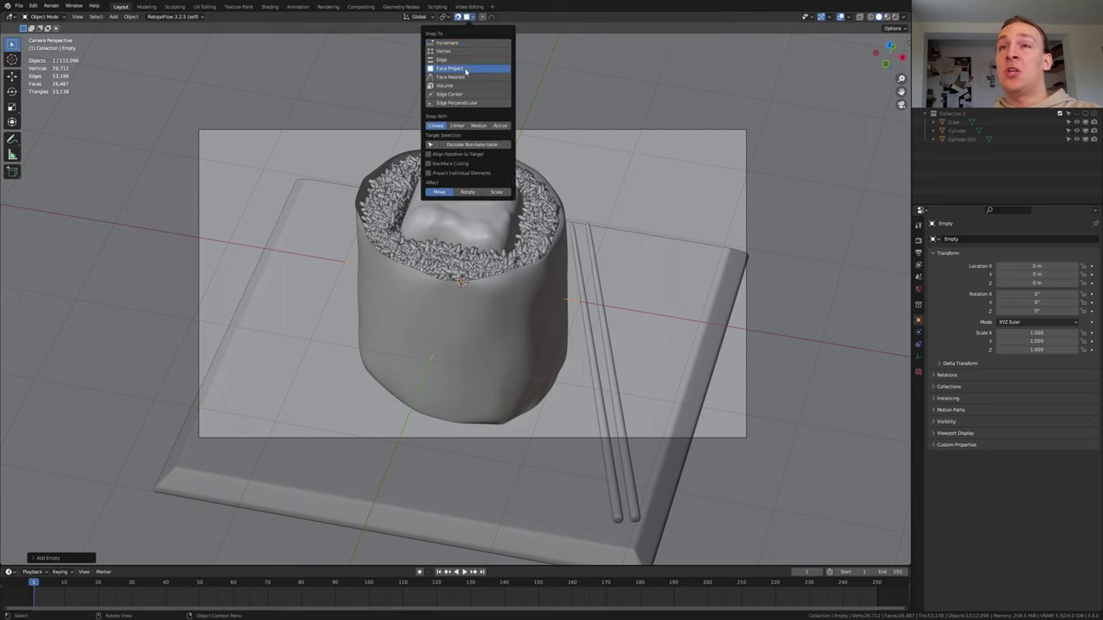
key("g")
left_click(465, 281)
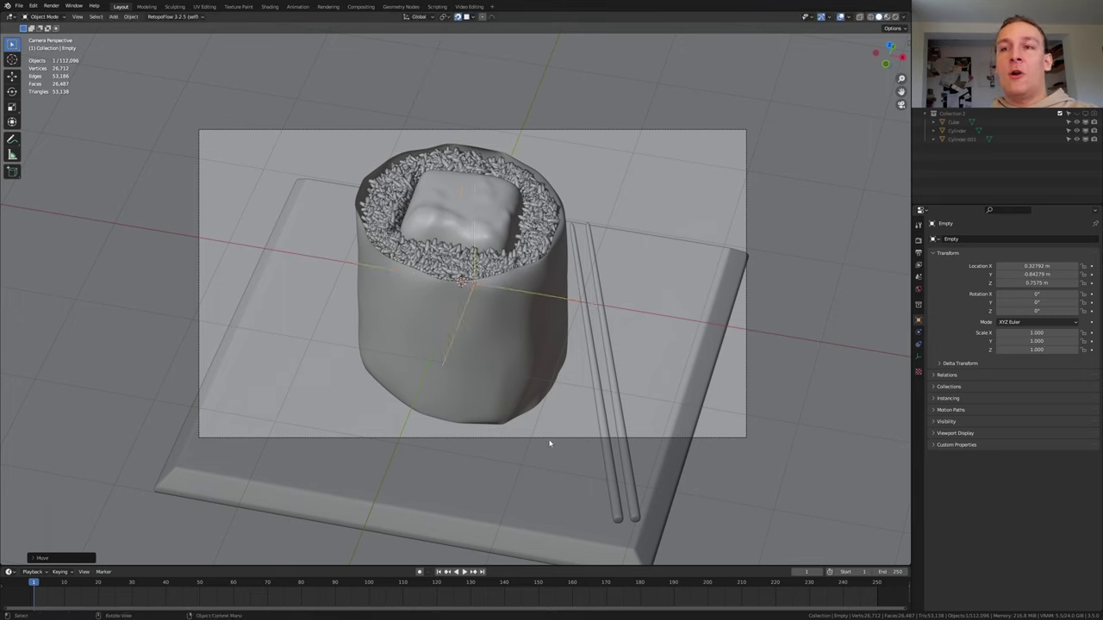
- Enable camera depth of field focused on the Empty with F-Stop 1.0
left_click(554, 439)
left_click(919, 356)
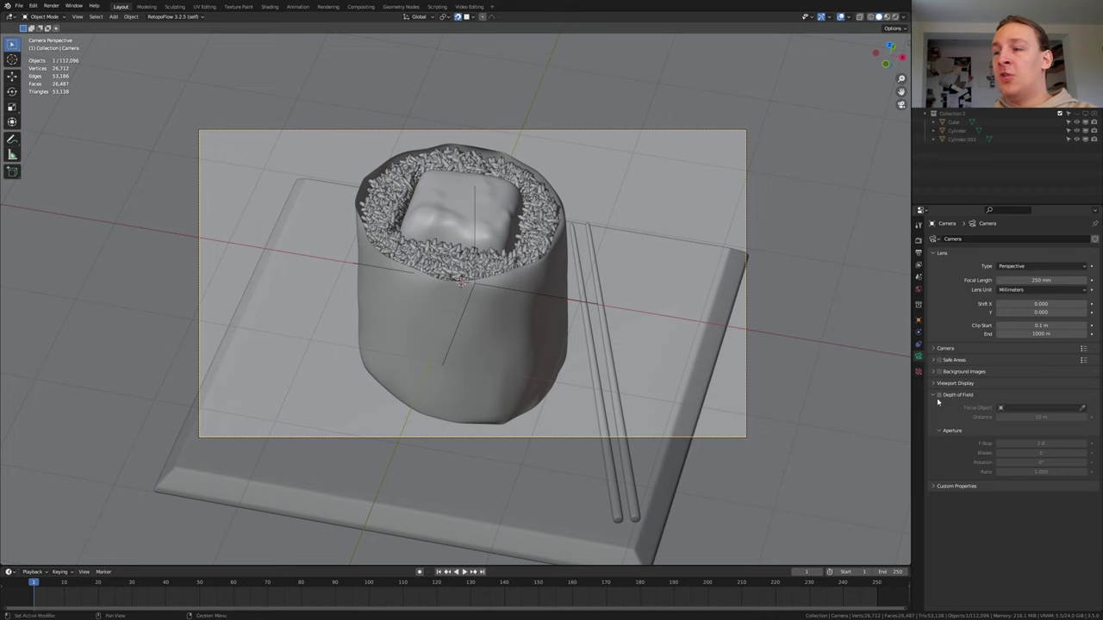
left_click(939, 395)
left_click(1025, 410)
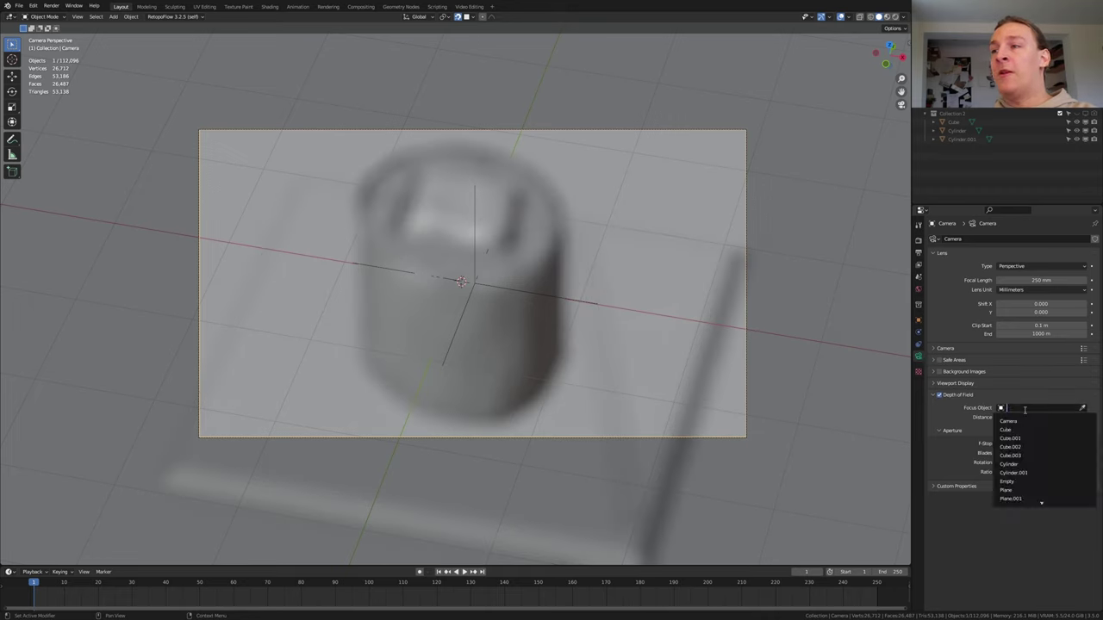
left_click(1007, 481)
left_click(1038, 443)
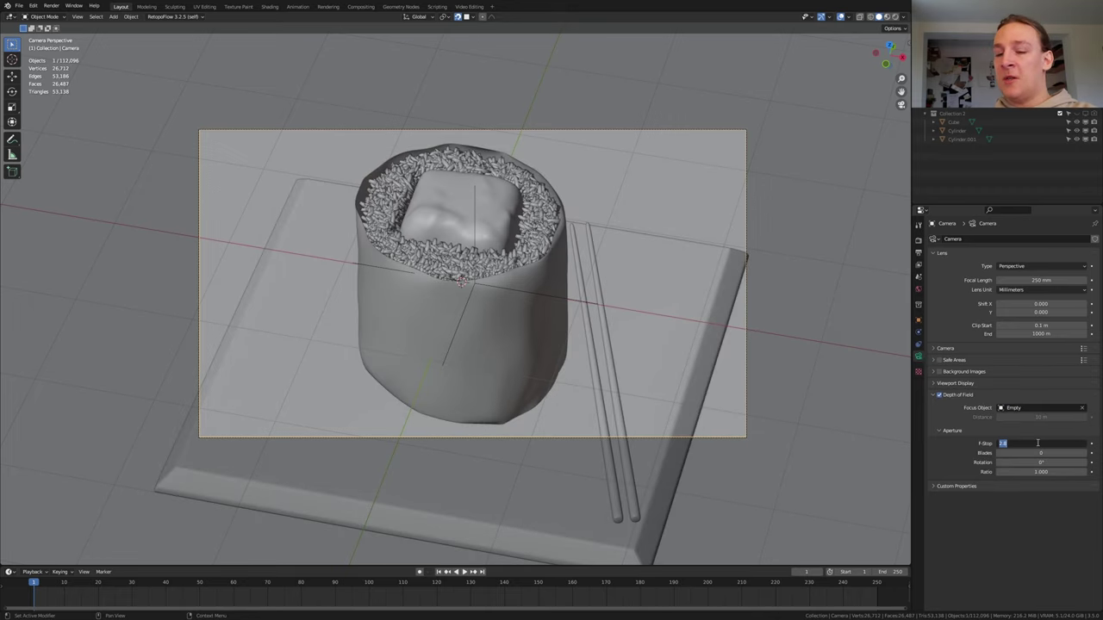
type("1")
key("Return")
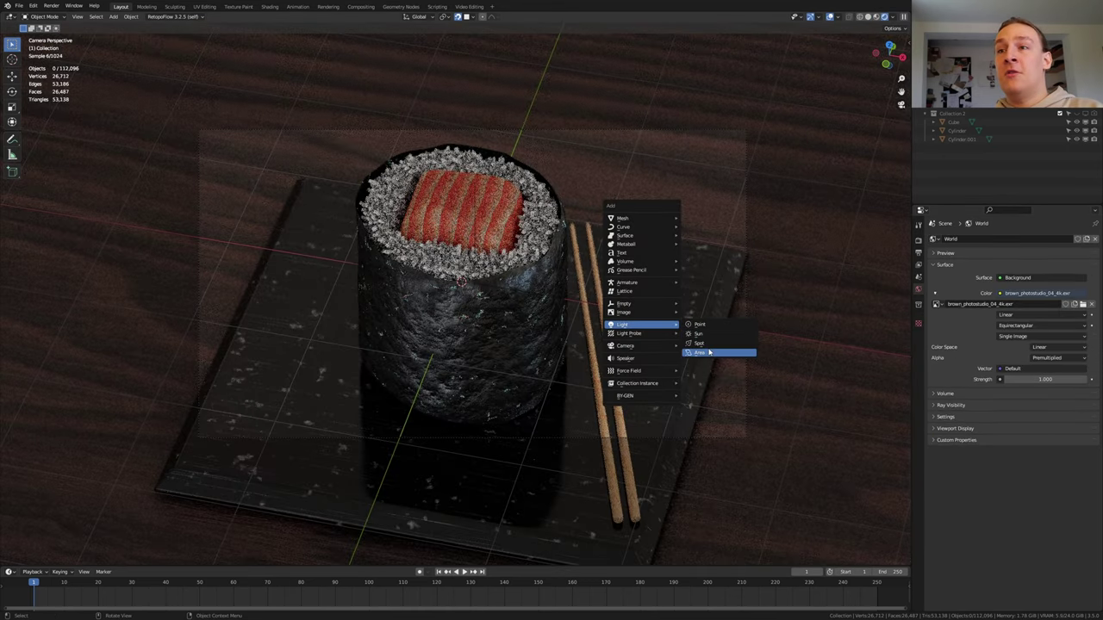
- Add a 1.5 m area light with a Track To constraint aimed at Plane
left_click(709, 351)
left_click(1037, 321)
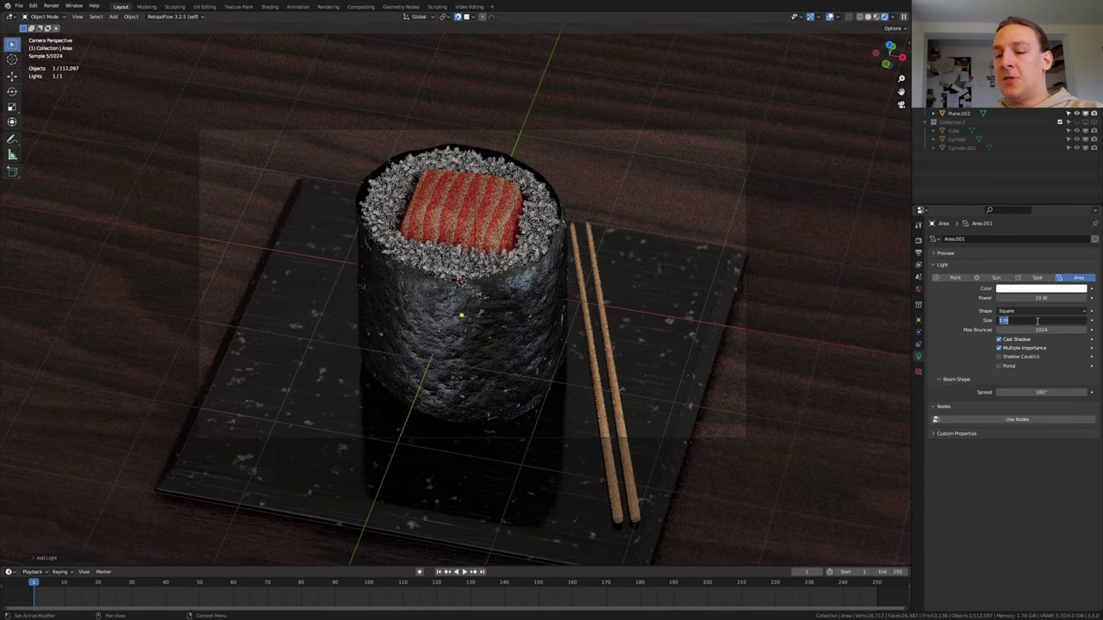
type("1.5")
key("Return")
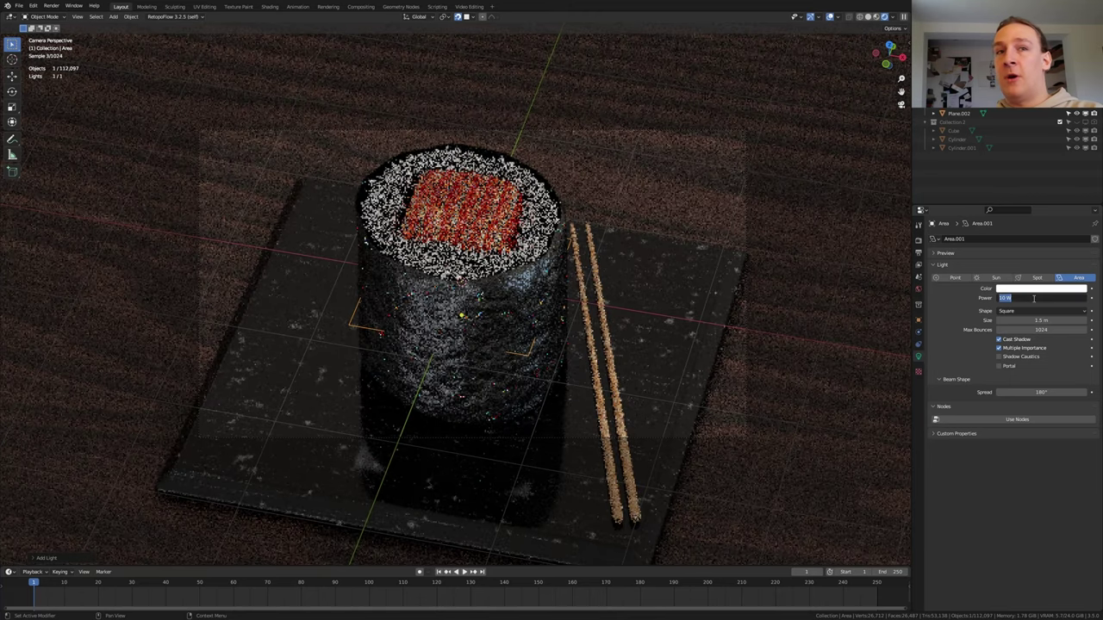
left_click(1035, 298)
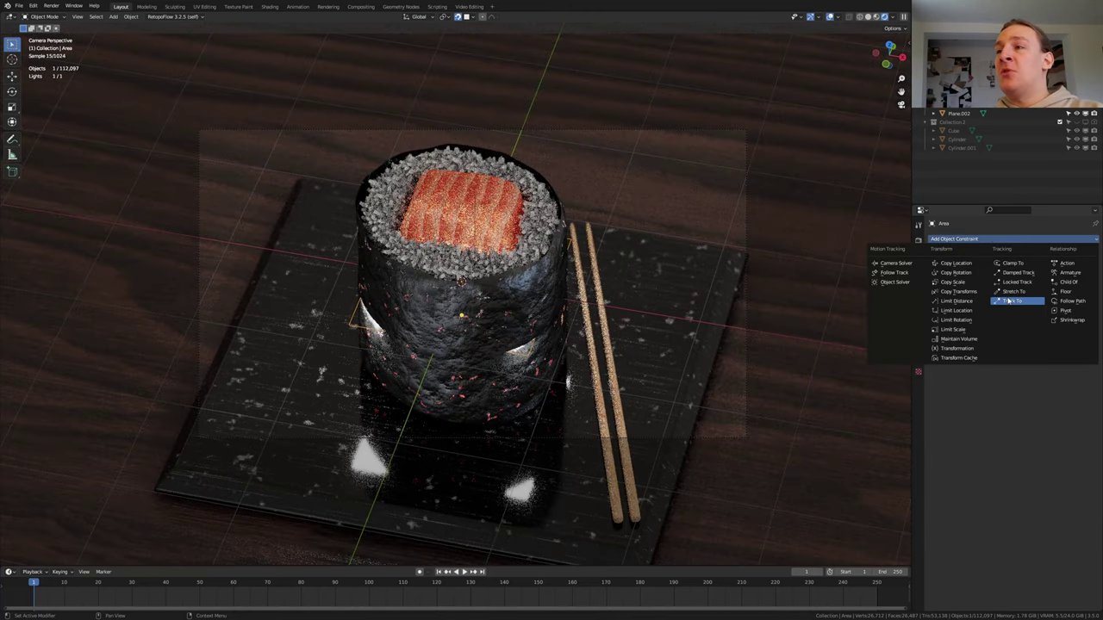
left_click(1014, 301)
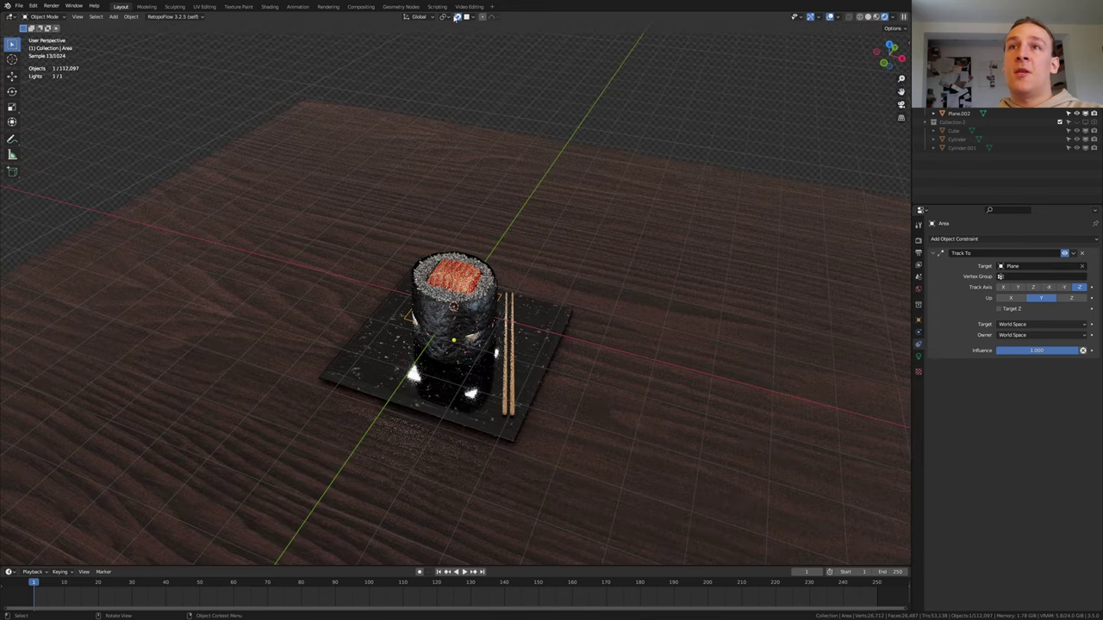
- Raise the area light along Z above the sushi, viewed from the top
key("g")
key("z")
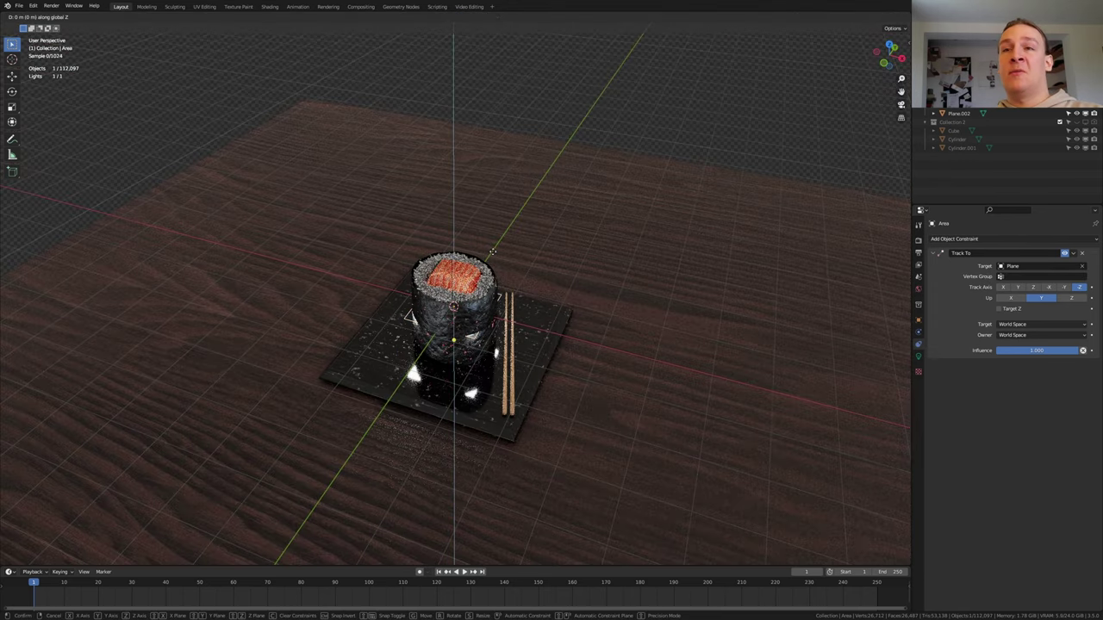
left_click(491, 181)
key("KP_7")
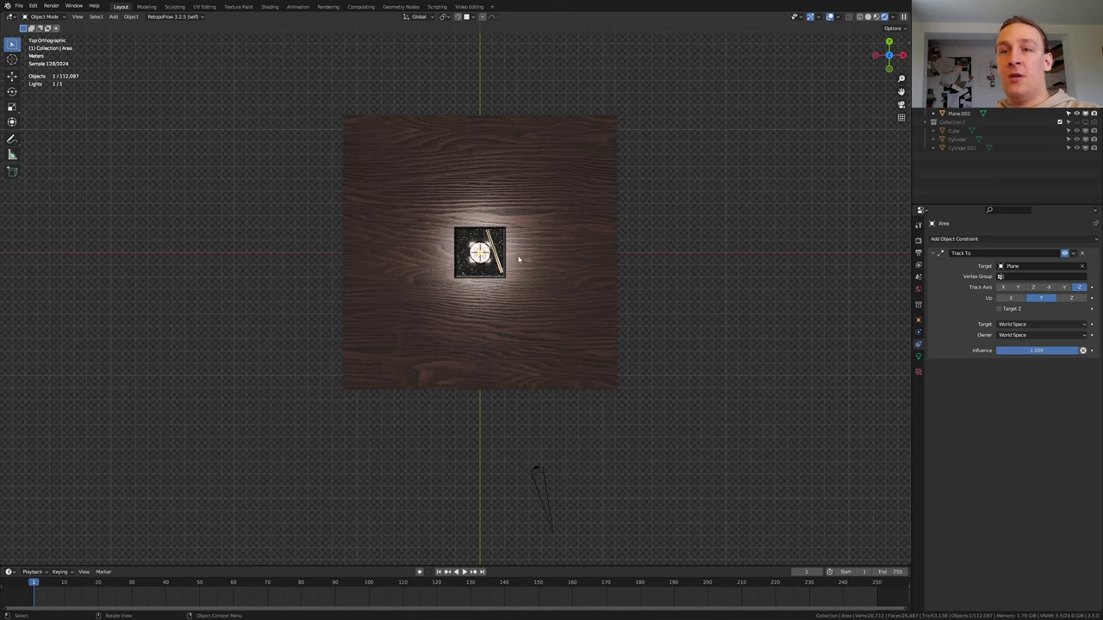
- Move the area light right of the plate and place two duplicates around it
key("g")
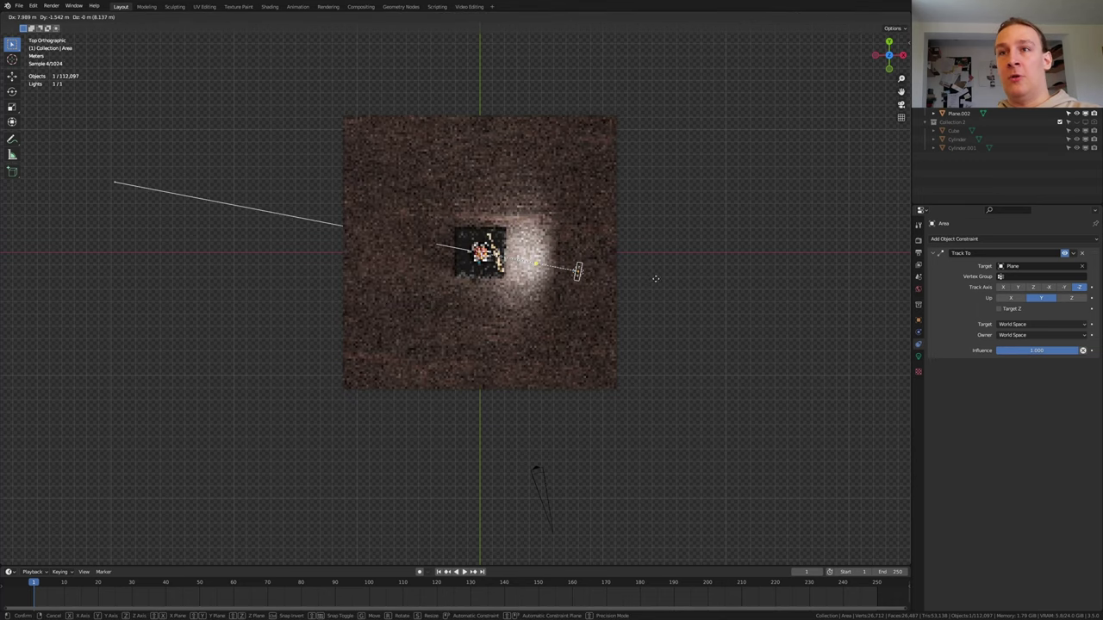
left_click(679, 289)
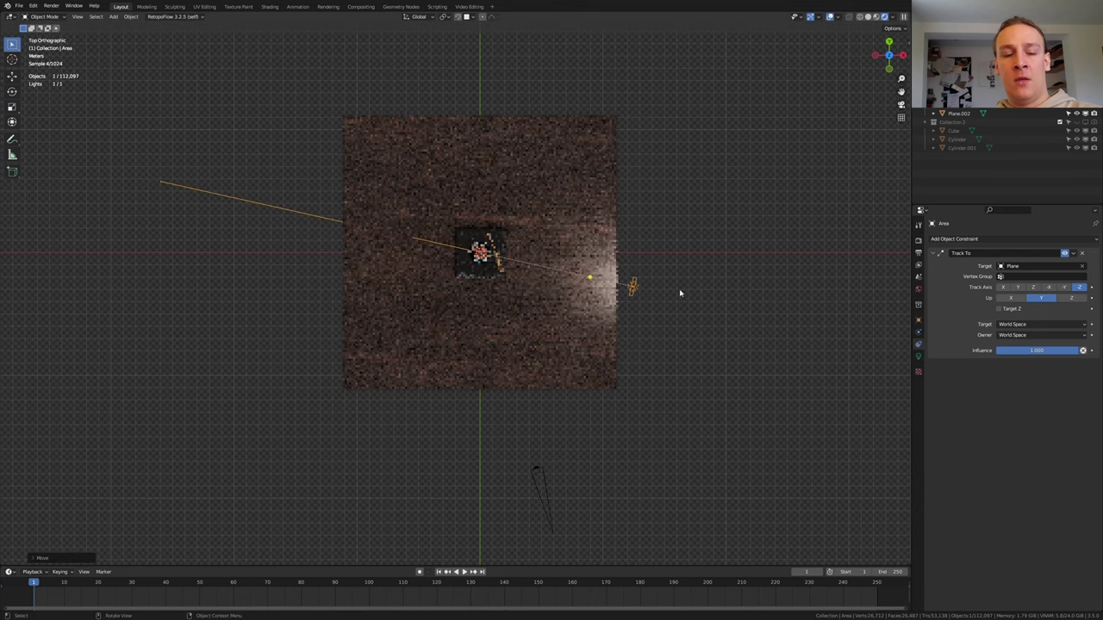
key("shift+d")
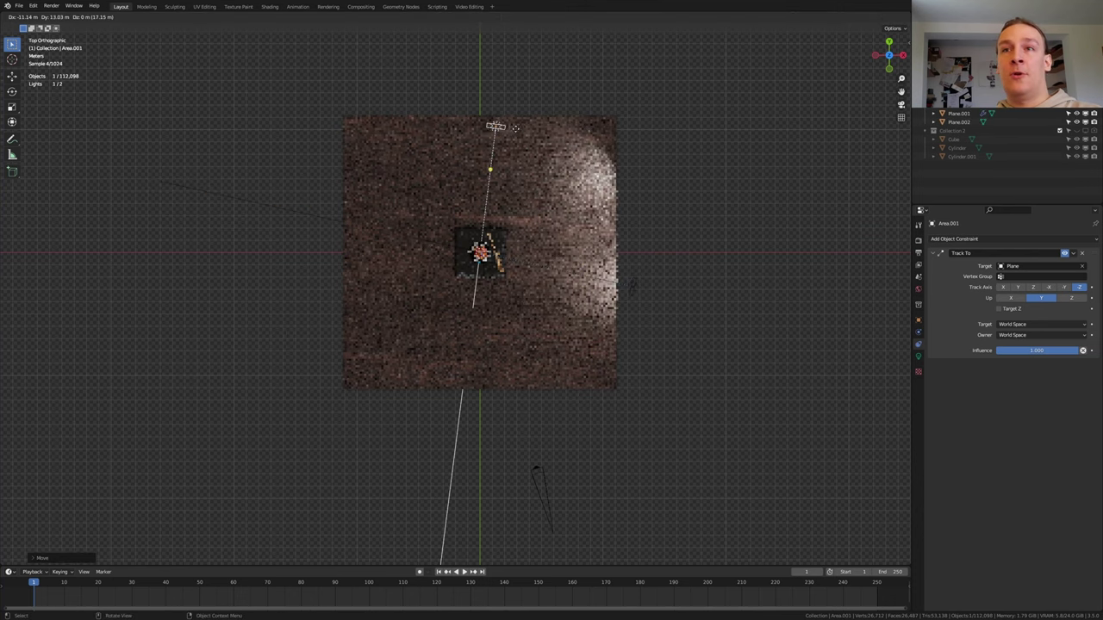
key("Return")
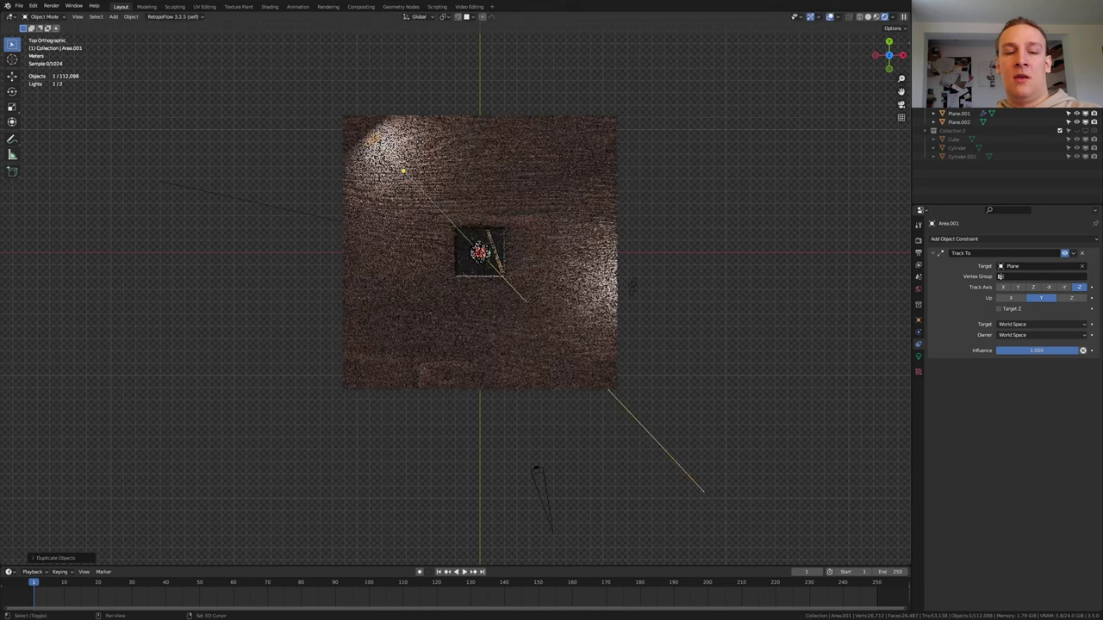
key("shift+d")
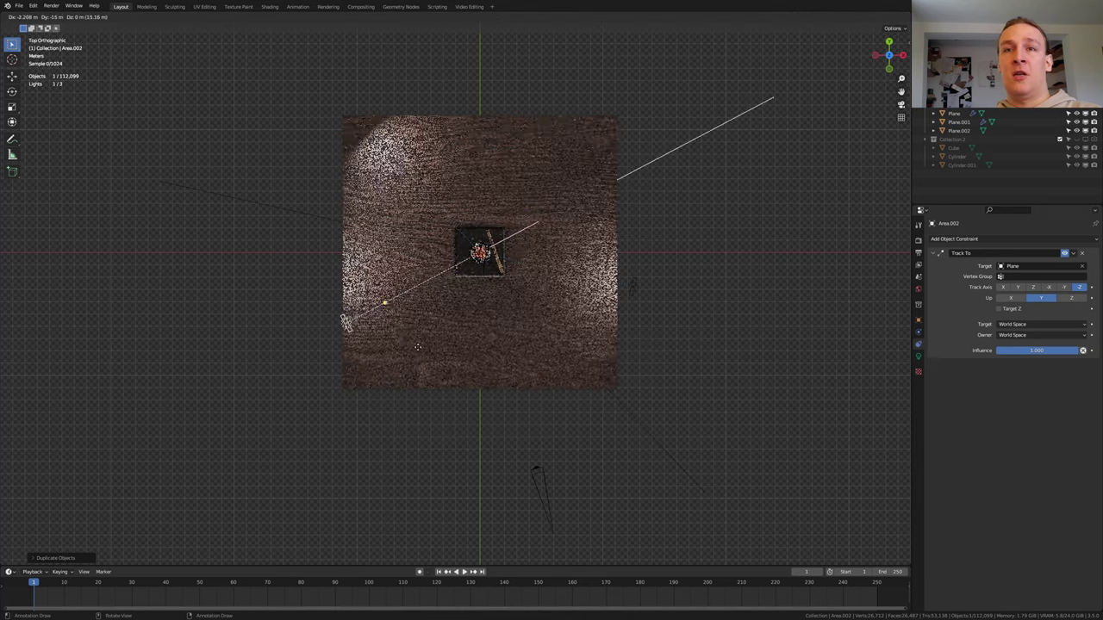
left_click(396, 323)
- Set the selected light copy's Power to 500 W
left_click(919, 356)
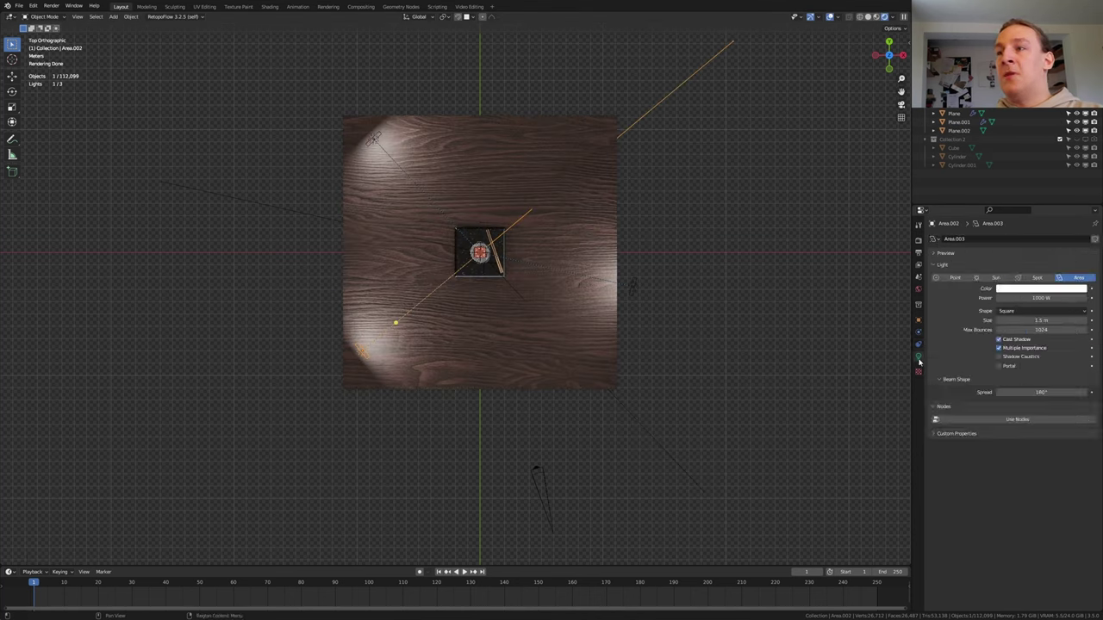
left_click(1044, 298)
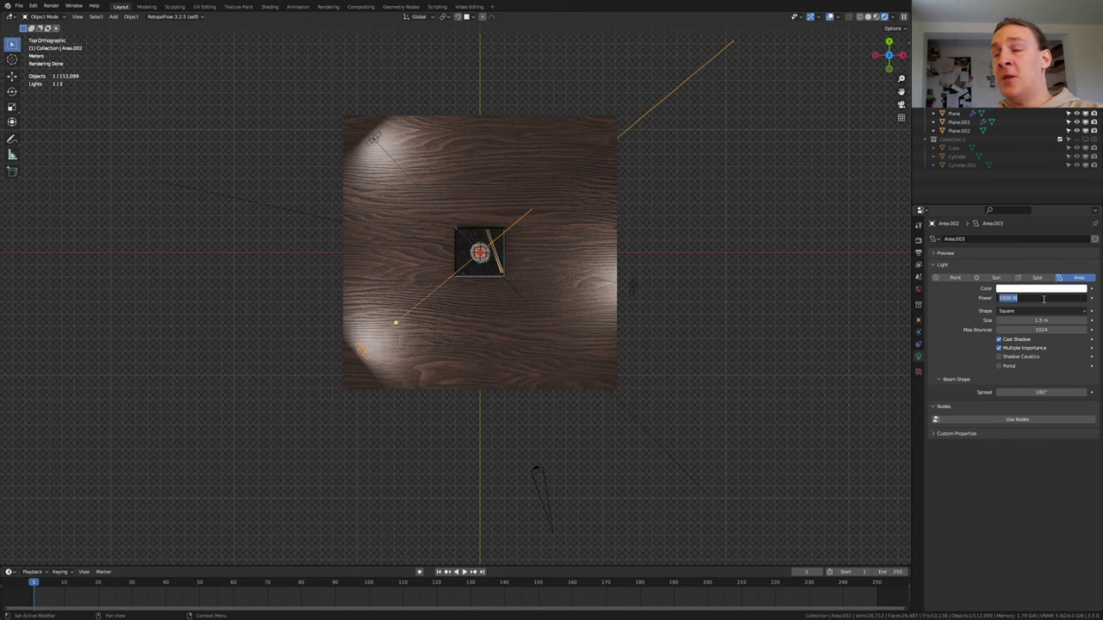
type("500")
key("Return")
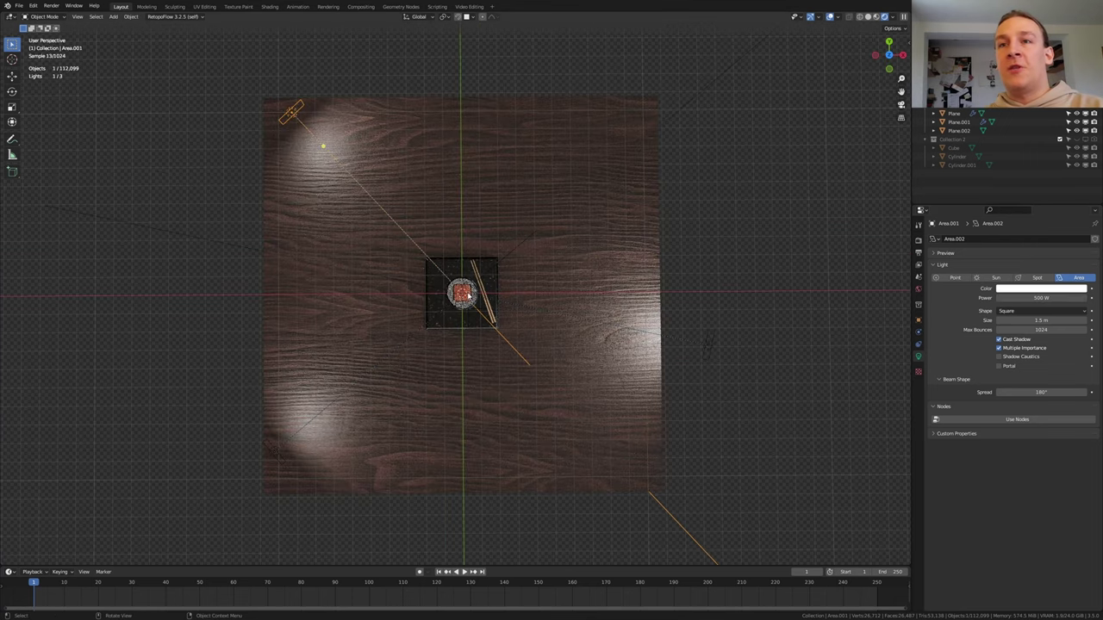
scroll(458, 274, "up", 4)
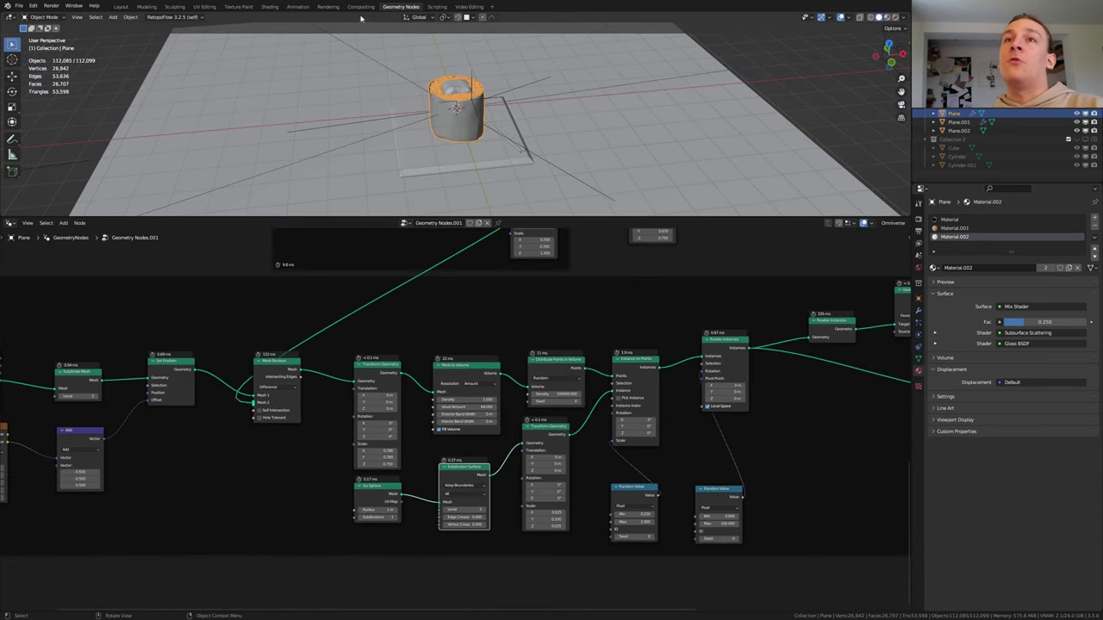
- In the Compositing workspace, add a Bright/Contrast node before the Composite output
left_click(361, 7)
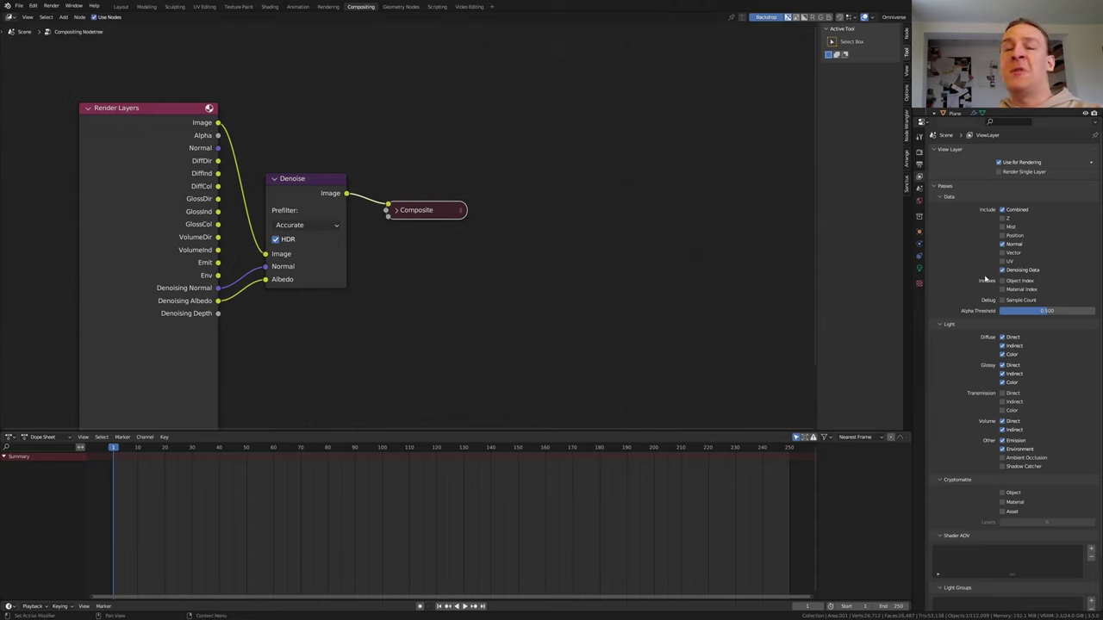
key("shift+a")
left_click(454, 176)
type("c")
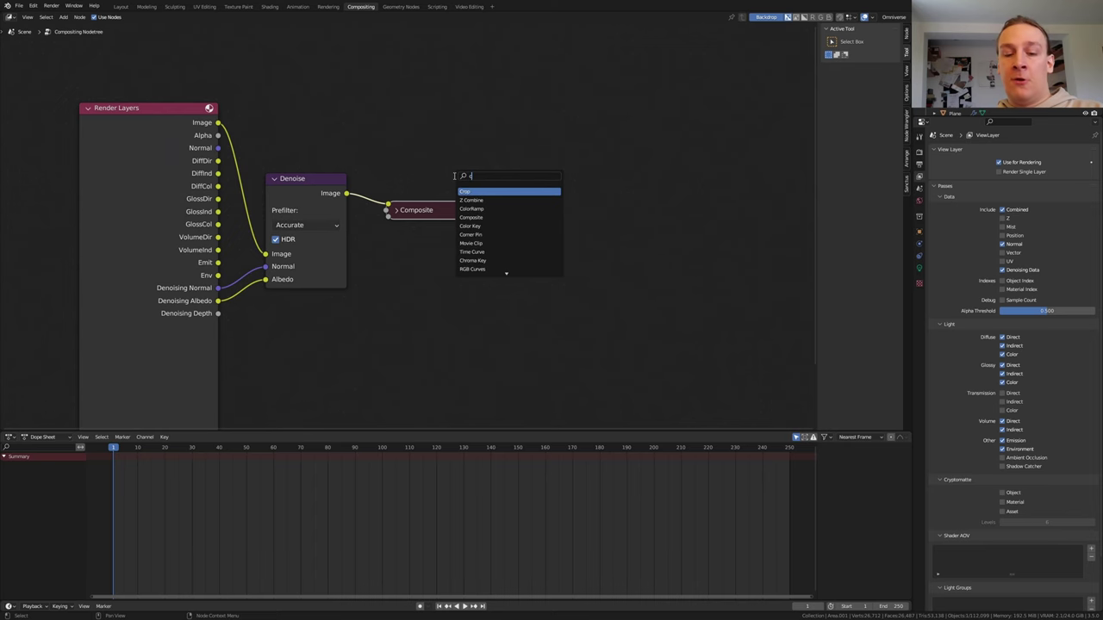
left_click(414, 288)
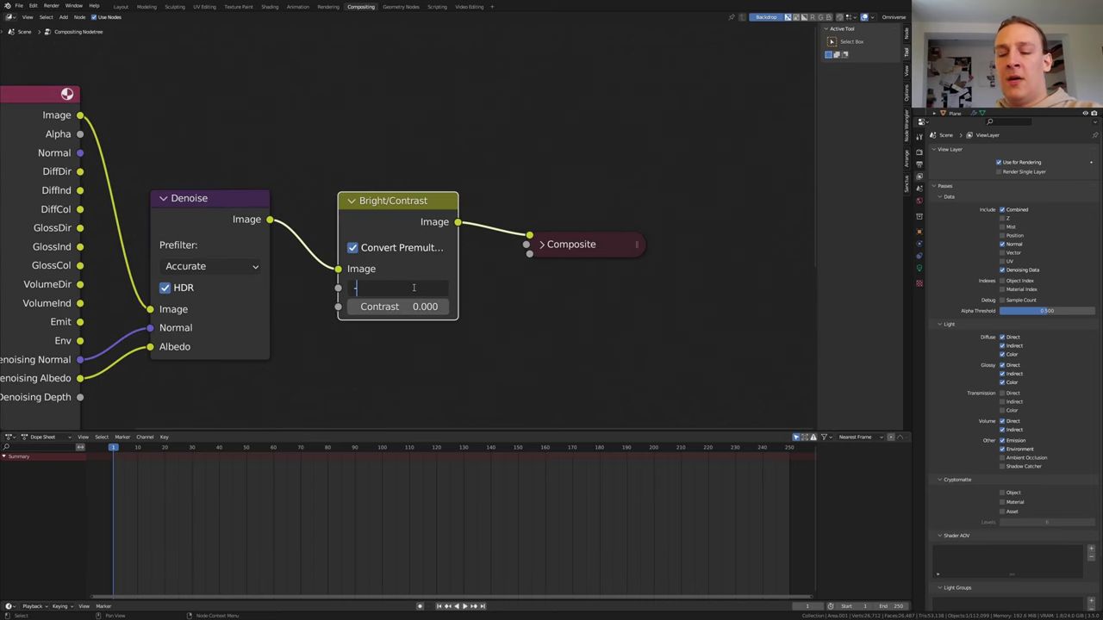
- Set the Bright/Contrast node to Bright -1.25 and Contrast 5
type("-1.25")
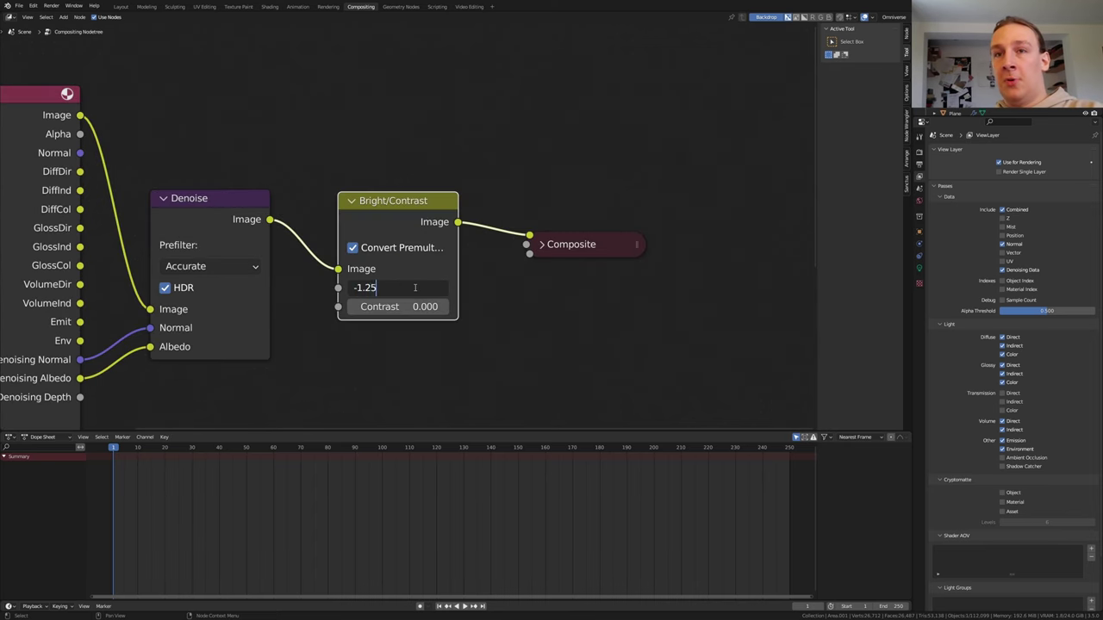
key("Return")
left_click(411, 306)
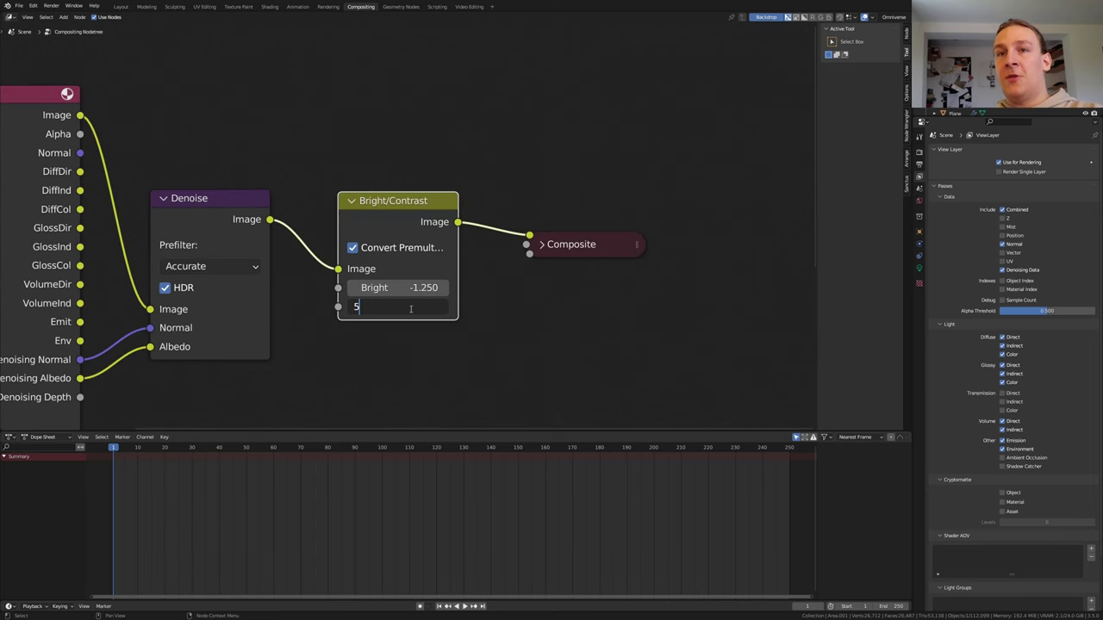
type("5")
key("Return")
key("shift+a")
left_click(521, 170)
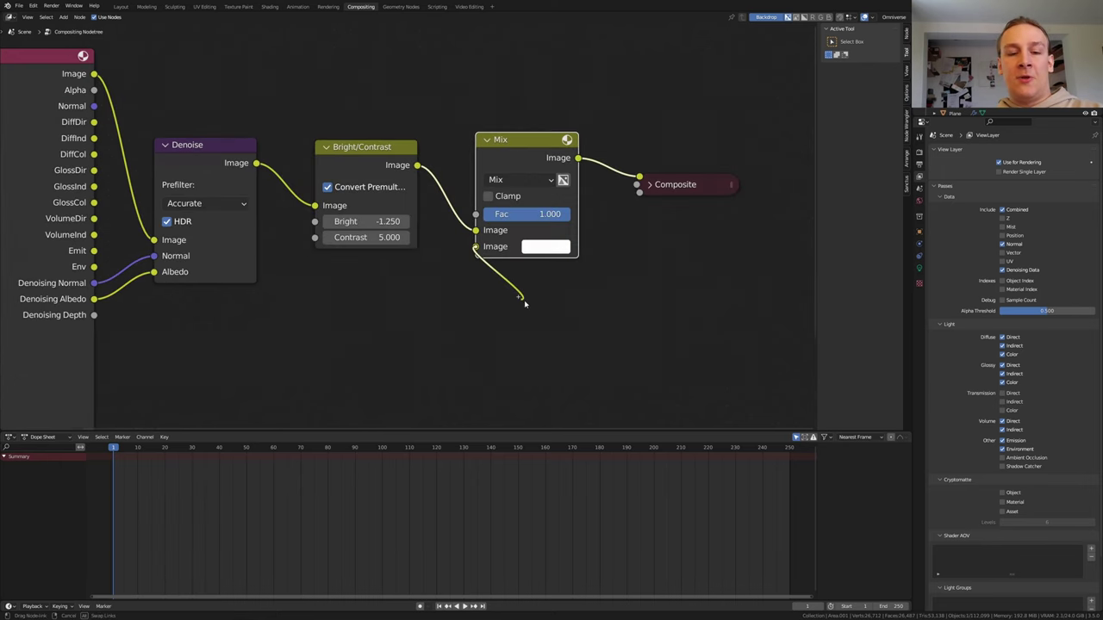
- Add a Texture node below the Mix node with a new Clouds texture
key("shift+a")
type("te")
key("Return")
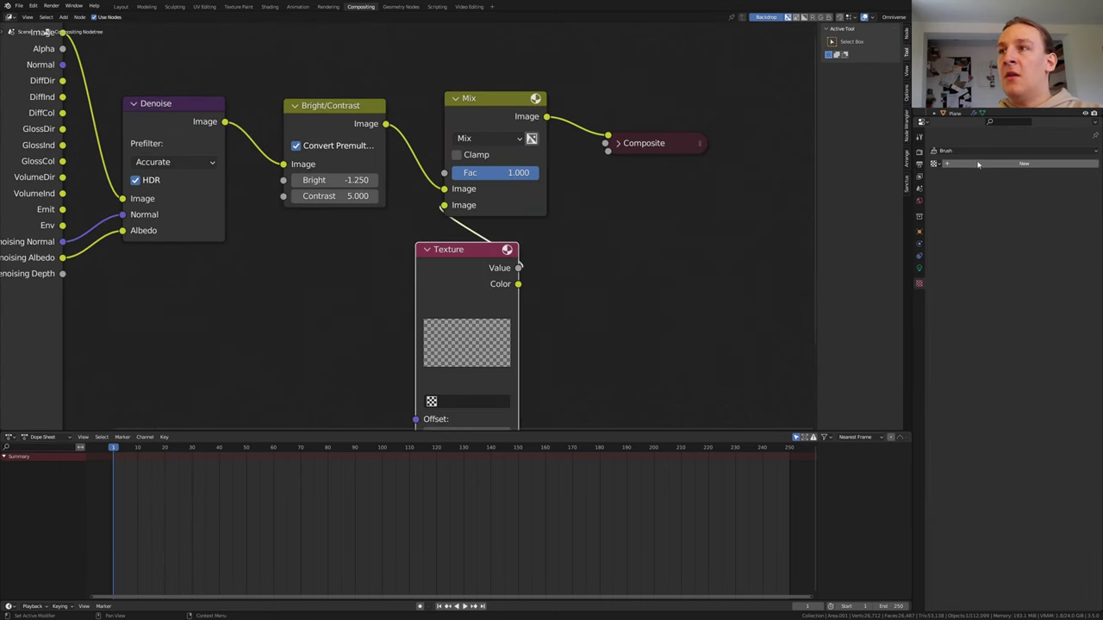
left_click(987, 164)
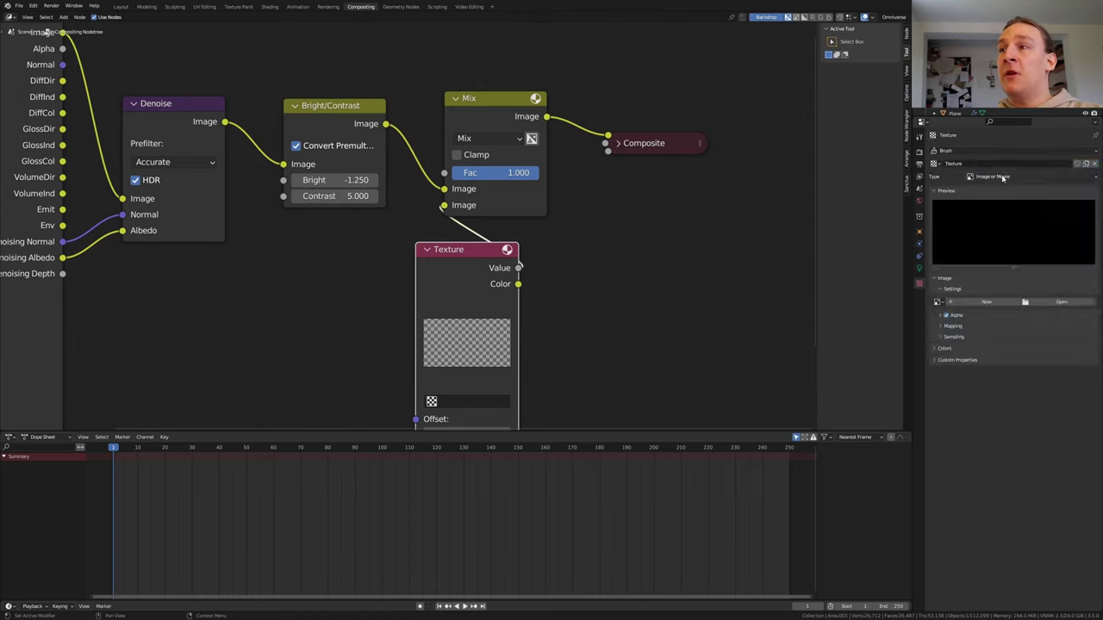
left_click(995, 177)
left_click(1002, 205)
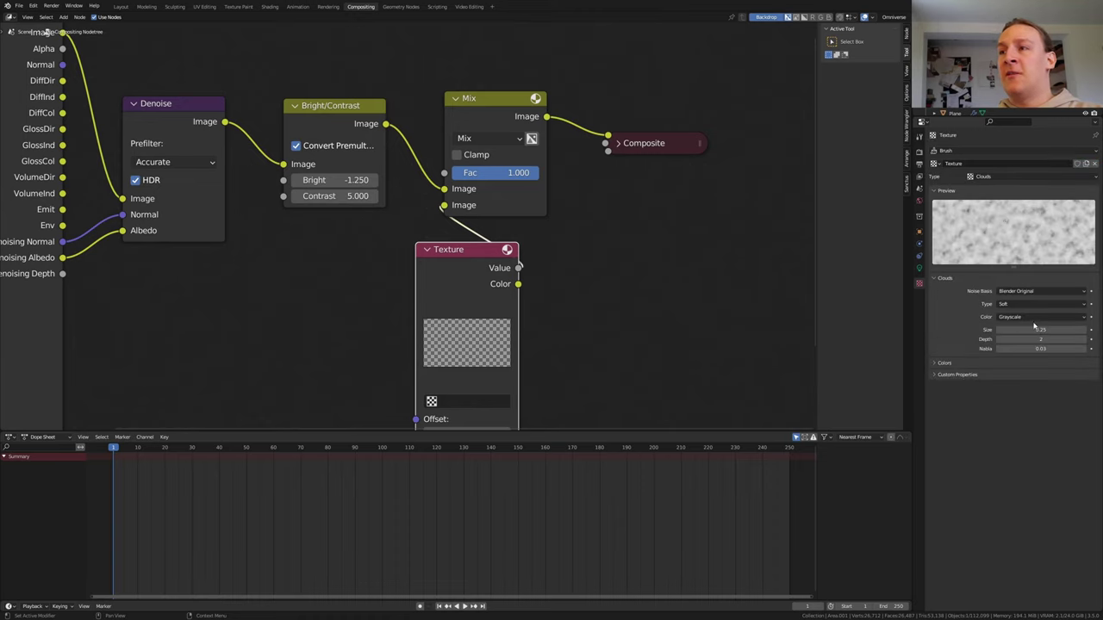
- Set the clouds size to zero and assign the new texture to the Texture node
key("BackSpace")
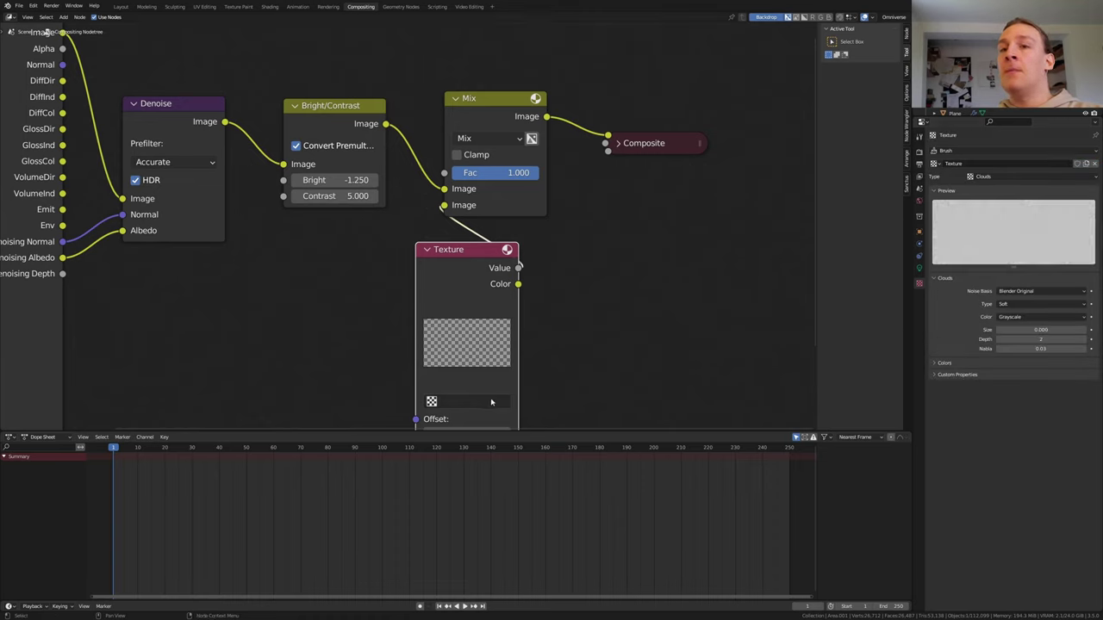
left_click(432, 402)
left_click(497, 420)
left_click(920, 163)
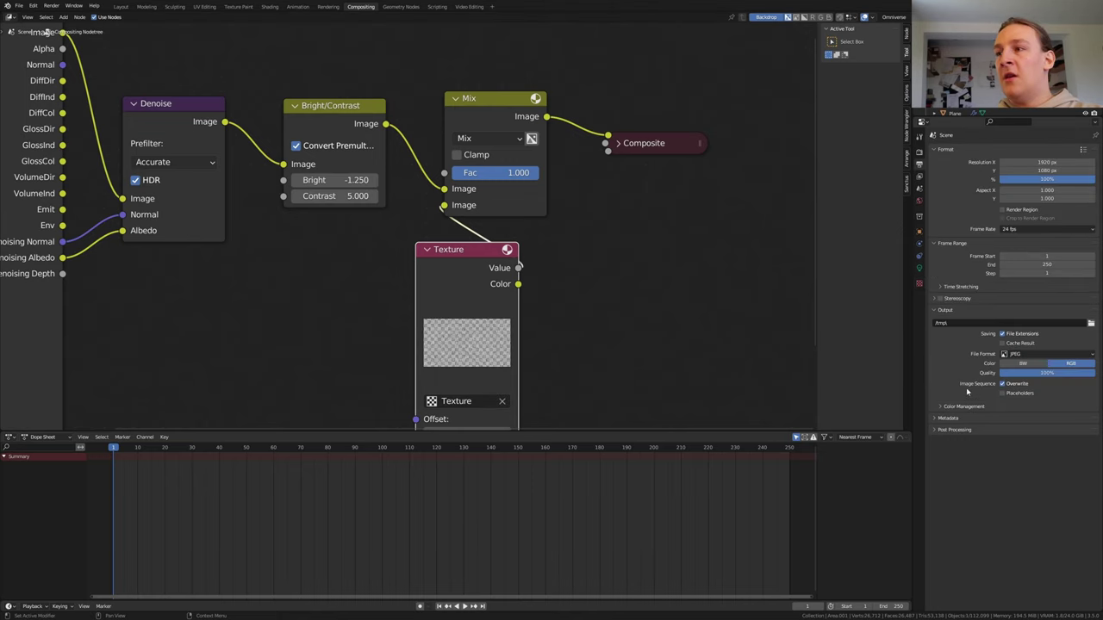